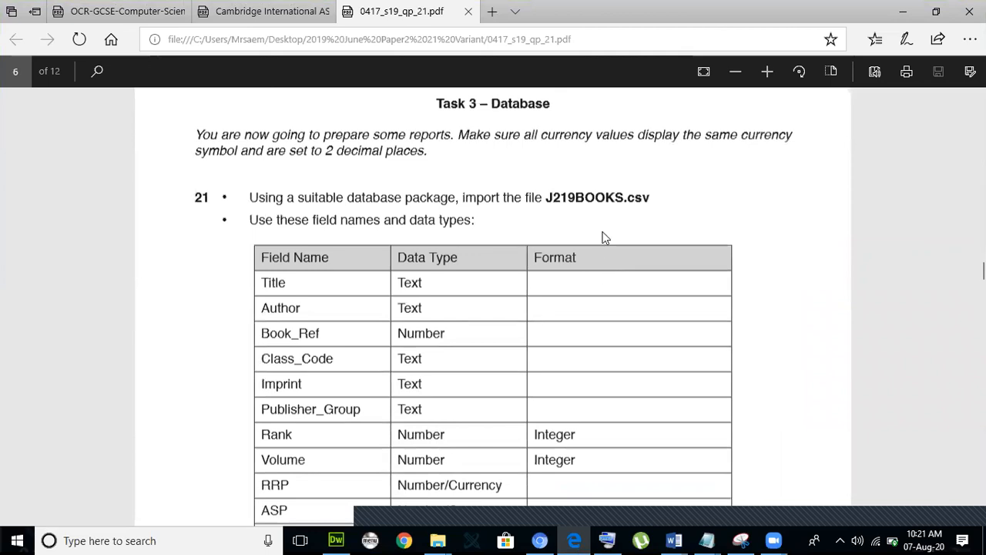
Step: Examine question 21 of Task 3 for the import file, currency format, field names, data types, primary key and Evidence 6 requirements
{"action": "left_click", "coordinate": [767, 71]}
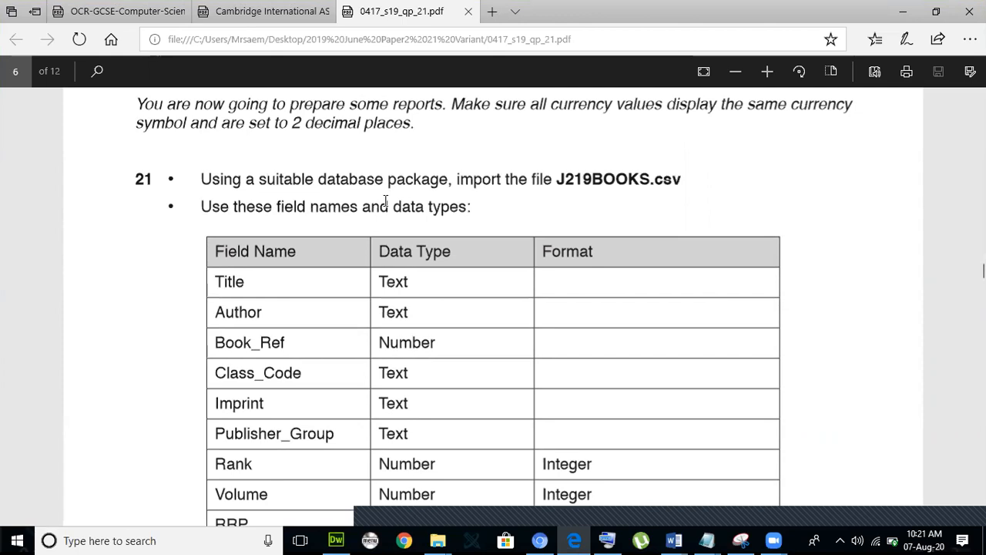
{"action": "left_click_drag", "start_coordinate": [290, 123], "coordinate": [360, 125]}
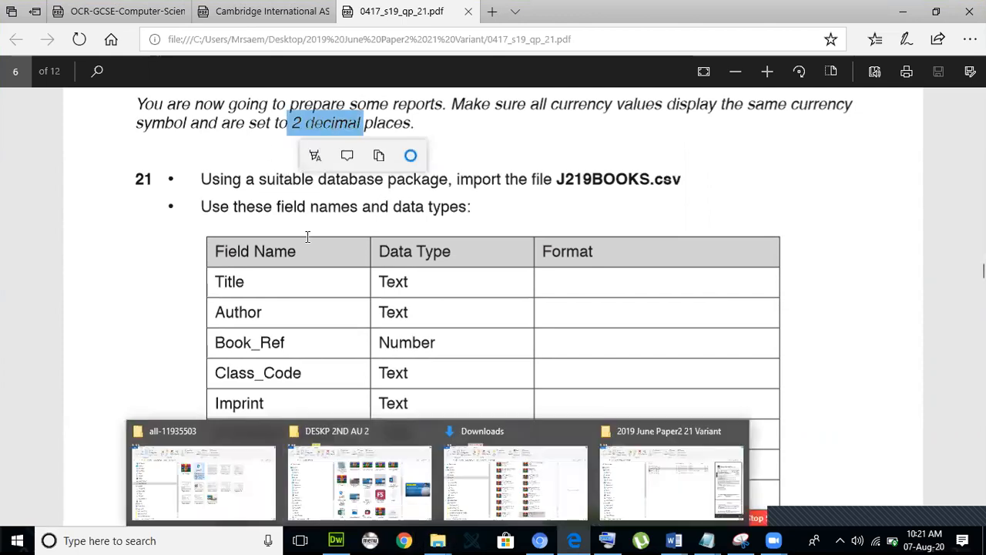
{"action": "left_click", "coordinate": [306, 206]}
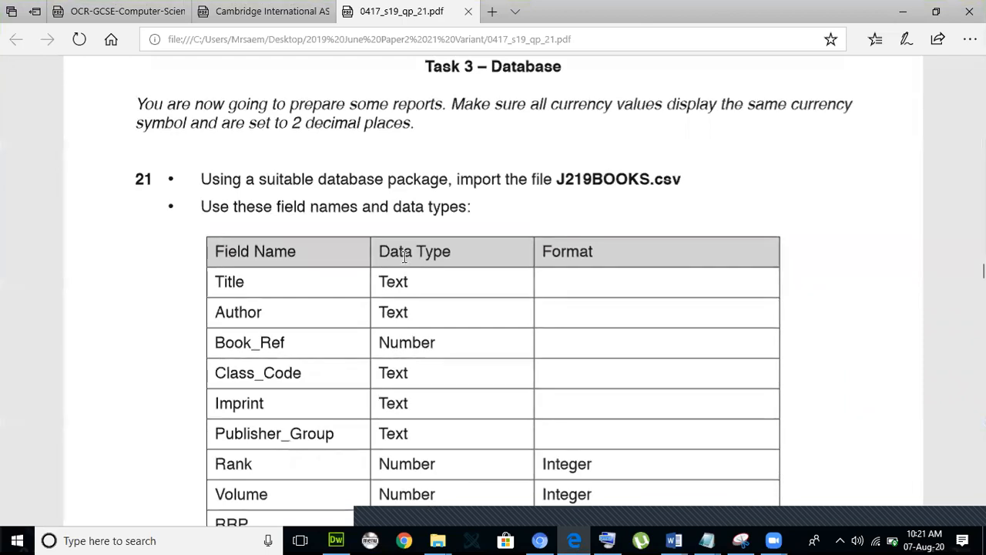
{"action": "scroll", "coordinate": [404, 256], "scroll_direction": "down", "scroll_amount": 3}
{"action": "scroll", "coordinate": [404, 257], "scroll_direction": "down", "scroll_amount": 4}
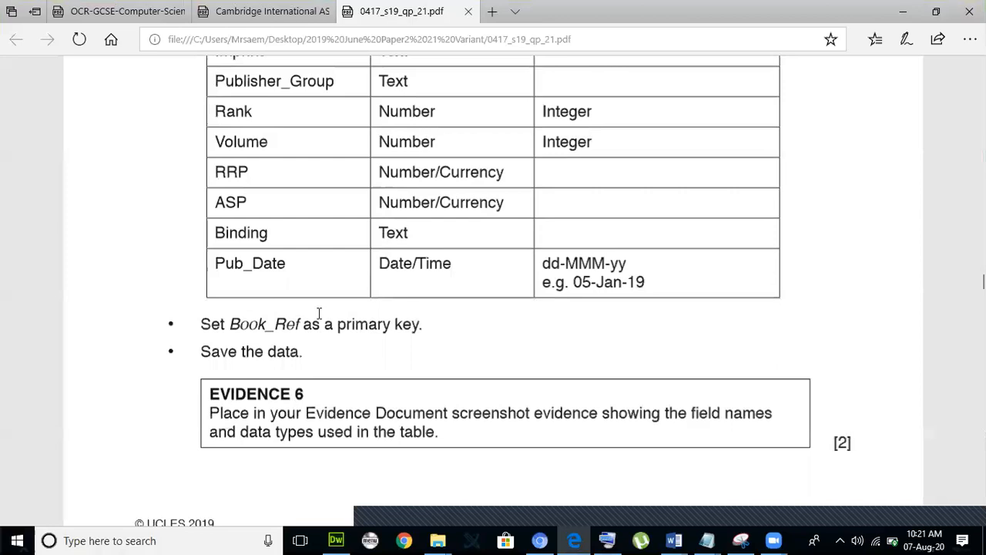
{"action": "scroll", "coordinate": [413, 285], "scroll_direction": "up", "scroll_amount": 5}
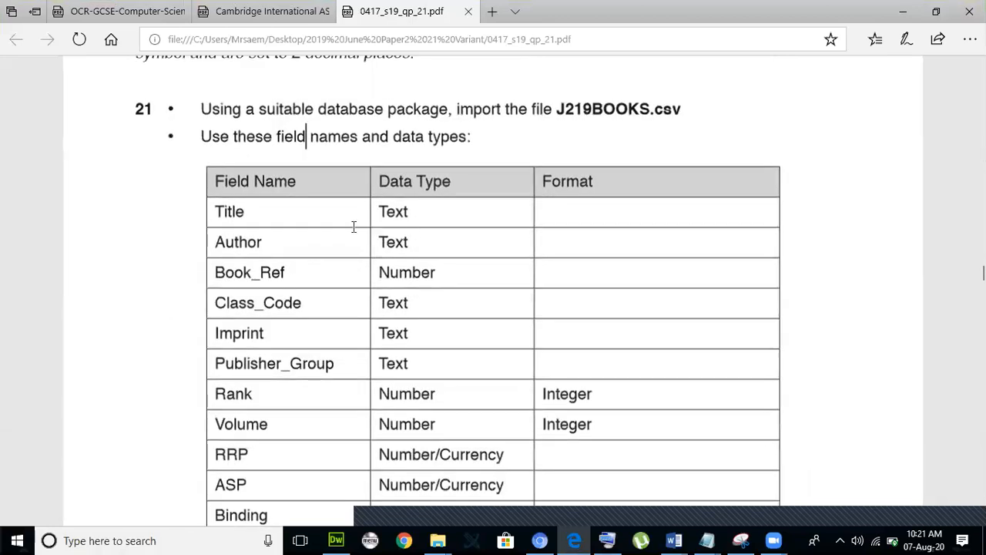
{"action": "scroll", "coordinate": [414, 328], "scroll_direction": "up", "scroll_amount": 1}
{"action": "scroll", "coordinate": [413, 331], "scroll_direction": "down", "scroll_amount": 6}
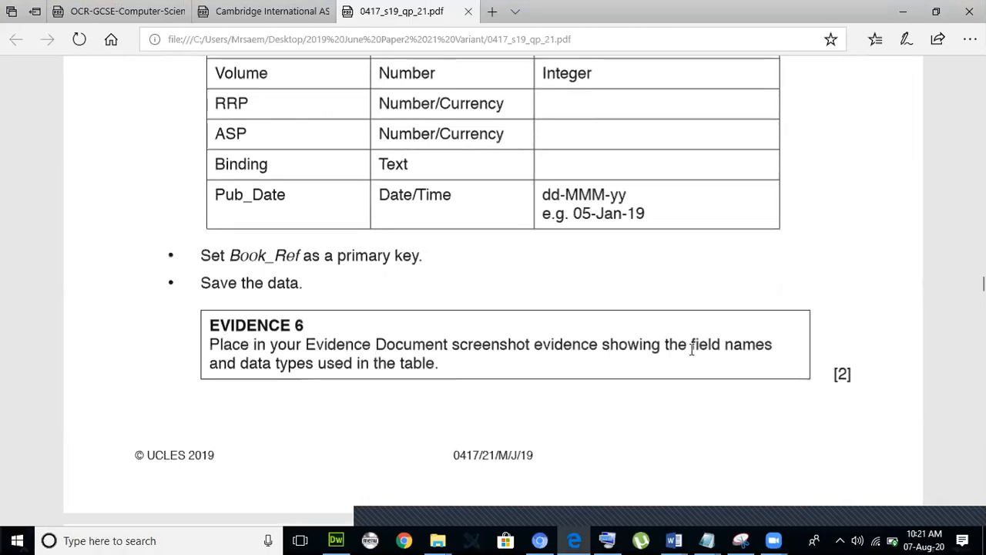
{"action": "scroll", "coordinate": [372, 364], "scroll_direction": "down", "scroll_amount": 3}
{"action": "scroll", "coordinate": [373, 364], "scroll_direction": "down", "scroll_amount": 1}
Step: Examine question 22 for the J219GENRE.csv import, the Class_Code primary key, the table relationship and the Evidence 7 requirement
{"action": "left_click_drag", "start_coordinate": [383, 266], "coordinate": [393, 270]}
{"action": "left_click", "coordinate": [290, 305]}
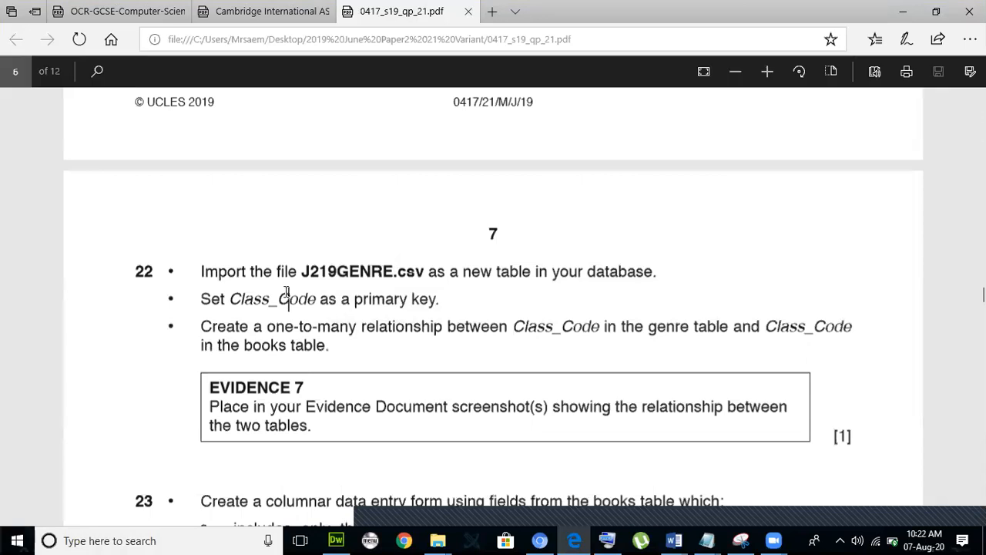
{"action": "double_click", "coordinate": [246, 299]}
{"action": "left_click", "coordinate": [558, 305]}
{"action": "double_click", "coordinate": [514, 327]}
{"action": "left_click_drag", "start_coordinate": [753, 328], "coordinate": [853, 328]}
{"action": "scroll", "coordinate": [182, 319], "scroll_direction": "down", "scroll_amount": 2}
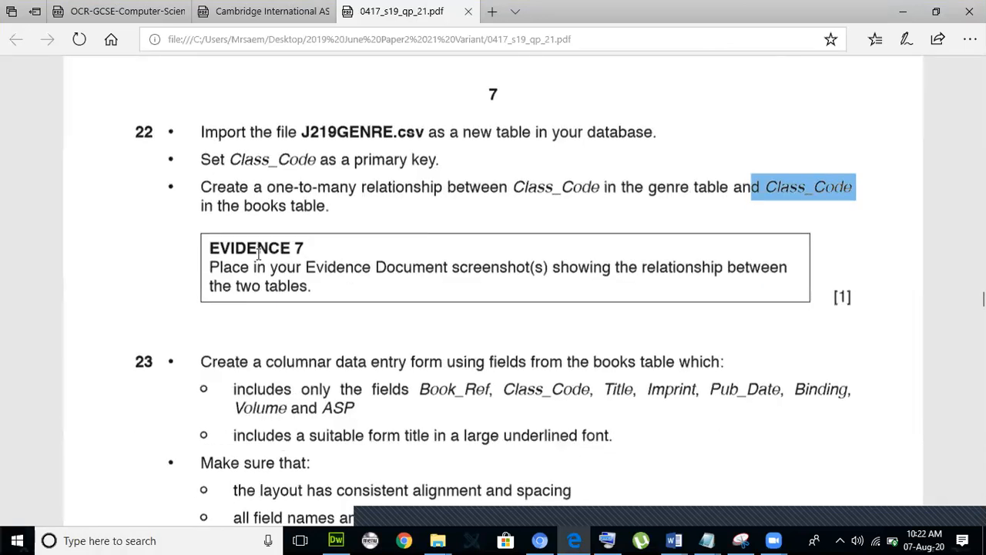
{"action": "left_click_drag", "start_coordinate": [280, 269], "coordinate": [347, 269]}
{"action": "left_click", "coordinate": [535, 270]}
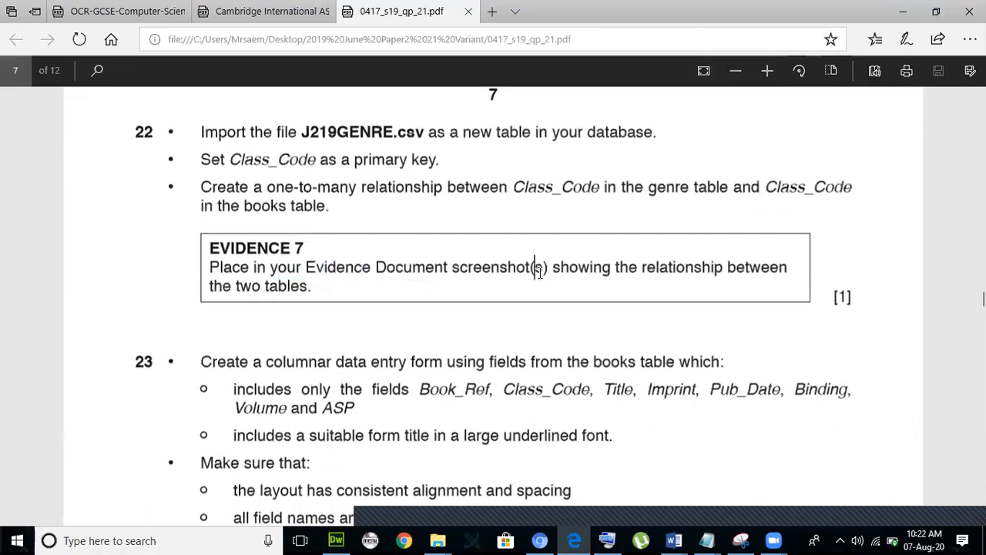
Step: Read questions 23 to 26 for the data entry form, new record, tabular report and rich text export requirements
{"action": "scroll", "coordinate": [535, 279], "scroll_direction": "down", "scroll_amount": 2}
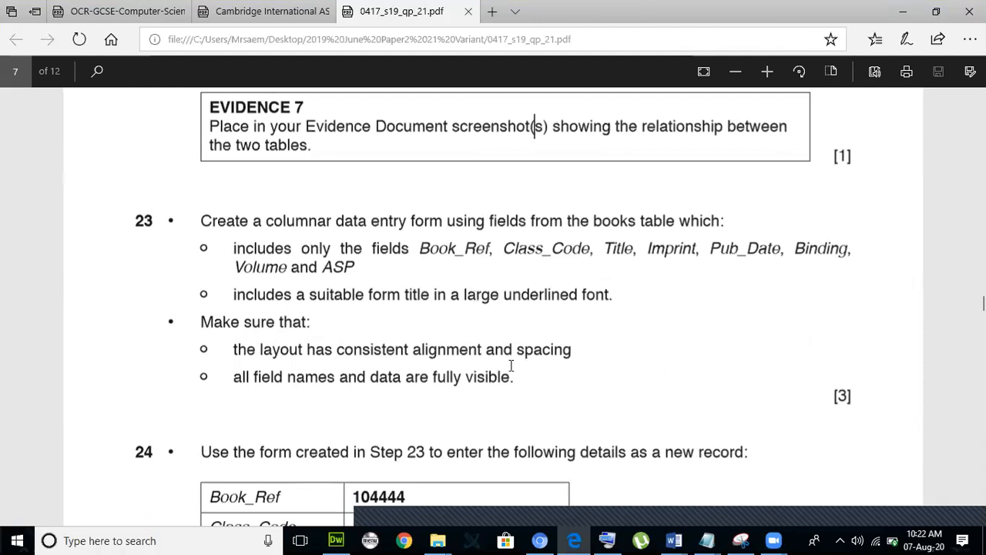
{"action": "scroll", "coordinate": [515, 358], "scroll_direction": "down", "scroll_amount": 3}
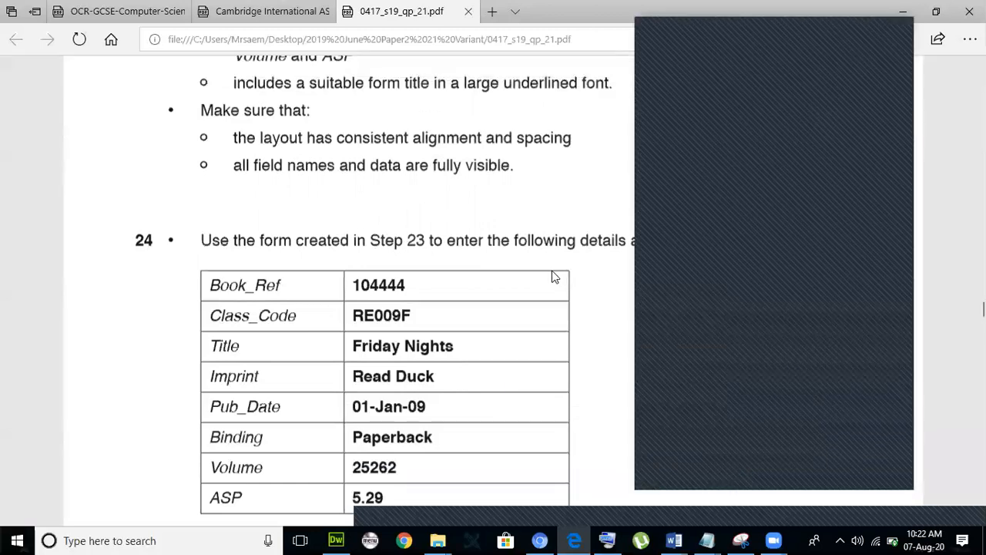
{"action": "scroll", "coordinate": [539, 277], "scroll_direction": "down", "scroll_amount": 1}
{"action": "scroll", "coordinate": [539, 278], "scroll_direction": "down", "scroll_amount": 3}
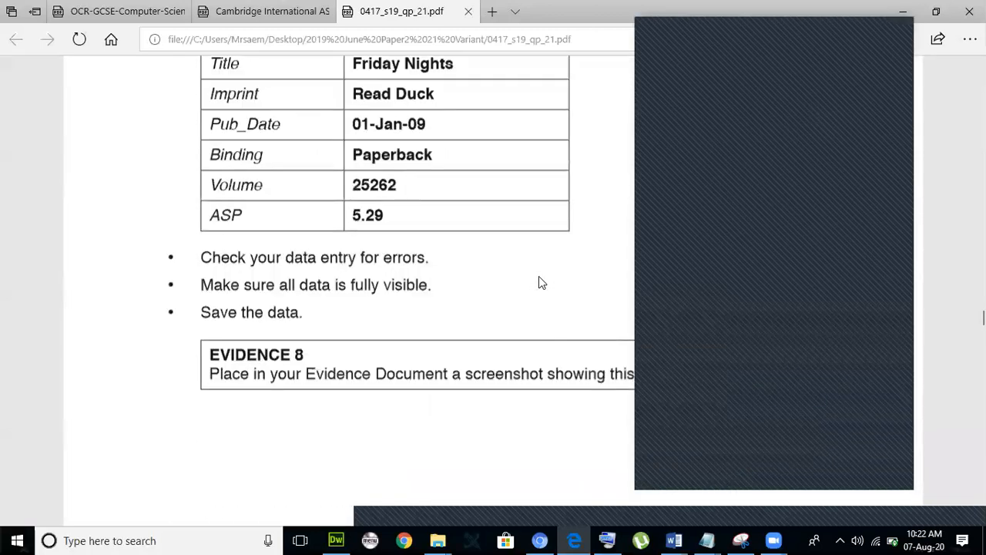
{"action": "scroll", "coordinate": [493, 284], "scroll_direction": "down", "scroll_amount": 3}
{"action": "scroll", "coordinate": [455, 285], "scroll_direction": "down", "scroll_amount": 3}
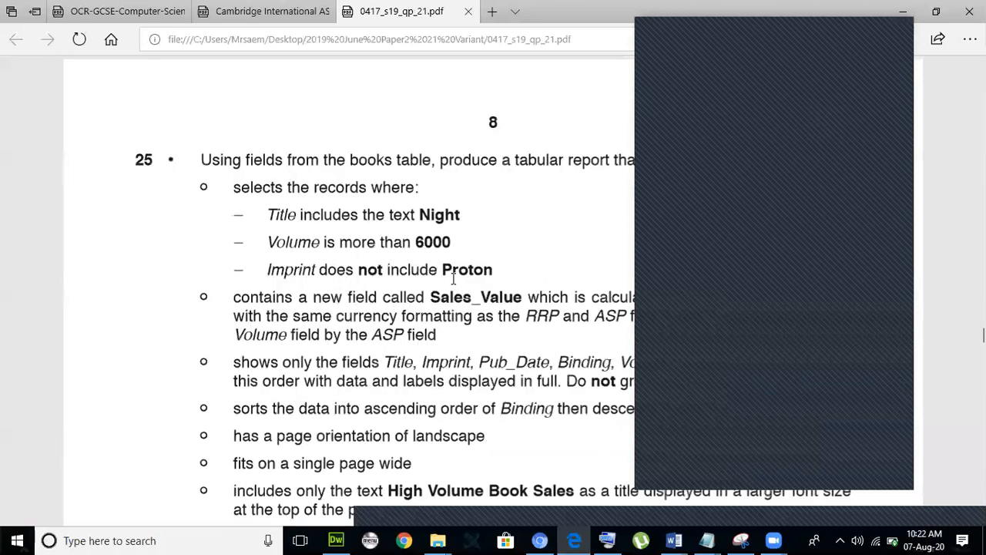
{"action": "scroll", "coordinate": [453, 279], "scroll_direction": "down", "scroll_amount": 2}
{"action": "scroll", "coordinate": [453, 279], "scroll_direction": "down", "scroll_amount": 1}
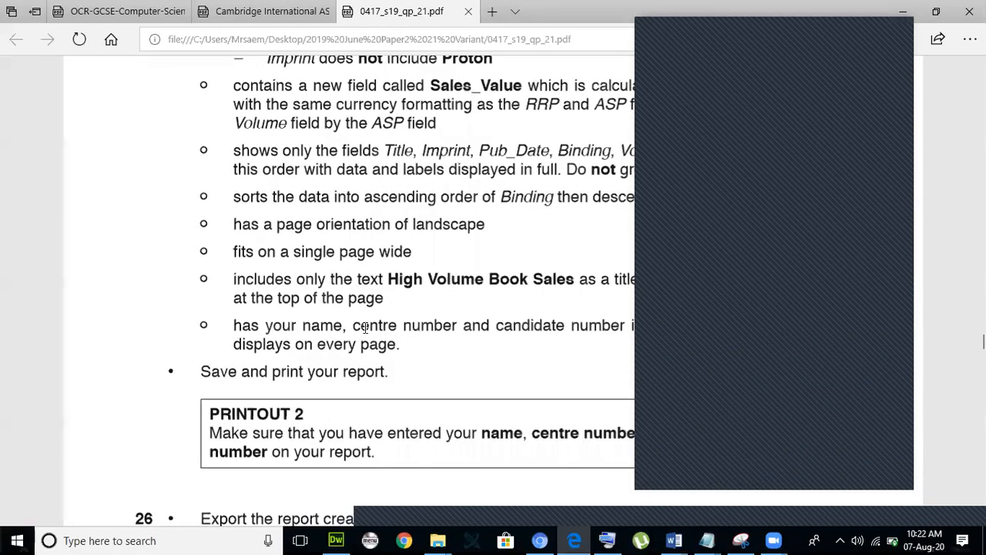
{"action": "scroll", "coordinate": [366, 325], "scroll_direction": "down", "scroll_amount": 3}
{"action": "left_click_drag", "start_coordinate": [293, 299], "coordinate": [365, 296]}
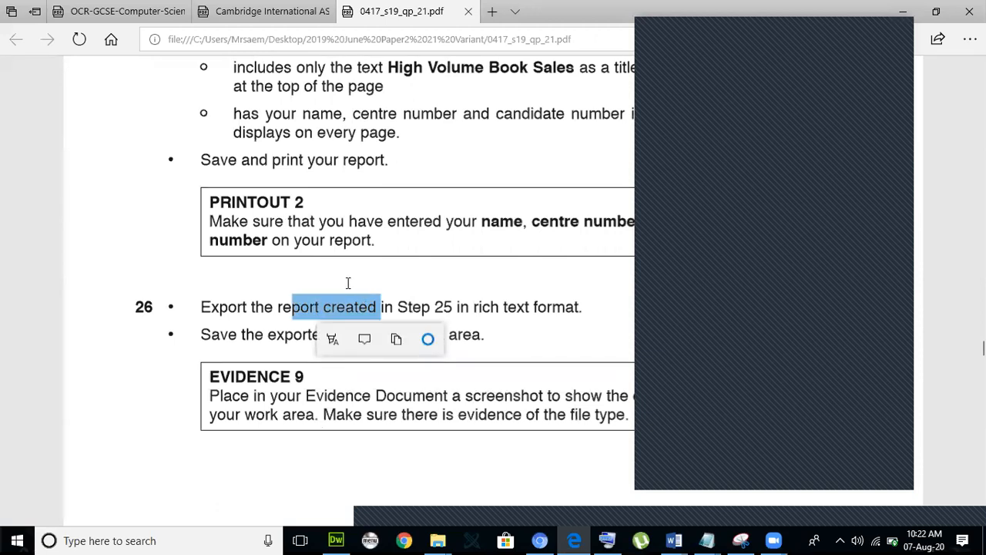
Step: Return to question 21's field table in the paper, and switch to the 2019 June Paper2 21 Variant folder in File Explorer
{"action": "scroll", "coordinate": [348, 282], "scroll_direction": "up", "scroll_amount": 15}
{"action": "scroll", "coordinate": [347, 283], "scroll_direction": "up", "scroll_amount": 1}
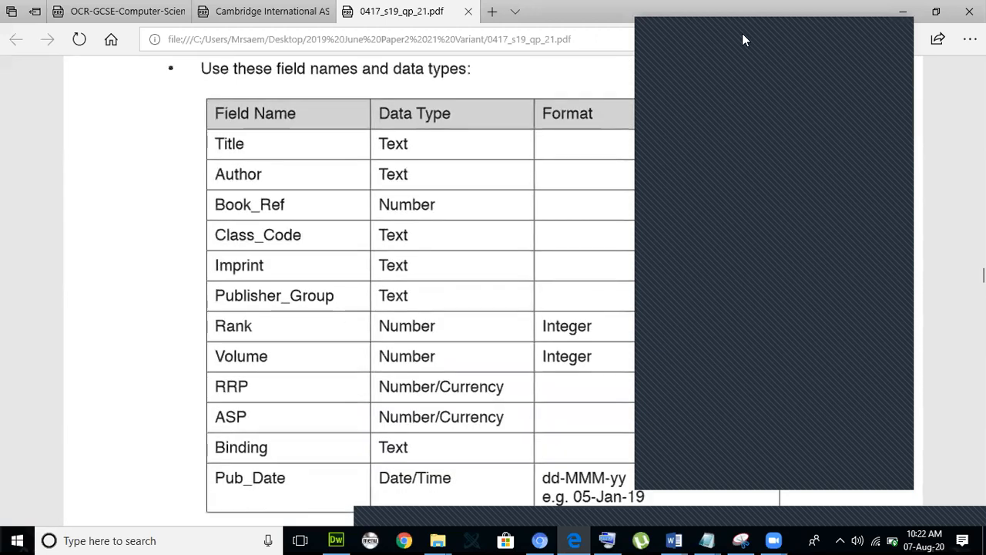
{"action": "left_click", "coordinate": [668, 138]}
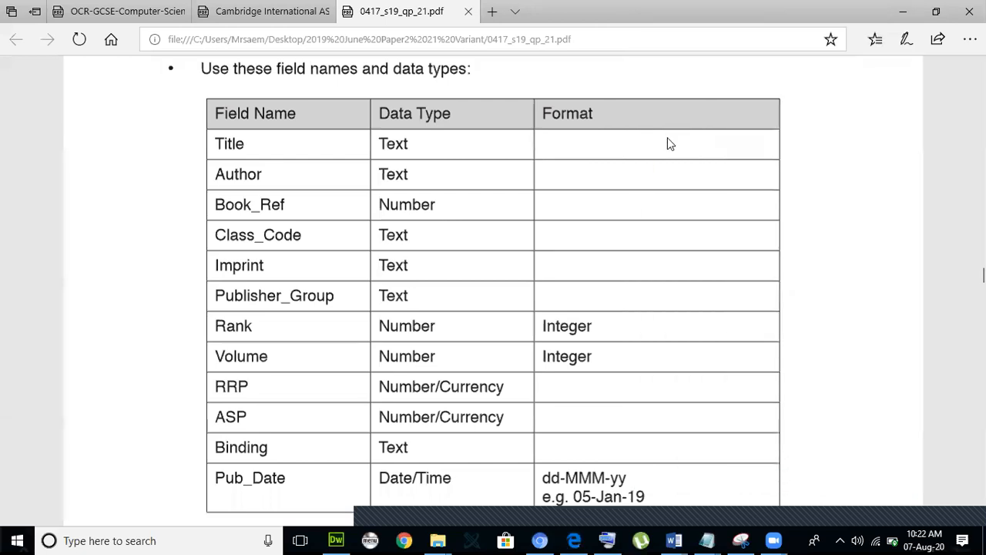
{"action": "scroll", "coordinate": [668, 144], "scroll_direction": "up", "scroll_amount": 2}
{"action": "mouse_move", "coordinate": [436, 540]}
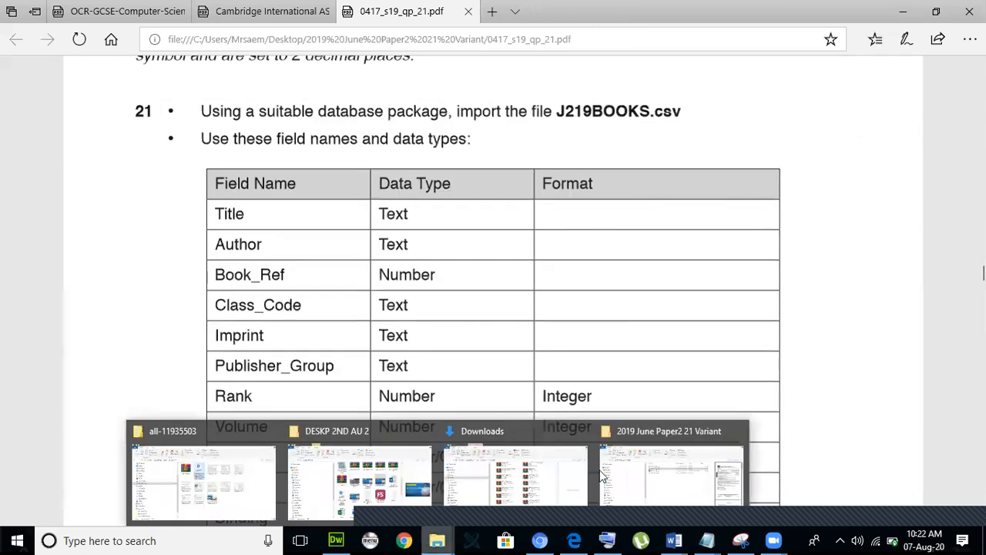
{"action": "left_click", "coordinate": [649, 473]}
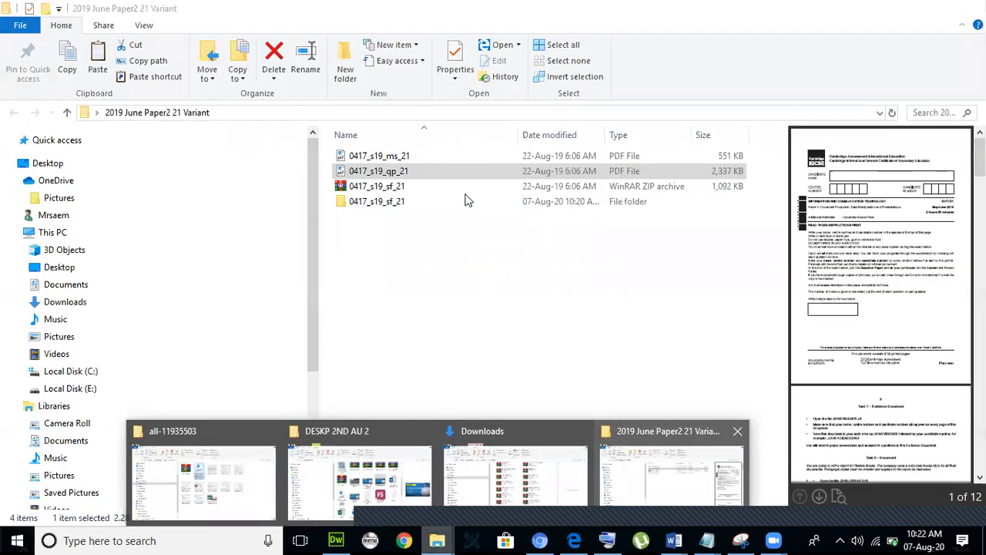
{"action": "left_click", "coordinate": [551, 188]}
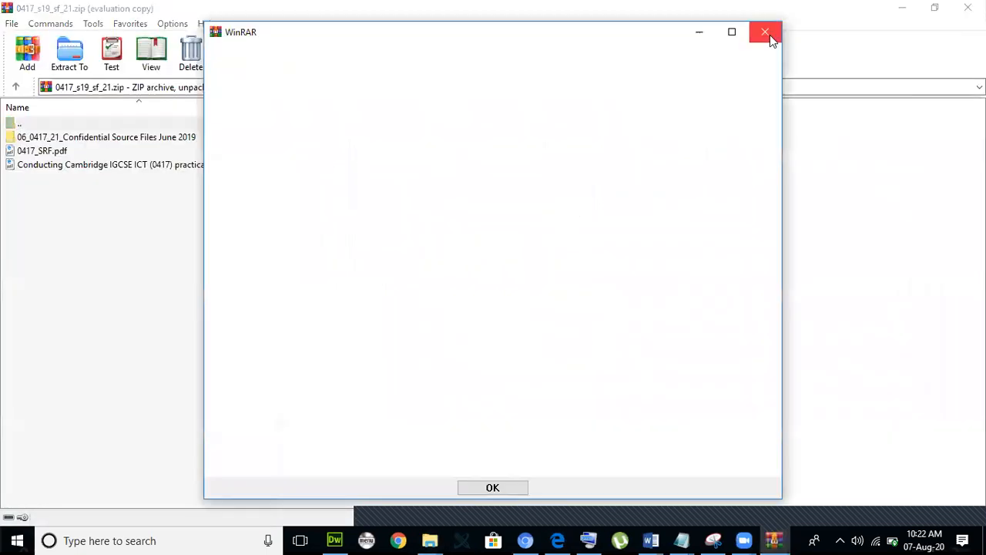
{"action": "left_click", "coordinate": [770, 35]}
{"action": "left_click", "coordinate": [964, 6]}
Step: Open the 06_0417_21_Confidential Source Files June 2019 folder inside the extracted 0417_s19_sf_21 folder
{"action": "left_click", "coordinate": [453, 198]}
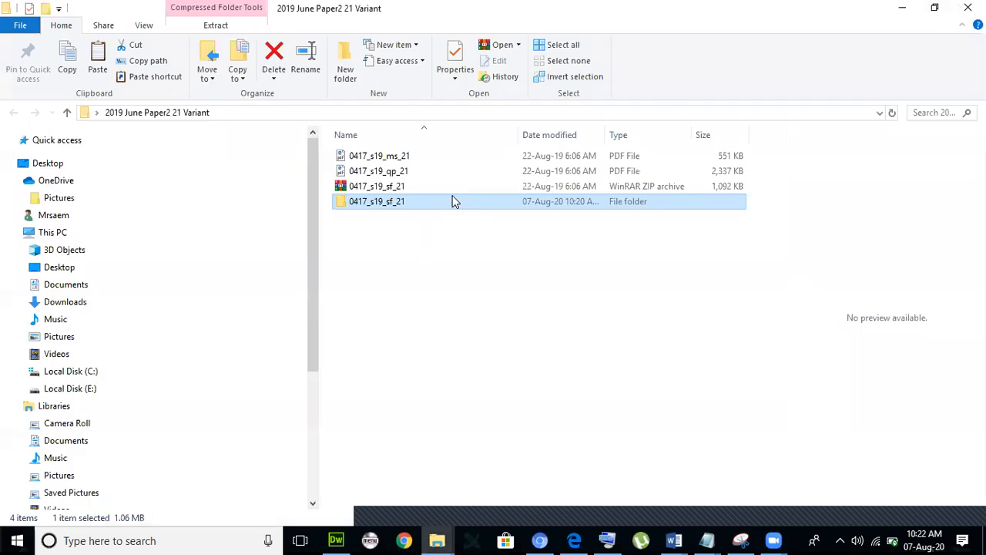
{"action": "double_click", "coordinate": [453, 198]}
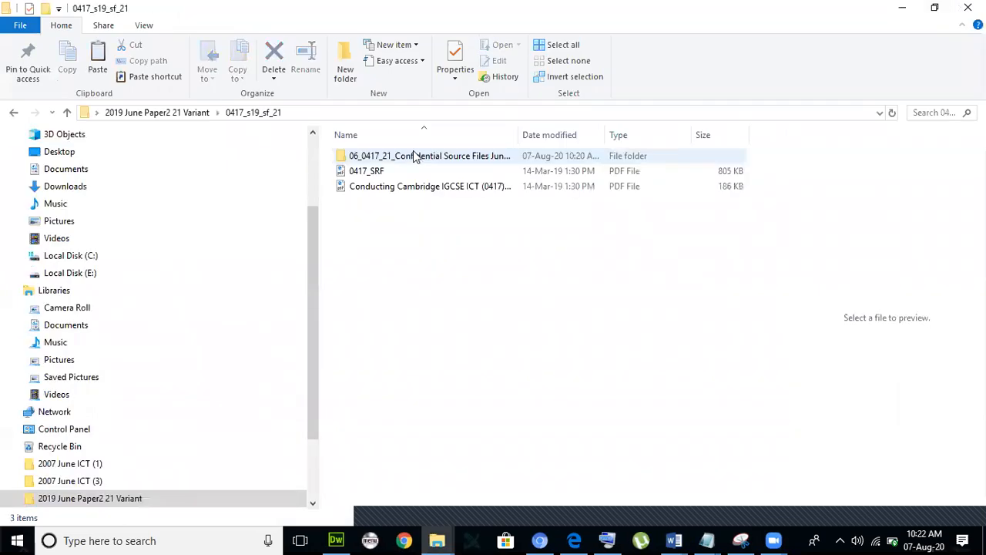
{"action": "left_click", "coordinate": [414, 156]}
{"action": "key", "text": "F2"}
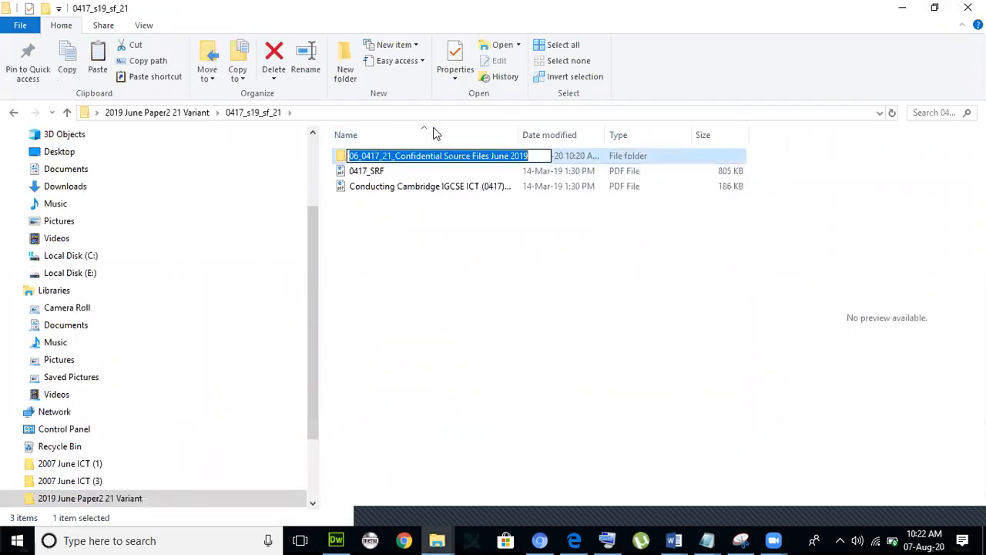
{"action": "double_click", "coordinate": [582, 157]}
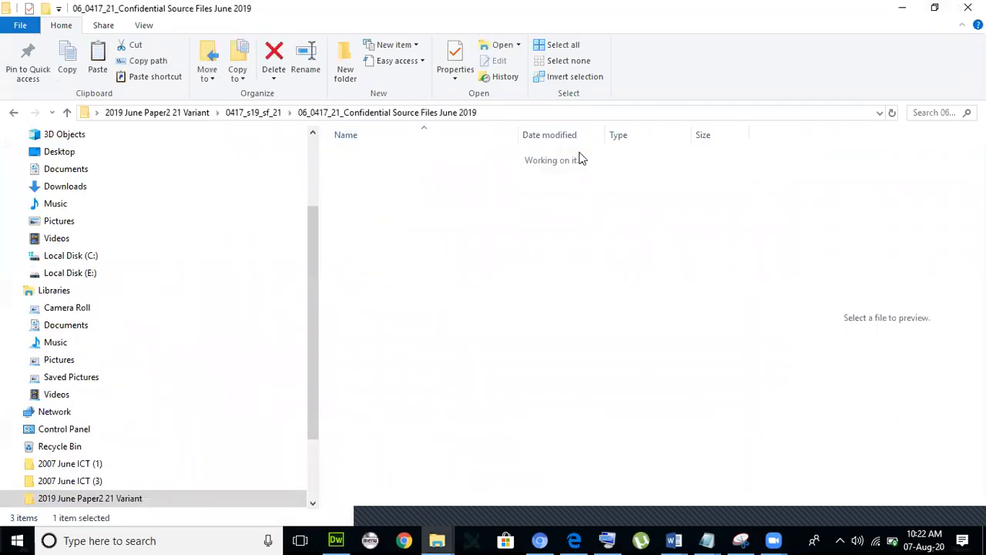
Step: Copy the full path of the source files folder
{"action": "left_click", "coordinate": [493, 110]}
{"action": "right_click", "coordinate": [493, 109]}
{"action": "left_click", "coordinate": [435, 155]}
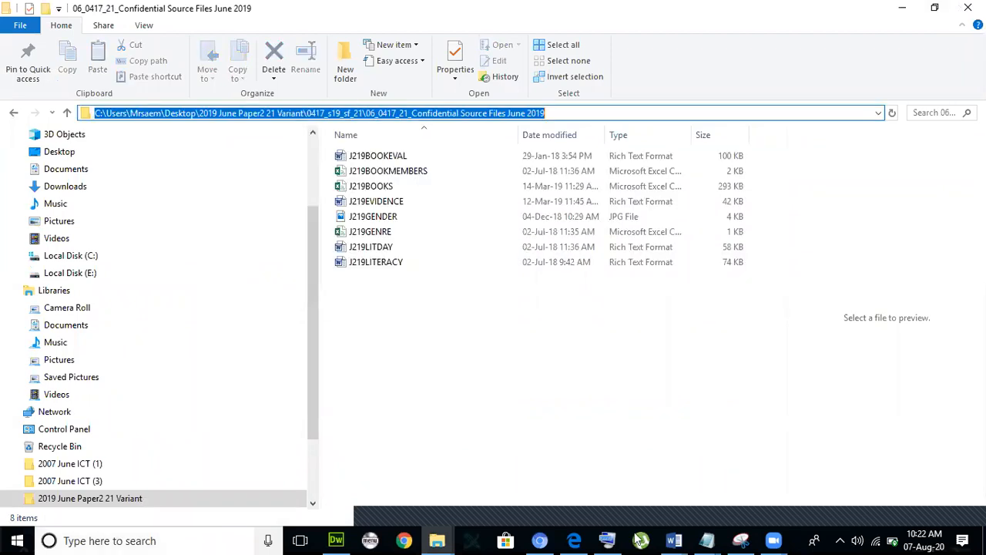
Step: Launch Access 2016 with a new blank desktop database and close its default table
{"action": "left_click", "coordinate": [93, 540]}
{"action": "type", "text": "ACC"}
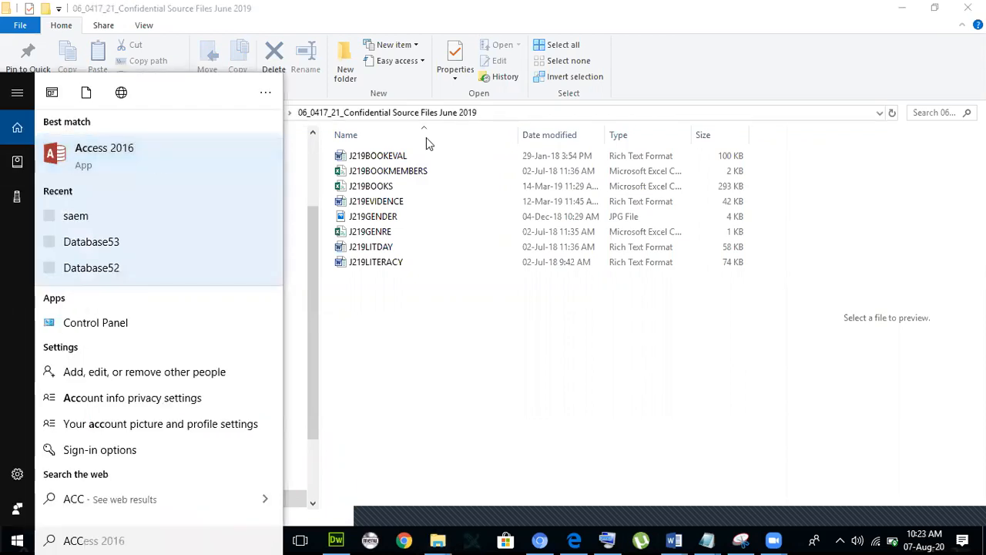
{"action": "key", "text": "Return"}
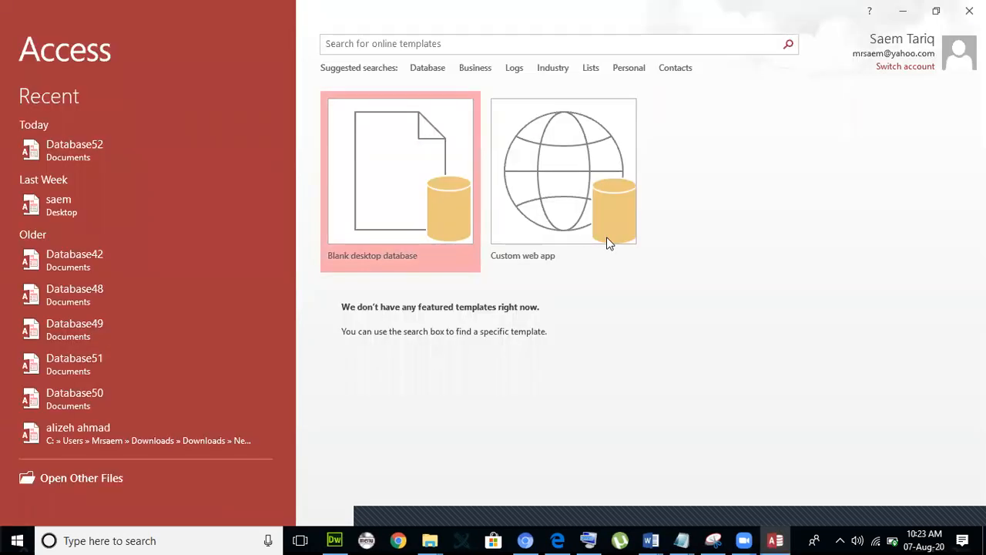
{"action": "double_click", "coordinate": [463, 218]}
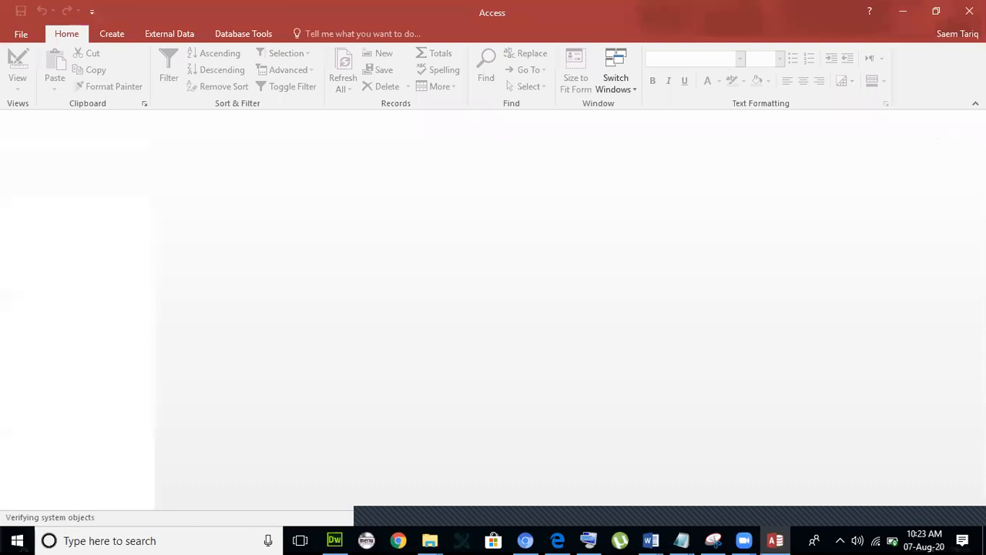
{"action": "left_click", "coordinate": [978, 119]}
Step: Start a text file import into a new table, choosing J219BOOKS from the copied source folder path as the source
{"action": "left_click", "coordinate": [171, 29]}
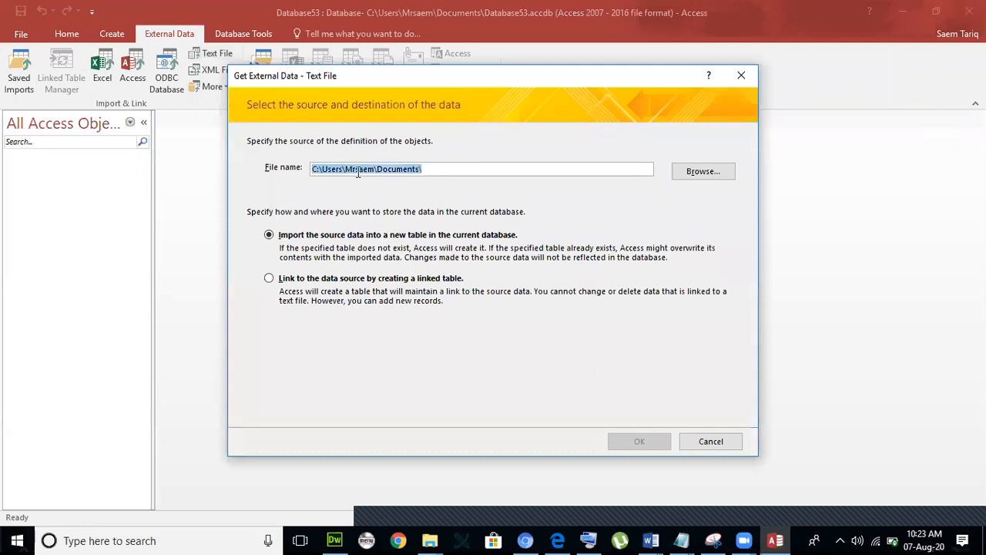
{"action": "key", "text": "ctrl+v"}
{"action": "left_click", "coordinate": [695, 172]}
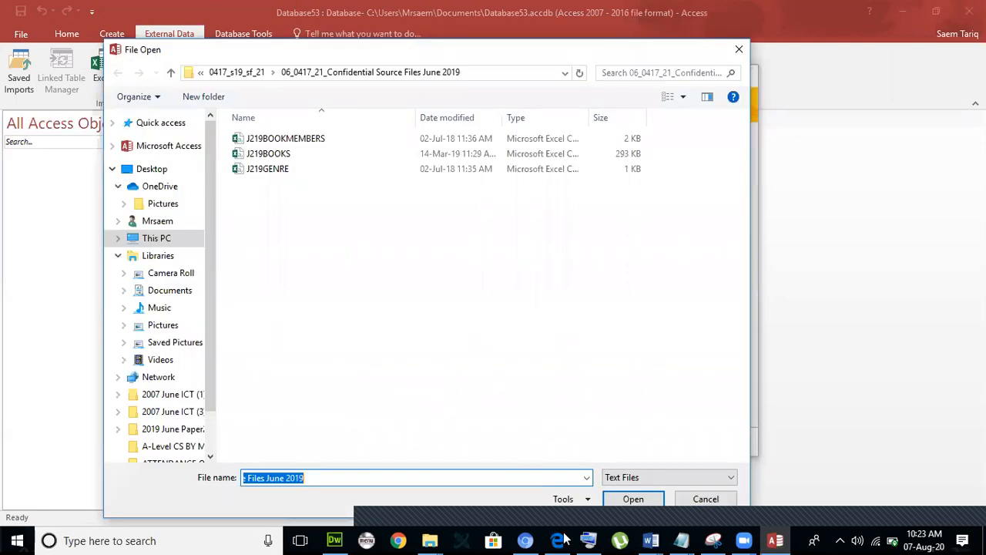
{"action": "left_click", "coordinate": [564, 534]}
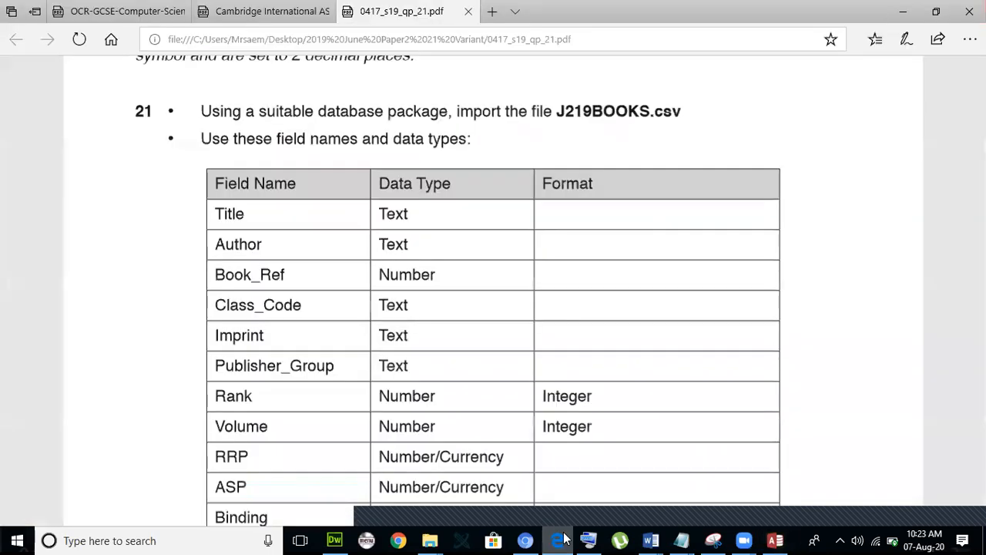
{"action": "left_click", "coordinate": [564, 534]}
{"action": "double_click", "coordinate": [291, 152]}
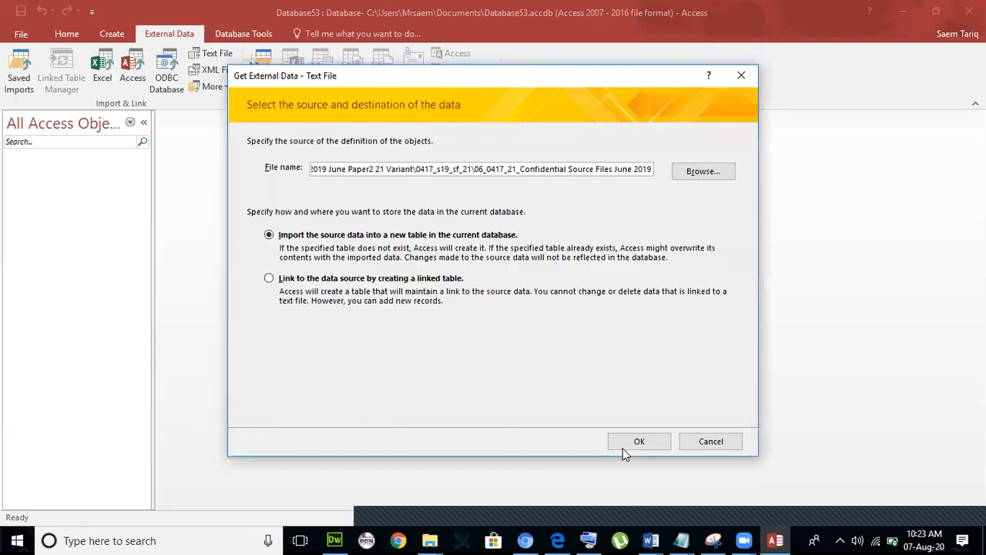
{"action": "left_click", "coordinate": [636, 441]}
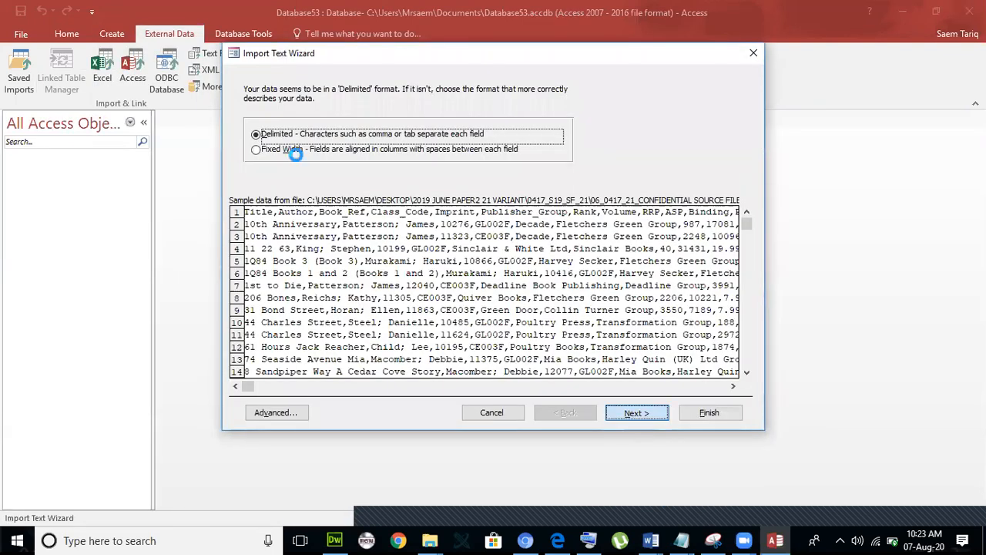
Step: Accept the delimited format with comma separators, mark the first row as field names, and check the columns in the preview
{"action": "key", "text": "Return"}
{"action": "left_click", "coordinate": [266, 161]}
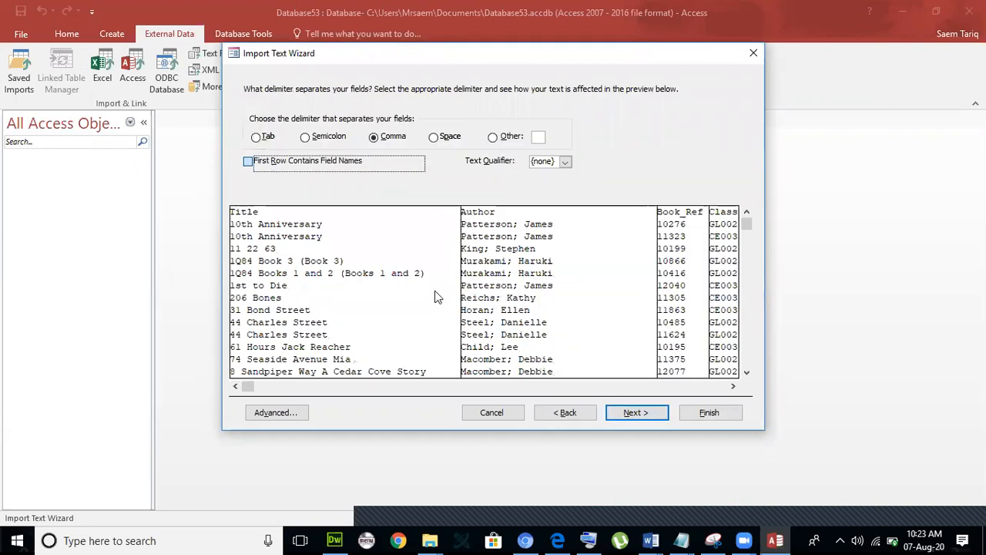
{"action": "left_click", "coordinate": [734, 387]}
{"action": "left_click", "coordinate": [735, 390]}
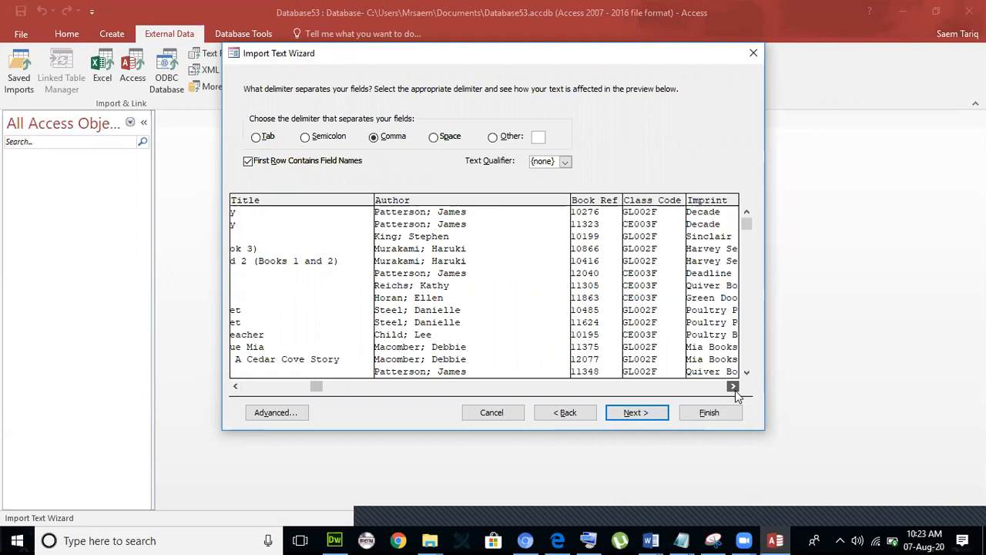
Step: Review the required field names and data types in the question paper and open the J219BOOKS import specification
{"action": "left_click", "coordinate": [638, 412]}
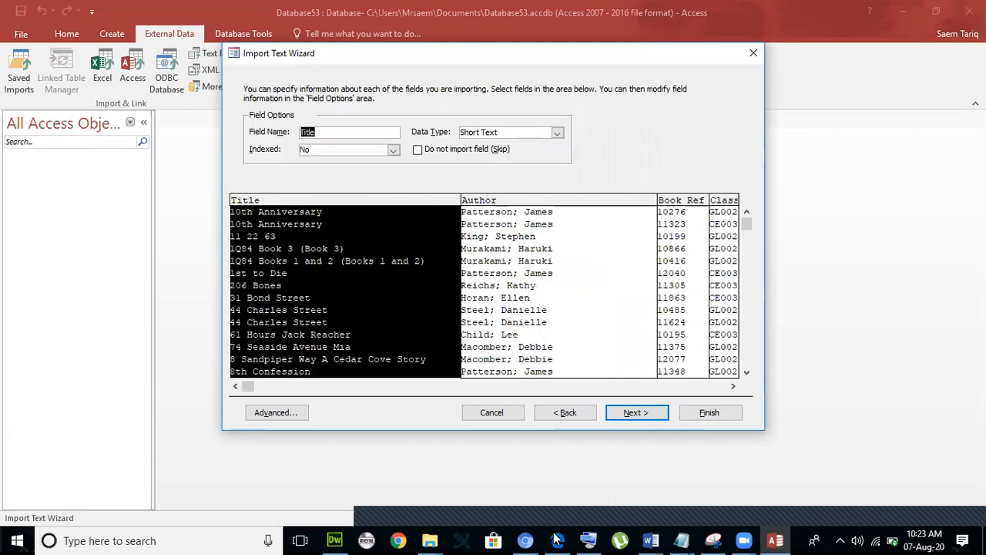
{"action": "left_click", "coordinate": [558, 539]}
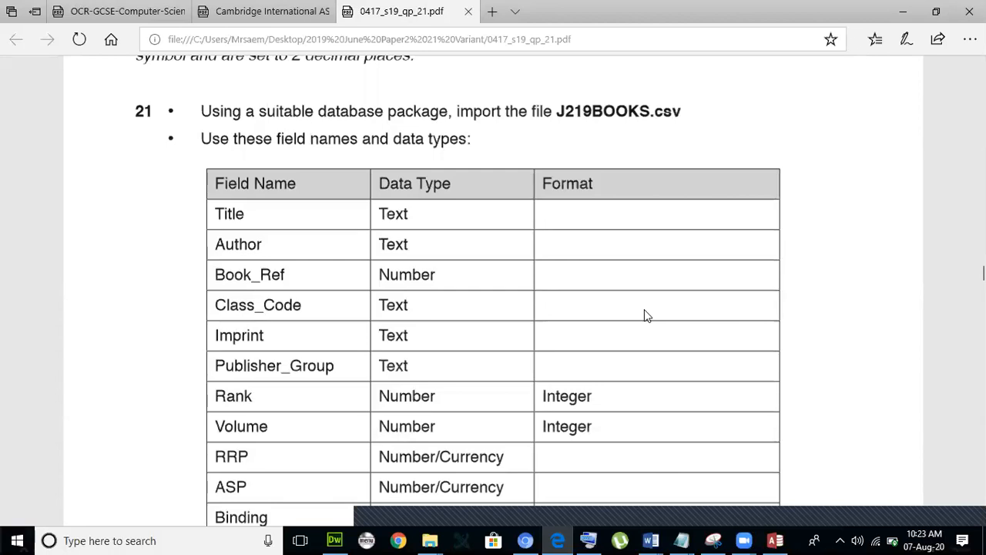
{"action": "scroll", "coordinate": [646, 314], "scroll_direction": "down", "scroll_amount": 1}
{"action": "scroll", "coordinate": [645, 314], "scroll_direction": "down", "scroll_amount": 2}
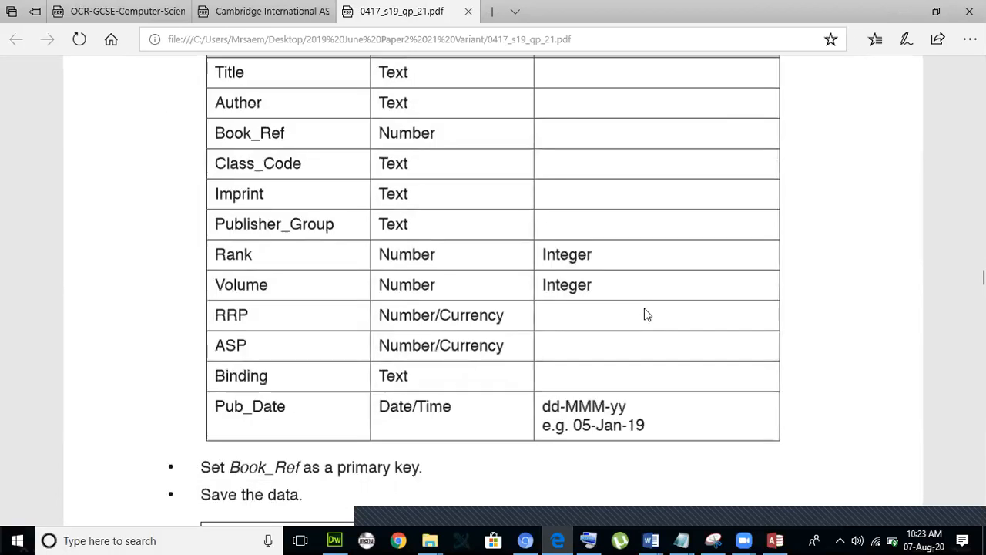
{"action": "key", "text": "alt+Tab"}
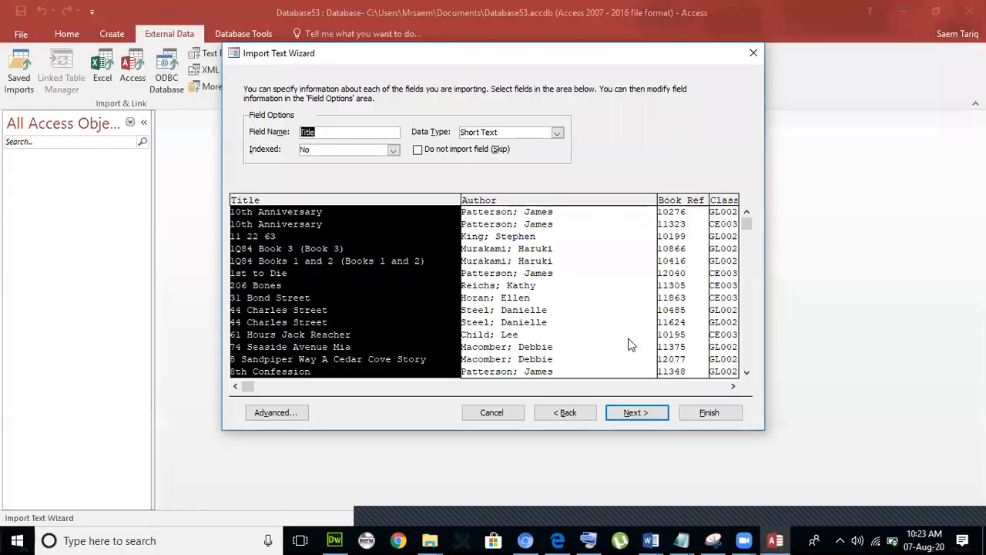
{"action": "left_click", "coordinate": [293, 414]}
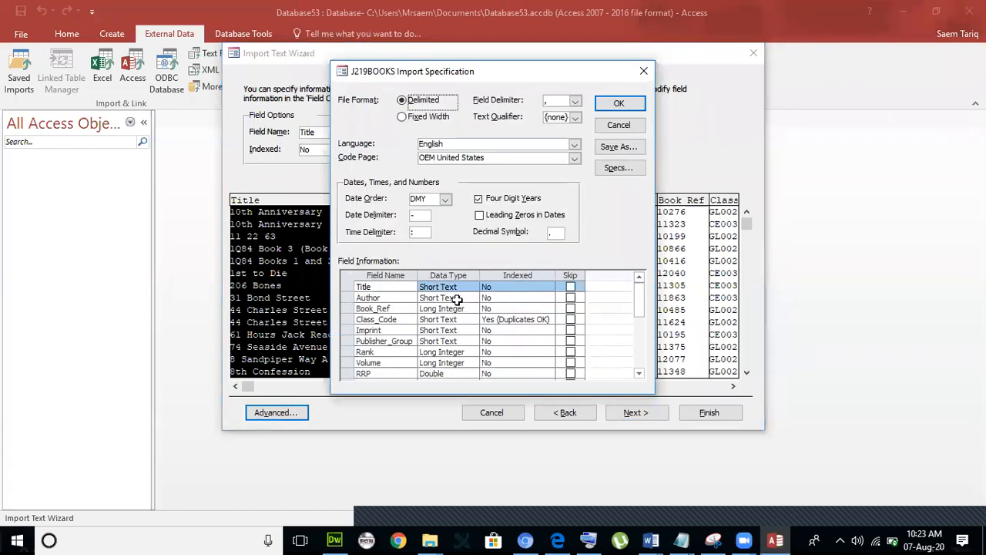
Step: Compare the import field types with the question paper and set the RRP and ASP data types to Currency
{"action": "key", "text": "alt+Tab"}
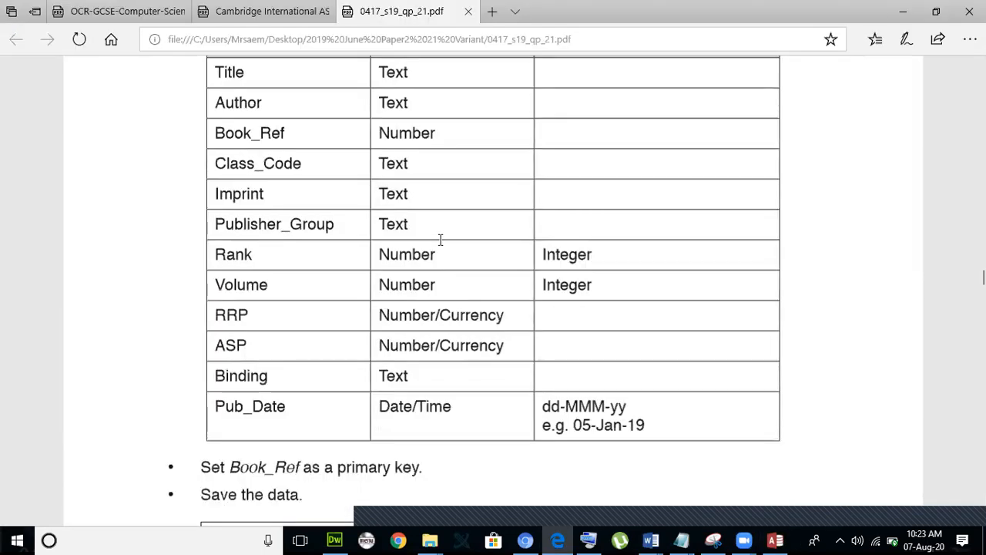
{"action": "key", "text": "alt+Tab"}
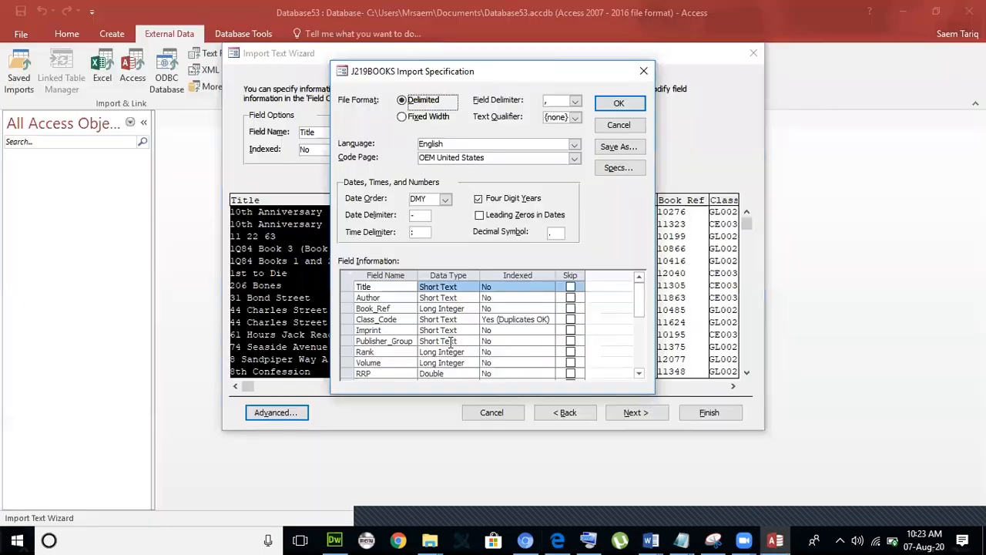
{"action": "double_click", "coordinate": [639, 373]}
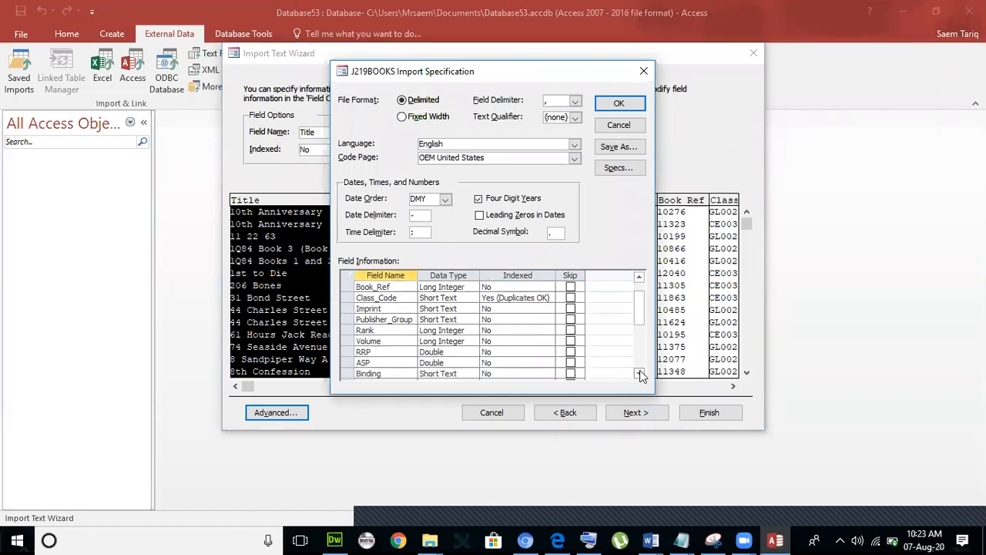
{"action": "double_click", "coordinate": [639, 373]}
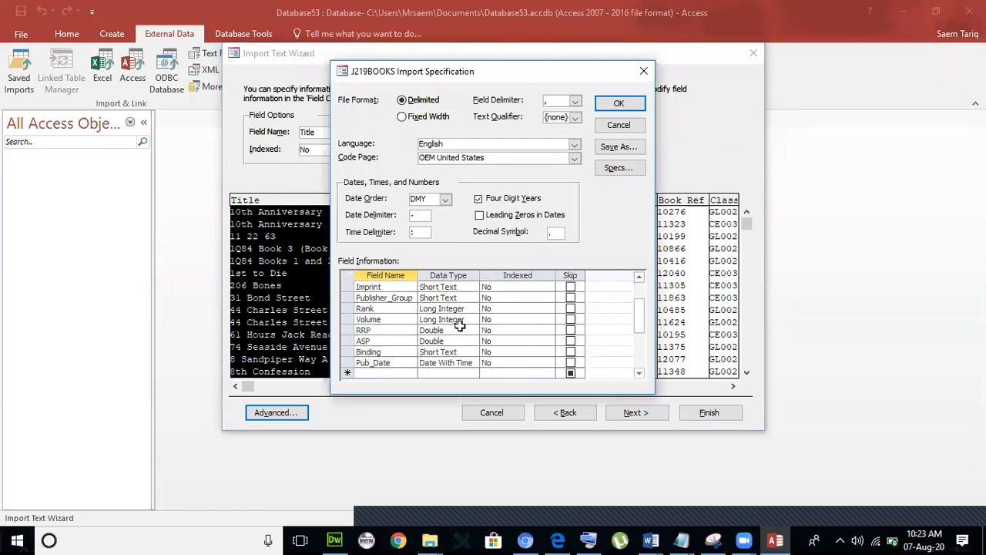
{"action": "key", "text": "alt+Tab"}
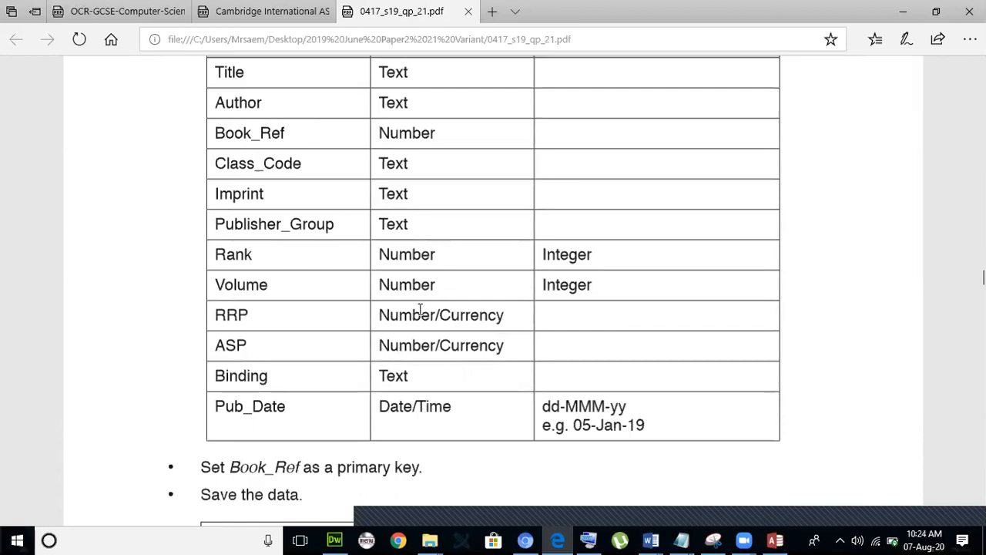
{"action": "key", "text": "alt+Tab"}
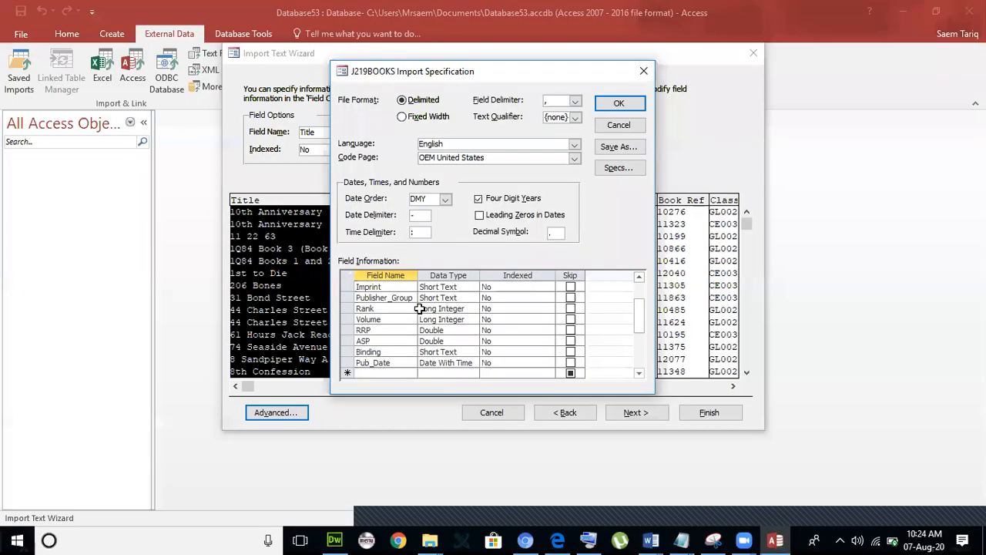
{"action": "left_click", "coordinate": [473, 331]}
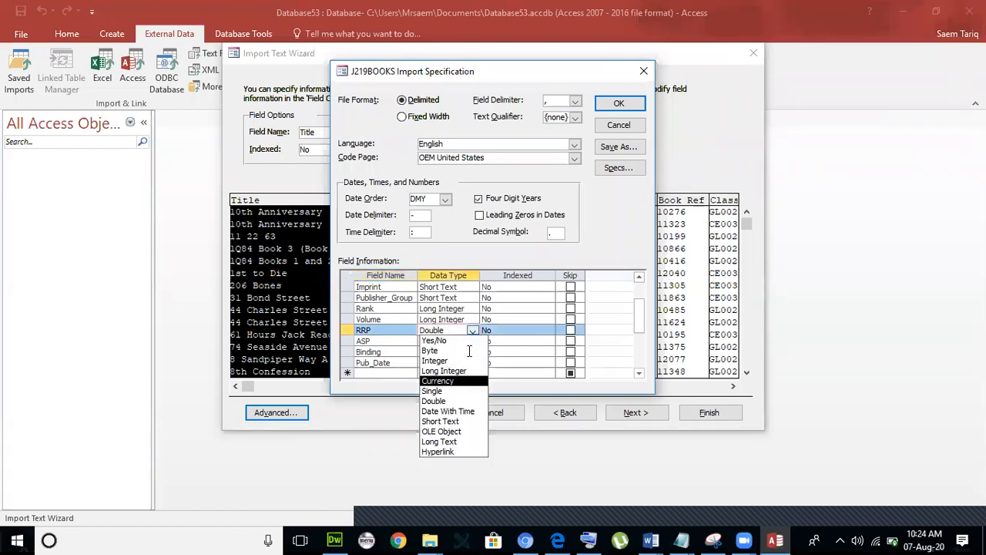
{"action": "left_click", "coordinate": [437, 380]}
{"action": "left_click", "coordinate": [473, 341]}
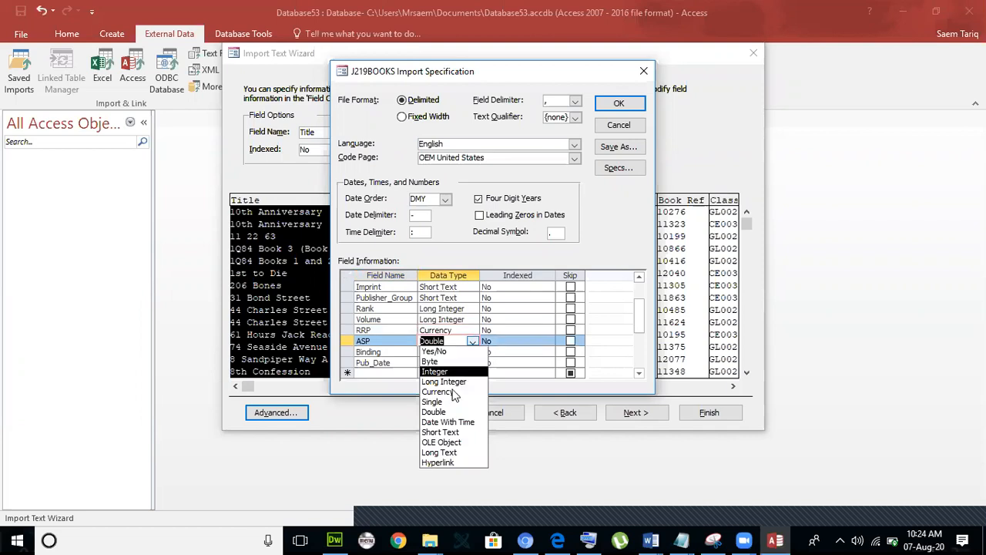
{"action": "left_click", "coordinate": [453, 393]}
Step: Check the remaining field types, including Pub_Date, against the question paper and accept the import specification
{"action": "key", "text": "alt+Tab"}
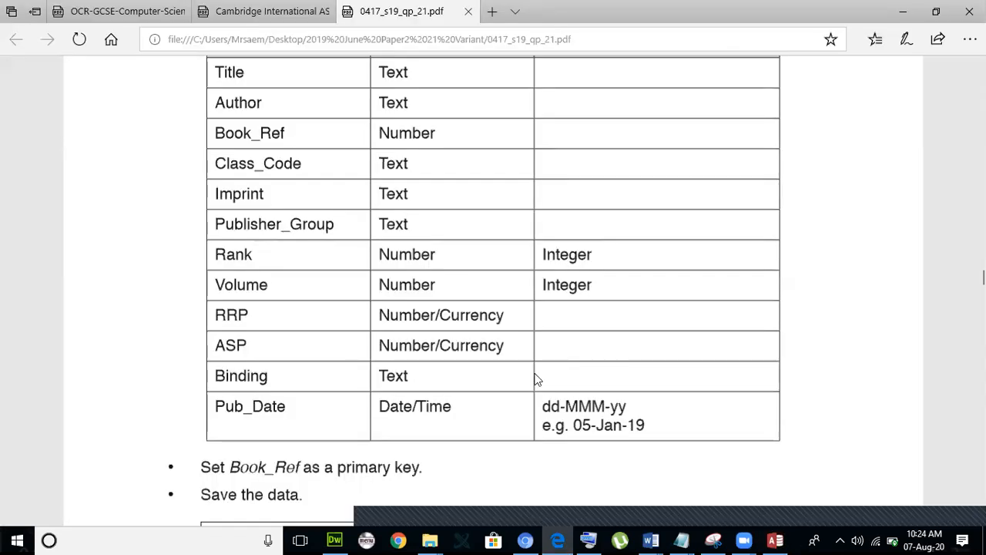
{"action": "key", "text": "alt+Tab"}
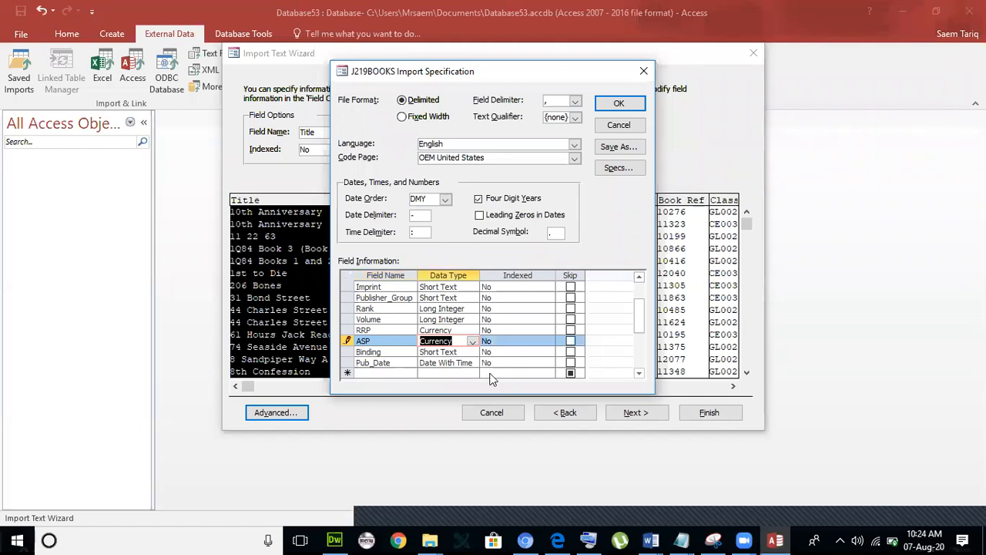
{"action": "key", "text": "alt+Tab"}
{"action": "key", "text": "alt+Tab"}
{"action": "left_click", "coordinate": [466, 364]}
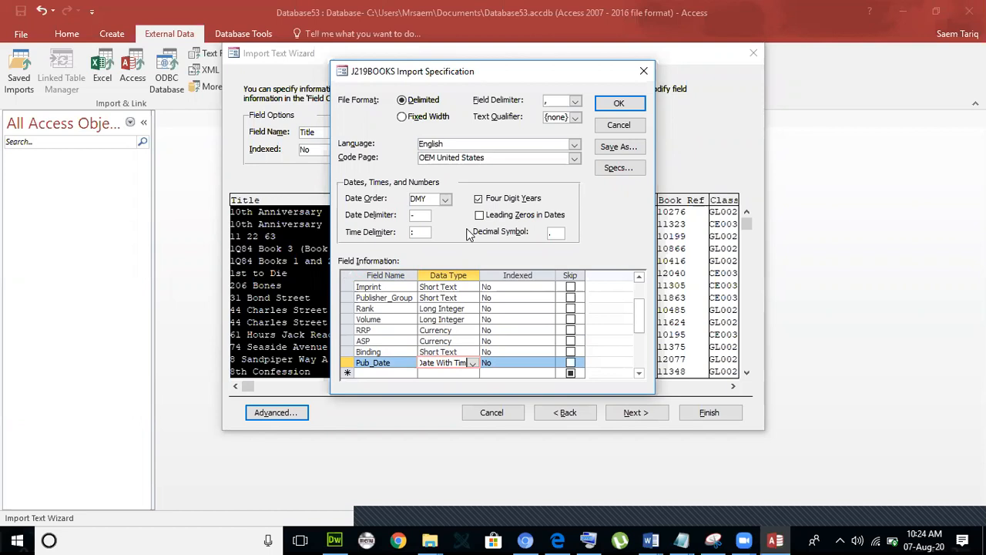
{"action": "left_click_drag", "start_coordinate": [456, 72], "coordinate": [463, 71]}
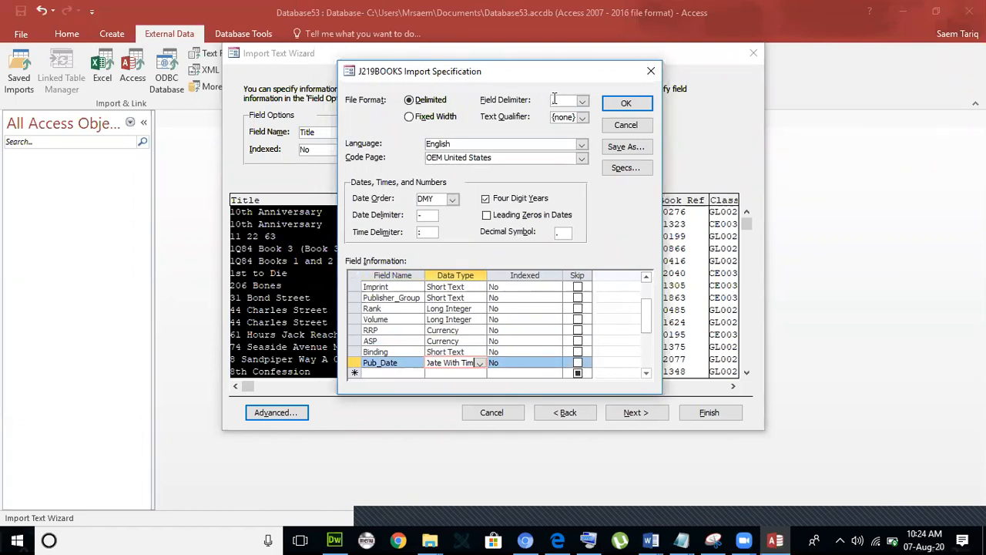
{"action": "left_click", "coordinate": [625, 103]}
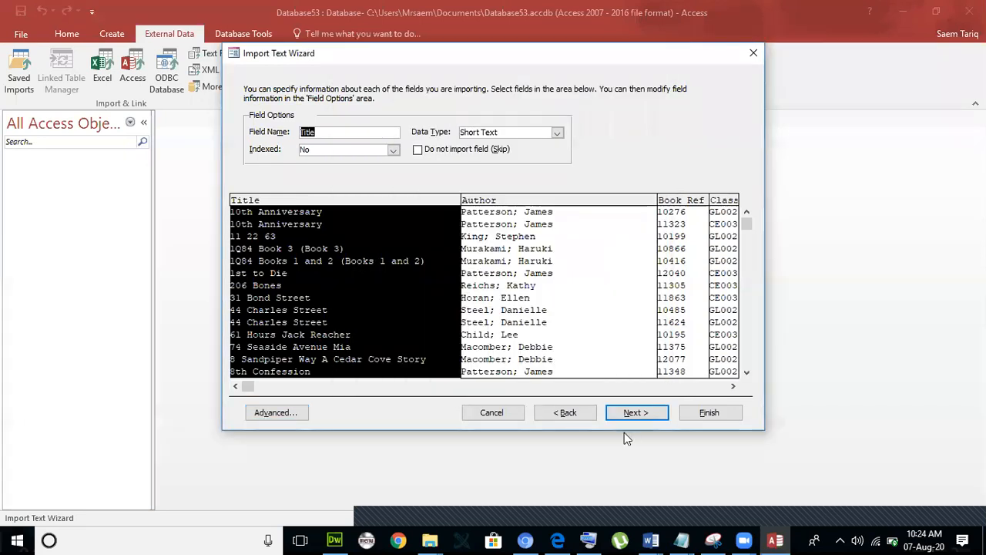
Step: Choose Book_Ref as the table's own primary key, checking the requirement in the question paper
{"action": "left_click", "coordinate": [637, 412]}
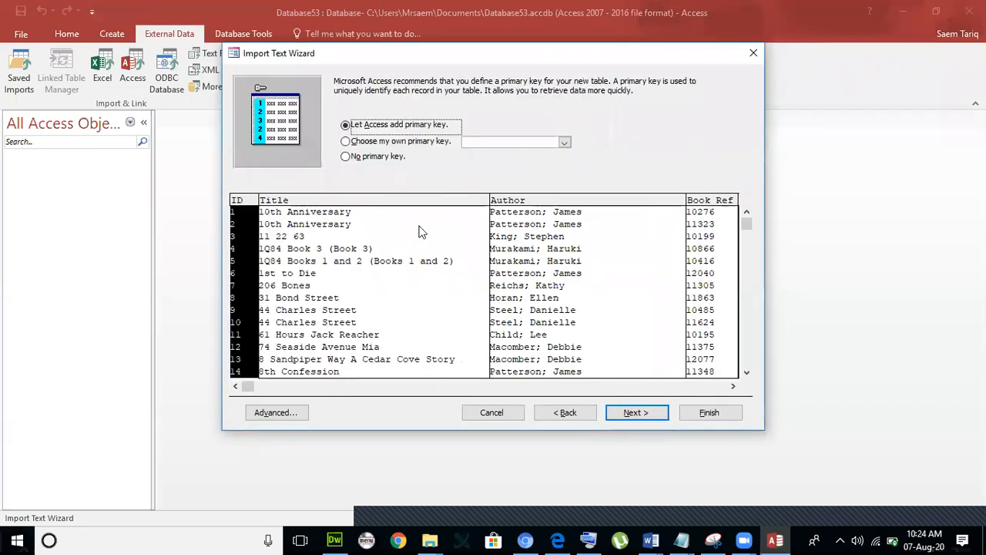
{"action": "key", "text": "alt+Tab"}
{"action": "scroll", "coordinate": [457, 275], "scroll_direction": "down", "scroll_amount": 3}
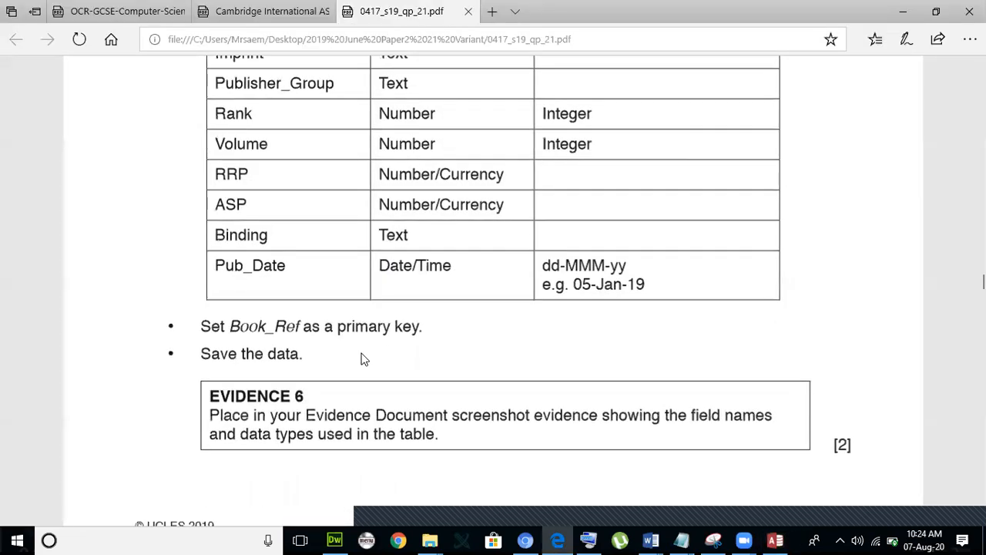
{"action": "key", "text": "alt+Tab"}
{"action": "left_click", "coordinate": [403, 146]}
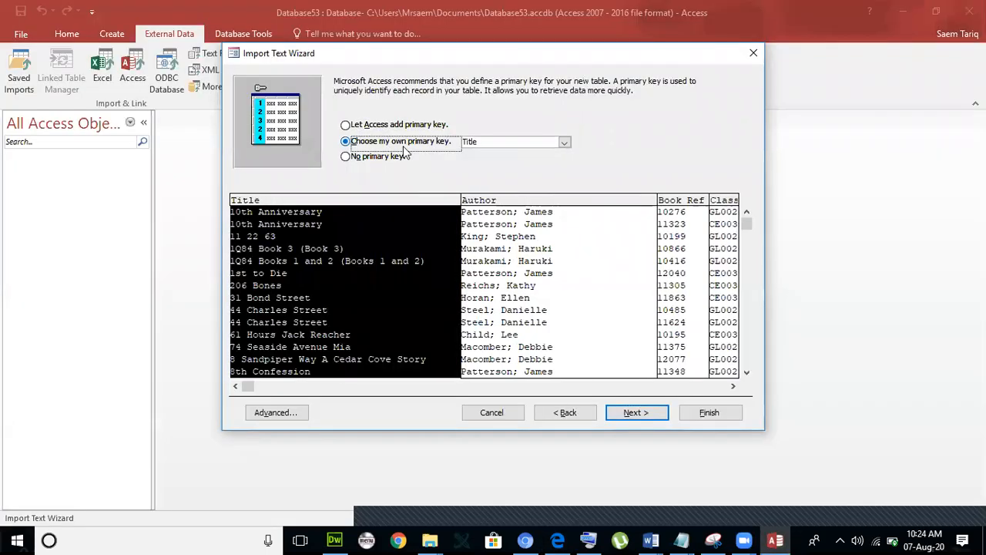
{"action": "left_click", "coordinate": [687, 206]}
{"action": "key", "text": "alt+Tab"}
{"action": "double_click", "coordinate": [303, 325]}
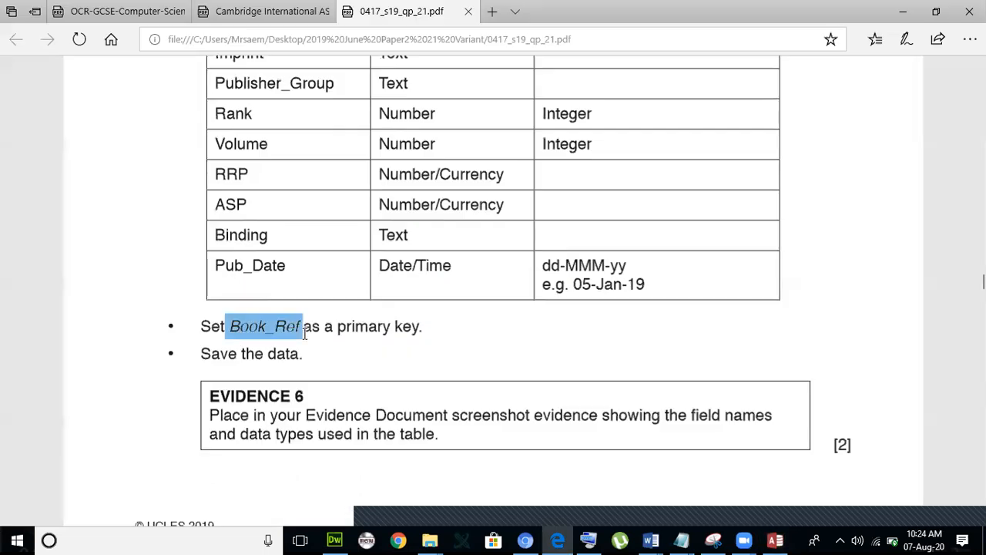
{"action": "key", "text": "alt+Tab"}
{"action": "left_click", "coordinate": [612, 415]}
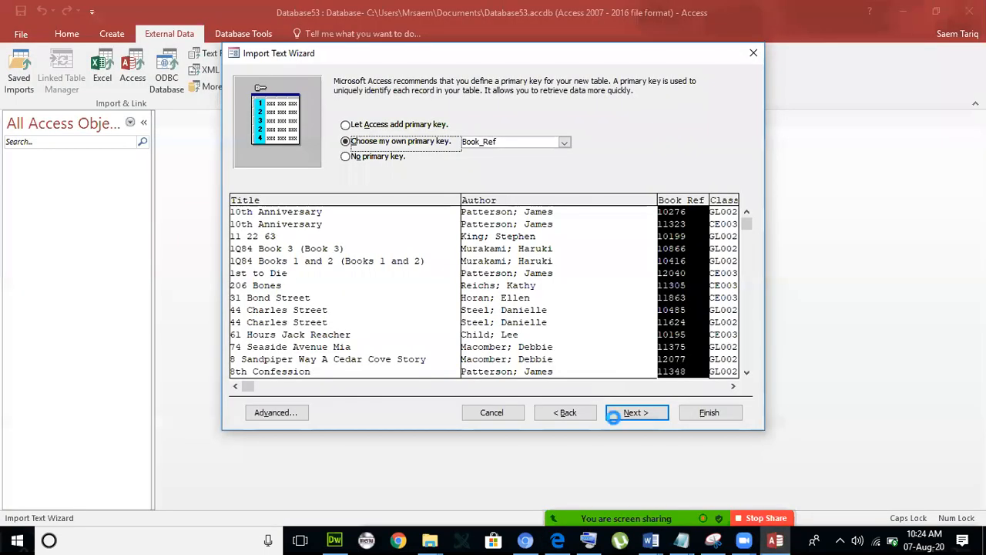
Step: Finish the import without saving the import steps and open the J219BOOKS table to inspect its columns through Pub_Date
{"action": "left_click", "coordinate": [701, 414]}
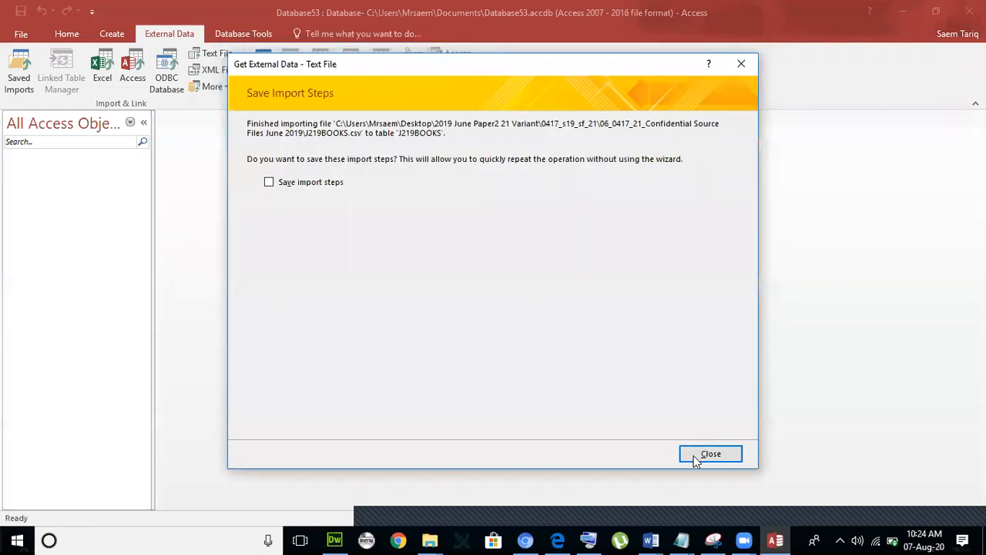
{"action": "left_click", "coordinate": [695, 453]}
{"action": "double_click", "coordinate": [103, 172]}
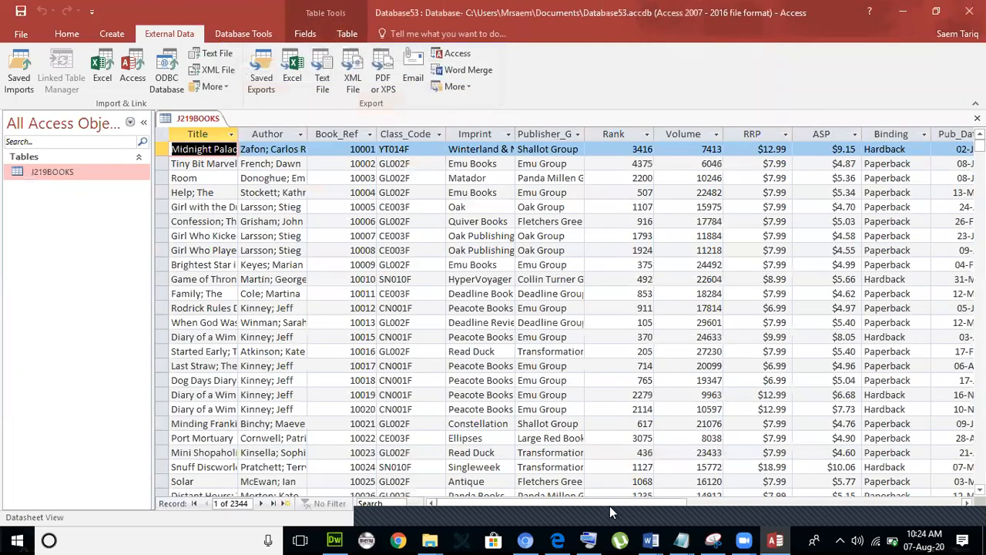
{"action": "left_click", "coordinate": [764, 504]}
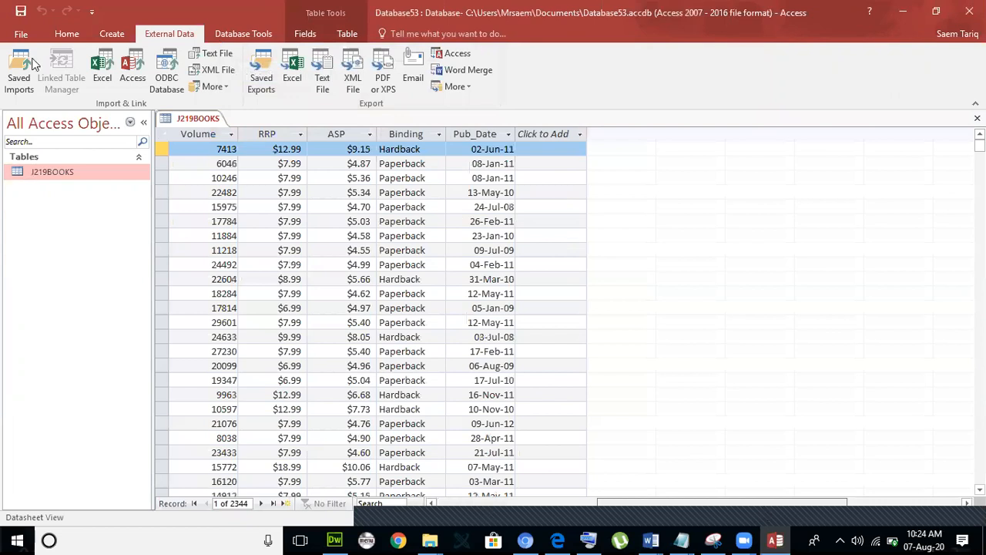
Step: Show the J219BOOKS table in Design view and set the RRP field's decimal places to 2
{"action": "left_click", "coordinate": [65, 33]}
{"action": "left_click", "coordinate": [18, 85]}
{"action": "left_click", "coordinate": [35, 133]}
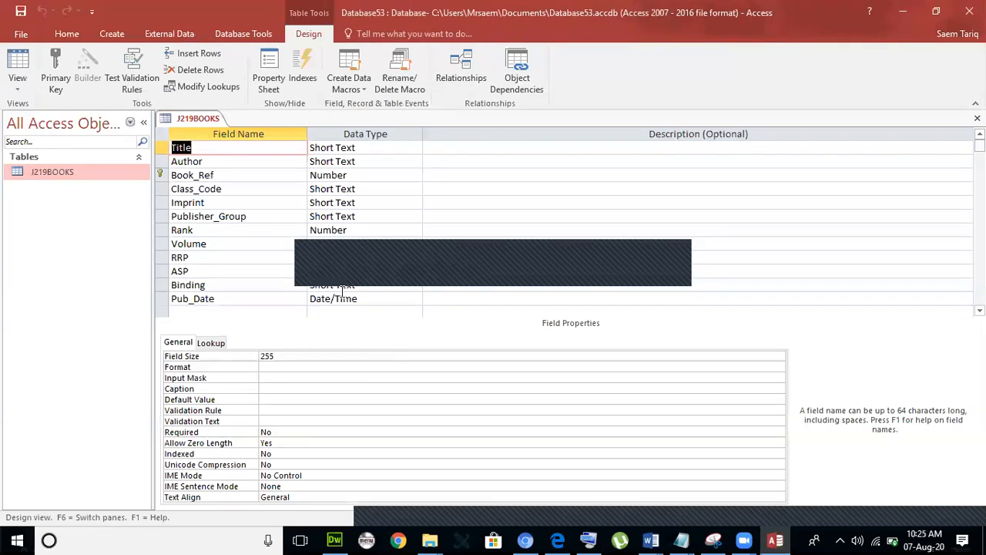
{"action": "left_click", "coordinate": [382, 256]}
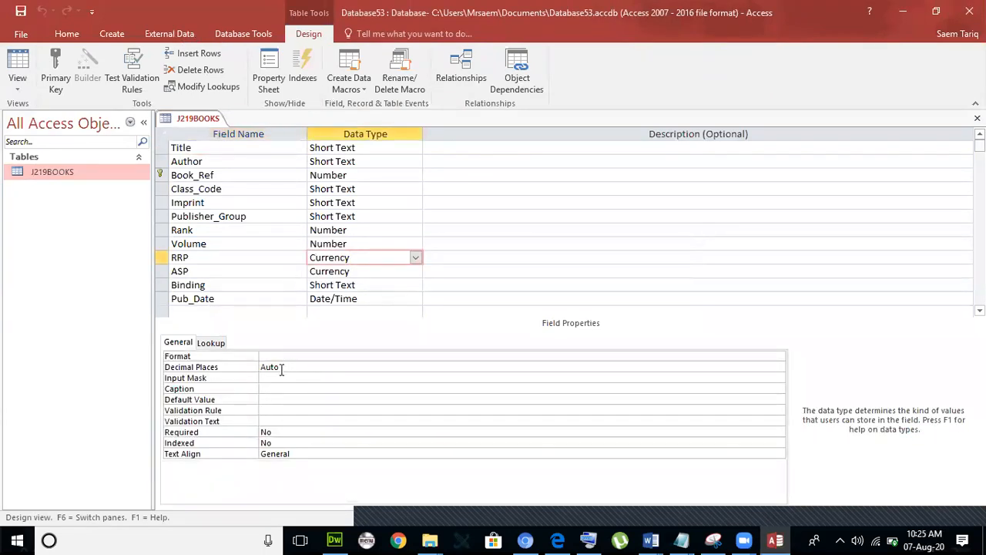
{"action": "left_click", "coordinate": [281, 368]}
{"action": "left_click", "coordinate": [779, 368]}
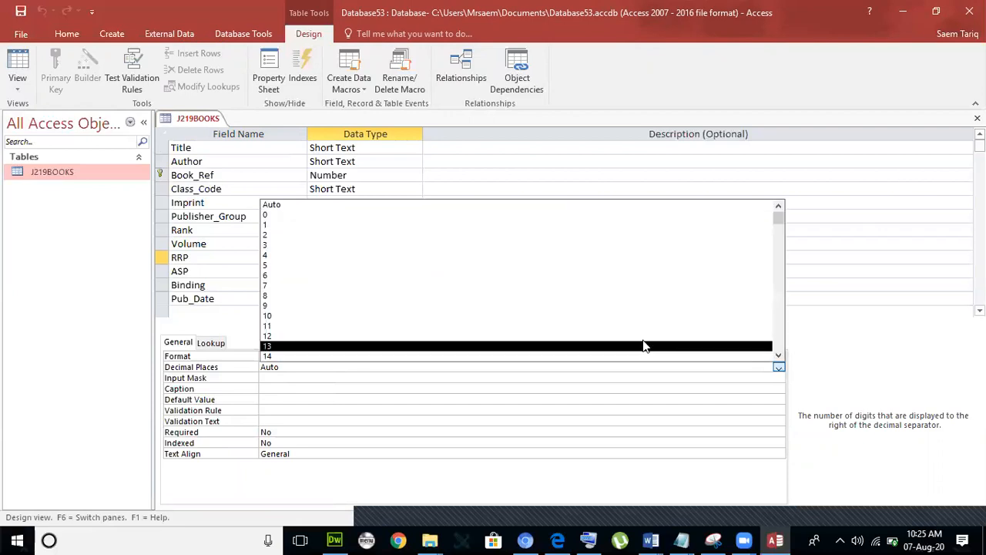
{"action": "left_click", "coordinate": [562, 234]}
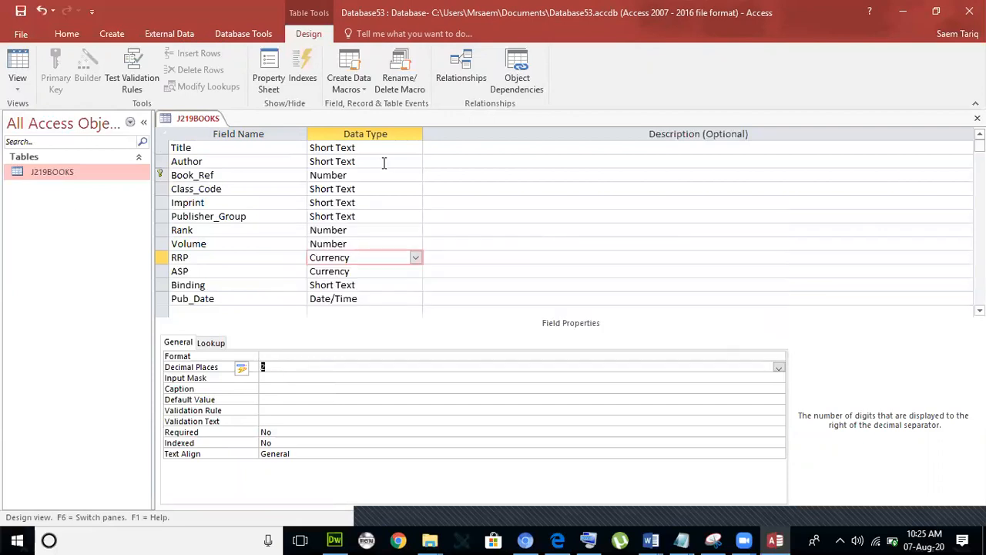
Step: Set the ASP field's decimal places to 2
{"action": "left_click", "coordinate": [415, 272]}
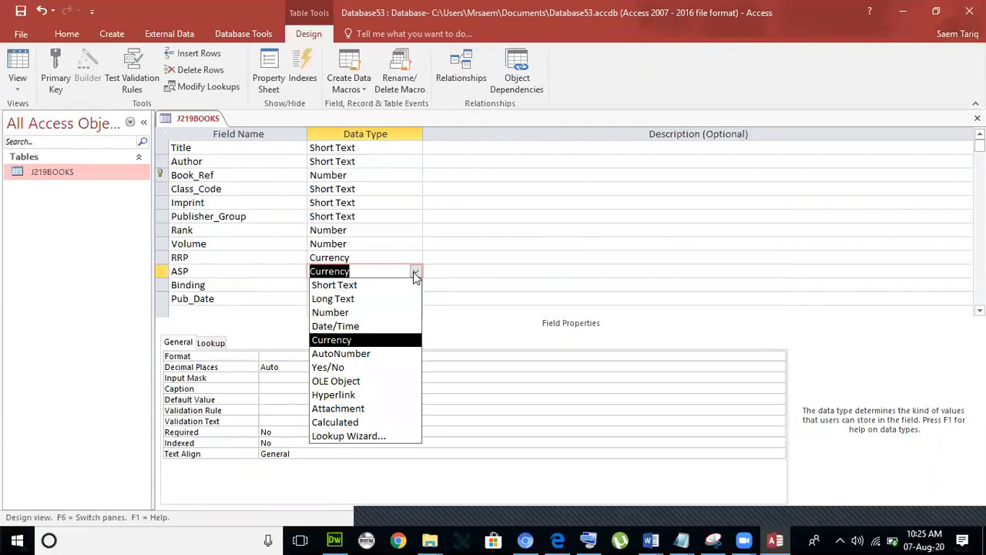
{"action": "left_click", "coordinate": [416, 272]}
{"action": "left_click", "coordinate": [779, 369]}
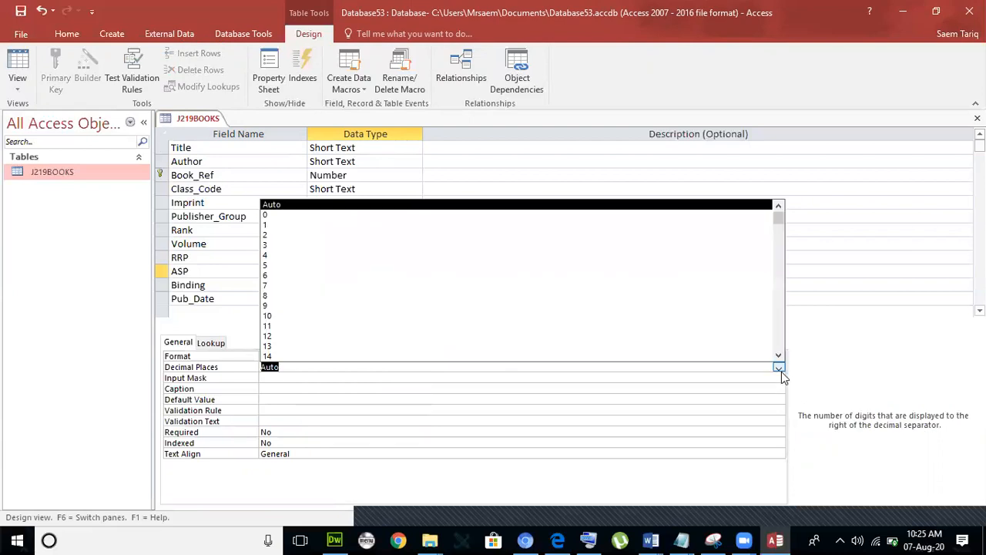
{"action": "left_click", "coordinate": [547, 234]}
{"action": "left_click", "coordinate": [274, 366]}
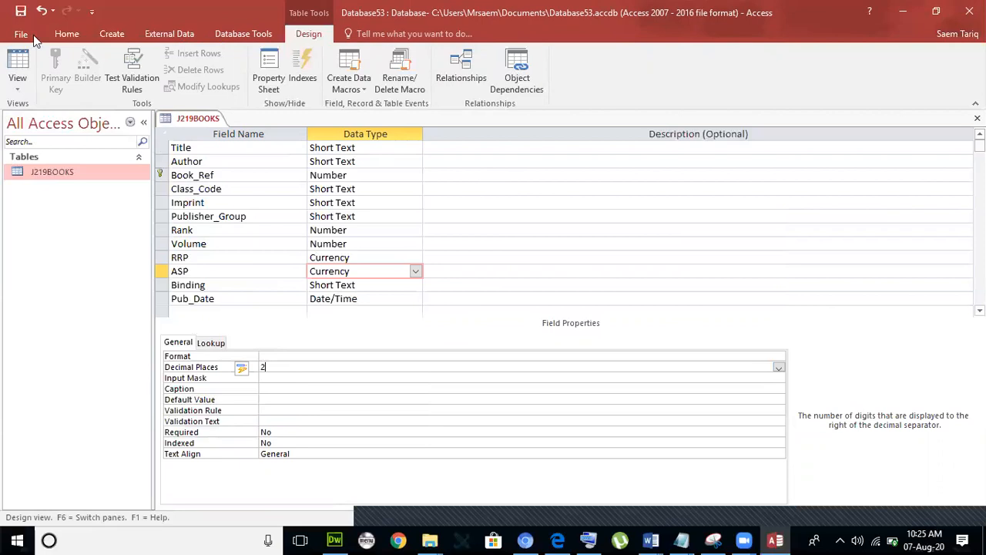
Step: Return the J219BOOKS table to Datasheet view with the design changes saved, and consult question 22 in the exam paper
{"action": "left_click", "coordinate": [15, 82]}
{"action": "left_click", "coordinate": [27, 102]}
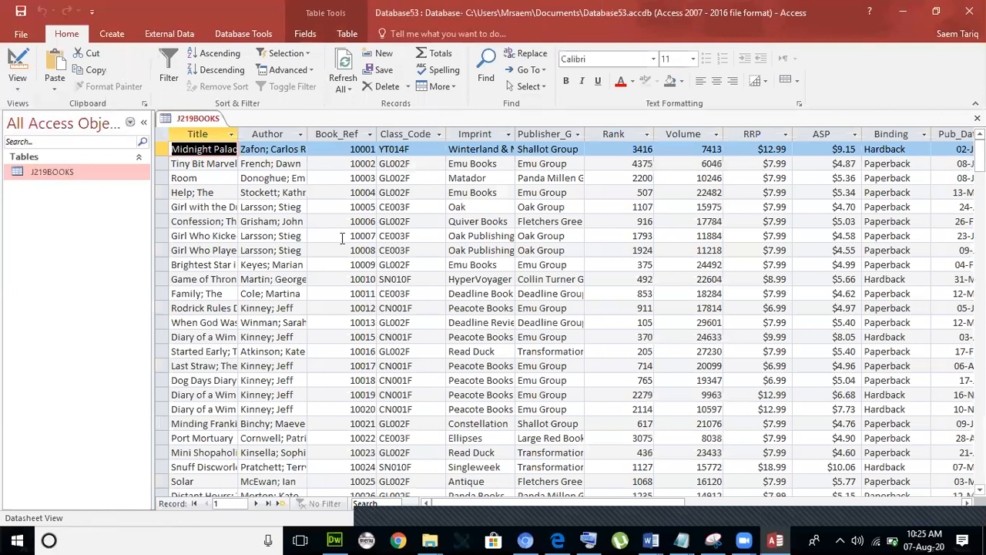
{"action": "key", "text": "alt+Tab"}
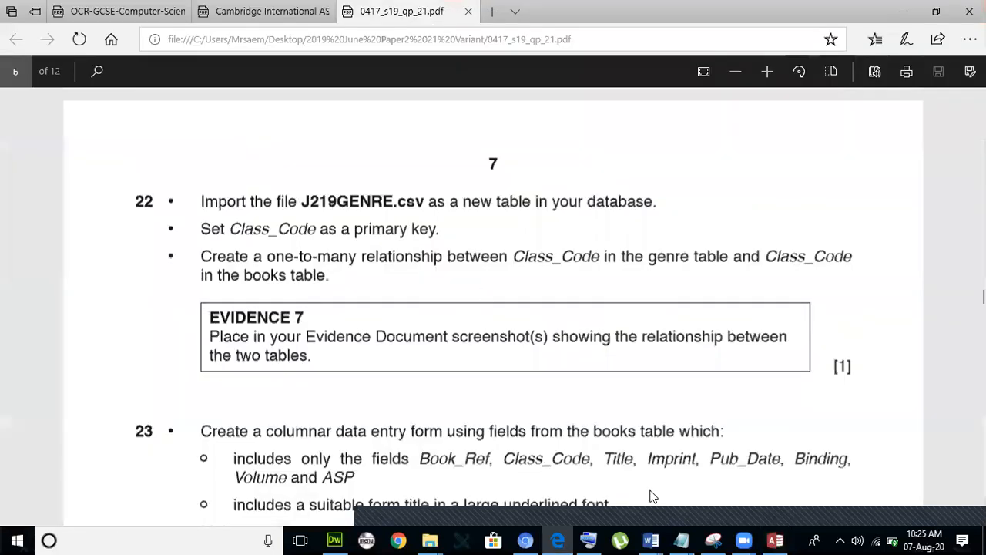
Step: Switch back to Access and start a text-file import of J219GENRE.csv into a new table in the current database
{"action": "key", "text": "alt+Tab"}
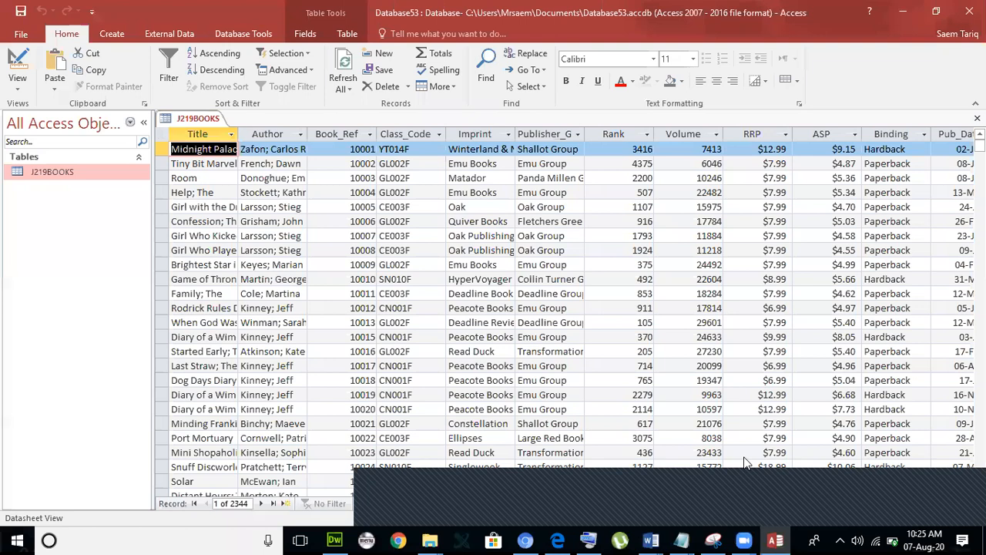
{"action": "left_click", "coordinate": [170, 33]}
{"action": "left_click", "coordinate": [211, 54]}
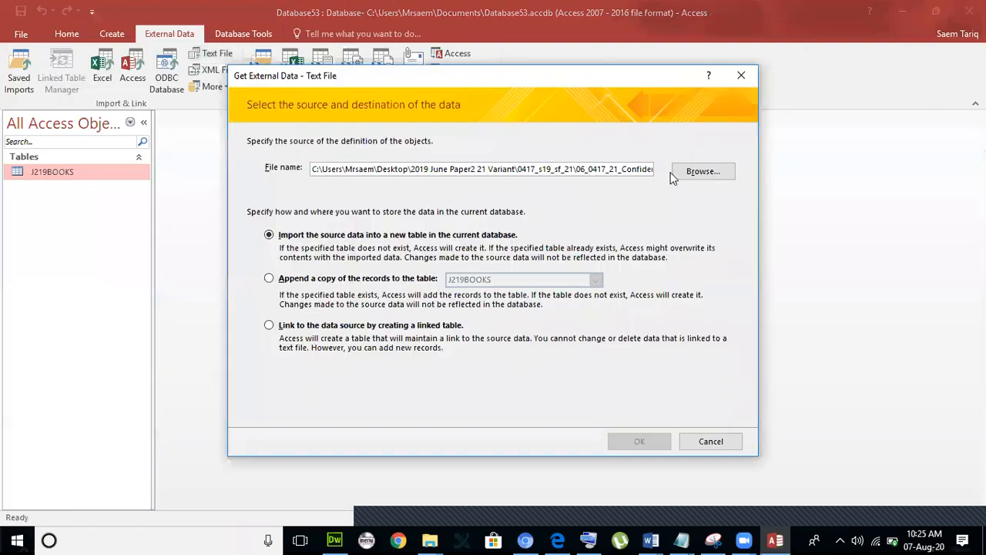
{"action": "left_click", "coordinate": [703, 171]}
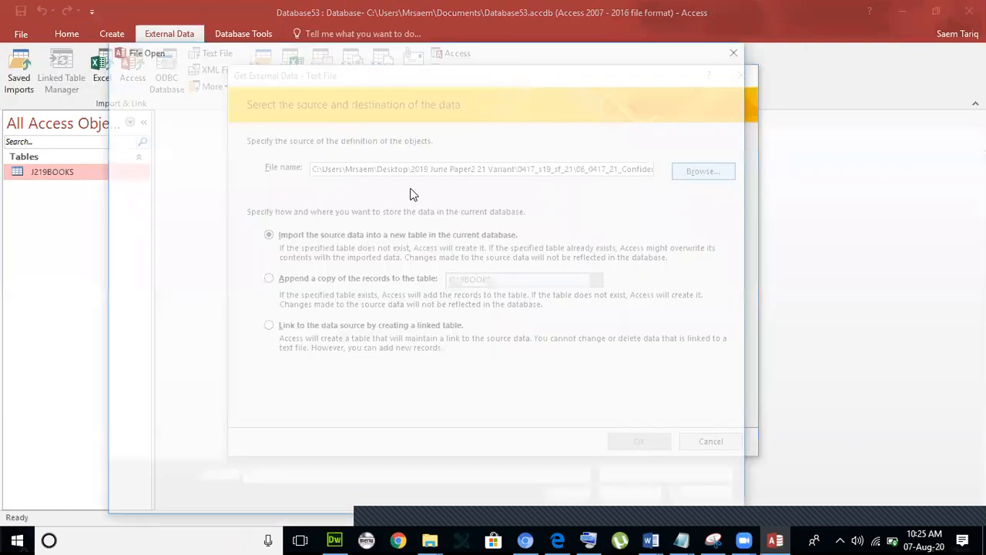
{"action": "double_click", "coordinate": [314, 174]}
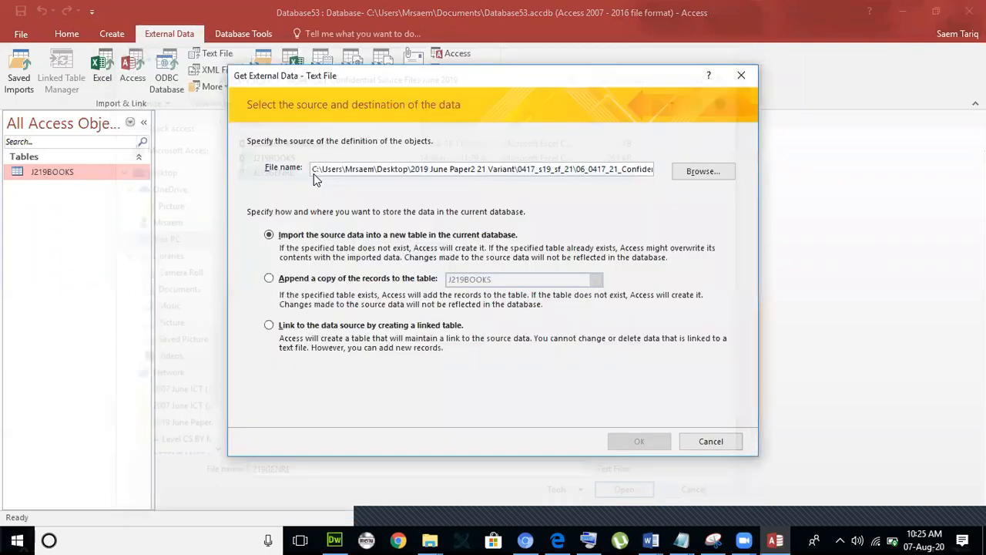
{"action": "left_click", "coordinate": [643, 441]}
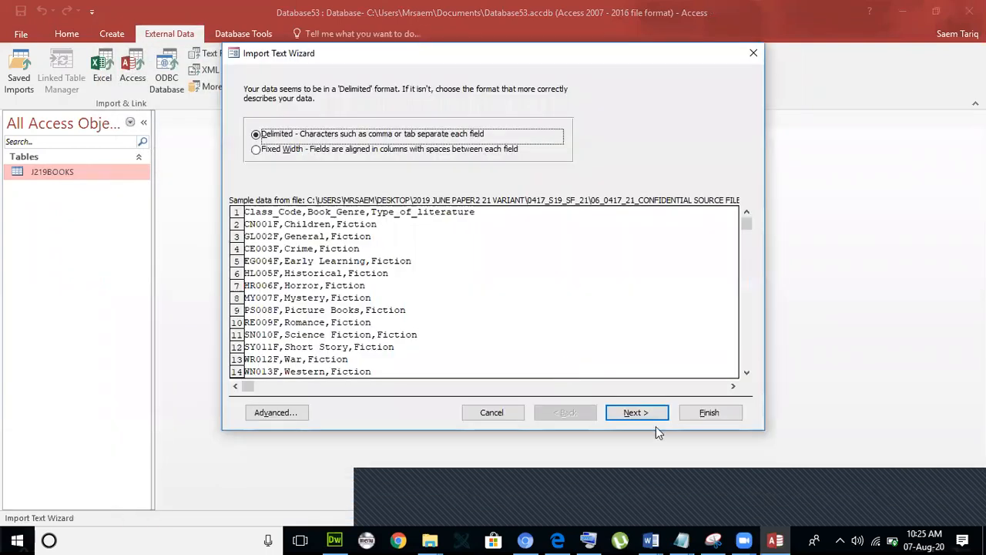
Step: Import the genre data as comma-delimited with the first row as field names, keeping the default field options
{"action": "left_click", "coordinate": [637, 413]}
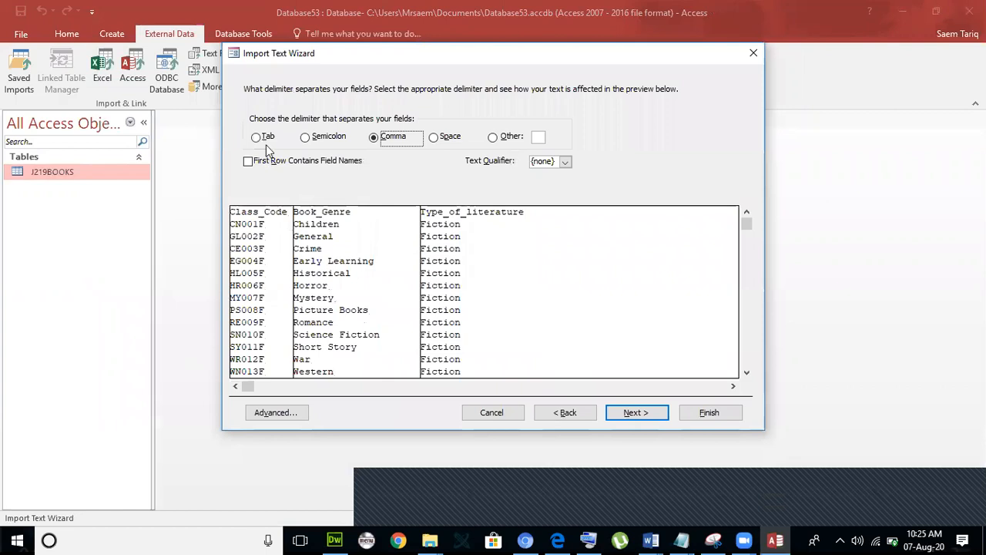
{"action": "key", "text": "alt+r"}
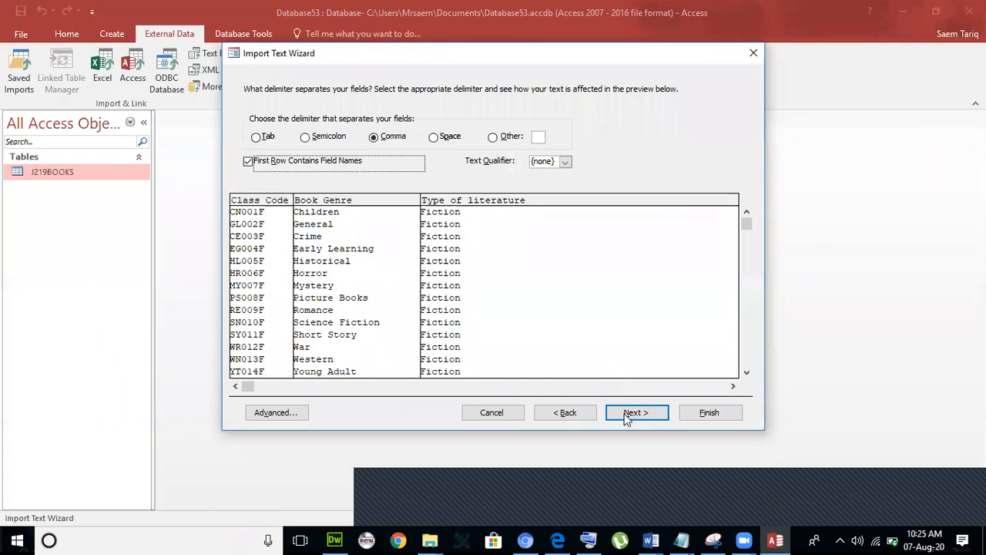
{"action": "key", "text": "alt+n"}
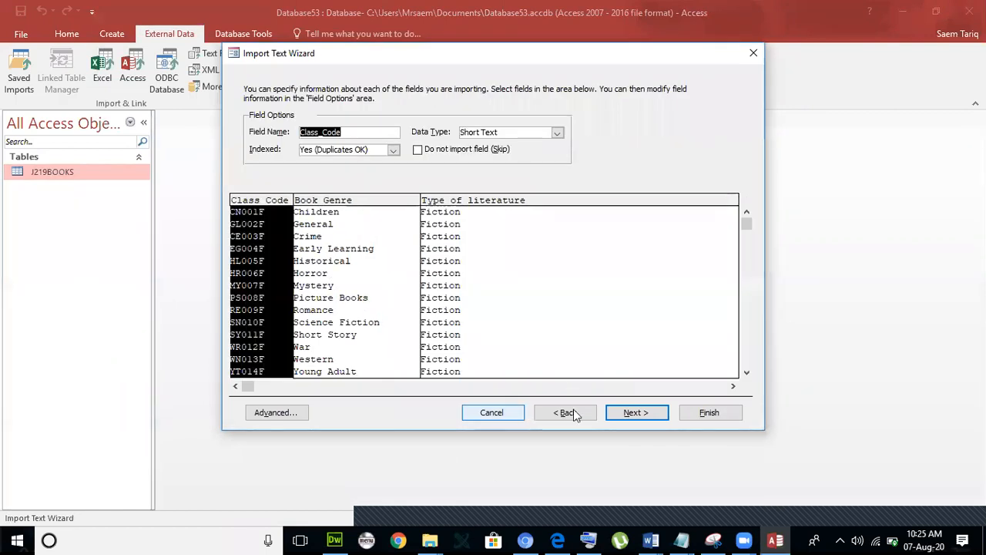
{"action": "left_click", "coordinate": [642, 419]}
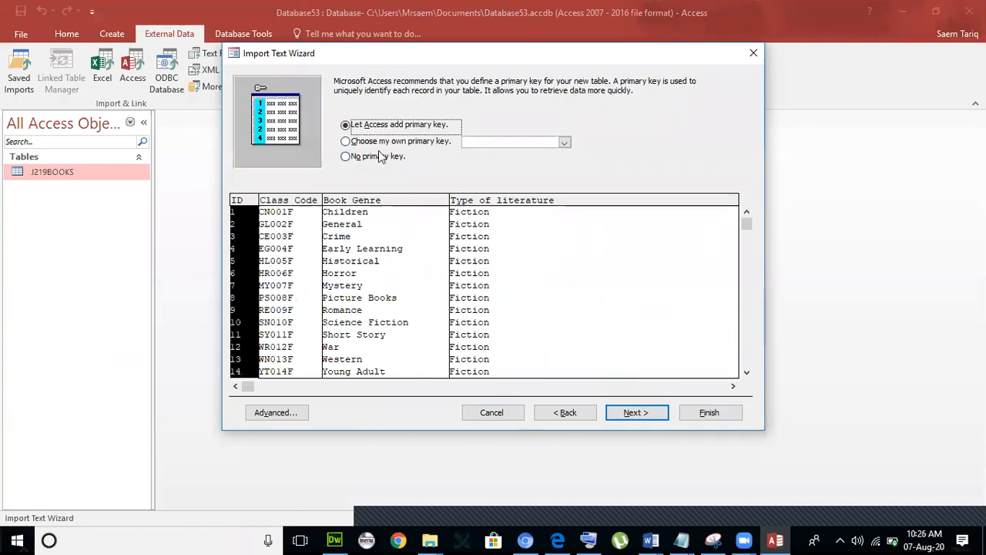
Step: Choose Class_Code as the primary key and finish the import to table J219GENRE without saving the import steps
{"action": "left_click", "coordinate": [348, 142]}
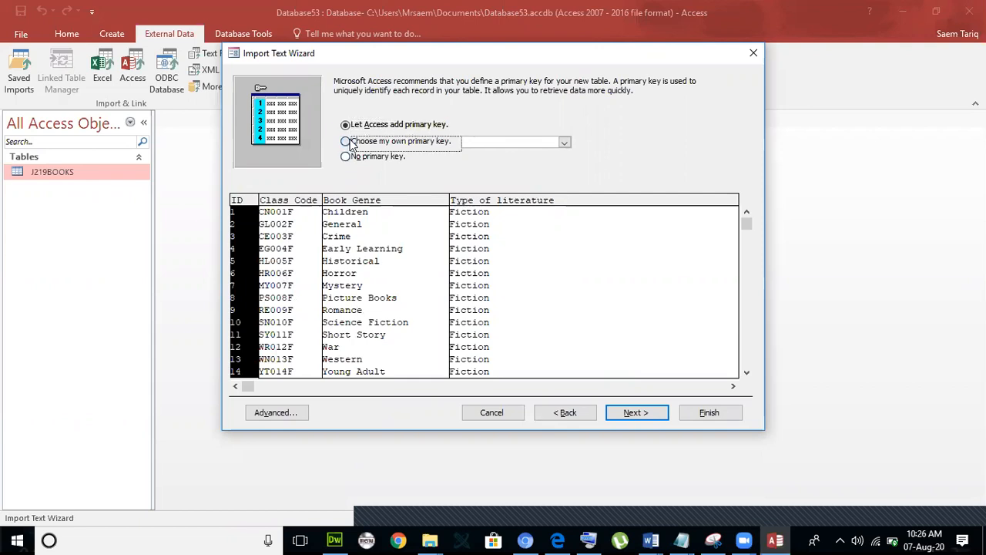
{"action": "left_click", "coordinate": [572, 540]}
{"action": "left_click_drag", "start_coordinate": [253, 222], "coordinate": [332, 231]}
{"action": "key", "text": "alt+Tab"}
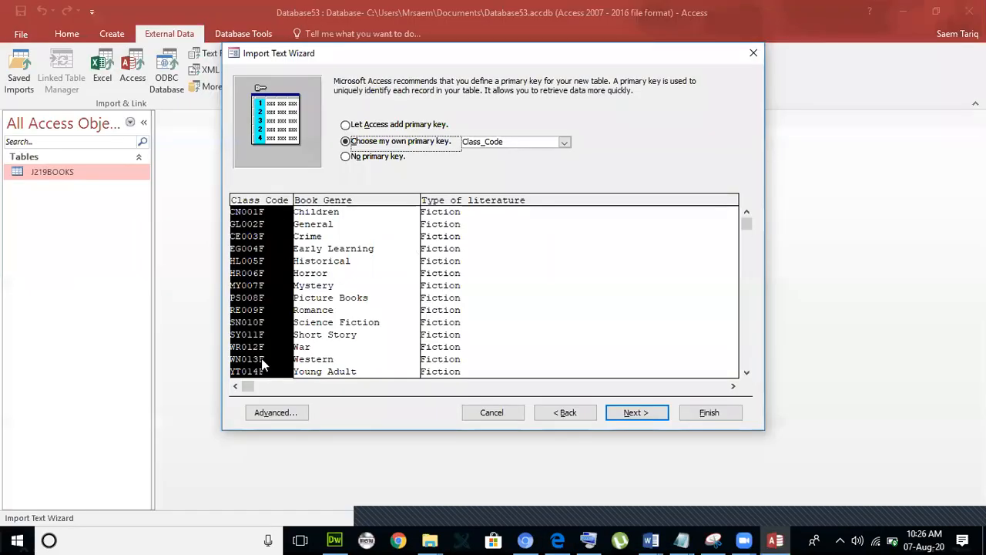
{"action": "left_click", "coordinate": [638, 411]}
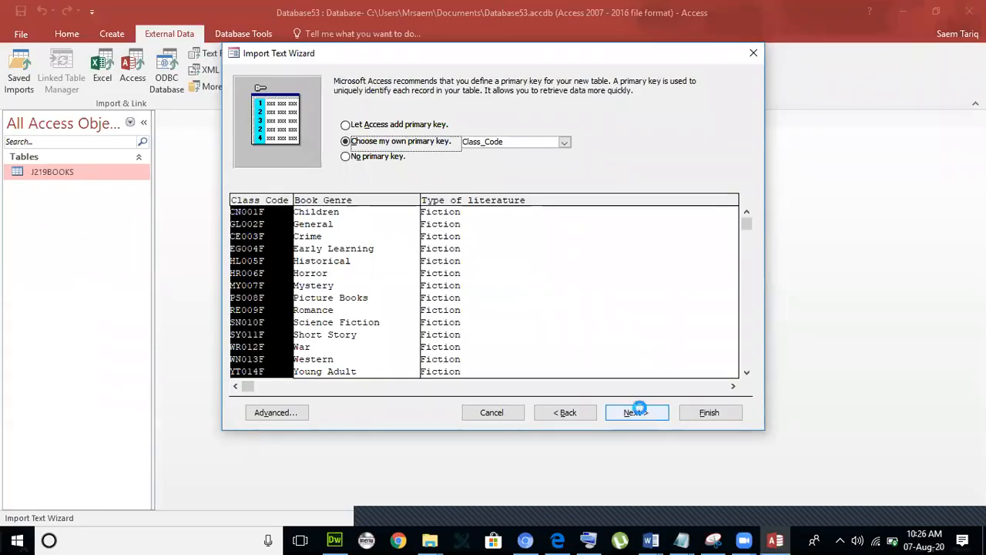
{"action": "left_click", "coordinate": [712, 414]}
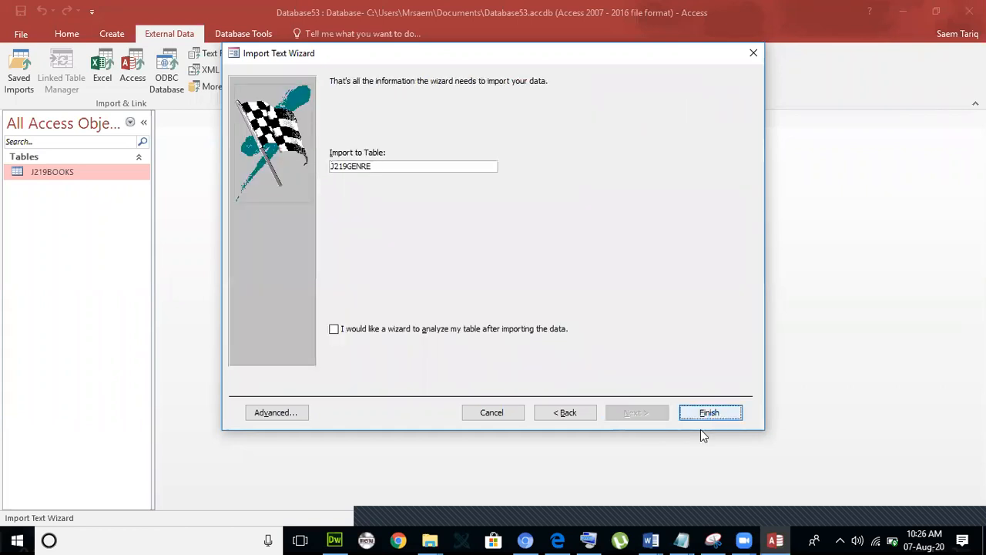
{"action": "left_click", "coordinate": [709, 452]}
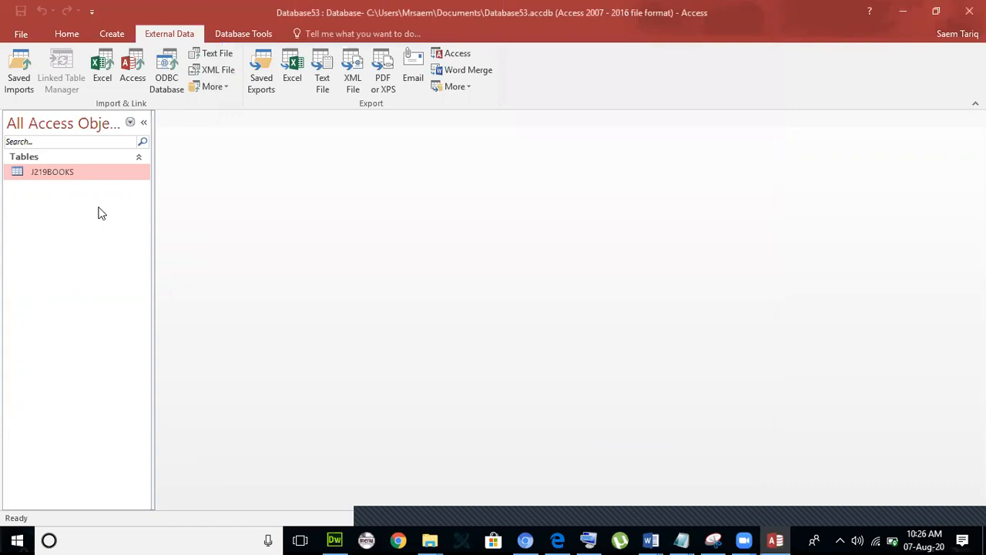
Step: Consult question 22's one-to-many relationship requirement in the exam paper and return to Access
{"action": "key", "text": "alt+Tab"}
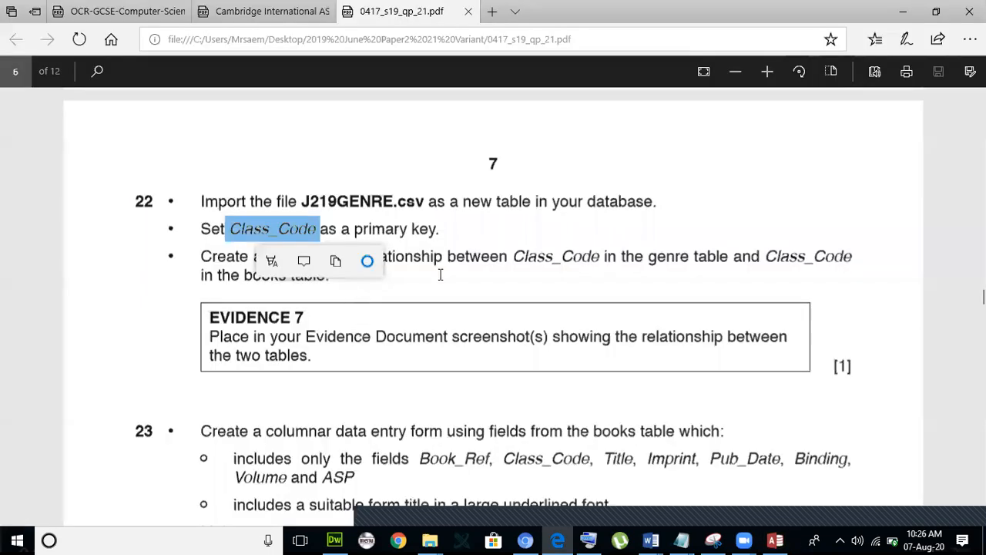
{"action": "left_click", "coordinate": [512, 255]}
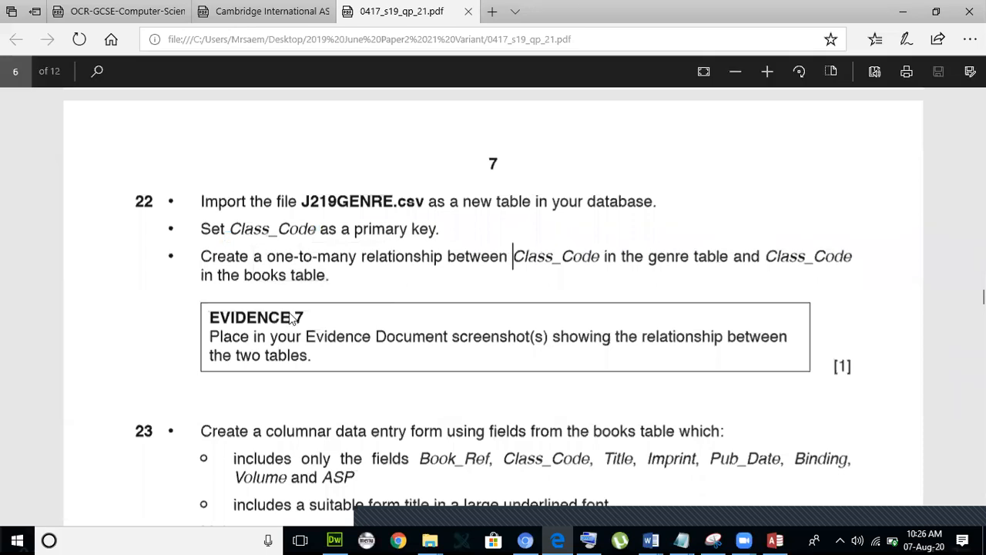
{"action": "key", "text": "alt+Tab"}
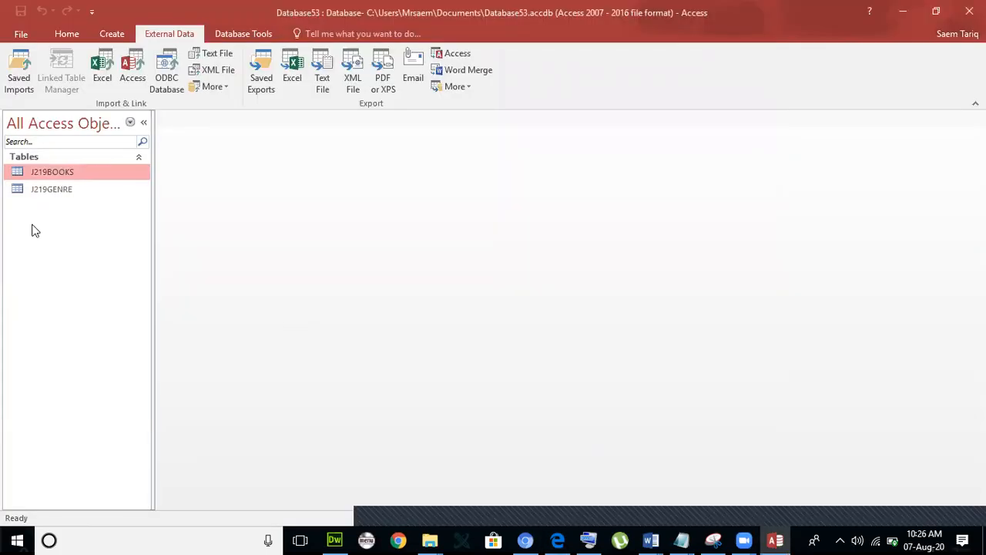
Step: Open the J219BOOKS table and sort it by Class_Code in ascending order
{"action": "double_click", "coordinate": [57, 171]}
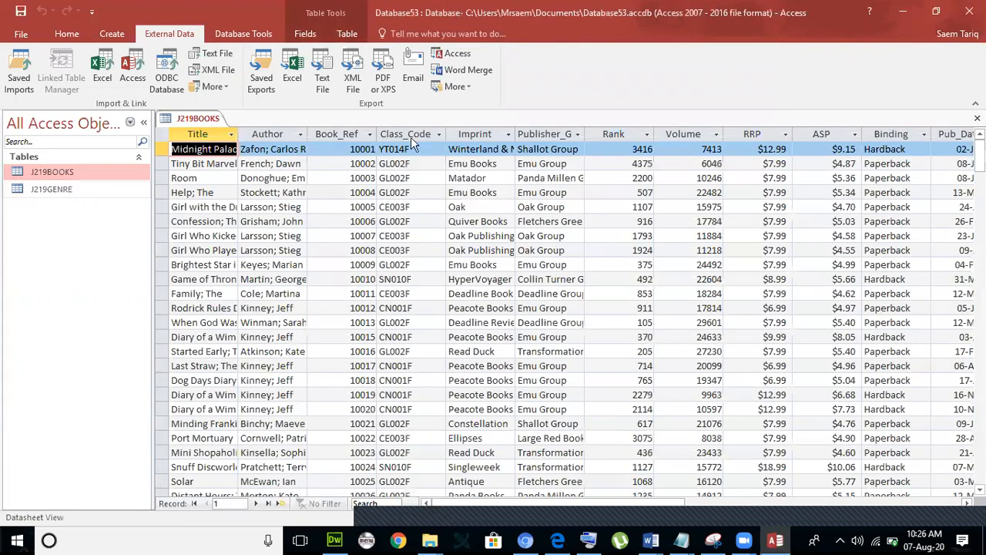
{"action": "left_click", "coordinate": [79, 39]}
{"action": "left_click", "coordinate": [204, 54]}
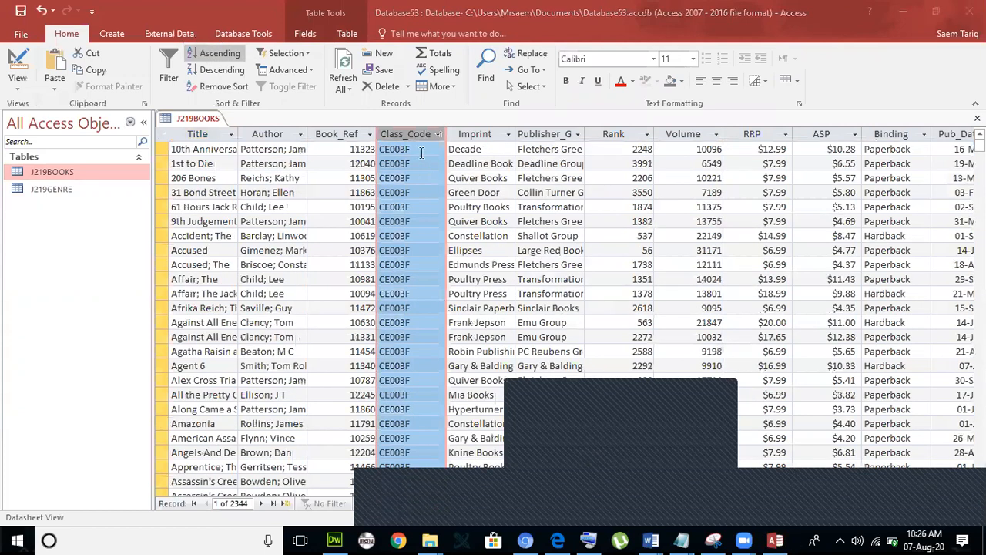
Step: Open the J219GENRE table, sort it by Class_Code in ascending order, and inspect that column's values
{"action": "left_click", "coordinate": [90, 191]}
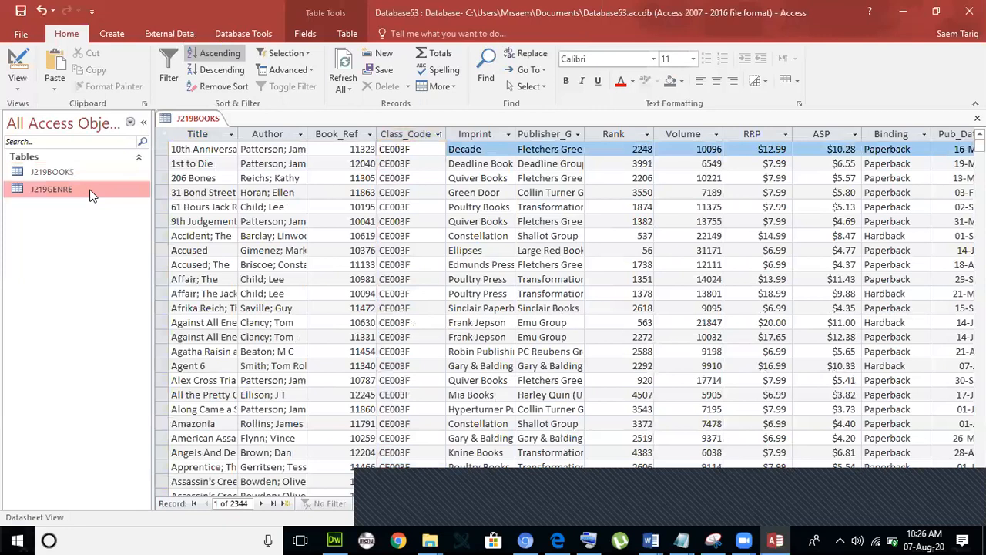
{"action": "left_click", "coordinate": [193, 133]}
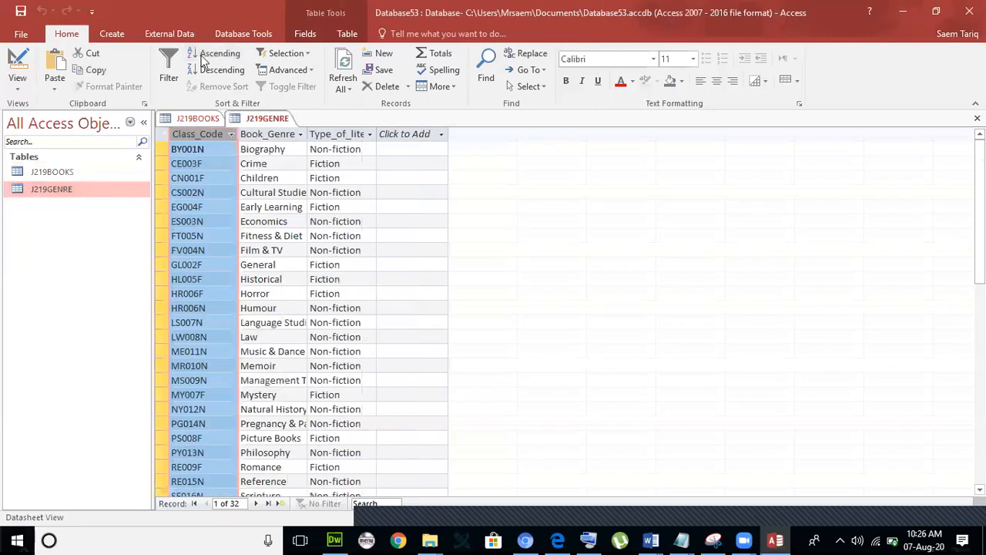
{"action": "left_click", "coordinate": [208, 53]}
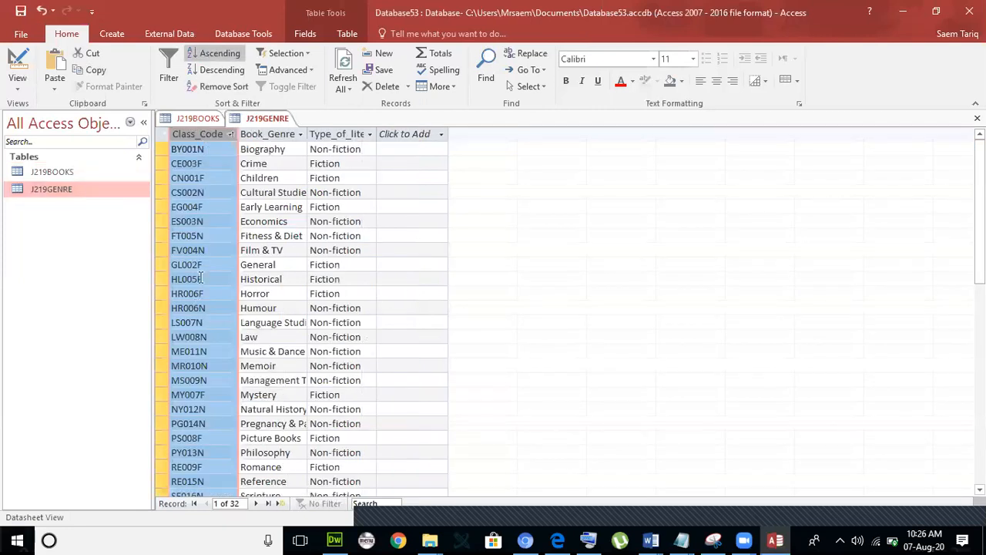
{"action": "left_click", "coordinate": [202, 279]}
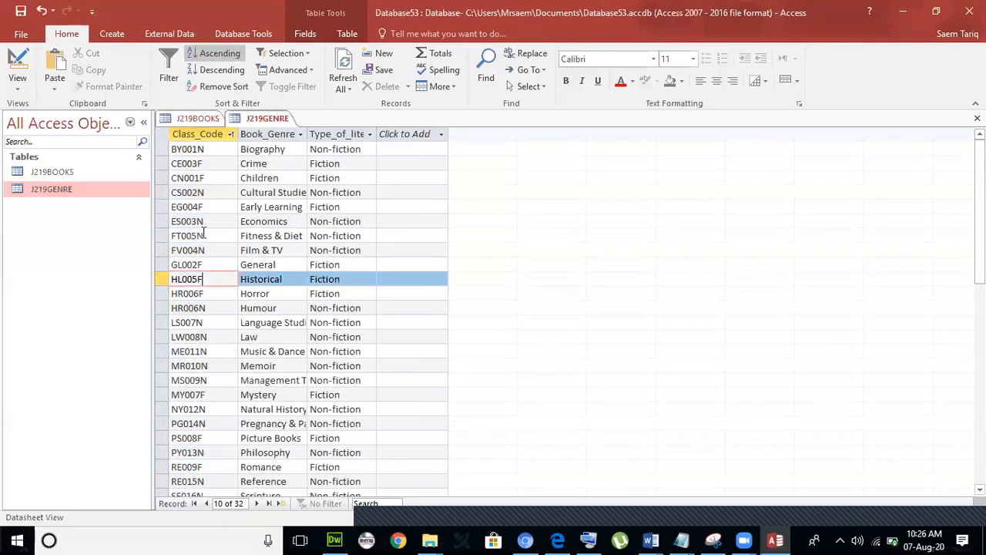
{"action": "left_click", "coordinate": [200, 134]}
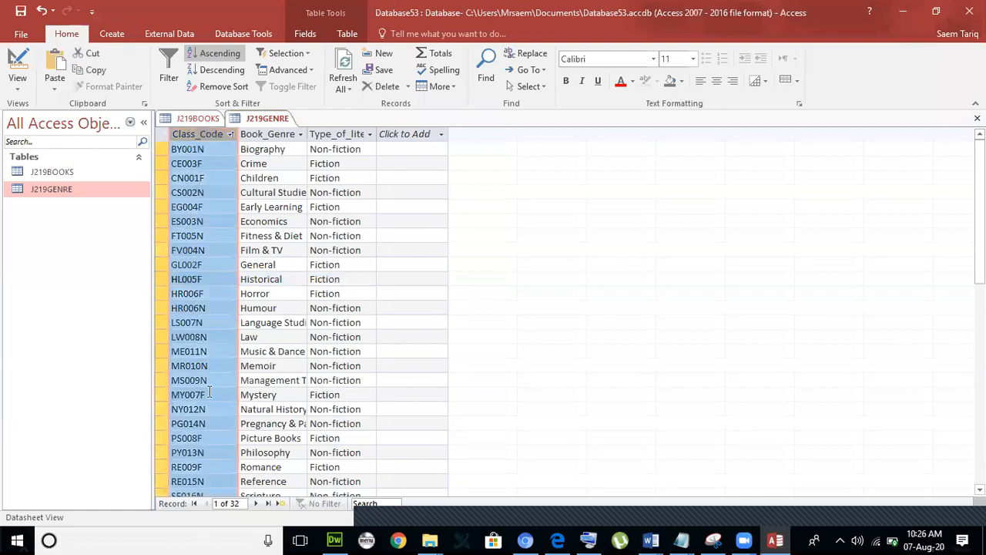
Step: Compare the Class_Code columns of the J219BOOKS and J219GENRE tables for repeated and unique values
{"action": "left_click", "coordinate": [196, 118]}
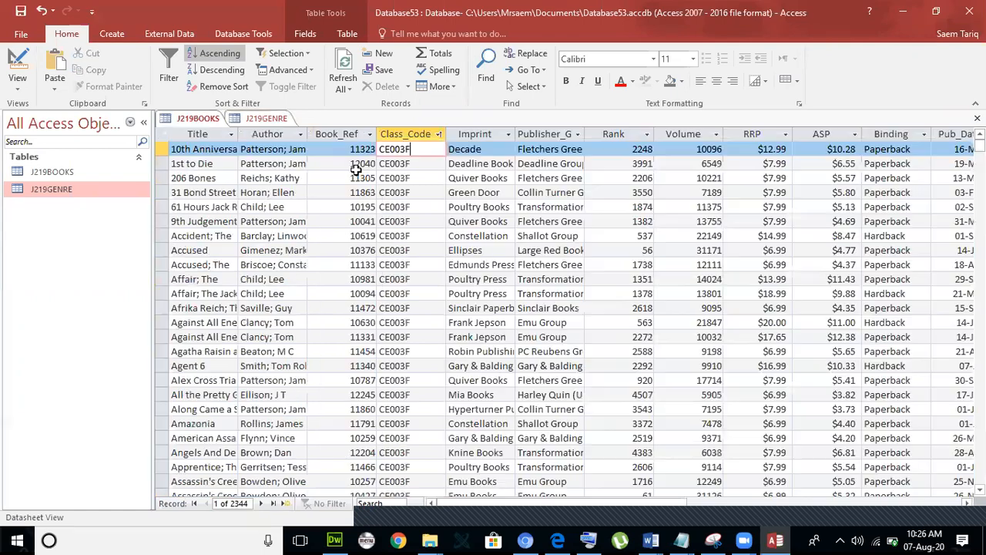
{"action": "left_click", "coordinate": [397, 135]}
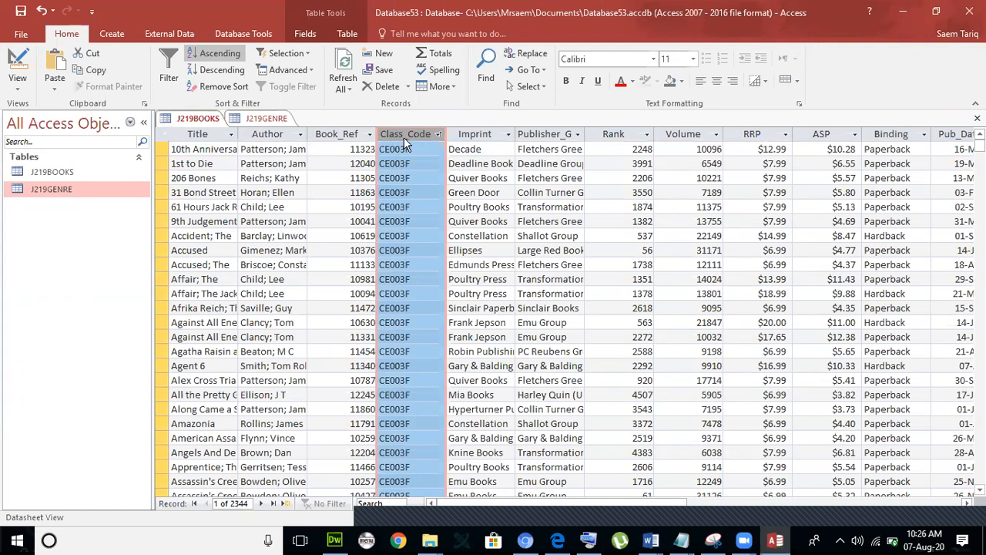
{"action": "left_click", "coordinate": [256, 119]}
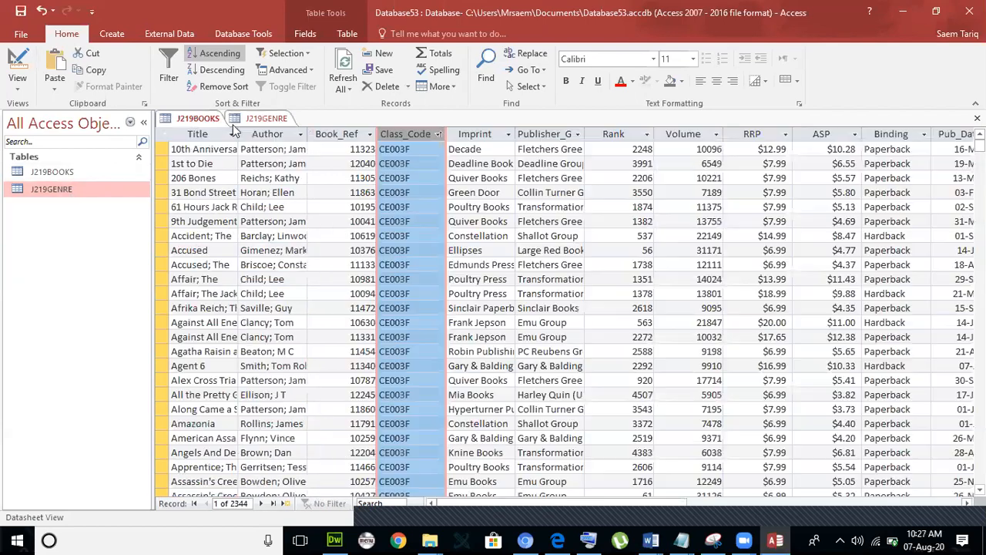
{"action": "left_click", "coordinate": [198, 118]}
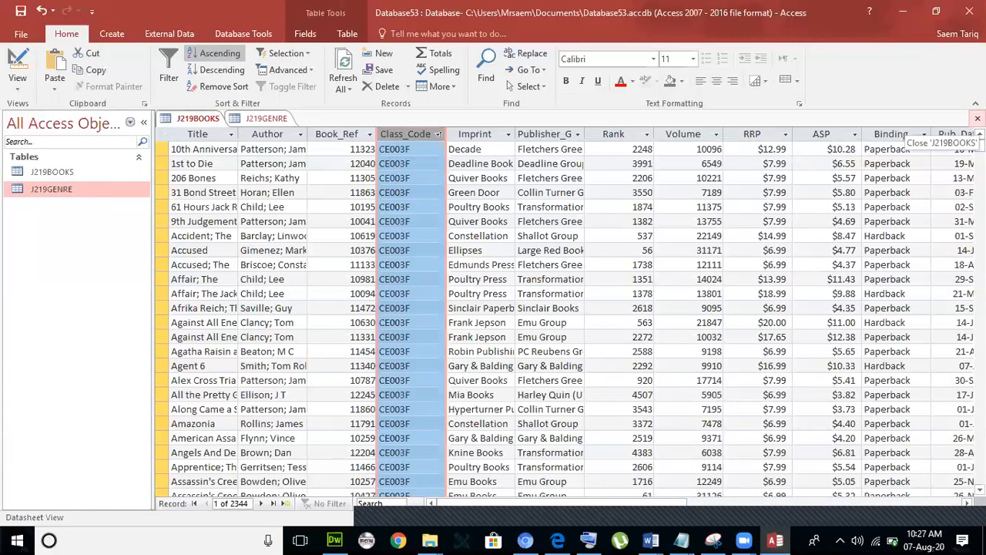
Step: Close the J219BOOKS and J219GENRE tables without saving their design changes
{"action": "left_click", "coordinate": [977, 118]}
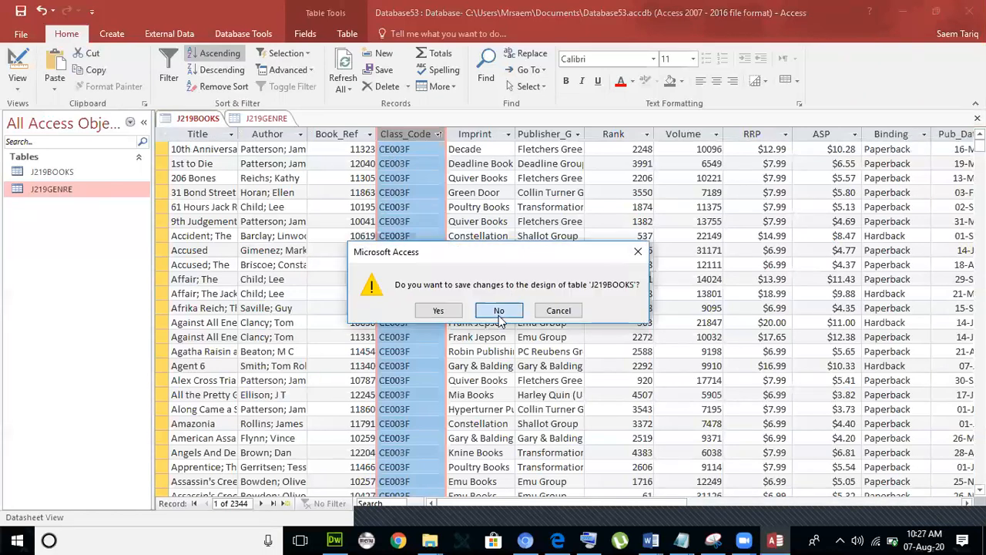
{"action": "left_click", "coordinate": [499, 311]}
{"action": "left_click", "coordinate": [977, 118]}
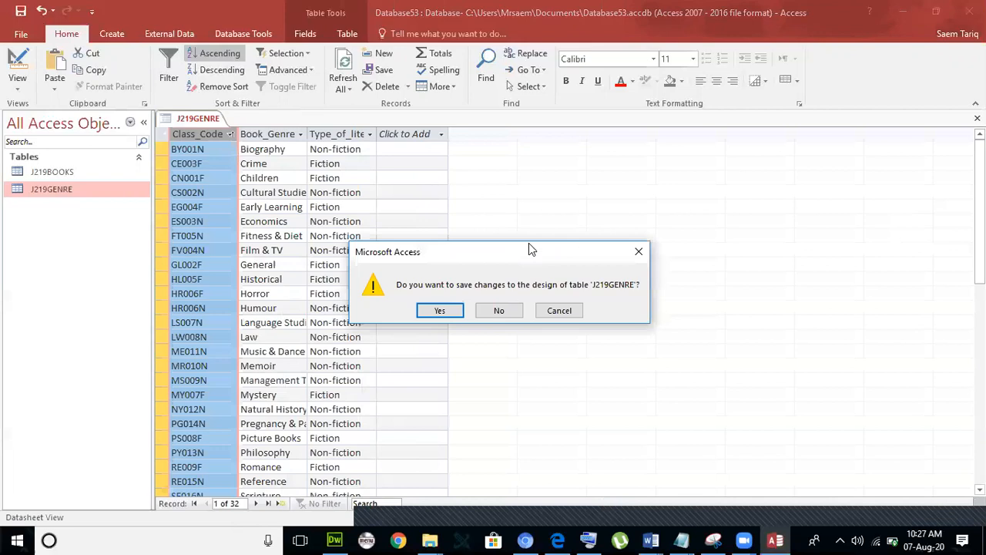
{"action": "left_click", "coordinate": [485, 310]}
Step: Open the database's Relationships layout and add the J219BOOKS and J219GENRE tables to it
{"action": "left_click", "coordinate": [156, 36]}
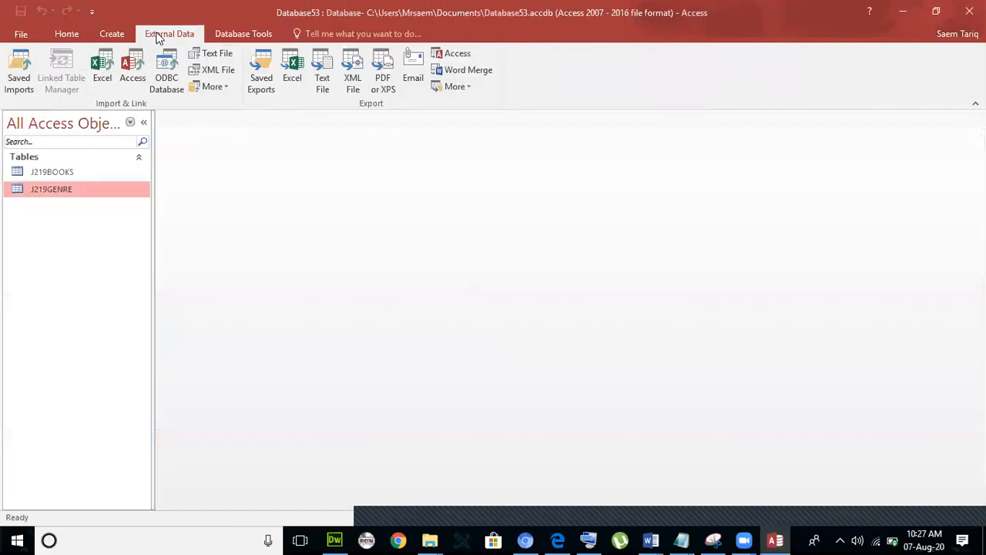
{"action": "left_click", "coordinate": [243, 34]}
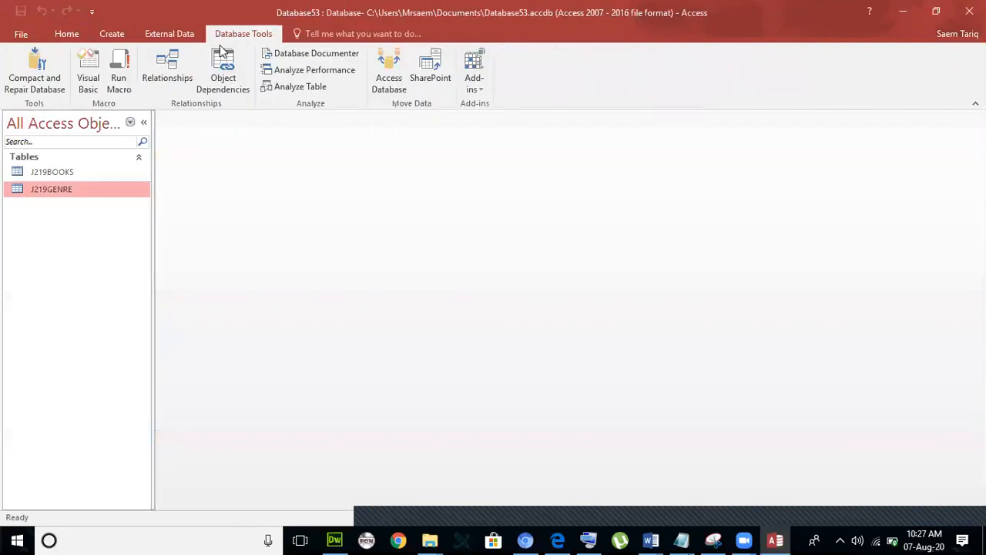
{"action": "left_click", "coordinate": [171, 80]}
{"action": "left_click", "coordinate": [420, 134]}
{"action": "left_click", "coordinate": [408, 104], "text": "shift"}
{"action": "left_click", "coordinate": [535, 405]}
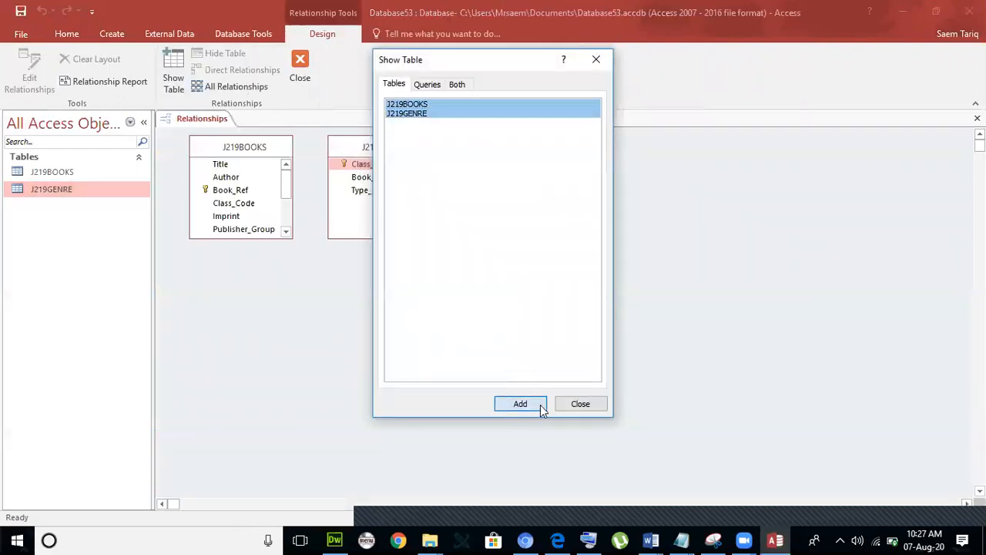
{"action": "left_click", "coordinate": [582, 406]}
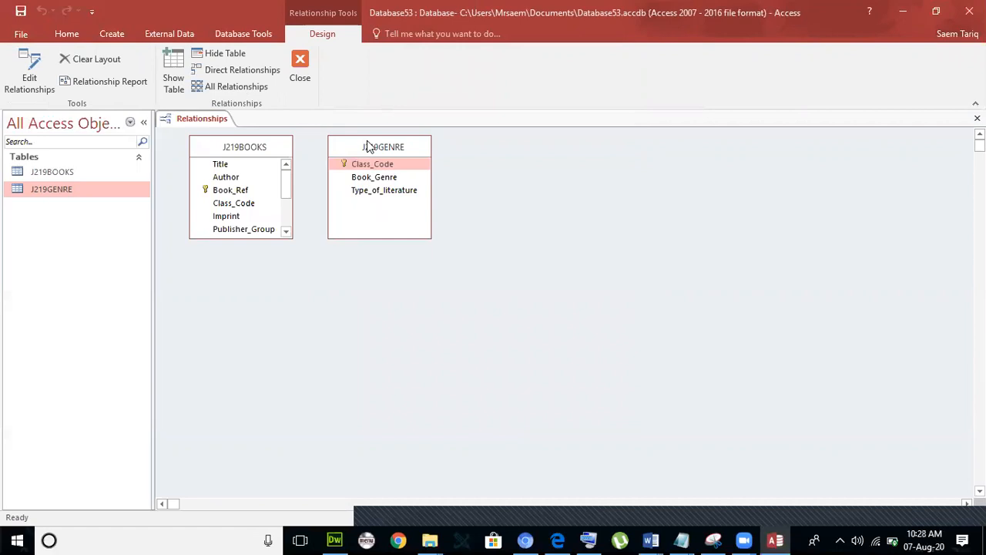
Step: Spread the J219BOOKS and J219GENRE tables apart in the layout and enlarge J219BOOKS until its whole field list fits
{"action": "left_click_drag", "start_coordinate": [367, 146], "coordinate": [494, 172]}
{"action": "left_click_drag", "start_coordinate": [290, 239], "coordinate": [320, 360]}
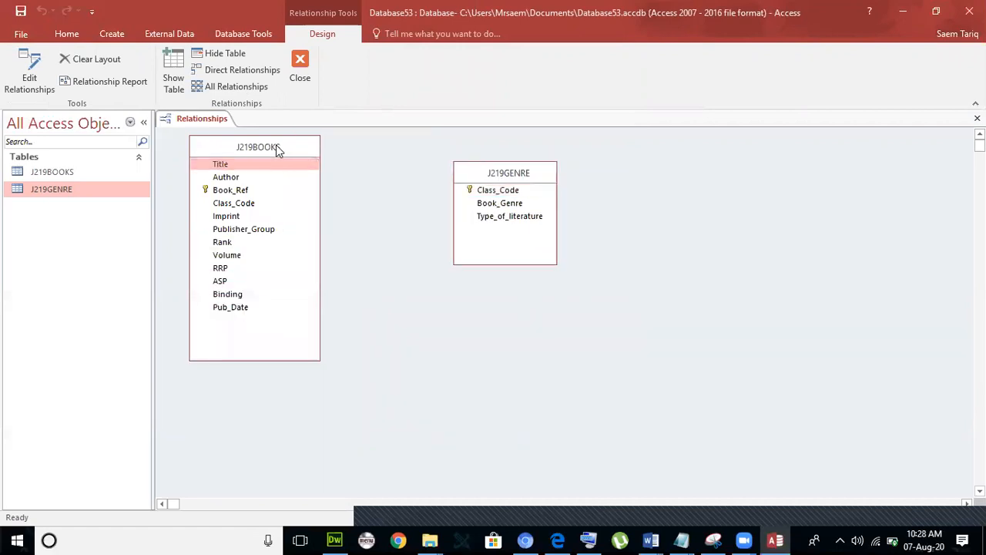
{"action": "left_click_drag", "start_coordinate": [277, 148], "coordinate": [367, 149]}
Step: Create a one-to-many relationship from Class_Code in J219GENRE to Class_Code in J219BOOKS, and close the Relationships layout with its changes saved
{"action": "left_click_drag", "start_coordinate": [479, 192], "coordinate": [331, 209]}
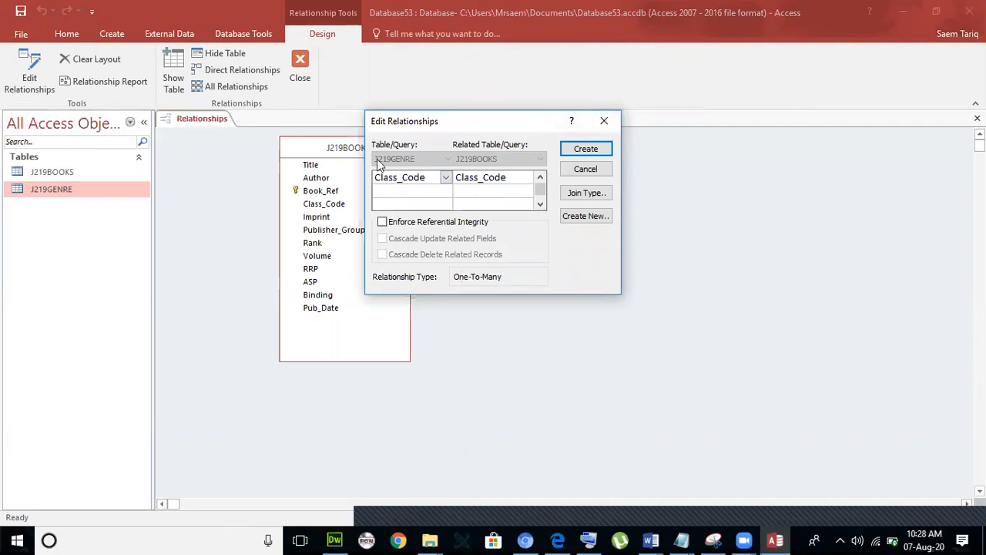
{"action": "left_click", "coordinate": [584, 150]}
{"action": "left_click_drag", "start_coordinate": [498, 172], "coordinate": [540, 170]}
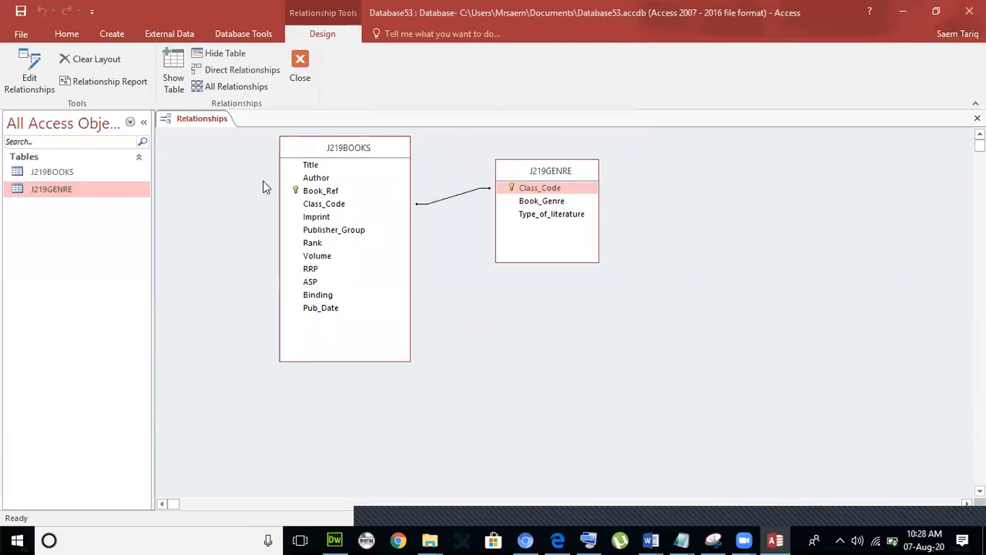
{"action": "left_click", "coordinate": [299, 69]}
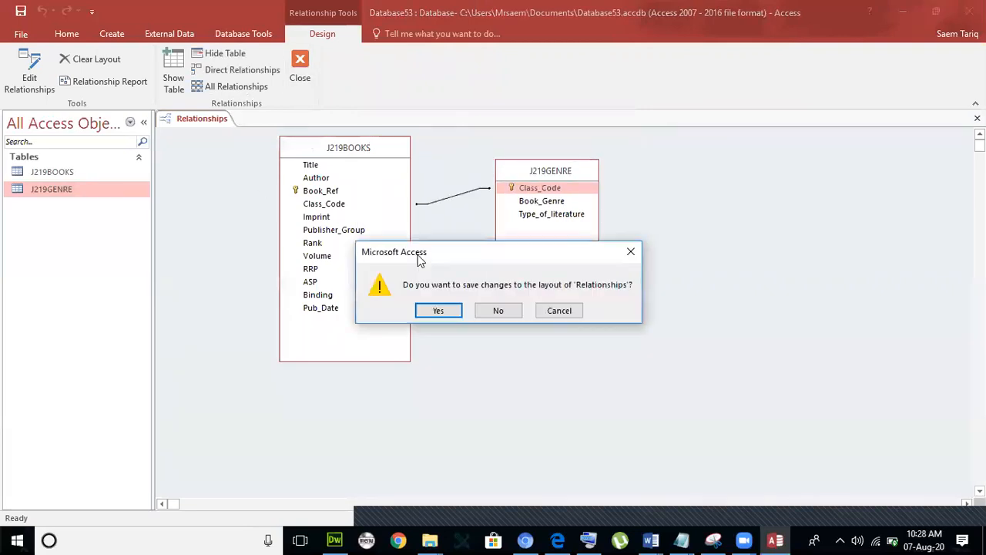
{"action": "left_click", "coordinate": [437, 310]}
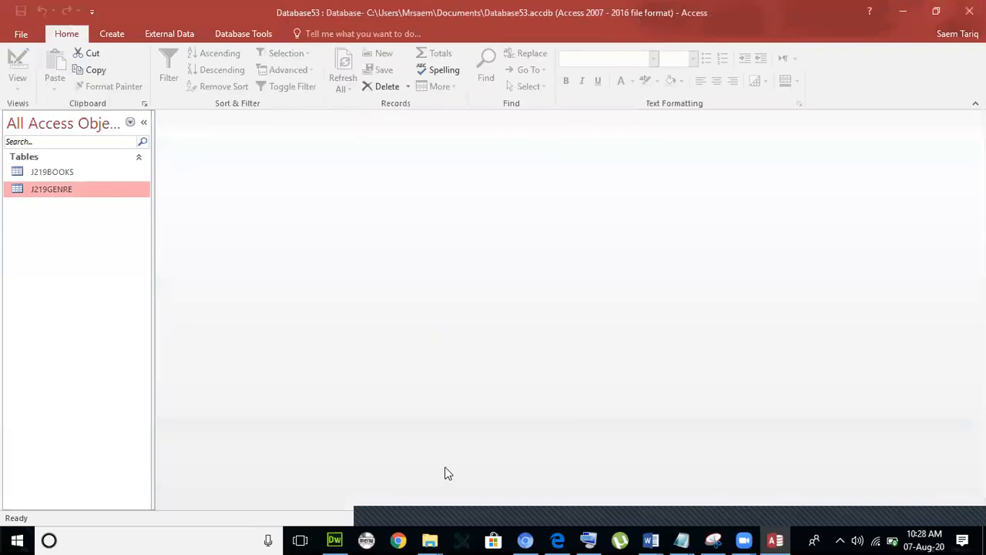
Step: Switch to the 0417_s19_qp_21 paper in Edge and read the Evidence 7 instruction and the requirements of question 23
{"action": "left_click", "coordinate": [557, 540]}
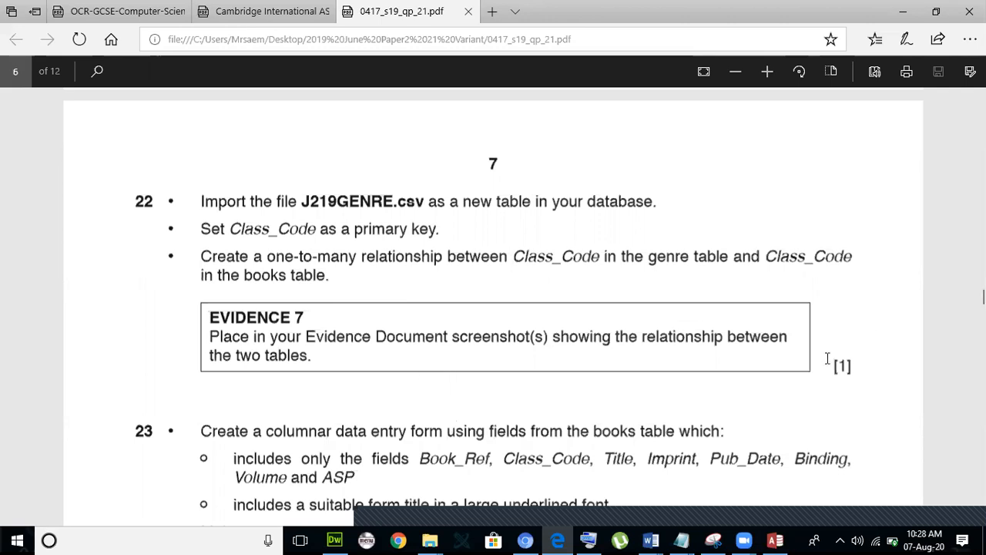
{"action": "left_click_drag", "start_coordinate": [848, 367], "coordinate": [818, 363]}
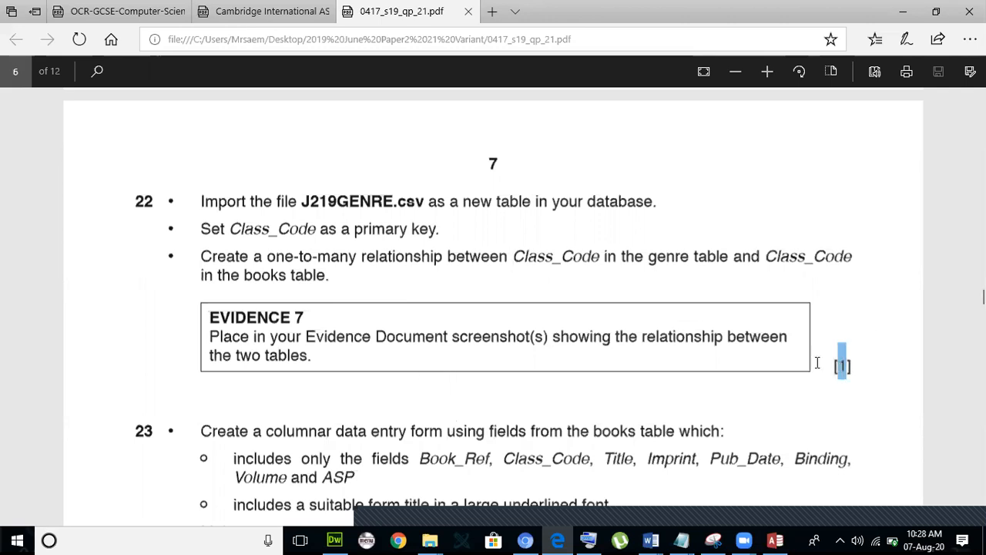
{"action": "left_click", "coordinate": [729, 360]}
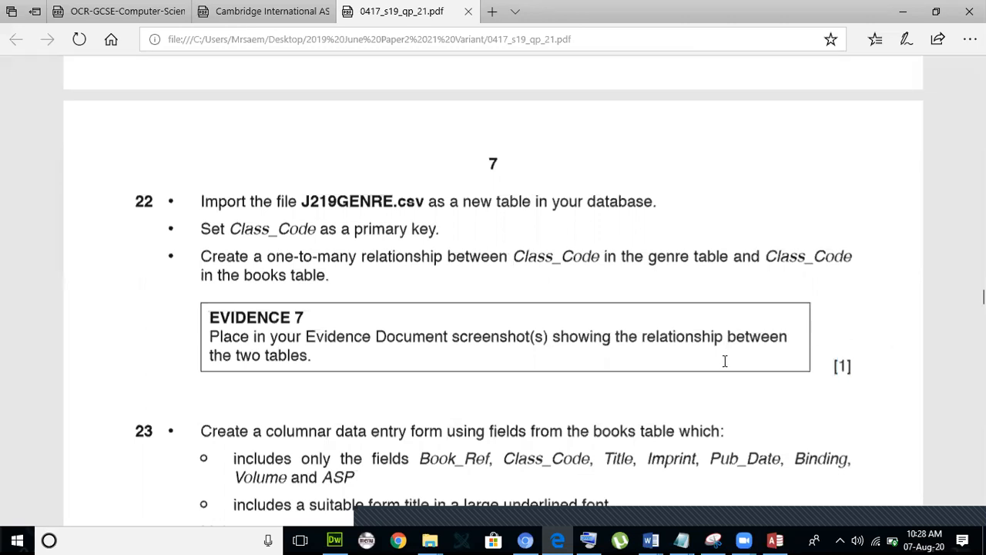
{"action": "scroll", "coordinate": [378, 313], "scroll_direction": "down", "scroll_amount": 3}
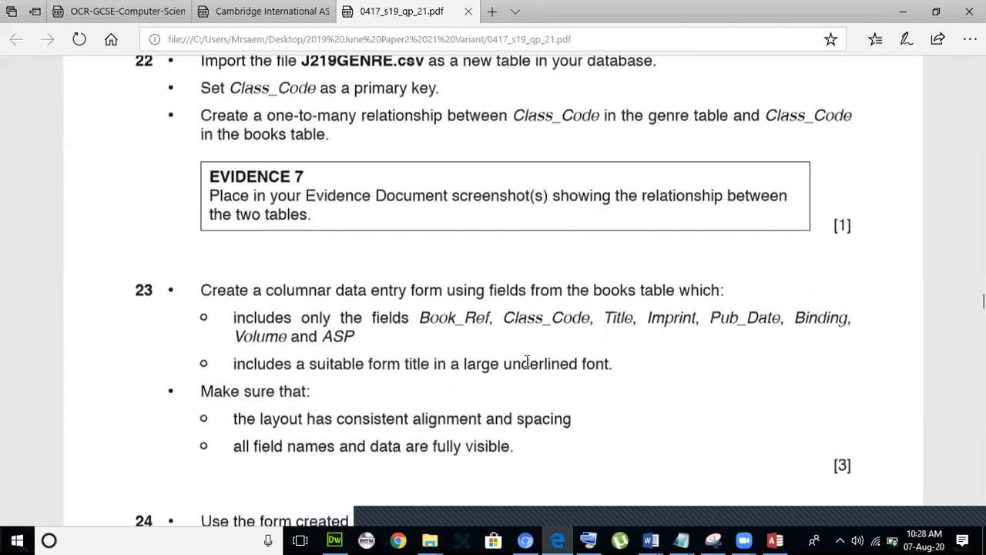
{"action": "scroll", "coordinate": [527, 362], "scroll_direction": "up", "scroll_amount": 5}
{"action": "scroll", "coordinate": [527, 363], "scroll_direction": "down", "scroll_amount": 7}
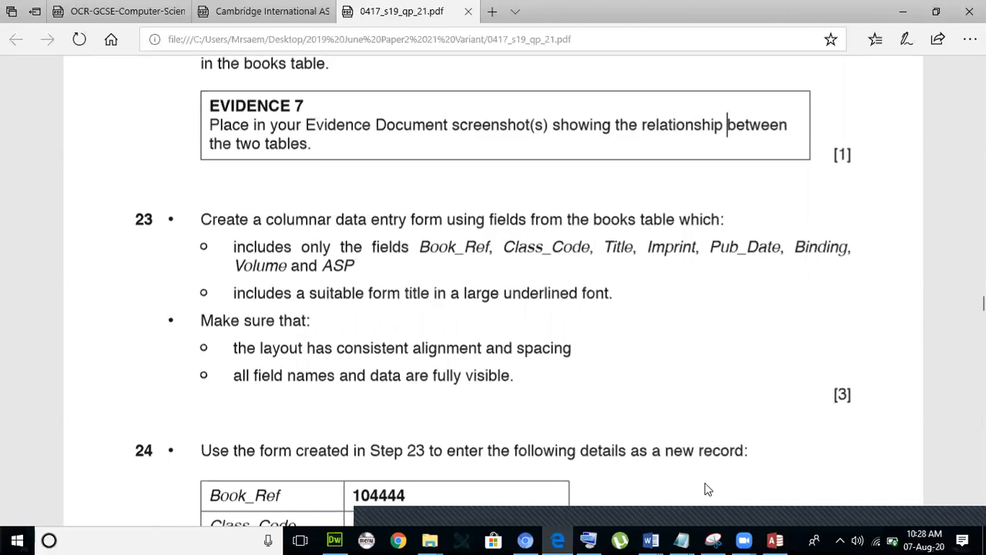
Step: Return to Access and start the Form Wizard based on the J219BOOKS table
{"action": "left_click", "coordinate": [775, 540]}
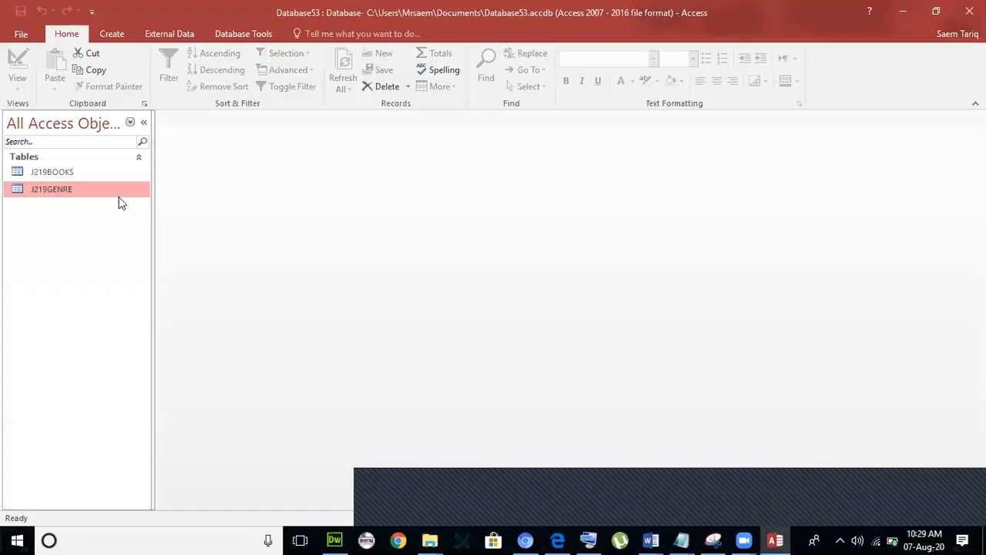
{"action": "left_click", "coordinate": [121, 171]}
{"action": "left_click", "coordinate": [112, 33]}
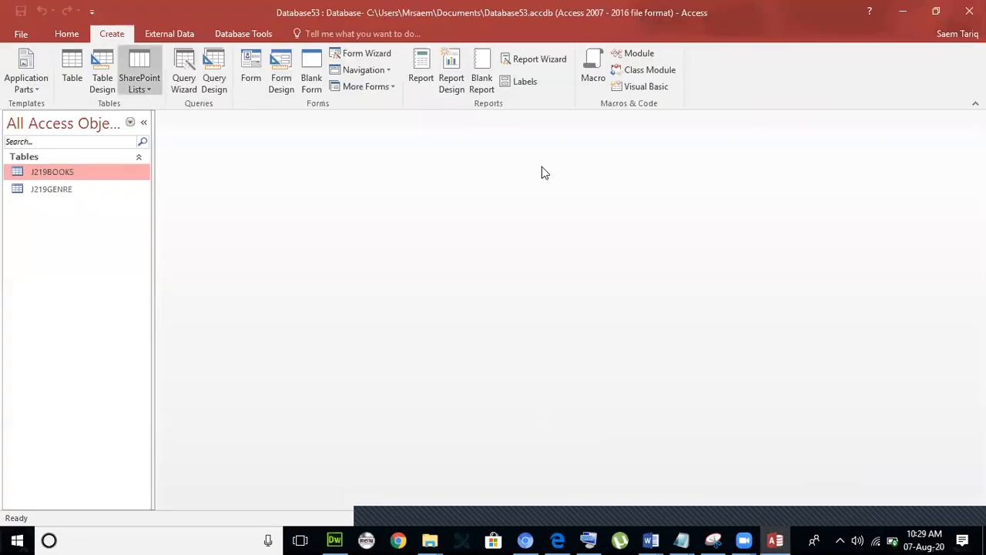
{"action": "left_click", "coordinate": [364, 60]}
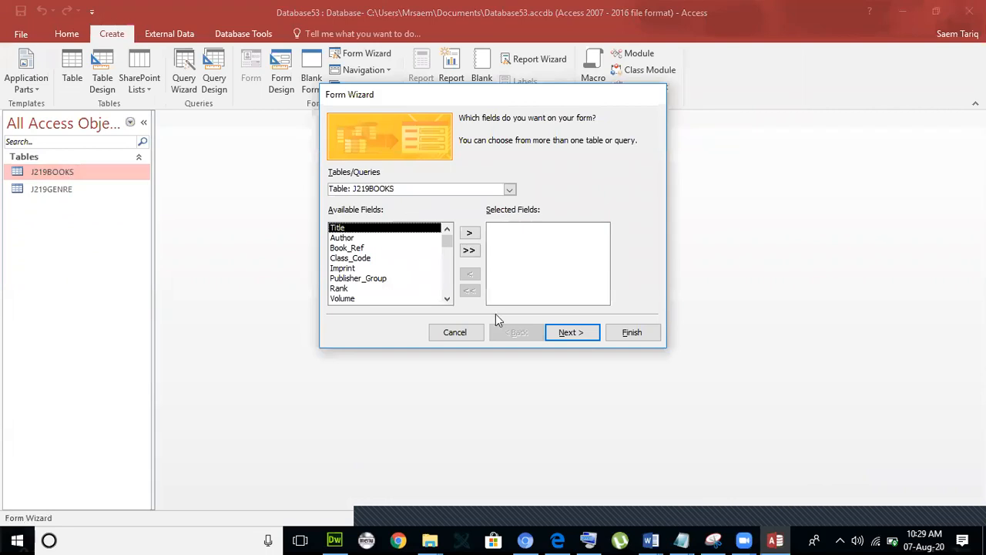
Step: Add the Book_Ref and Class_Code fields to the form, following the field list in question 23
{"action": "key", "text": "alt+Tab"}
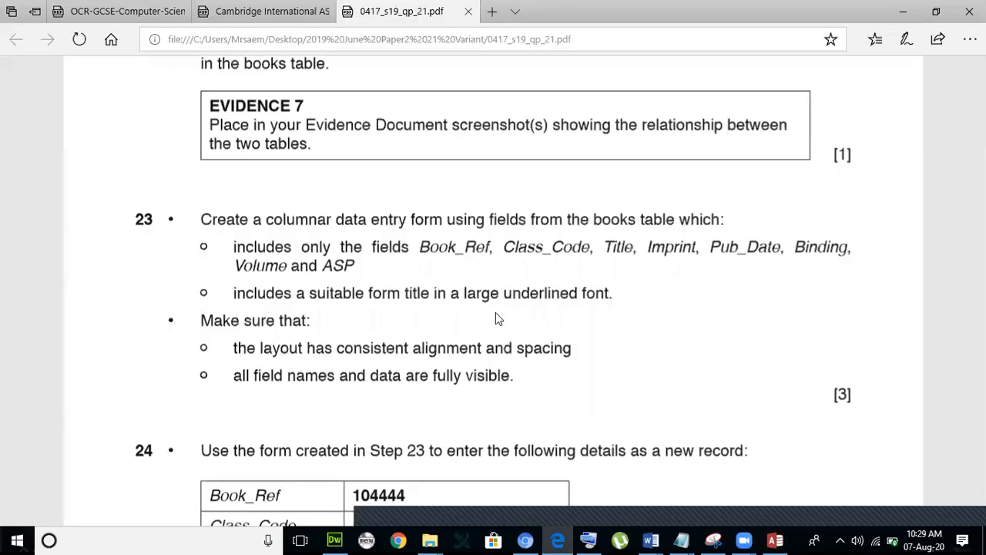
{"action": "key", "text": "alt+Tab"}
{"action": "left_click", "coordinate": [406, 247]}
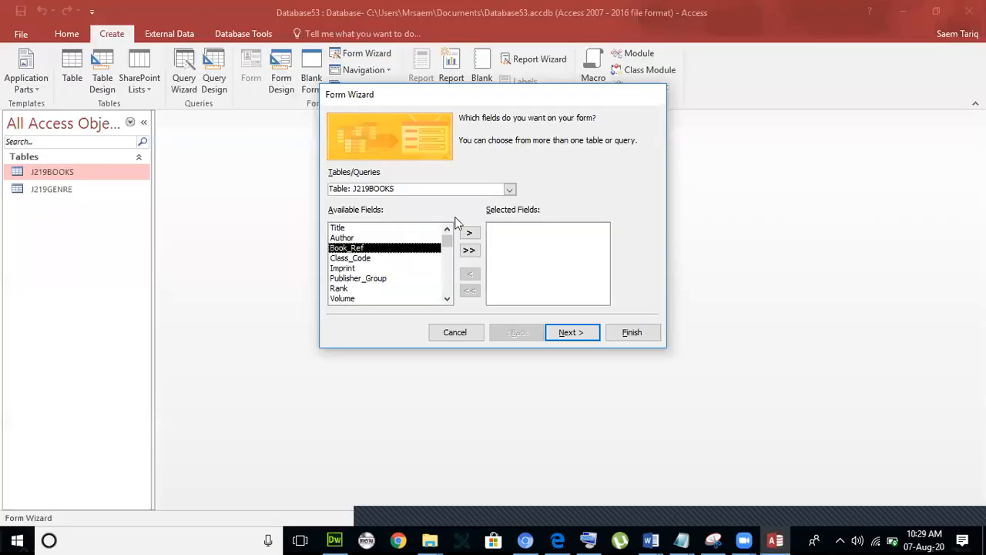
{"action": "left_click", "coordinate": [469, 233]}
{"action": "key", "text": "alt+Tab"}
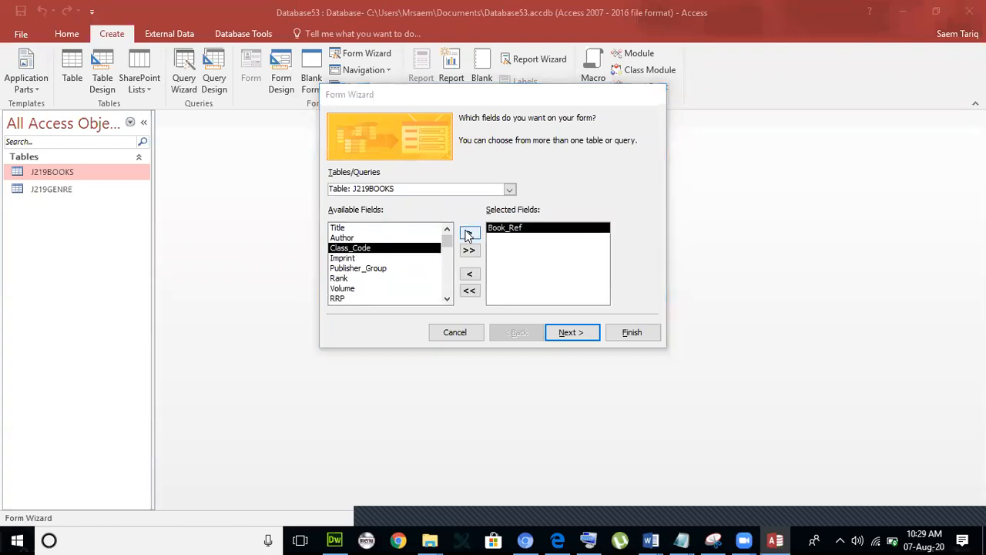
{"action": "key", "text": "alt+Tab"}
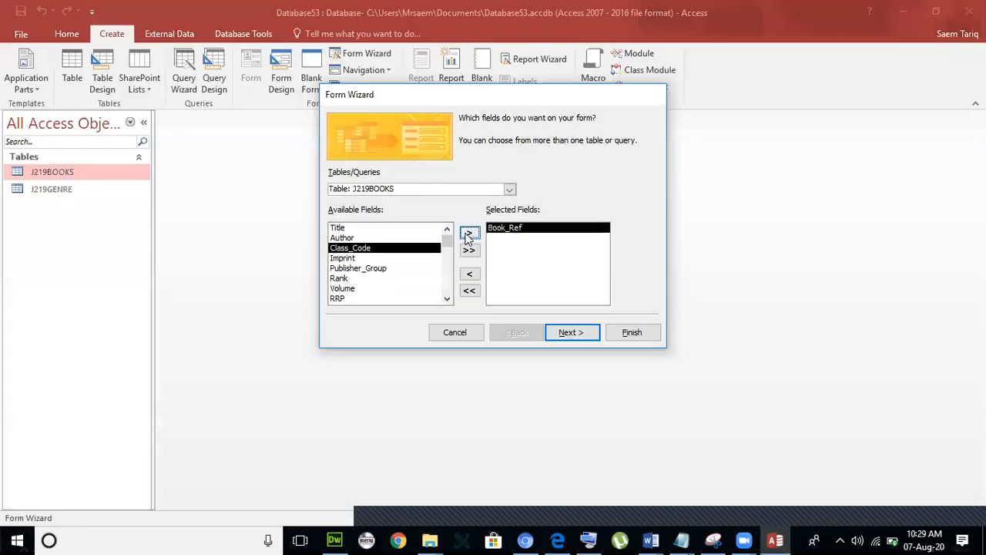
{"action": "left_click", "coordinate": [470, 233]}
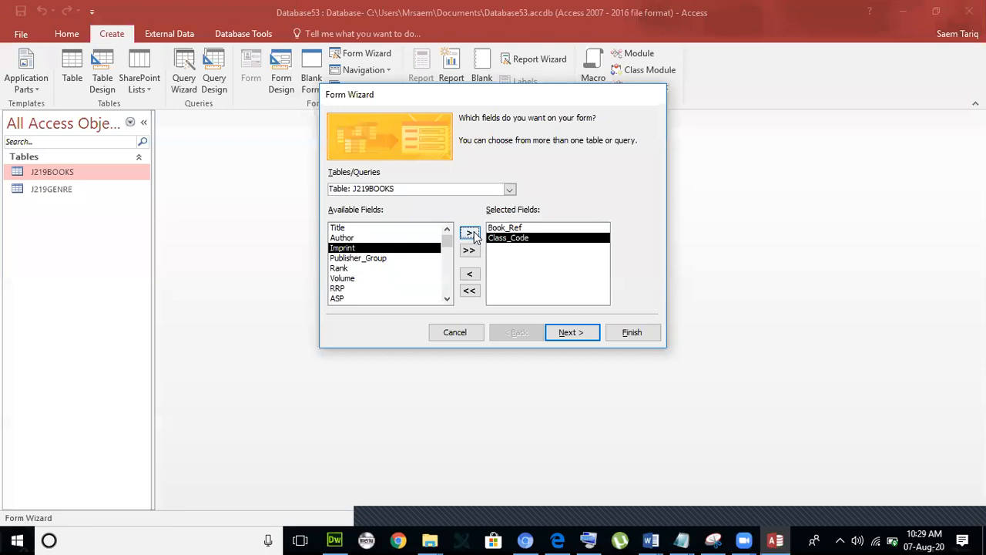
Step: Check the field order in question 23 and add the Title field to the form
{"action": "key", "text": "alt+Tab"}
{"action": "key", "text": "alt+Tab"}
{"action": "key", "text": "alt+Tab"}
{"action": "key", "text": "alt+Tab"}
{"action": "scroll", "coordinate": [405, 266], "scroll_direction": "down", "scroll_amount": 1}
{"action": "scroll", "coordinate": [405, 267], "scroll_direction": "up", "scroll_amount": 1}
{"action": "key", "text": "alt+Tab"}
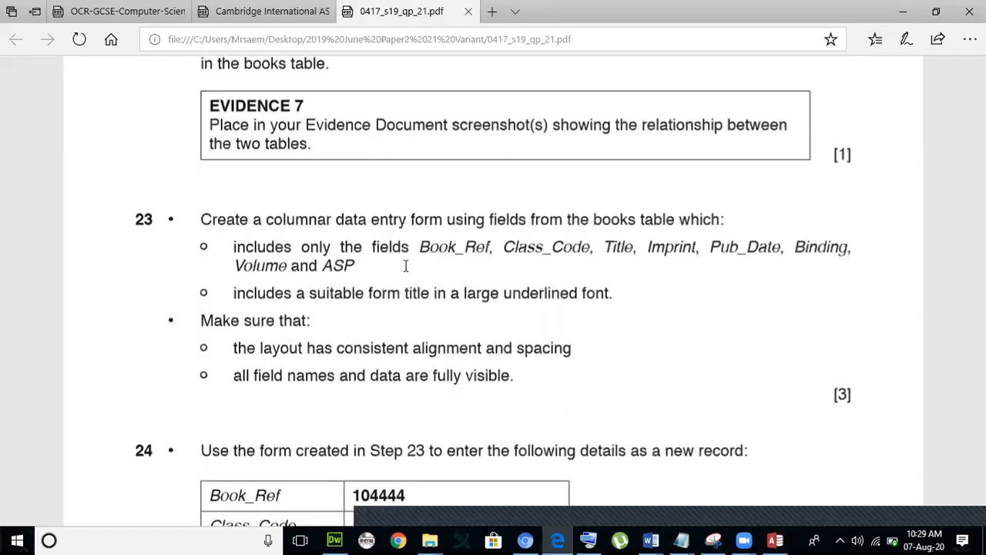
{"action": "key", "text": "alt+Tab"}
{"action": "left_click", "coordinate": [374, 230]}
{"action": "left_click", "coordinate": [469, 232]}
Step: Add the Imprint and Pub_Date fields to the form, checking each against question 23
{"action": "key", "text": "alt+Tab"}
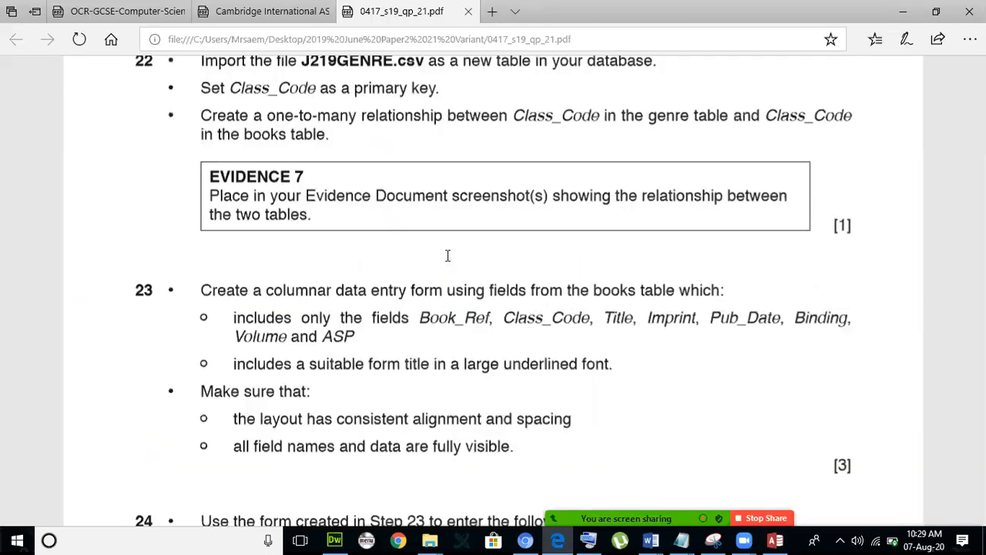
{"action": "key", "text": "alt+Tab"}
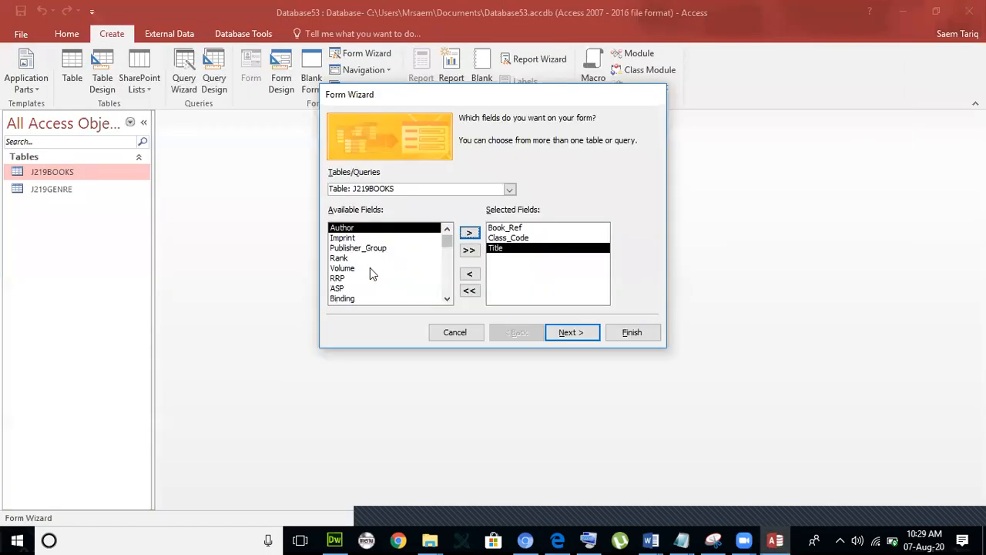
{"action": "left_click", "coordinate": [398, 240]}
{"action": "left_click", "coordinate": [469, 232]}
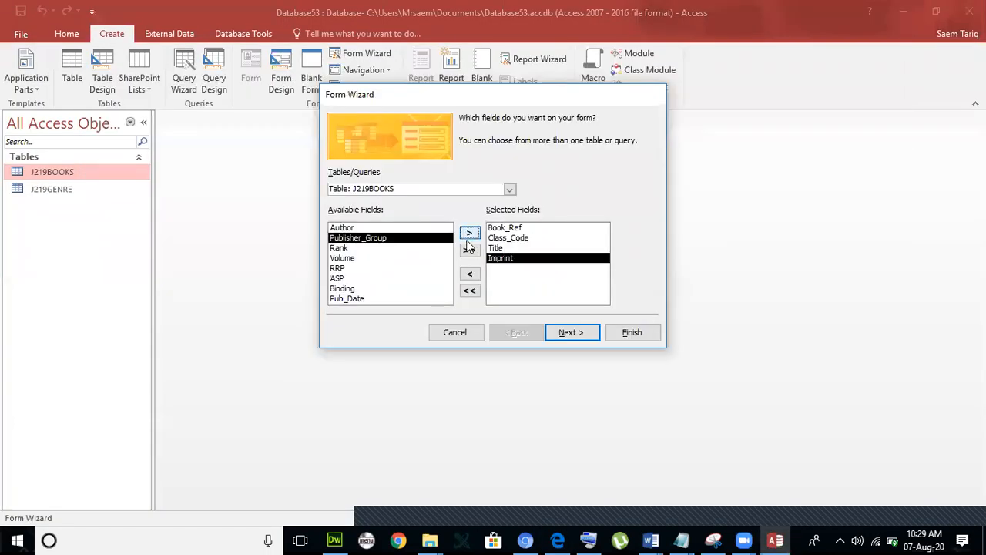
{"action": "key", "text": "alt+Tab"}
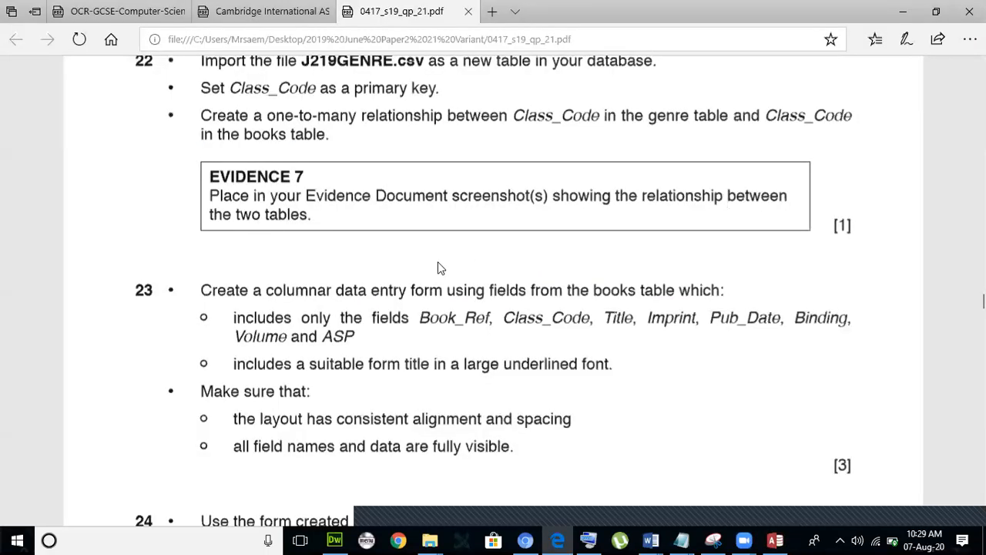
{"action": "key", "text": "alt+Tab"}
{"action": "left_click", "coordinate": [363, 298]}
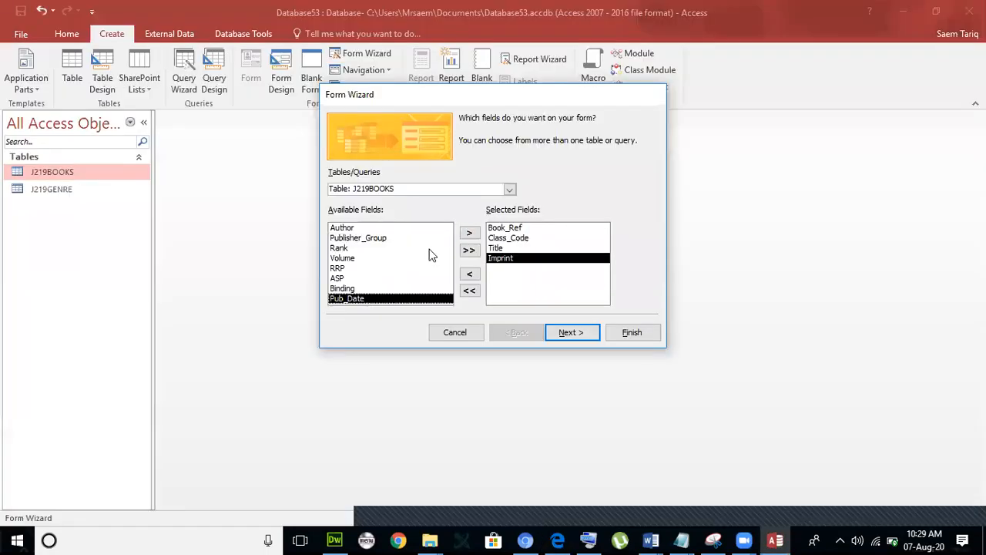
{"action": "left_click", "coordinate": [468, 234]}
Step: Add the Binding, Volume and ASP fields to complete the form's selection, and proceed to the layout options
{"action": "key", "text": "alt+Tab"}
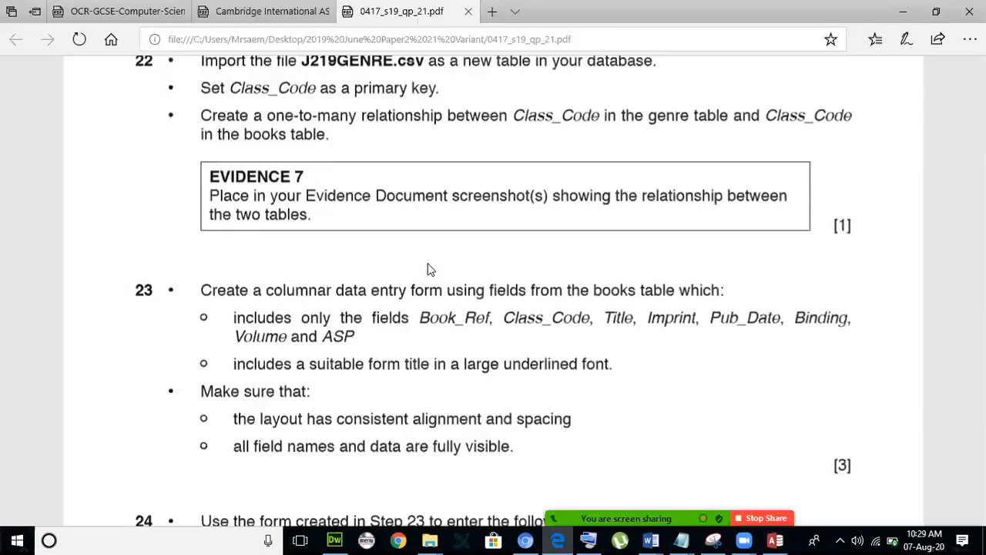
{"action": "key", "text": "alt+Tab"}
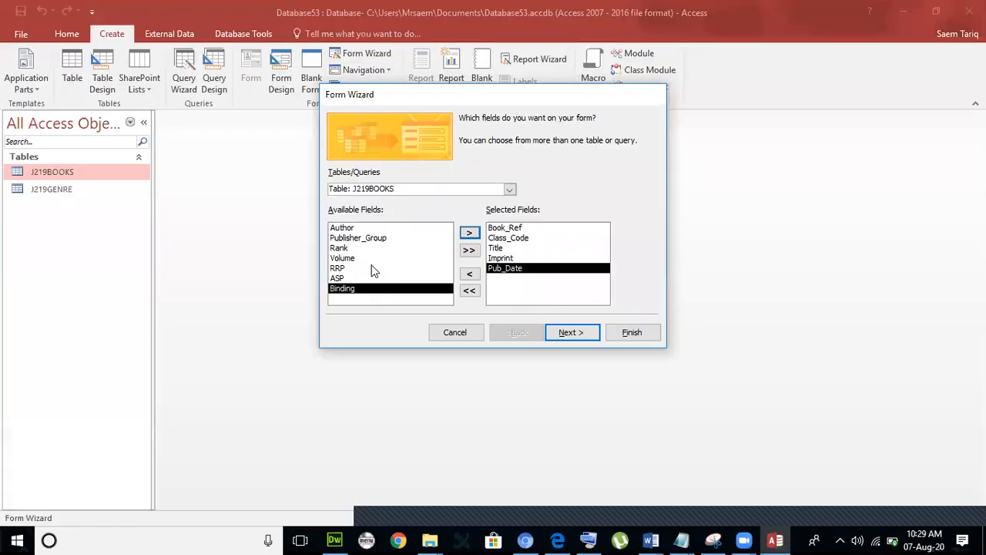
{"action": "left_click", "coordinate": [468, 233]}
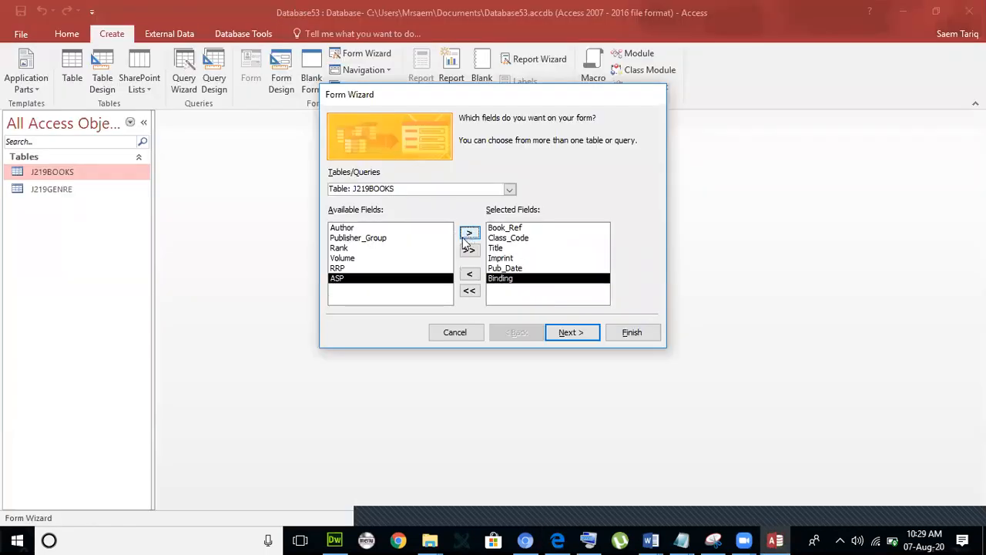
{"action": "key", "text": "alt+Tab"}
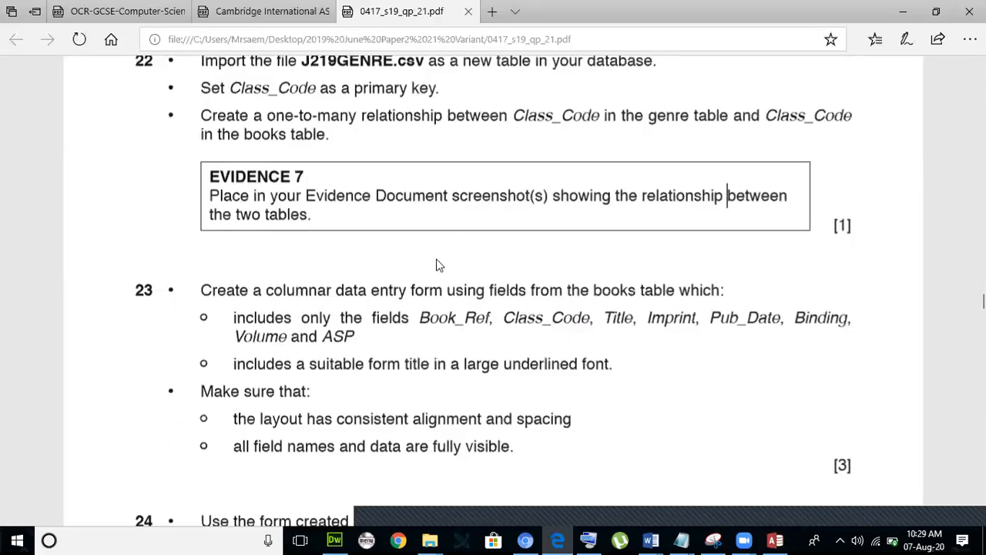
{"action": "key", "text": "alt+Tab"}
{"action": "left_click", "coordinate": [370, 256]}
{"action": "left_click", "coordinate": [469, 233]}
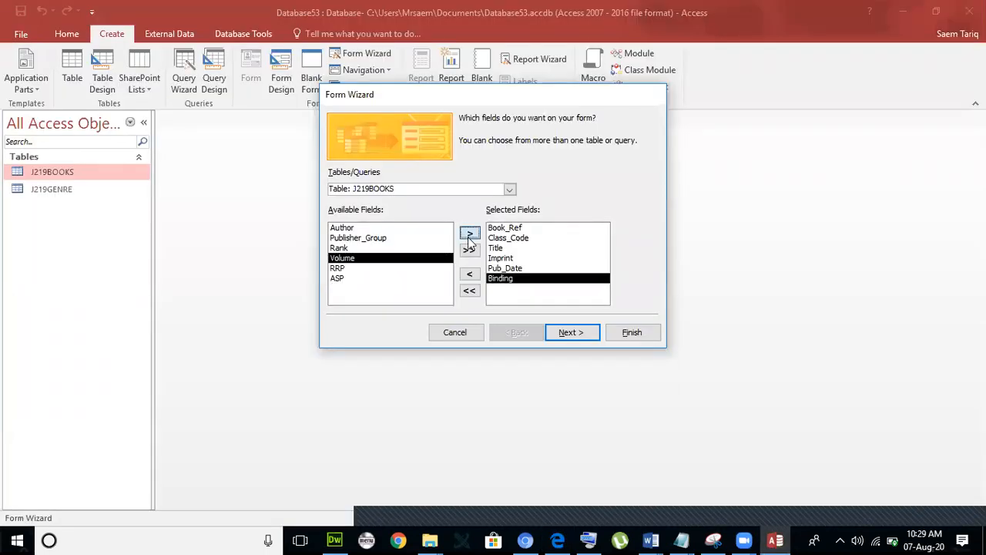
{"action": "left_click", "coordinate": [358, 268]}
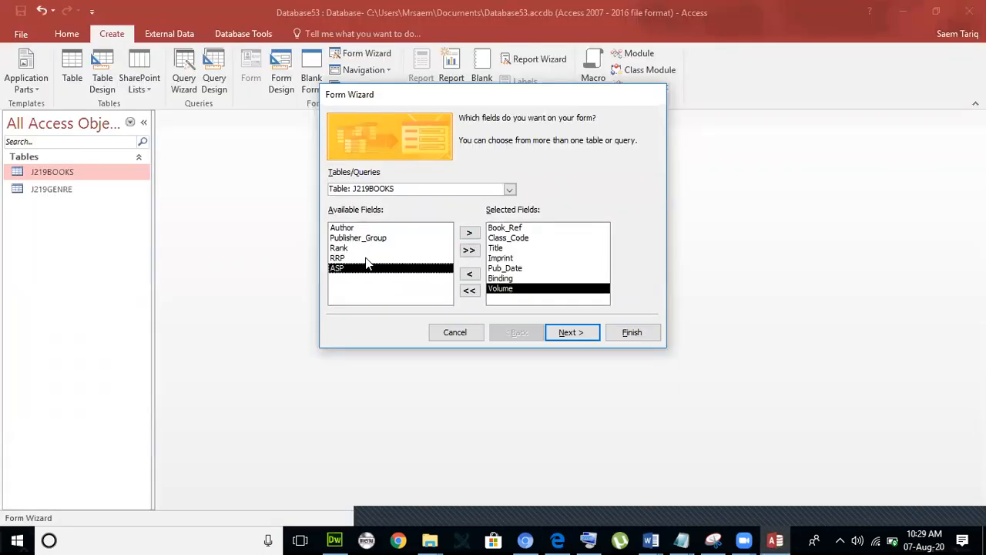
{"action": "left_click", "coordinate": [469, 233]}
{"action": "left_click", "coordinate": [549, 327]}
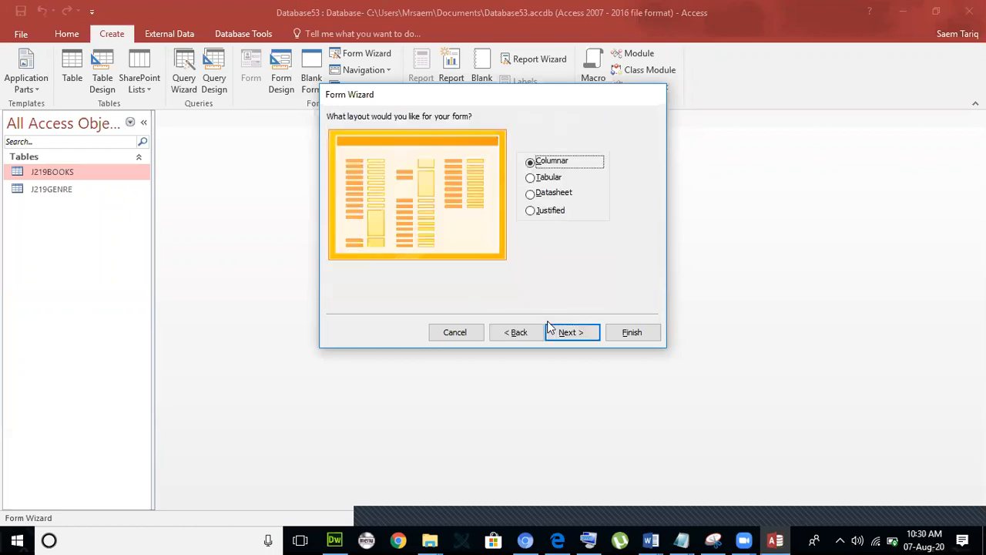
Step: Compare the form layout options with question 23's requirements for the form type, title and alignment
{"action": "key", "text": "alt+Tab"}
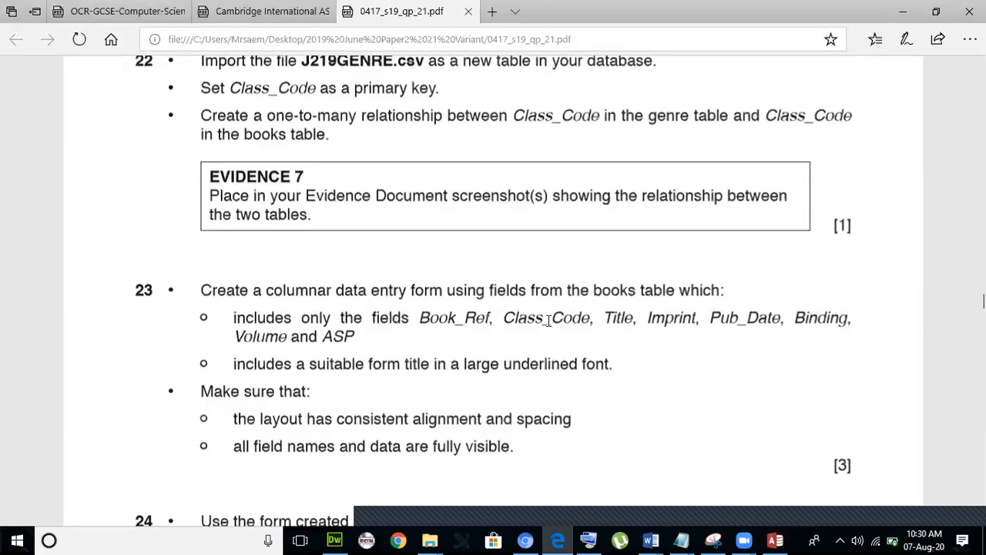
{"action": "key", "text": "alt+Tab"}
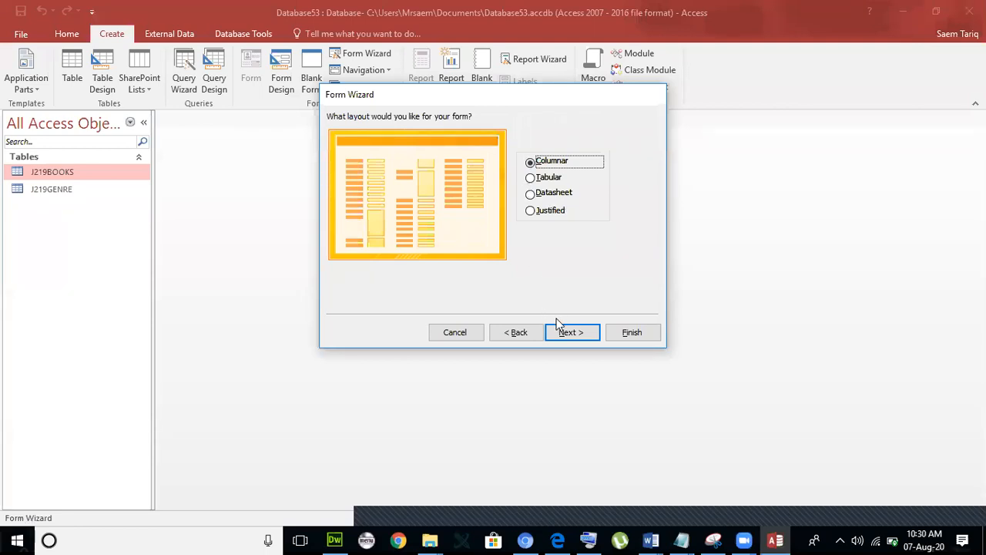
{"action": "key", "text": "alt+Tab"}
{"action": "scroll", "coordinate": [473, 281], "scroll_direction": "down", "scroll_amount": 1}
{"action": "scroll", "coordinate": [472, 280], "scroll_direction": "up", "scroll_amount": 1}
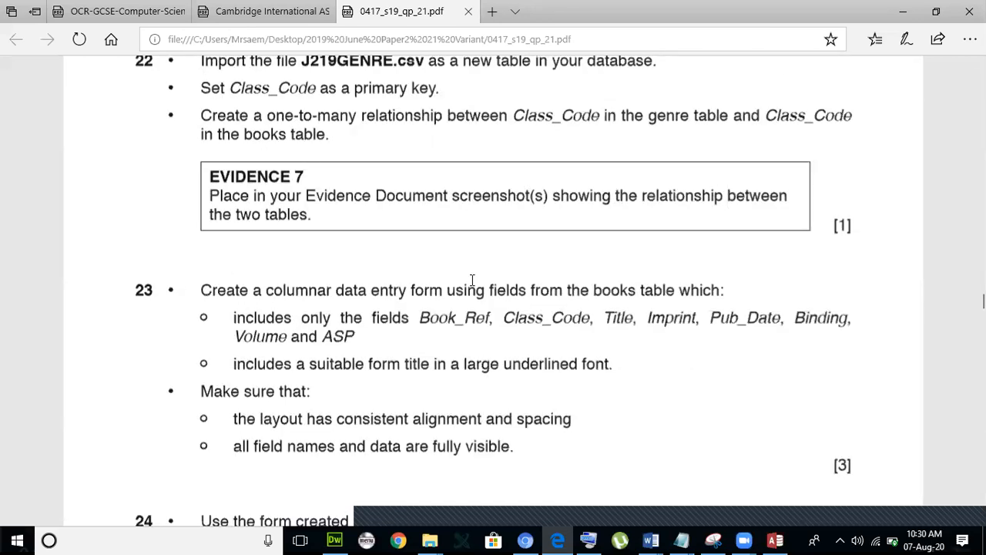
{"action": "scroll", "coordinate": [729, 193], "scroll_direction": "down", "scroll_amount": 1}
{"action": "key", "text": "alt+Tab"}
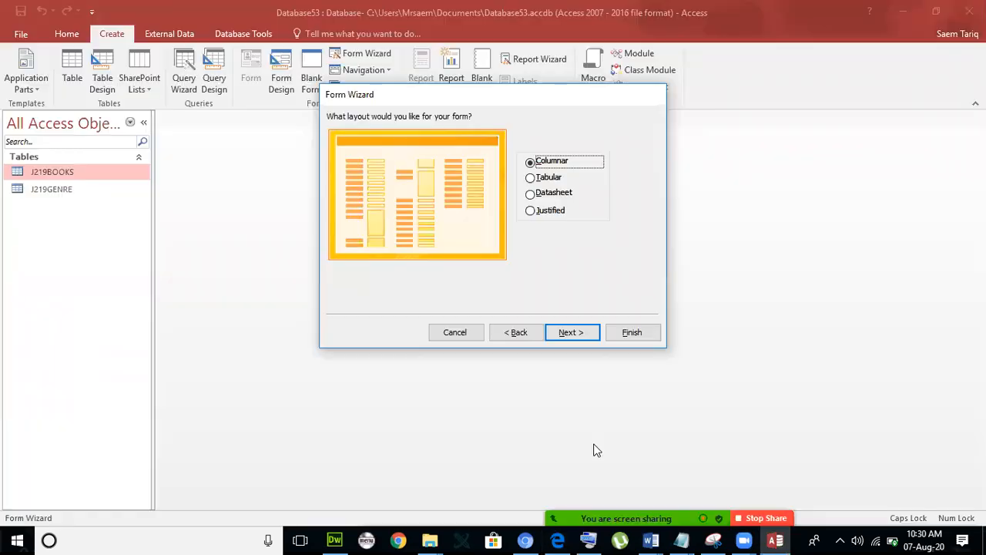
Step: Accept the columnar layout, proceed to the form's title, and review the question paper for suitable title wording
{"action": "left_click", "coordinate": [573, 332]}
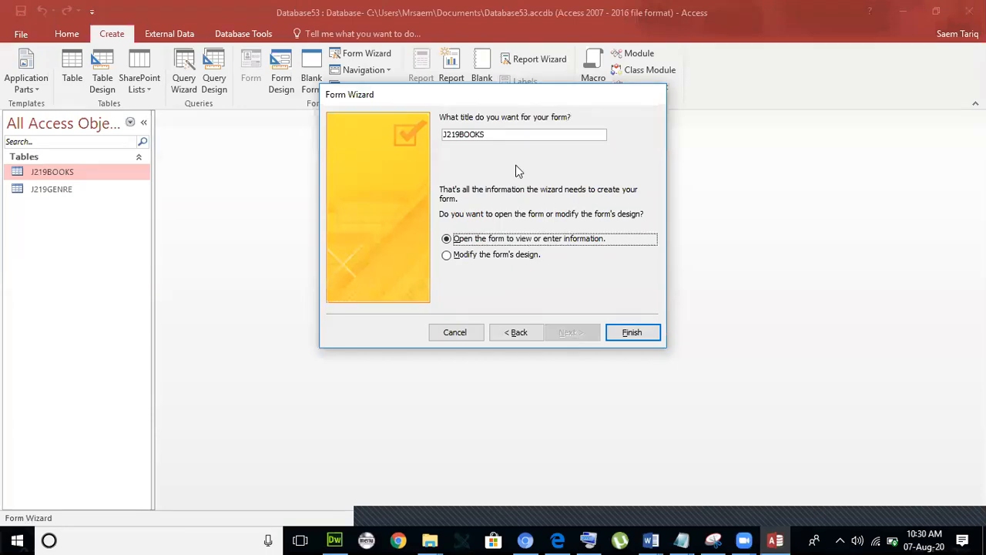
{"action": "left_click", "coordinate": [512, 135]}
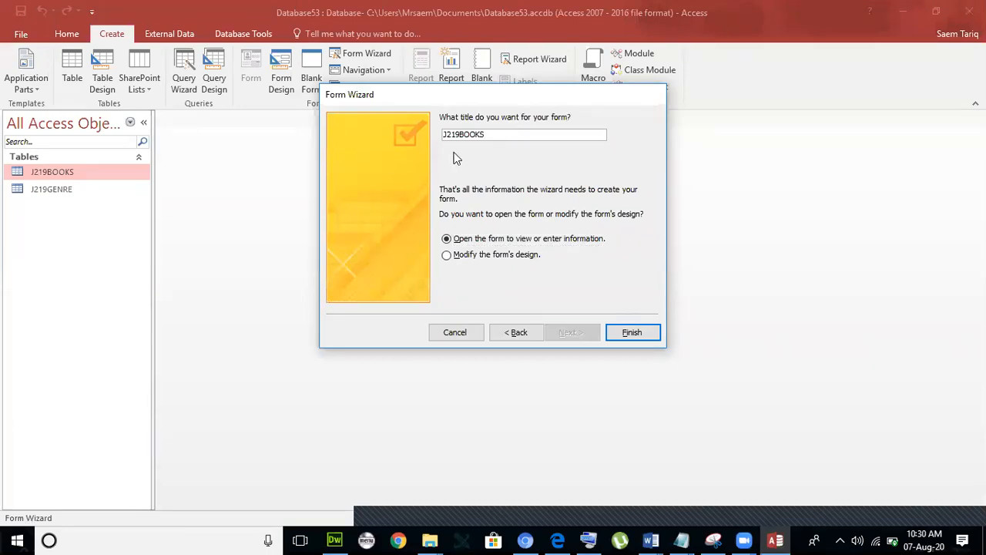
{"action": "key", "text": "alt+Tab"}
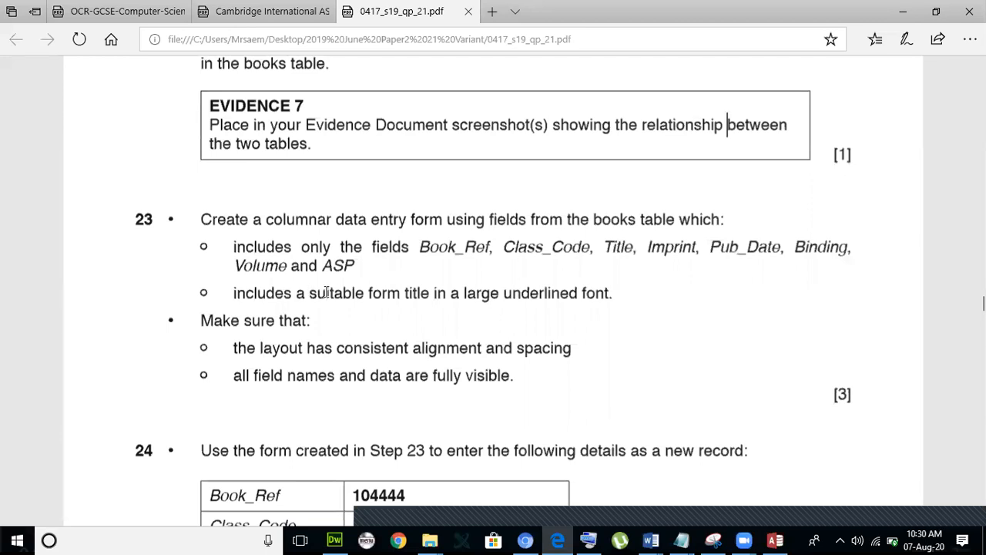
{"action": "scroll", "coordinate": [416, 295], "scroll_direction": "up", "scroll_amount": 15}
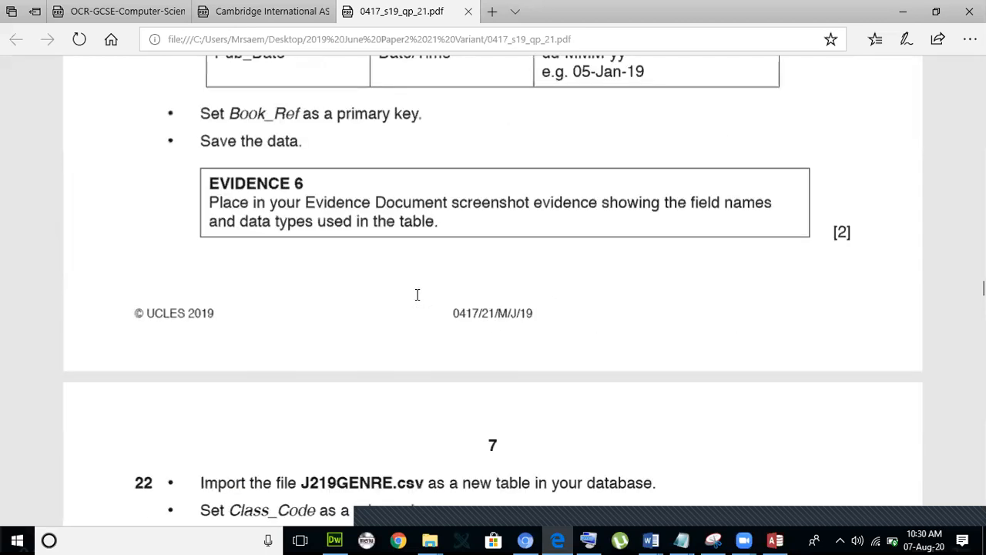
{"action": "scroll", "coordinate": [416, 299], "scroll_direction": "up", "scroll_amount": 1}
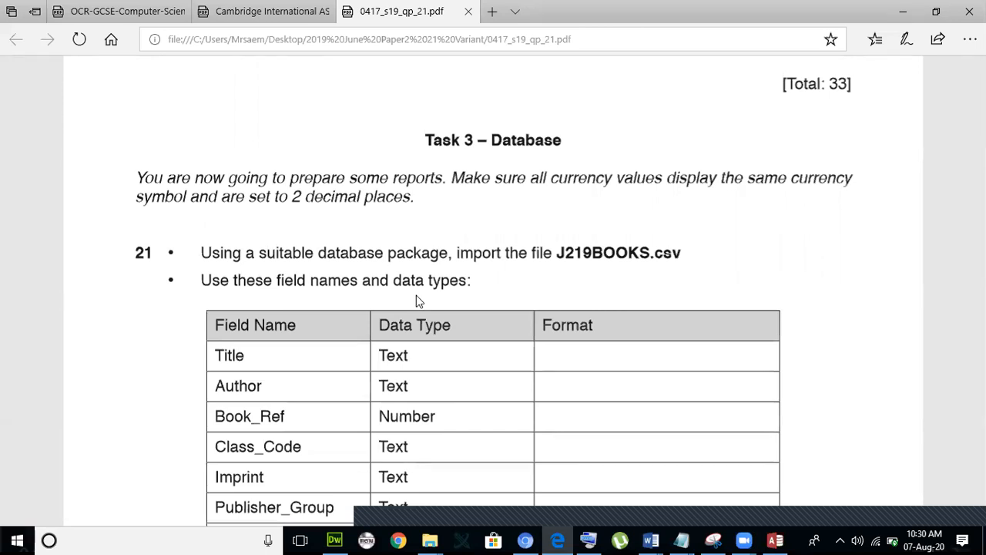
{"action": "scroll", "coordinate": [417, 301], "scroll_direction": "down", "scroll_amount": 5}
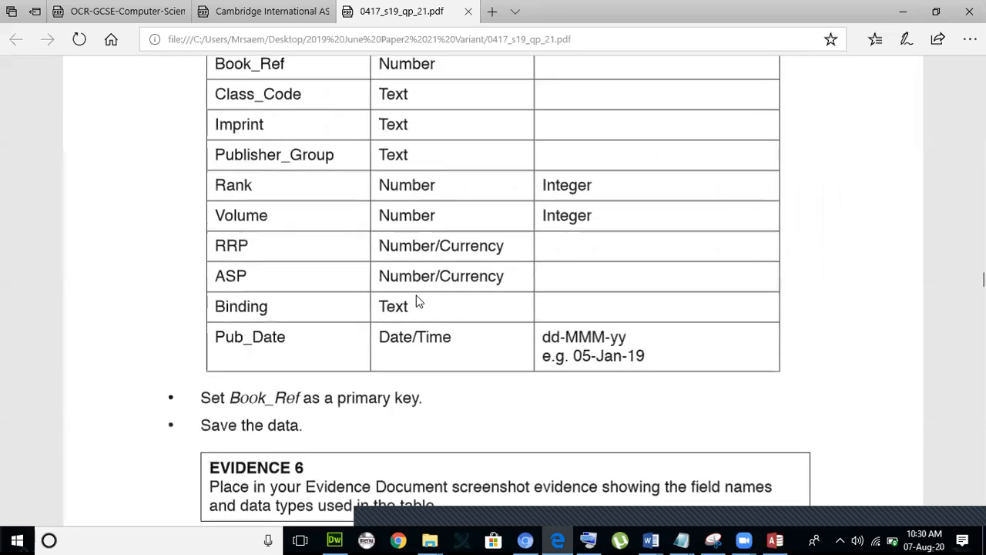
{"action": "scroll", "coordinate": [417, 300], "scroll_direction": "down", "scroll_amount": 9}
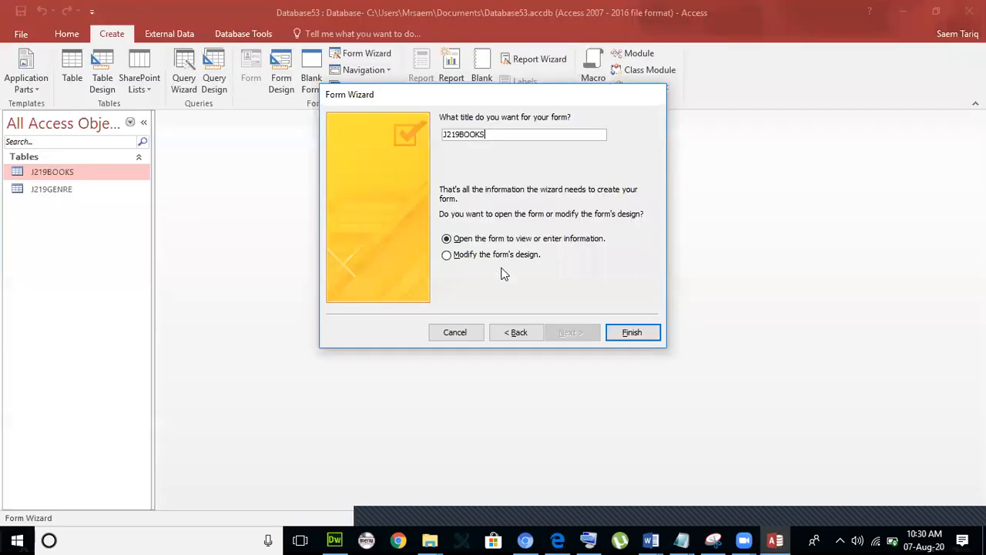
Step: Title the form BOOKS information and finish creating it, opening it to view or enter information
{"action": "left_click_drag", "start_coordinate": [460, 134], "coordinate": [487, 134]}
{"action": "key", "text": "Left"}
{"action": "key", "text": "BackSpace"}
{"action": "key", "text": "BackSpace"}
{"action": "key", "text": "BackSpace"}
{"action": "key", "text": "BackSpace"}
{"action": "key", "text": "End"}
{"action": "type", "text": "information"}
{"action": "left_click", "coordinate": [620, 333]}
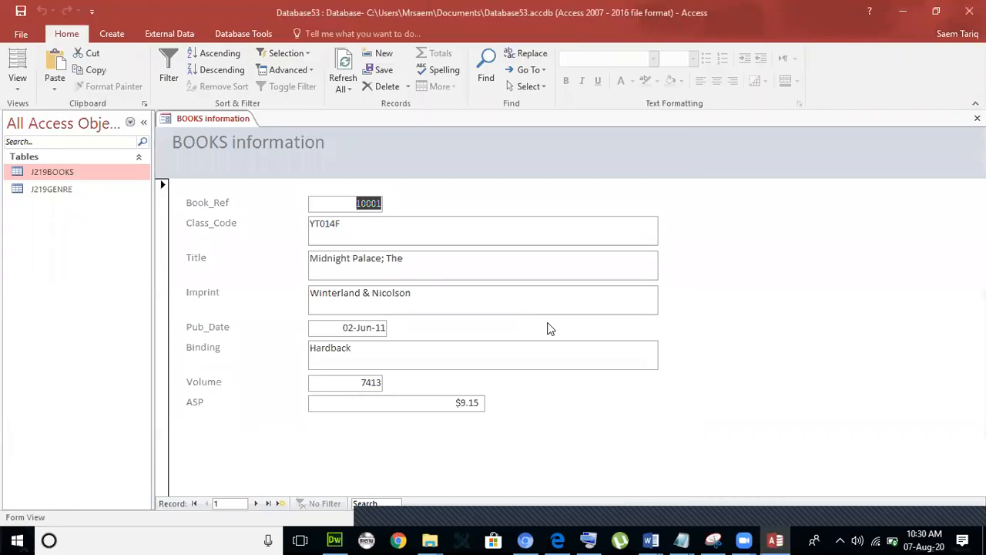
Step: Check question 23's title, alignment and visibility requirements in the question paper against the created form
{"action": "left_click", "coordinate": [559, 539]}
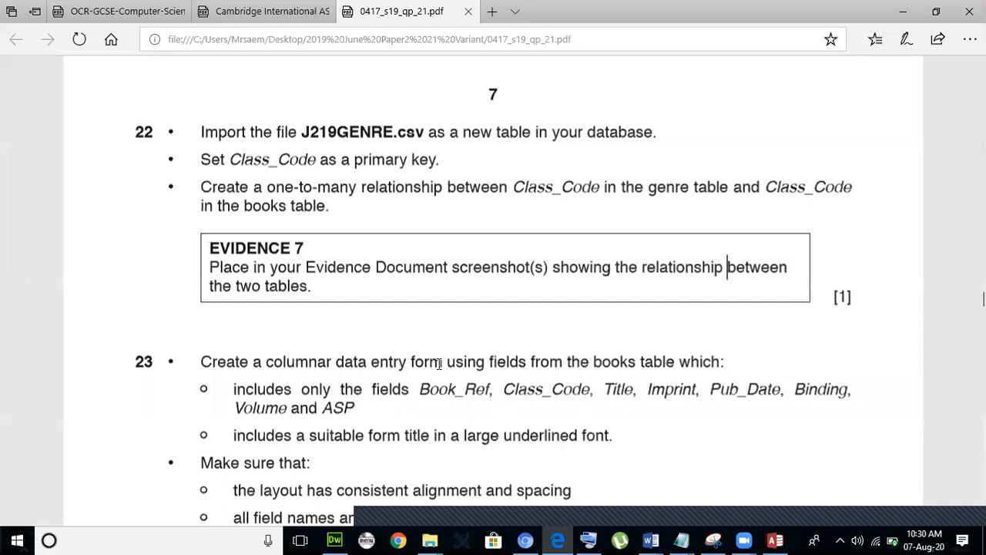
{"action": "scroll", "coordinate": [439, 363], "scroll_direction": "down", "scroll_amount": 5}
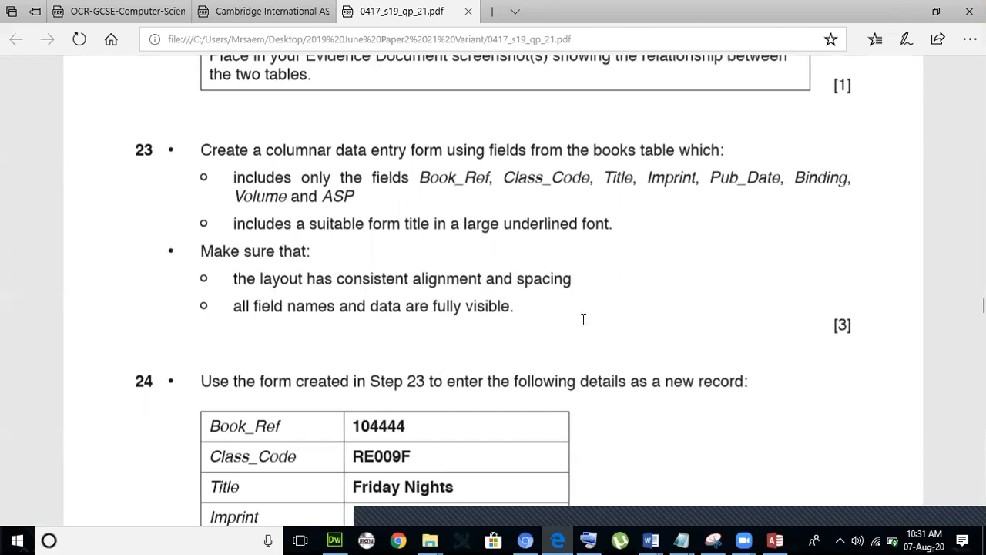
{"action": "scroll", "coordinate": [670, 458], "scroll_direction": "down", "scroll_amount": 2}
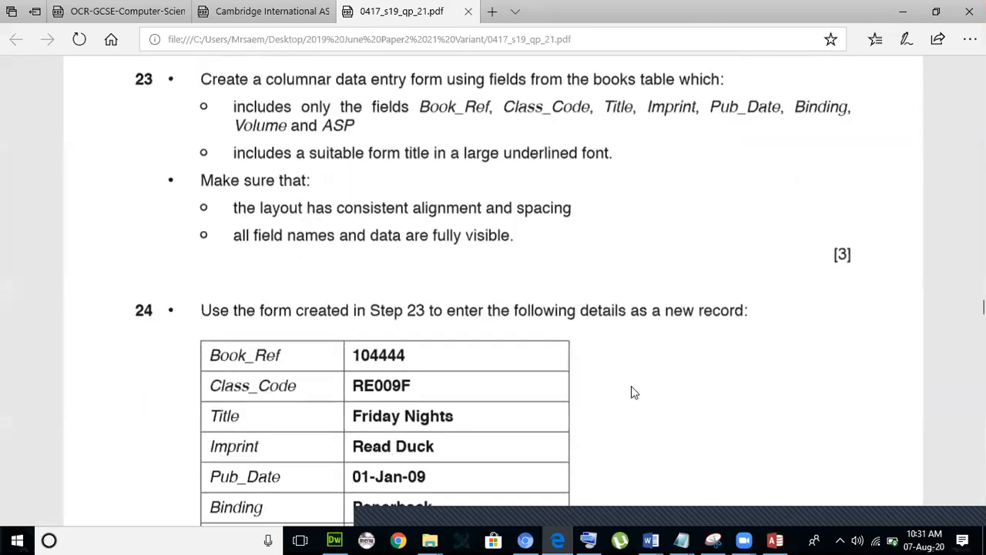
{"action": "scroll", "coordinate": [632, 393], "scroll_direction": "down", "scroll_amount": 2}
{"action": "left_click", "coordinate": [775, 540]}
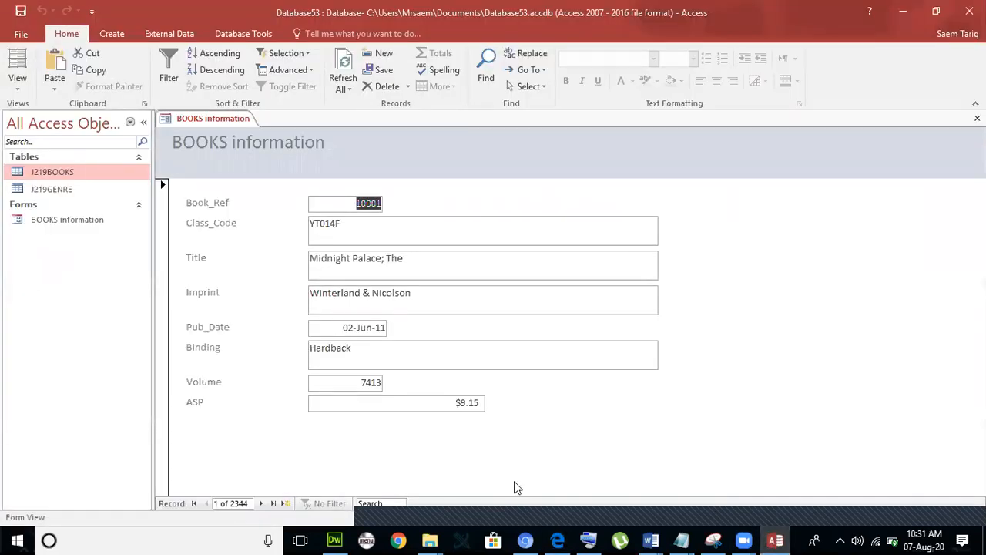
Step: Read question 24's new record details and evidence instructions in the question paper, and look ahead to question 25's report requirements
{"action": "left_click", "coordinate": [557, 540]}
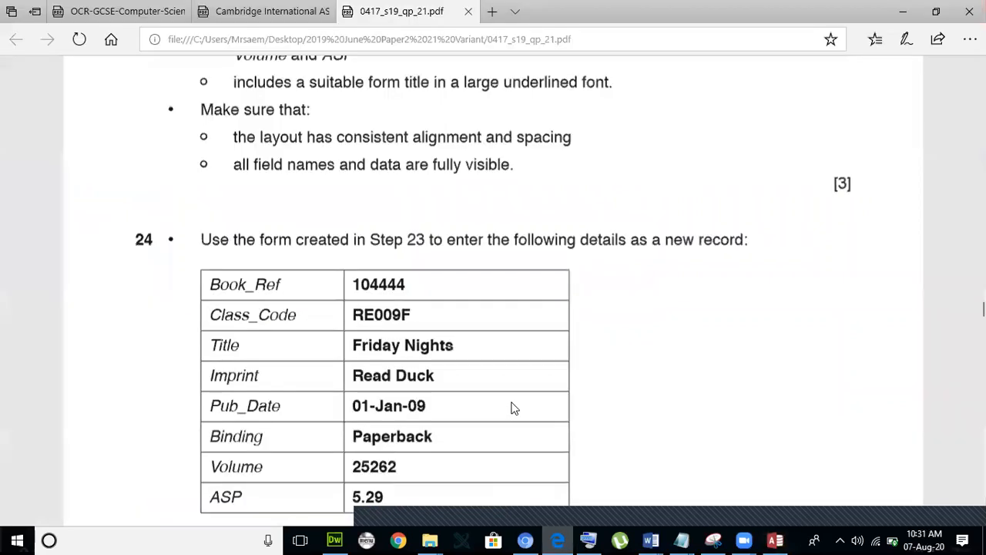
{"action": "scroll", "coordinate": [499, 384], "scroll_direction": "down", "scroll_amount": 1}
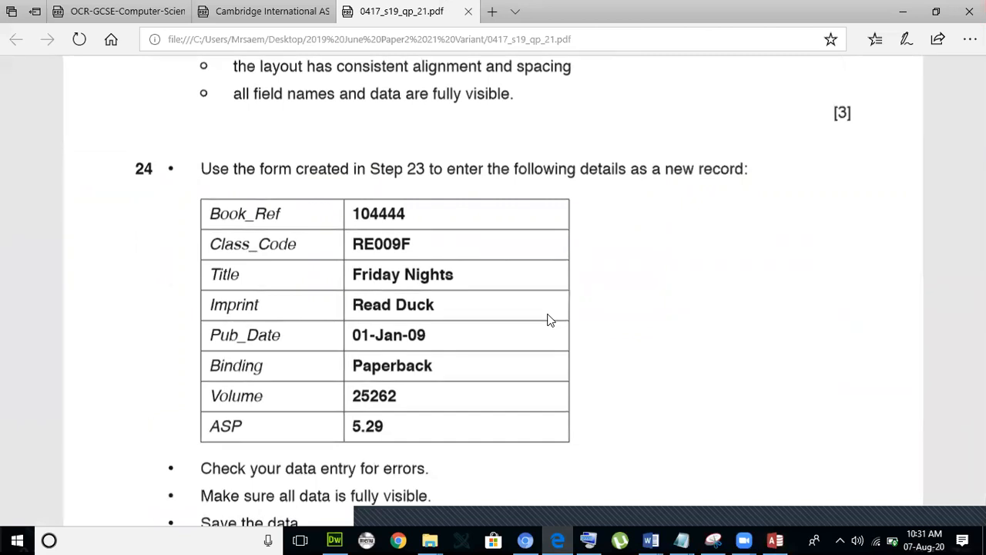
{"action": "scroll", "coordinate": [498, 321], "scroll_direction": "down", "scroll_amount": 5}
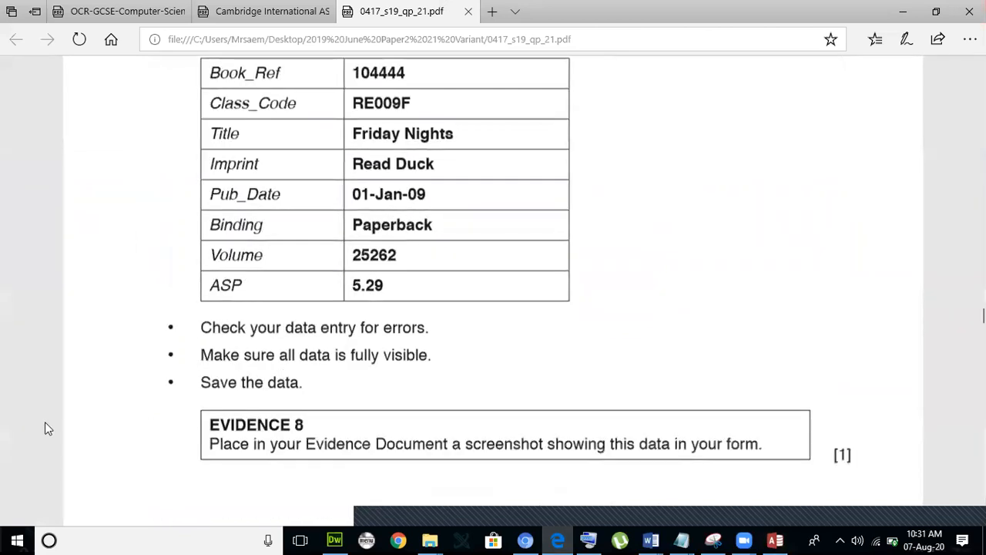
{"action": "scroll", "coordinate": [272, 426], "scroll_direction": "down", "scroll_amount": 2}
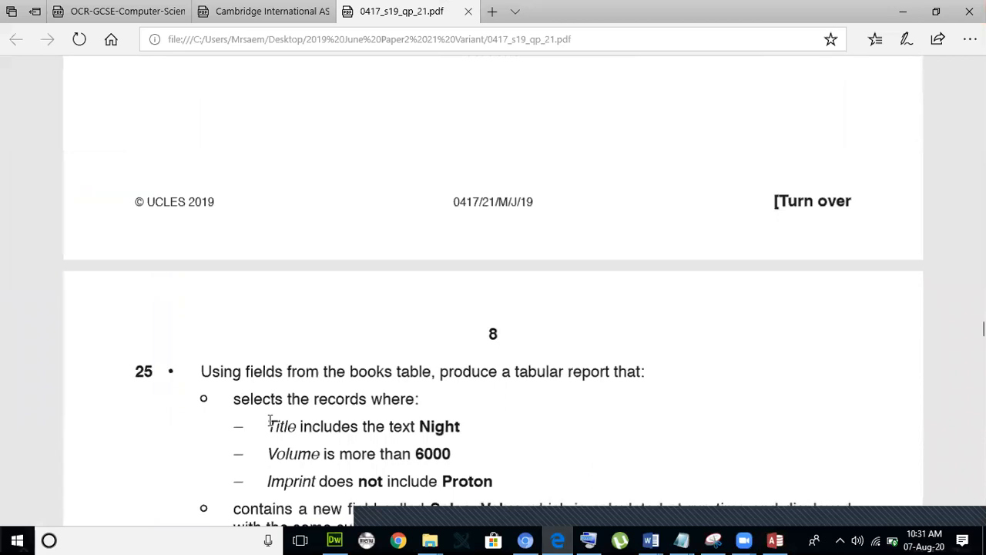
{"action": "scroll", "coordinate": [529, 331], "scroll_direction": "down", "scroll_amount": 1}
{"action": "scroll", "coordinate": [527, 336], "scroll_direction": "down", "scroll_amount": 1}
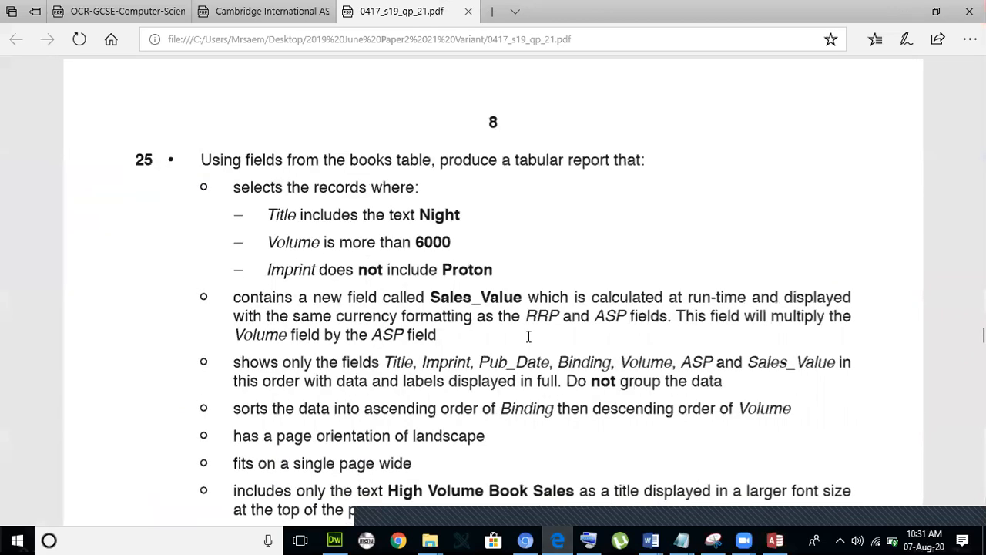
{"action": "scroll", "coordinate": [527, 339], "scroll_direction": "up", "scroll_amount": 10}
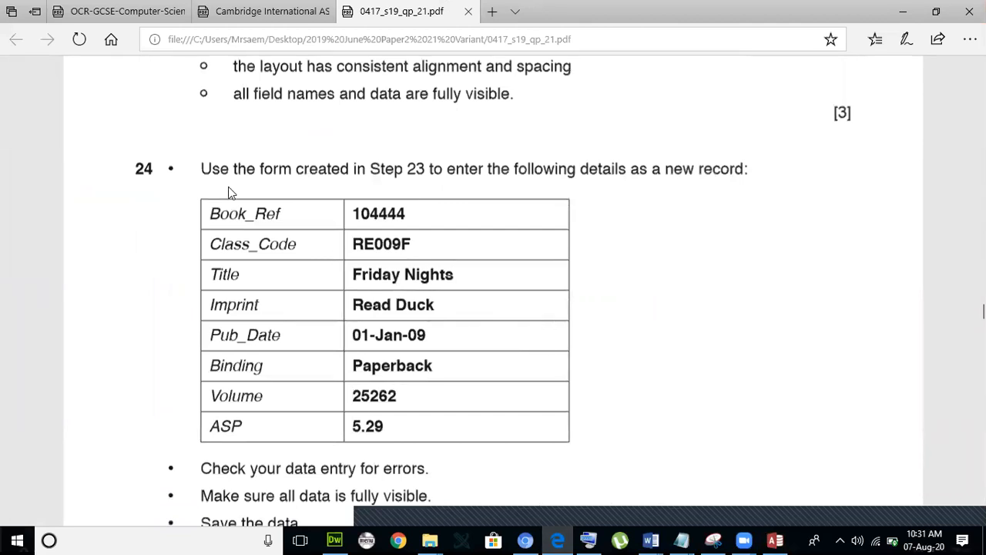
{"action": "left_click_drag", "start_coordinate": [210, 167], "coordinate": [418, 442]}
{"action": "left_click", "coordinate": [443, 377]}
{"action": "scroll", "coordinate": [443, 341], "scroll_direction": "up", "scroll_amount": 3}
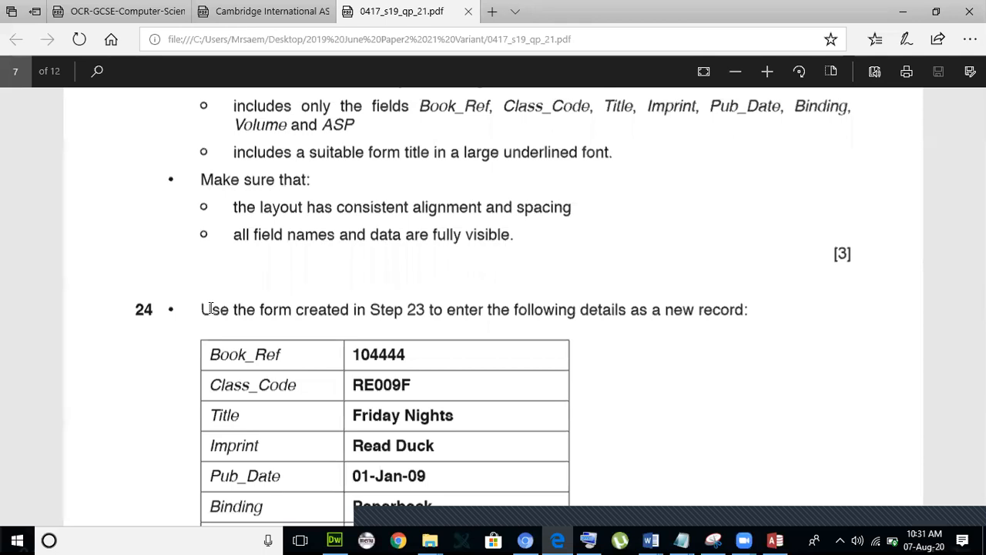
Step: Return to Access, open the BOOKS information form in Design View, close the Field List and widen the form to about 8.6 on the ruler
{"action": "left_click", "coordinate": [775, 540]}
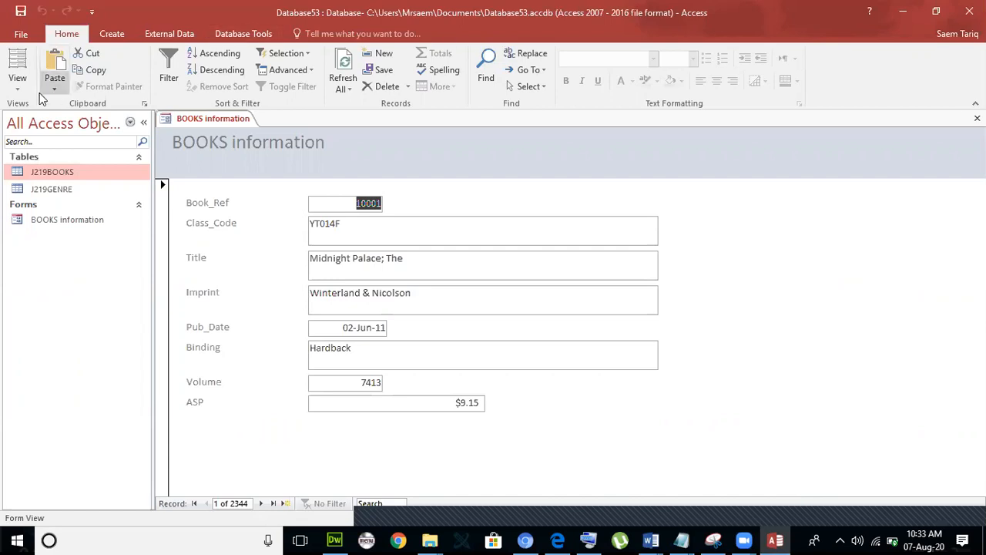
{"action": "left_click", "coordinate": [17, 84]}
{"action": "left_click", "coordinate": [62, 176]}
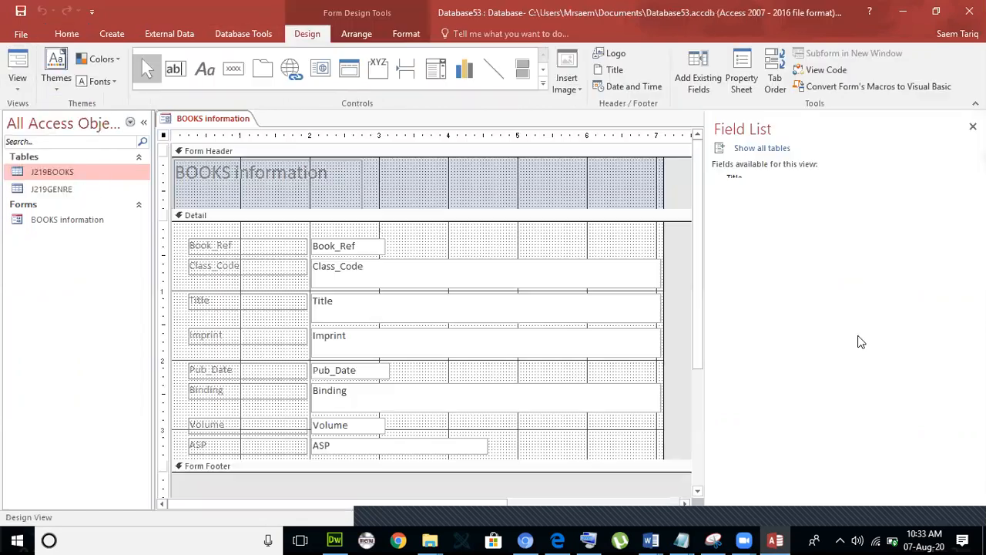
{"action": "left_click", "coordinate": [972, 126]}
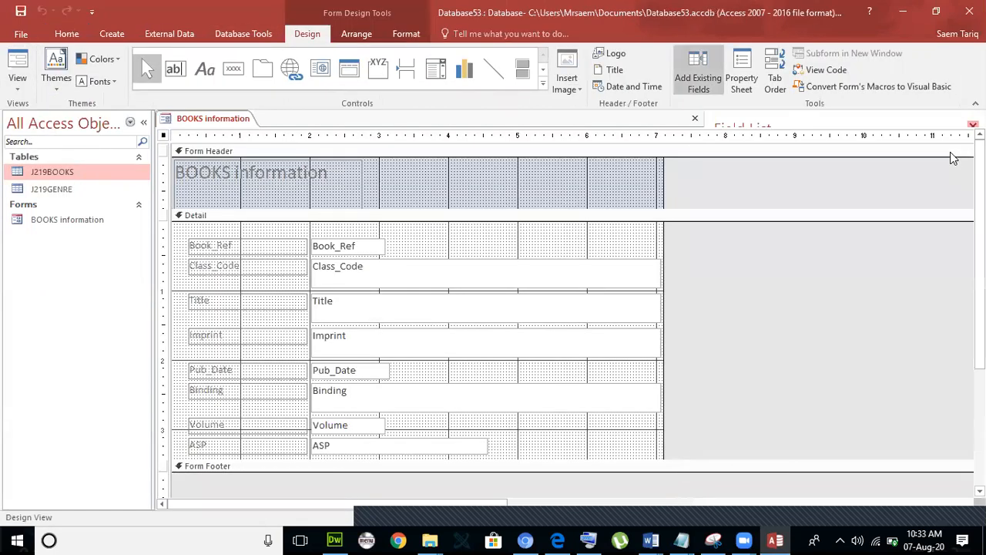
{"action": "left_click_drag", "start_coordinate": [662, 243], "coordinate": [769, 255]}
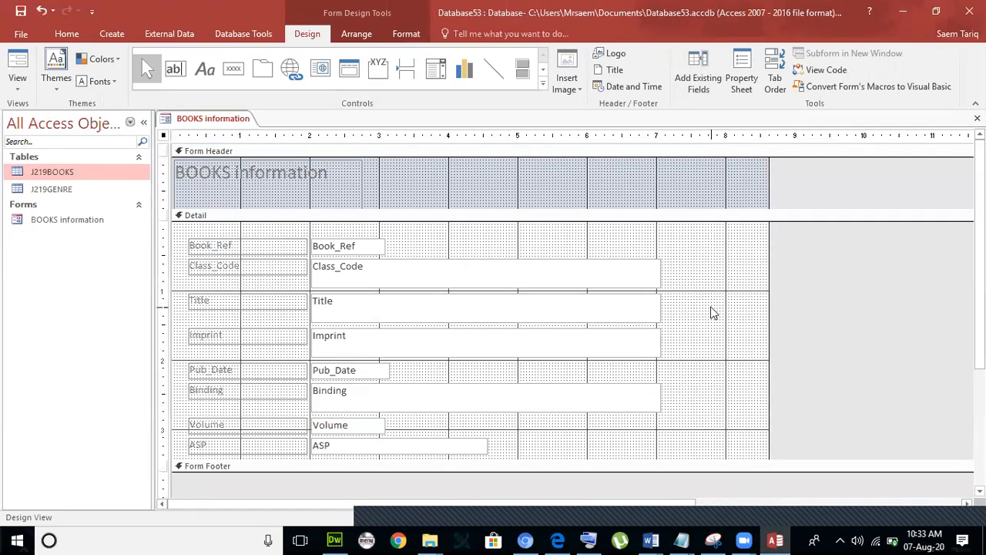
{"action": "left_click", "coordinate": [710, 312]}
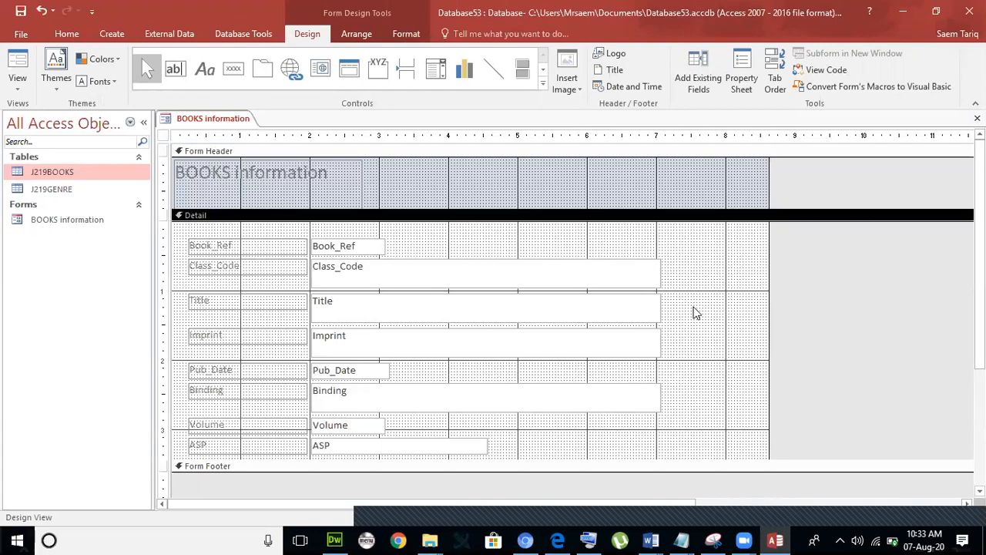
Step: Add a command button beside the Class_Code field that adds a new record and shows the text Add Record
{"action": "left_click", "coordinate": [235, 72]}
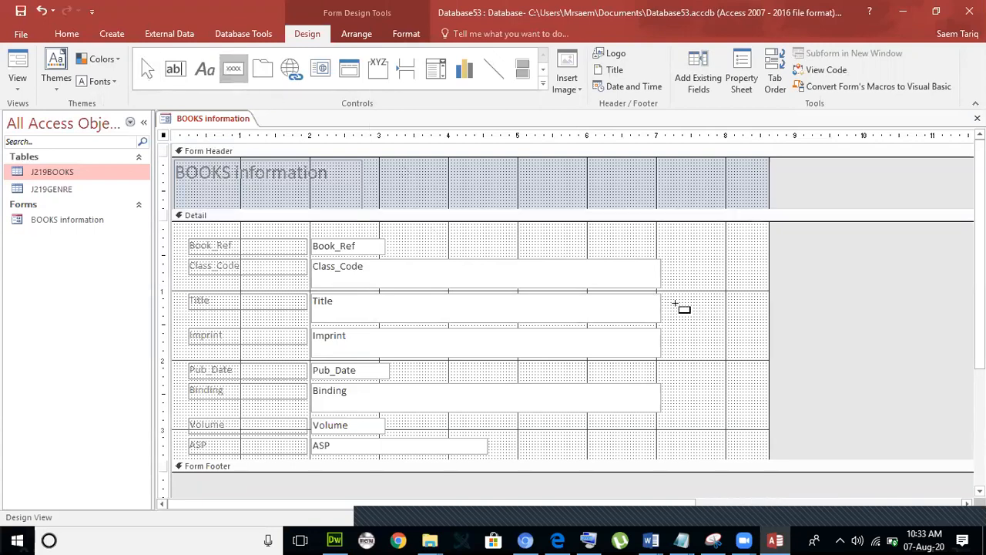
{"action": "left_click_drag", "start_coordinate": [692, 268], "coordinate": [758, 292]}
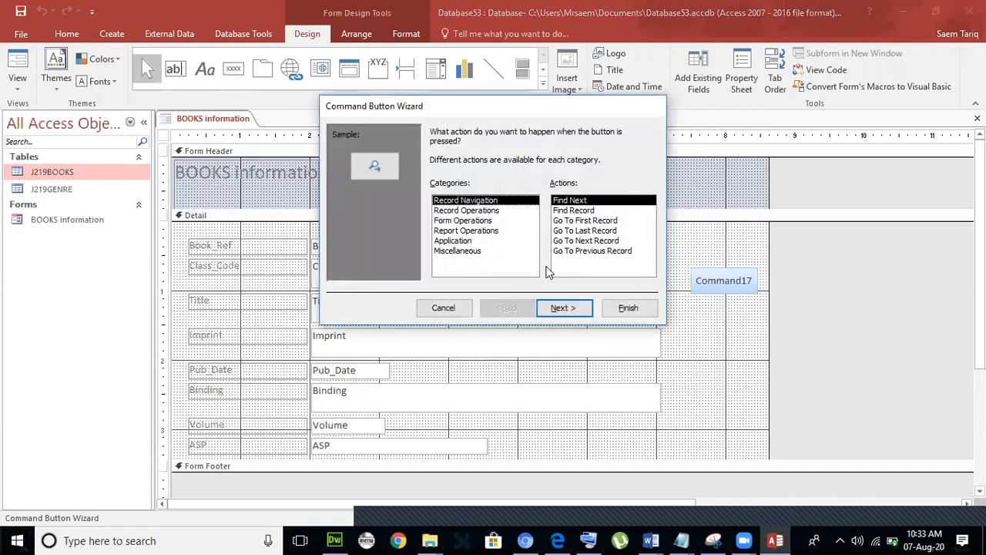
{"action": "left_click", "coordinate": [466, 210]}
{"action": "left_click", "coordinate": [565, 307]}
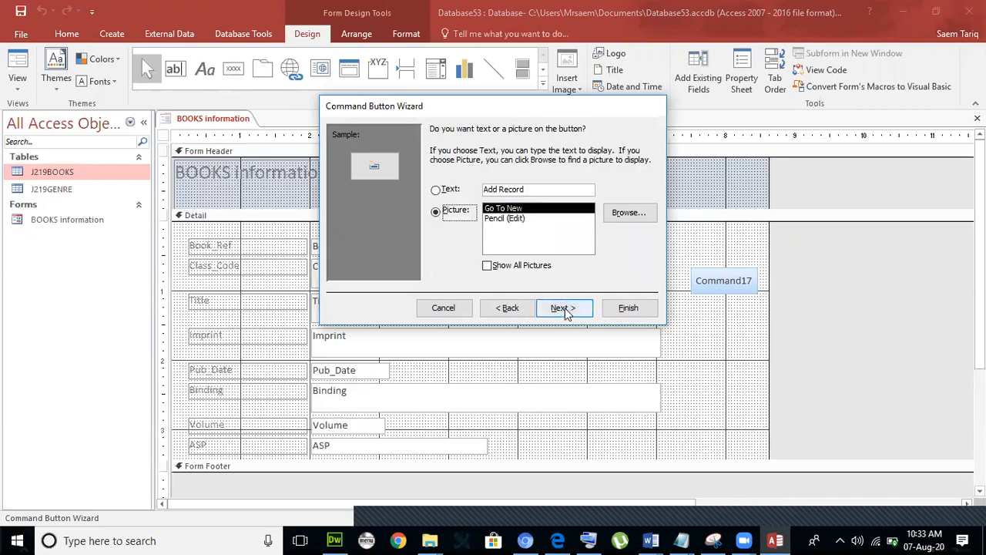
{"action": "left_click", "coordinate": [437, 189]}
{"action": "left_click", "coordinate": [582, 306]}
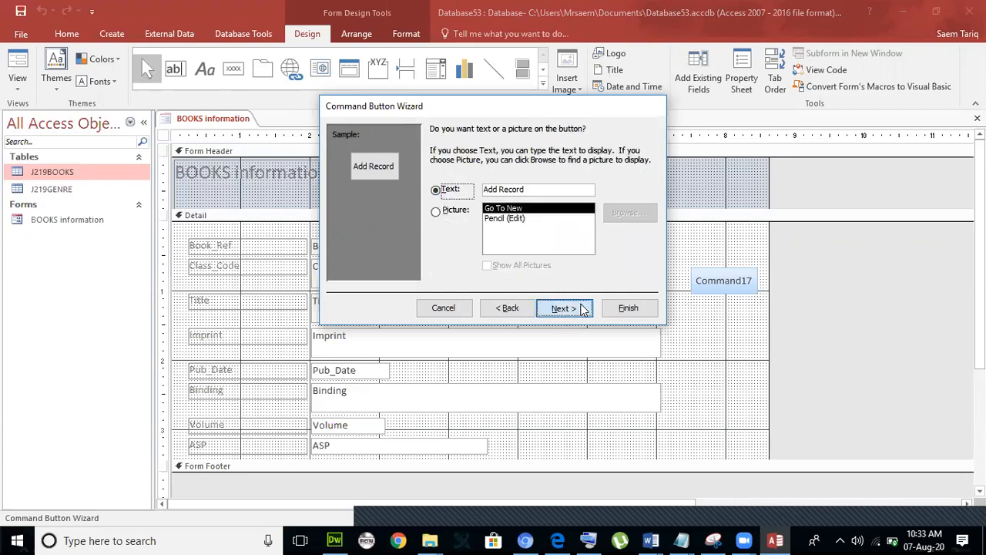
{"action": "left_click", "coordinate": [628, 307]}
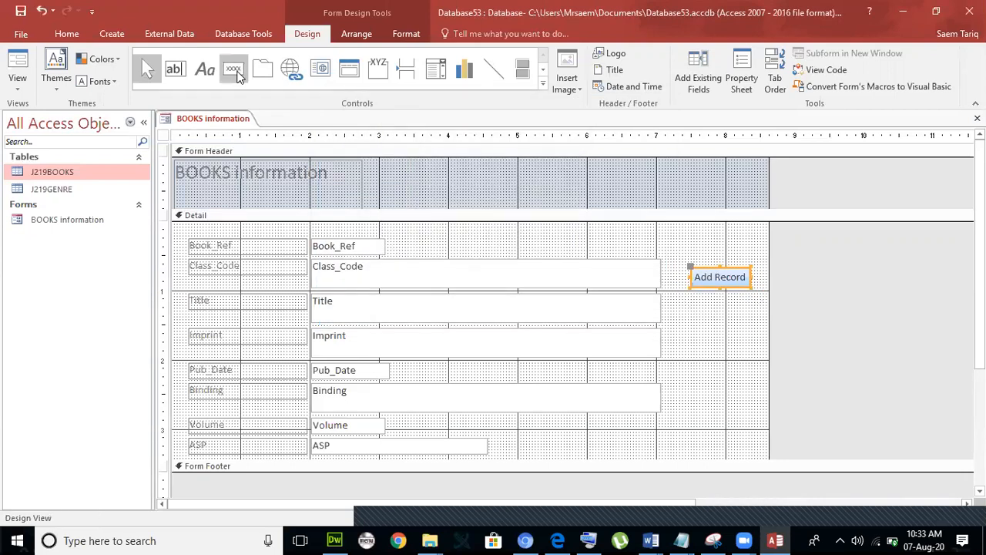
Step: Add a second command button below Add Record that saves the record and shows the text Save Record
{"action": "left_click", "coordinate": [234, 70]}
{"action": "left_click_drag", "start_coordinate": [691, 311], "coordinate": [752, 334]}
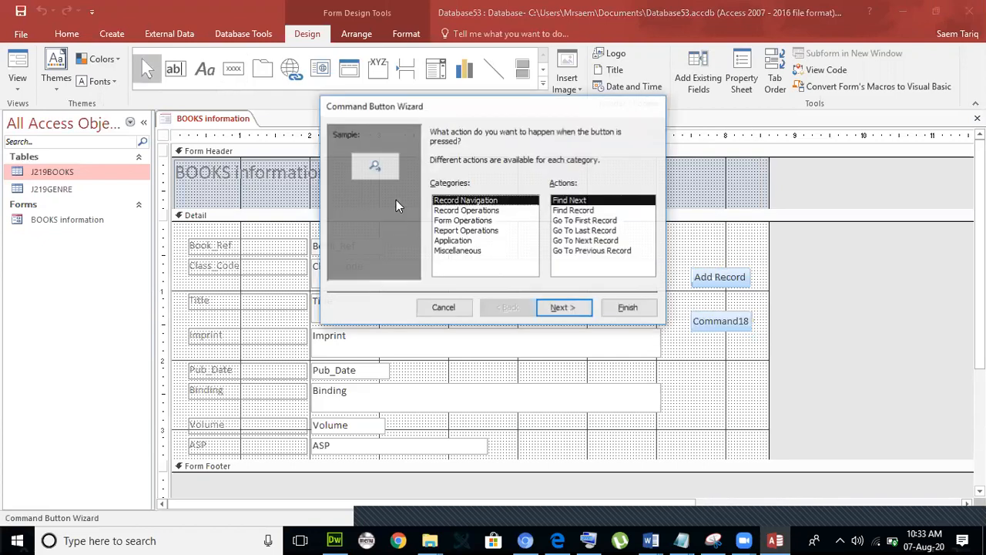
{"action": "left_click", "coordinate": [467, 211]}
{"action": "left_click", "coordinate": [575, 240]}
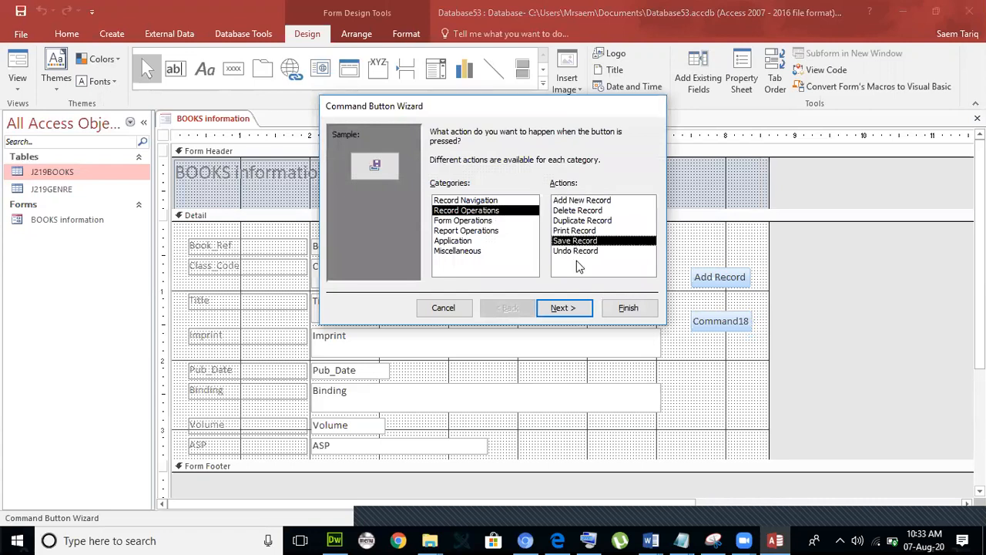
{"action": "left_click", "coordinate": [568, 308]}
{"action": "left_click", "coordinate": [450, 189]}
{"action": "left_click", "coordinate": [587, 308]}
{"action": "left_click", "coordinate": [628, 307]}
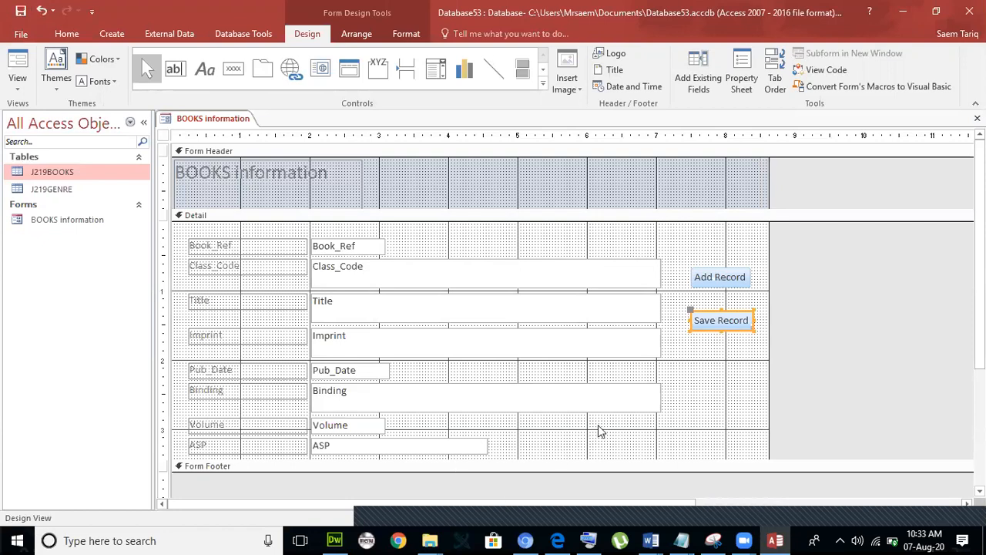
Step: Display the BOOKS information form in Form View
{"action": "left_click", "coordinate": [17, 85]}
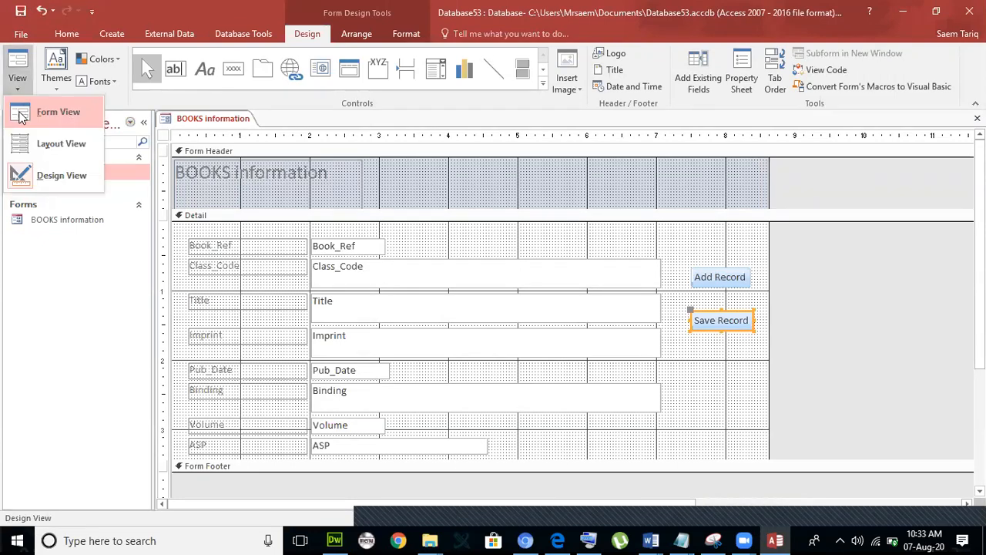
{"action": "left_click", "coordinate": [20, 114]}
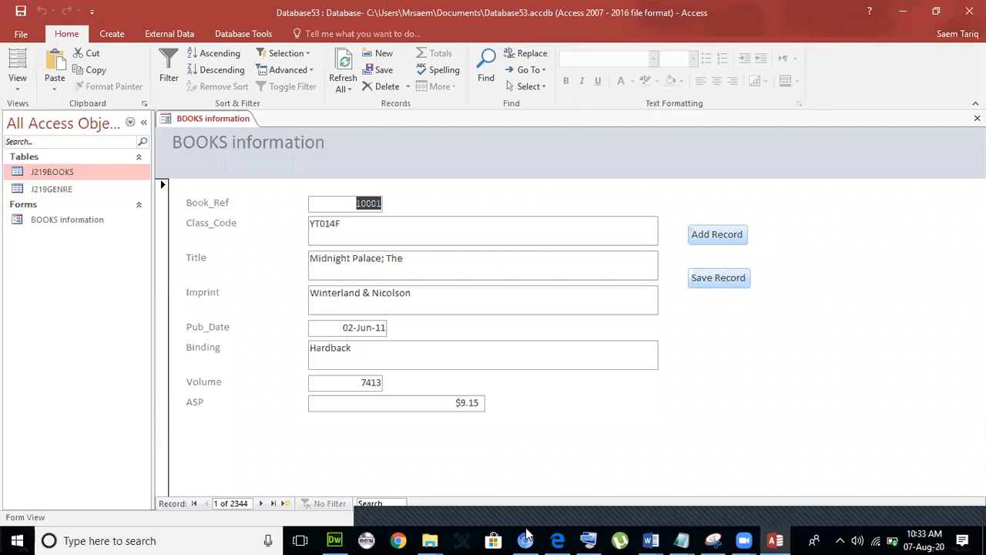
{"action": "mouse_move", "coordinate": [561, 539]}
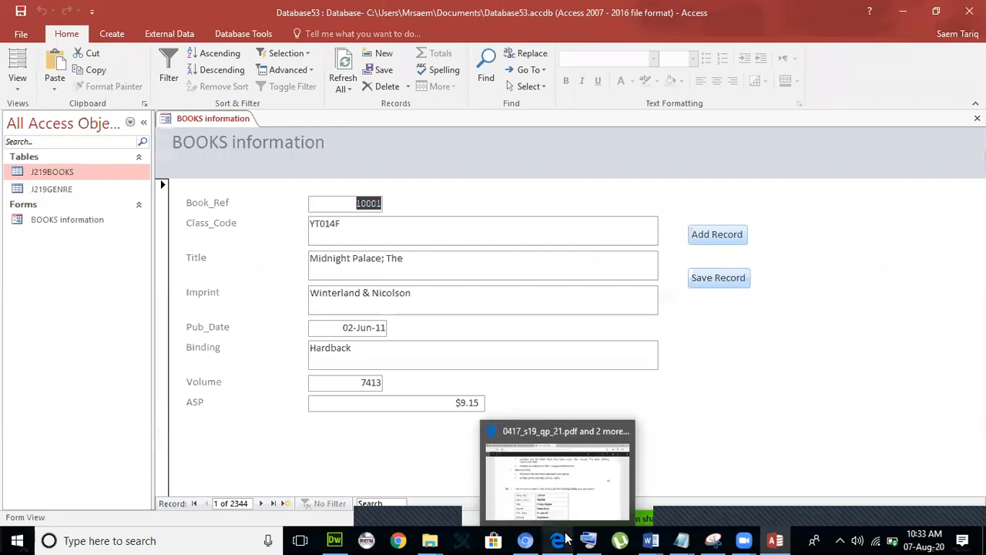
Step: Copy Book_Ref 104444 from question 24 in the exam paper PDF, add a new record to the Access form and paste it into Book_Ref
{"action": "left_click", "coordinate": [565, 538]}
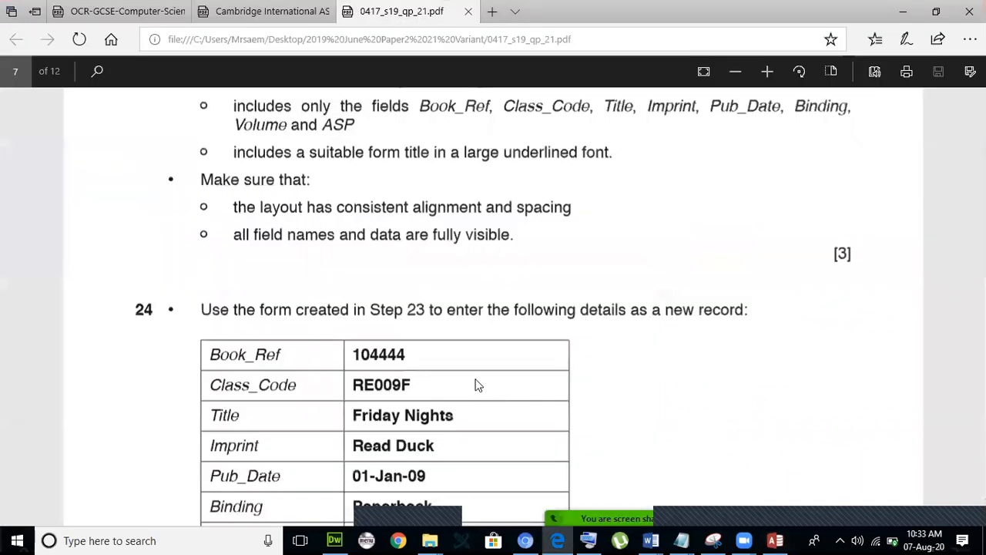
{"action": "scroll", "coordinate": [475, 383], "scroll_direction": "down", "scroll_amount": 1}
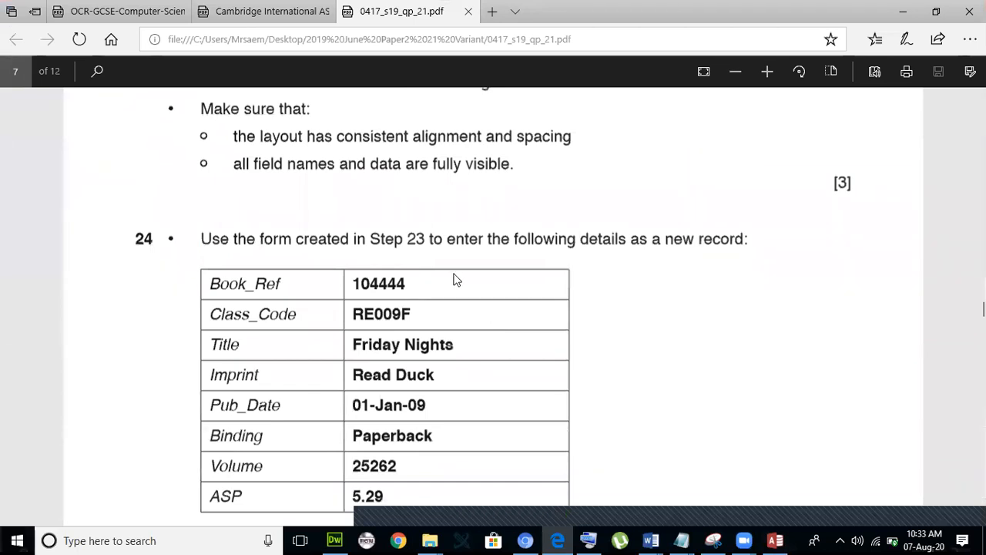
{"action": "left_click_drag", "start_coordinate": [412, 284], "coordinate": [356, 285]}
{"action": "right_click", "coordinate": [361, 286]}
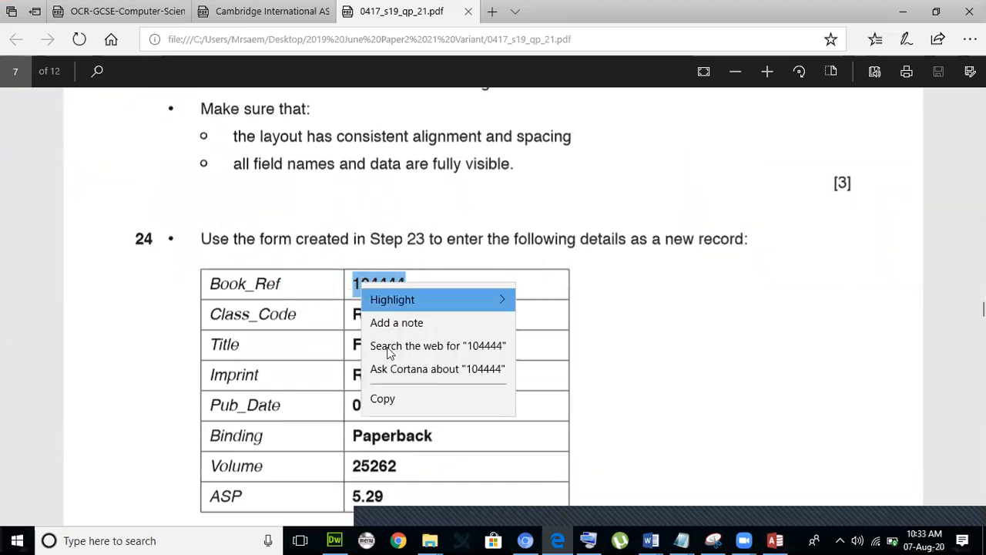
{"action": "left_click", "coordinate": [418, 400]}
{"action": "key", "text": "alt+Tab"}
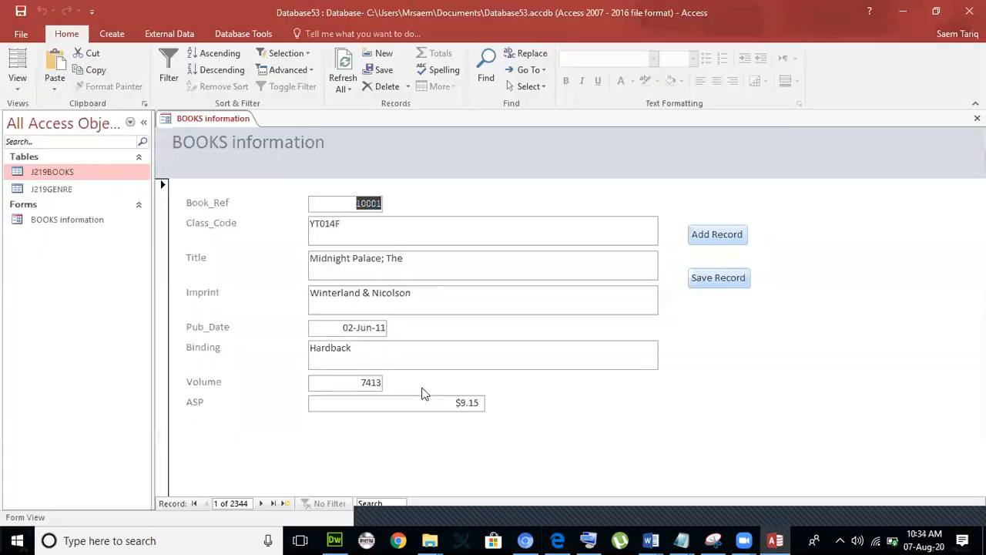
{"action": "left_click", "coordinate": [698, 244]}
{"action": "right_click", "coordinate": [360, 202]}
{"action": "left_click", "coordinate": [395, 245]}
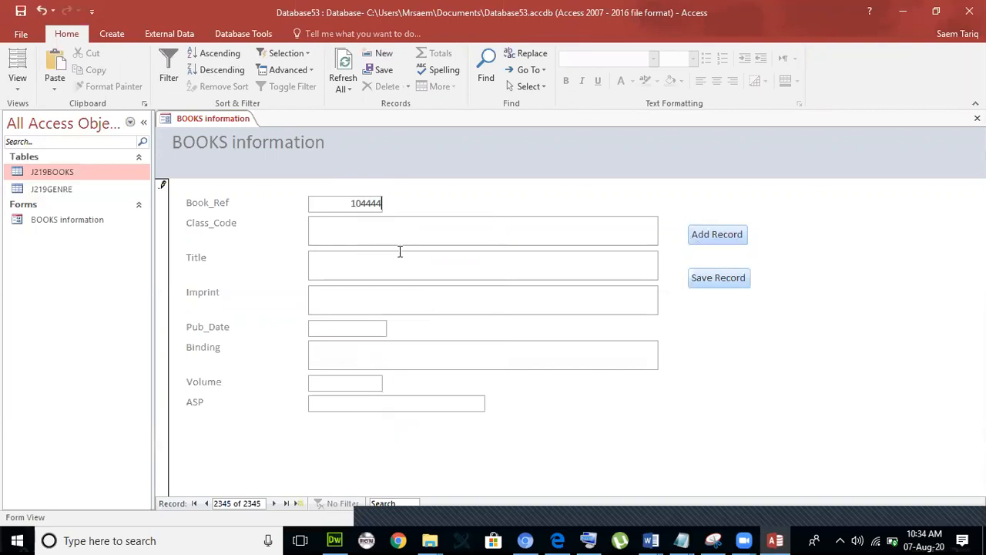
Step: Copy the Class_Code RE009F from the exam paper into the new record's Class_Code field in Access
{"action": "key", "text": "alt+Tab"}
{"action": "left_click_drag", "start_coordinate": [414, 313], "coordinate": [353, 314]}
{"action": "right_click", "coordinate": [360, 317]}
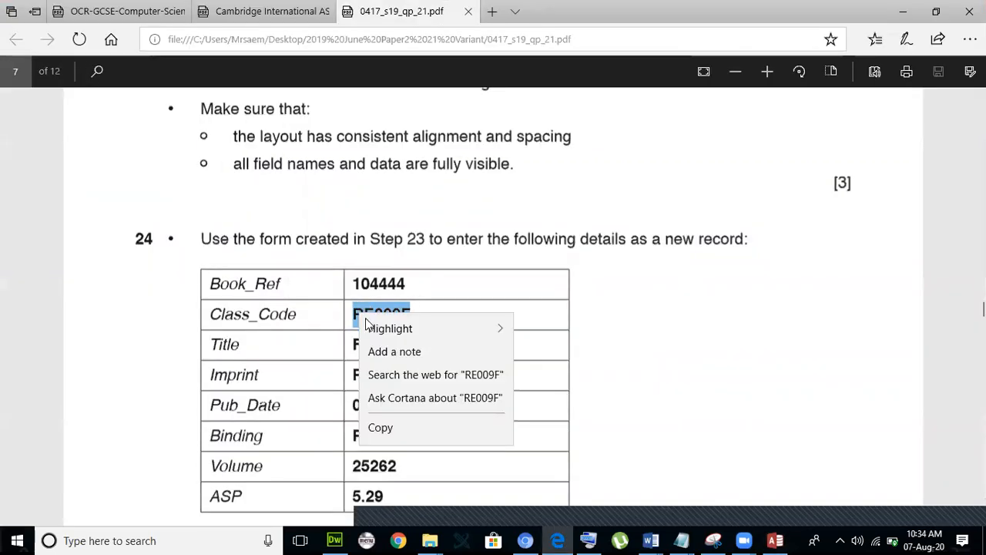
{"action": "left_click", "coordinate": [378, 428]}
{"action": "key", "text": "alt+Tab"}
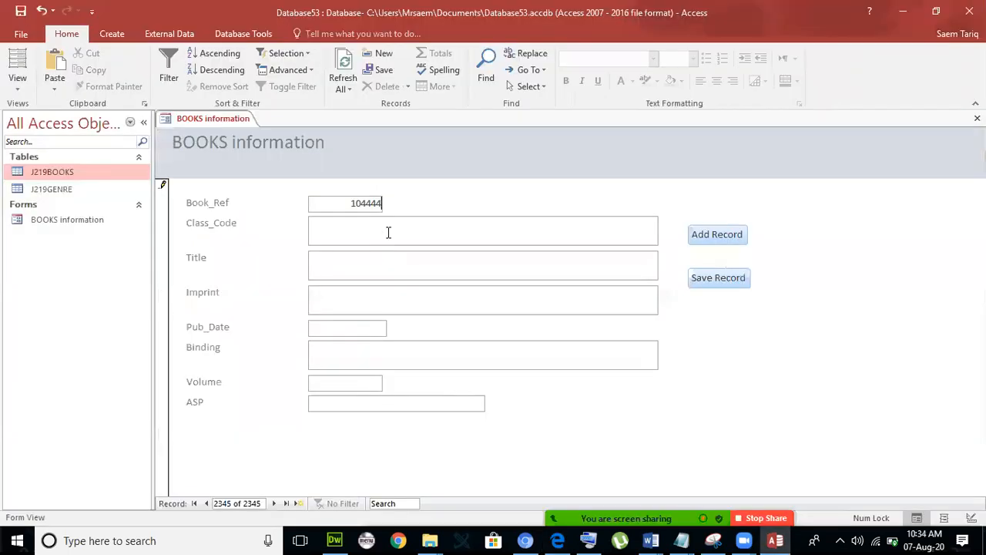
{"action": "left_click", "coordinate": [389, 232]}
{"action": "right_click", "coordinate": [389, 232]}
{"action": "left_click", "coordinate": [412, 278]}
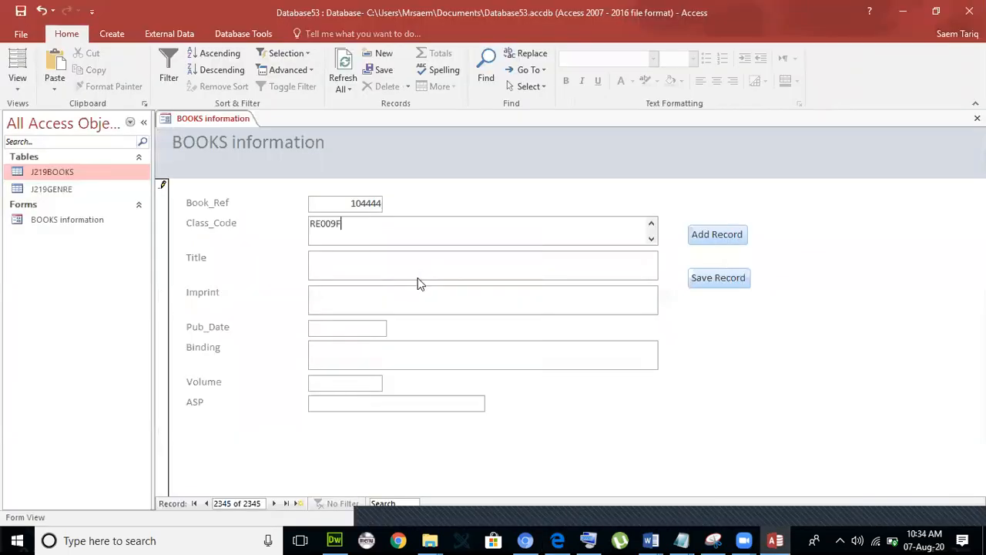
Step: Copy the title Friday Nights from the exam paper into the Title field of the new record, and return to the paper
{"action": "key", "text": "alt+Tab"}
{"action": "left_click", "coordinate": [454, 348]}
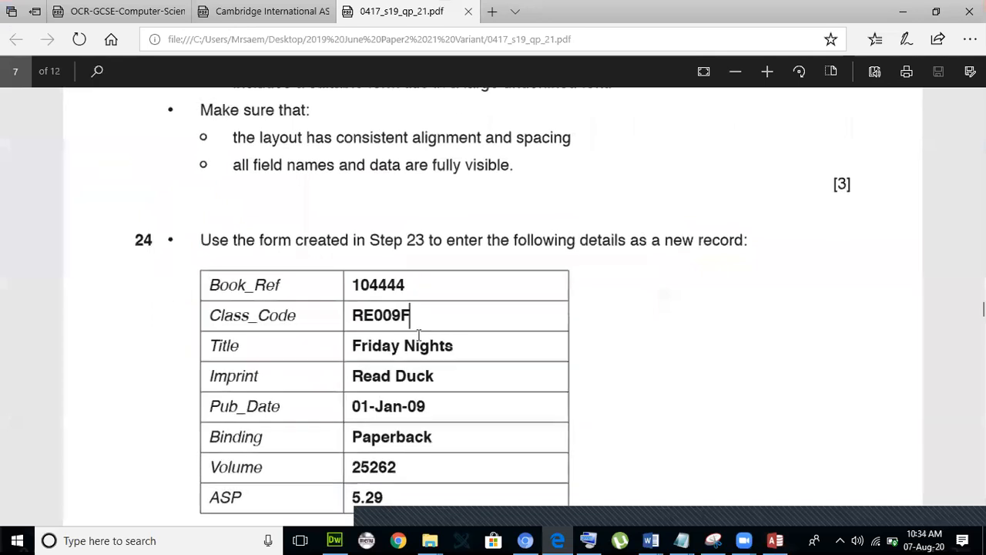
{"action": "left_click_drag", "start_coordinate": [453, 351], "coordinate": [353, 348]}
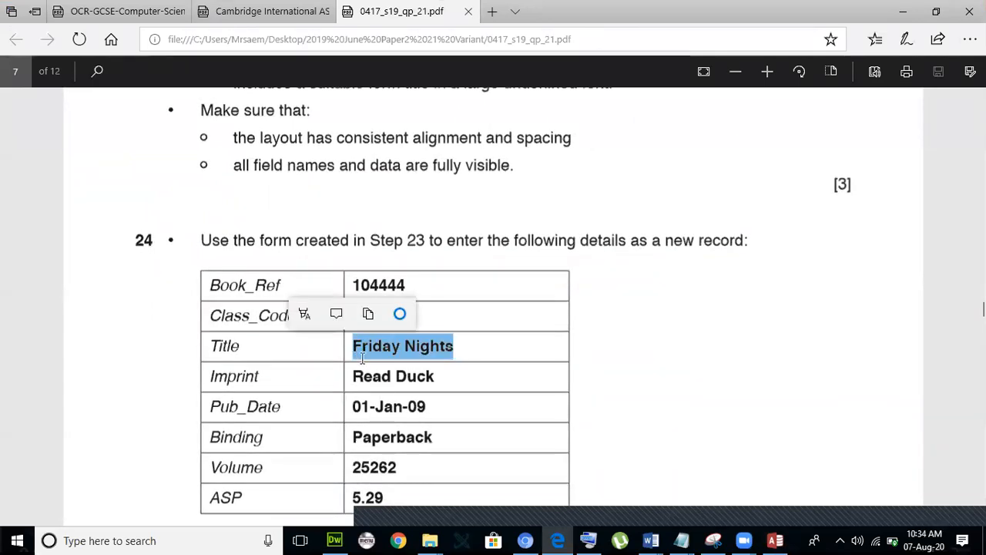
{"action": "key", "text": "alt+Tab"}
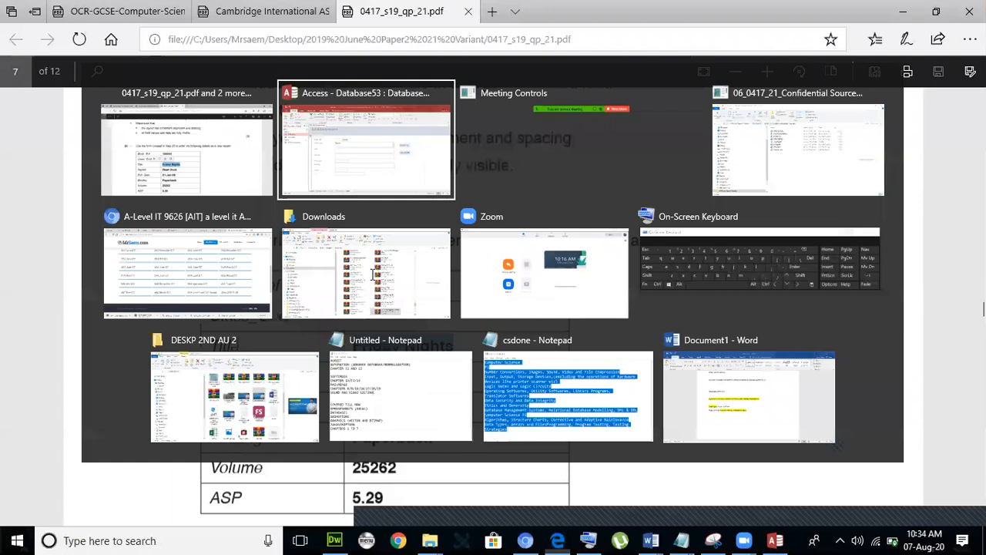
{"action": "key", "text": "alt+Tab"}
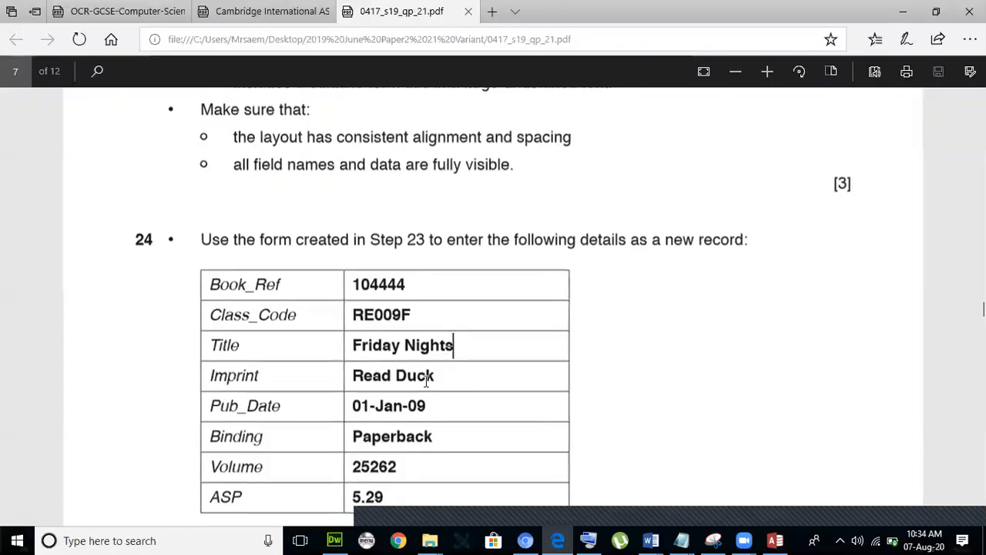
Step: Copy the imprint Read Duck from the exam paper into the Imprint field of the Access form
{"action": "left_click_drag", "start_coordinate": [426, 380], "coordinate": [365, 381]}
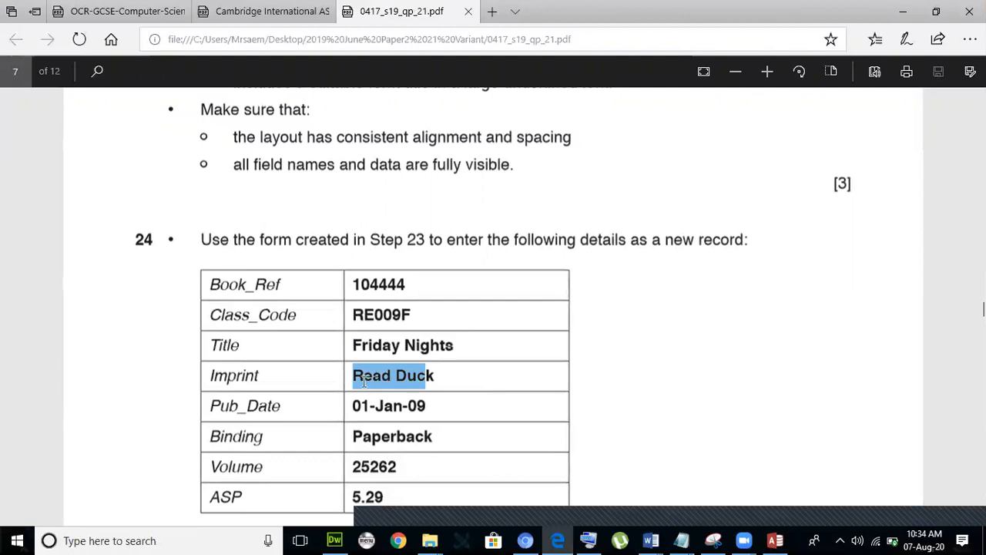
{"action": "left_click", "coordinate": [440, 376]}
{"action": "double_click", "coordinate": [409, 376]}
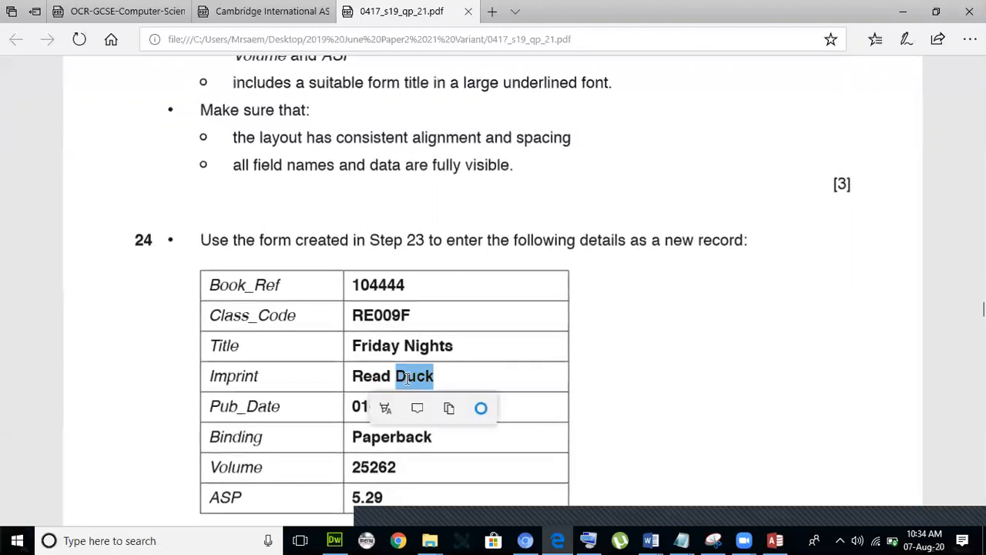
{"action": "left_click", "coordinate": [354, 376]}
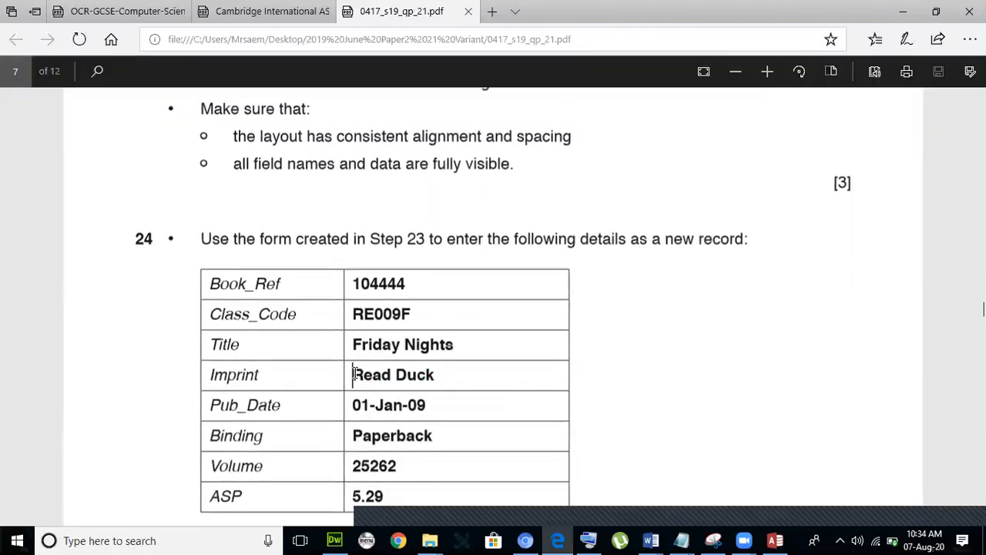
{"action": "left_click", "coordinate": [444, 385], "text": "shift"}
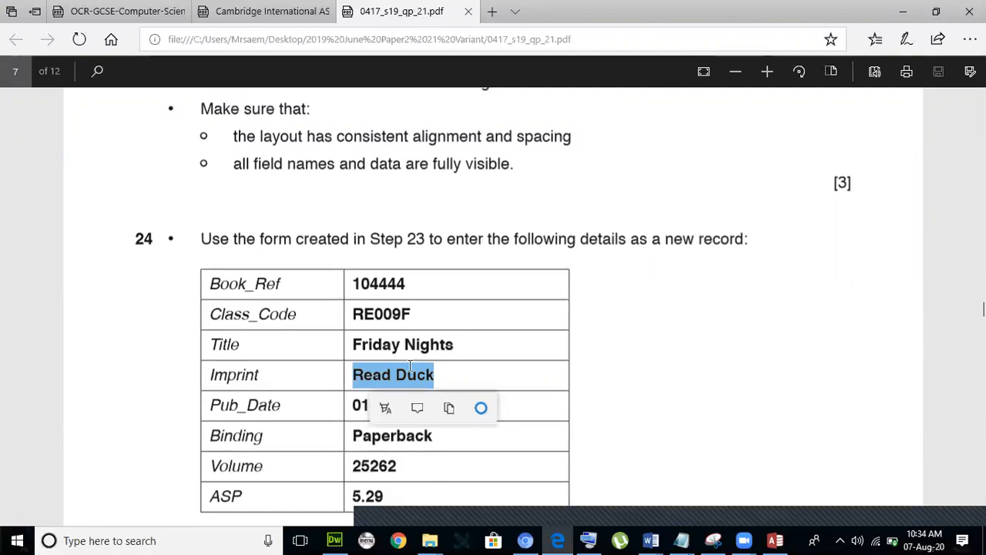
{"action": "key", "text": "ctrl+c"}
{"action": "key", "text": "alt+Tab"}
{"action": "left_click", "coordinate": [367, 309]}
{"action": "key", "text": "ctrl+v"}
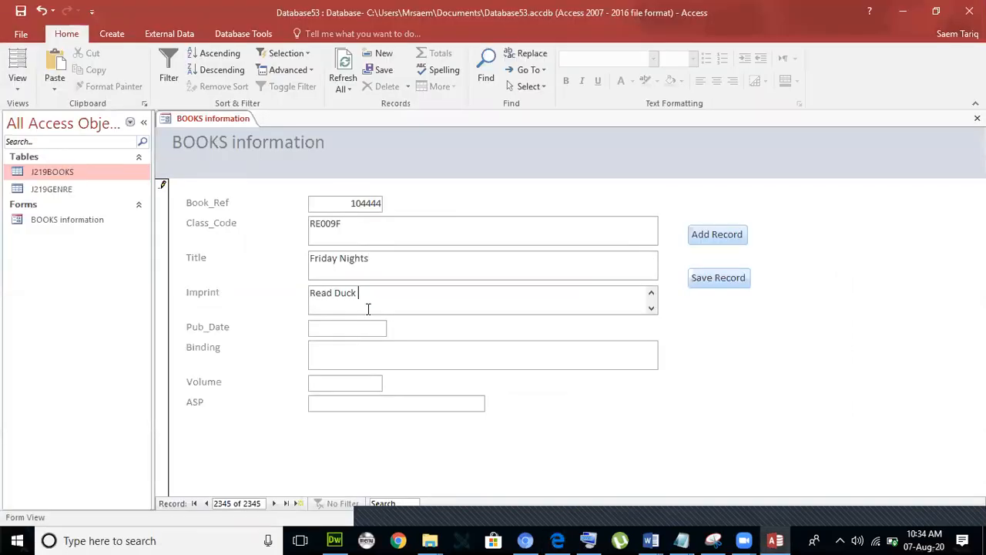
Step: Copy the publication date 01-Jan-09 from the exam paper into the form's Pub_Date field
{"action": "key", "text": "alt+Tab"}
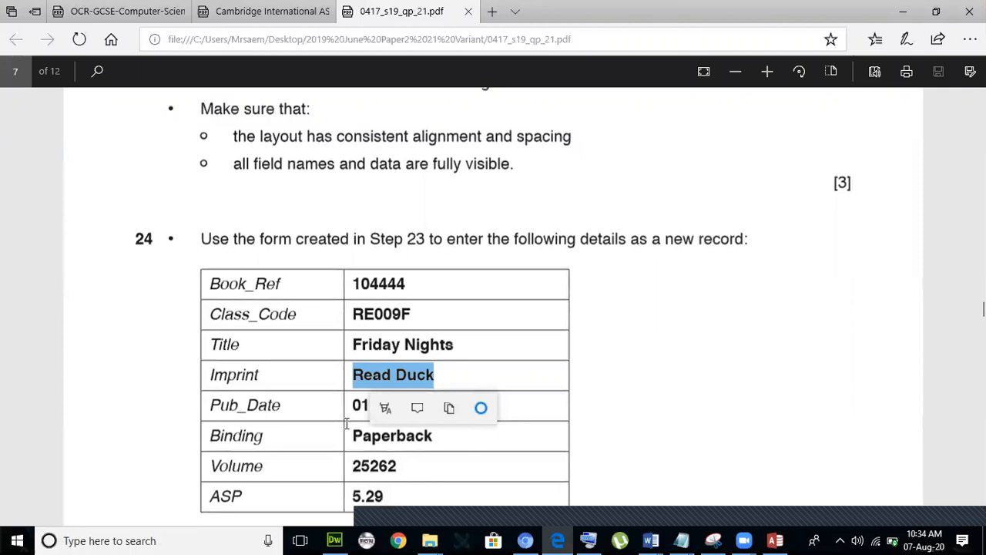
{"action": "scroll", "coordinate": [351, 260], "scroll_direction": "down", "scroll_amount": 2}
{"action": "left_click_drag", "start_coordinate": [352, 262], "coordinate": [426, 278]}
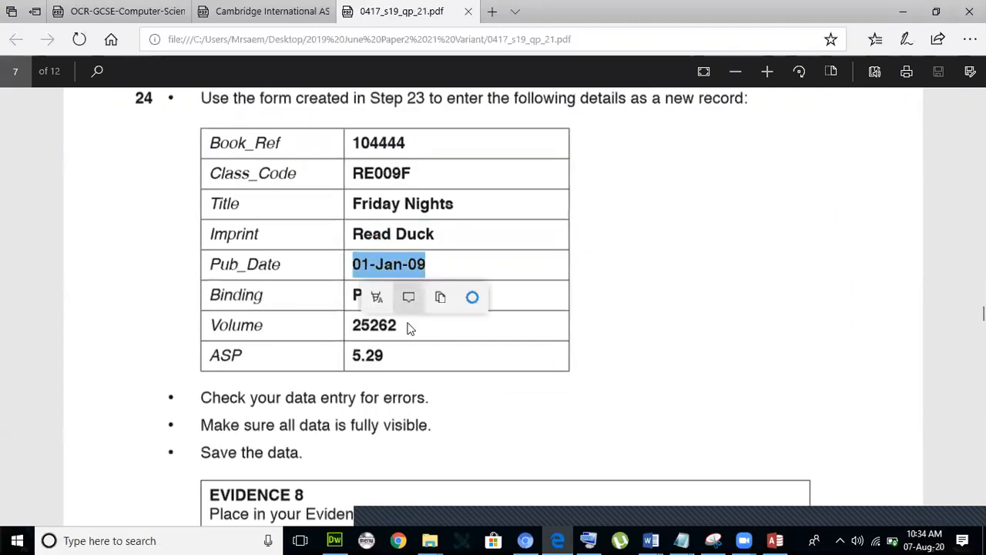
{"action": "key", "text": "alt+Tab"}
{"action": "left_click", "coordinate": [370, 328]}
{"action": "key", "text": "ctrl+v"}
Step: Copy the binding Paperback from the exam paper into the form's Binding field
{"action": "key", "text": "alt+Tab"}
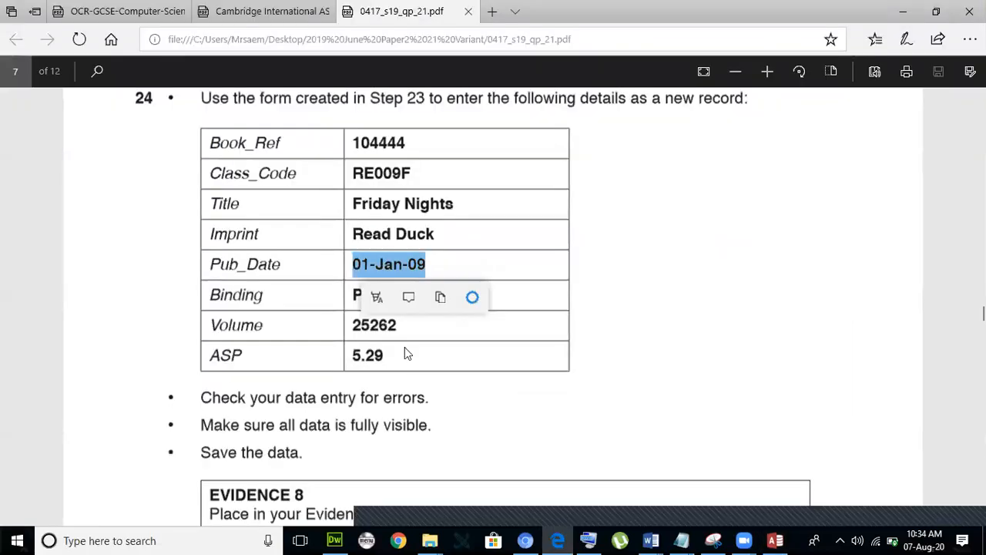
{"action": "left_click", "coordinate": [210, 295]}
{"action": "left_click_drag", "start_coordinate": [396, 294], "coordinate": [357, 295]}
{"action": "left_click", "coordinate": [388, 327]}
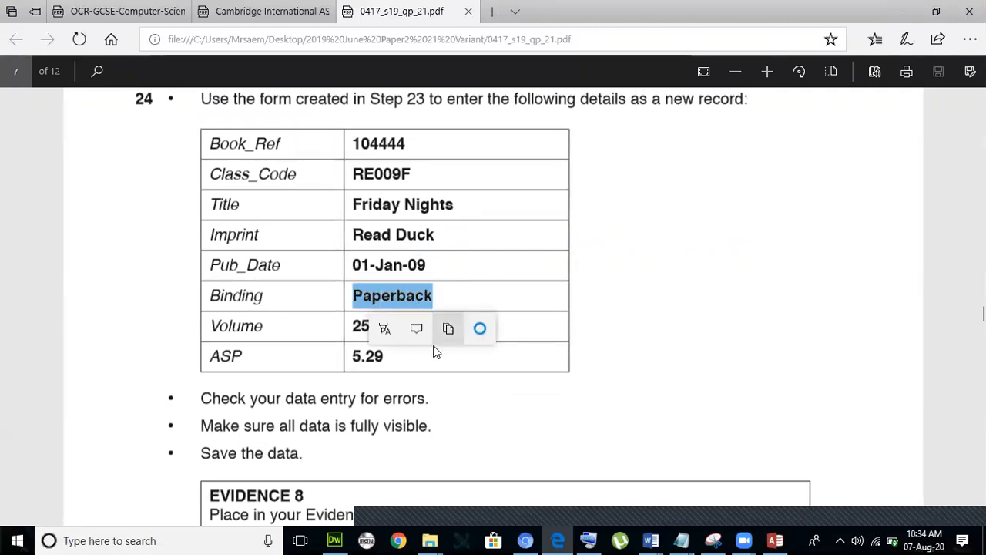
{"action": "key", "text": "alt+Tab"}
{"action": "key", "text": "ctrl+v"}
Step: Copy the volume 25262 from the exam paper into the form's Volume field
{"action": "key", "text": "alt+Tab"}
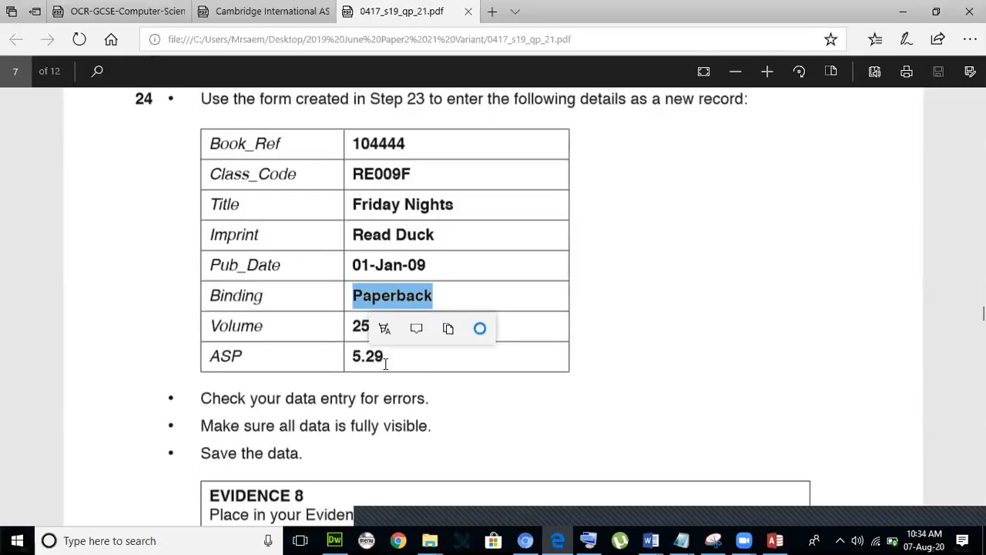
{"action": "left_click", "coordinate": [356, 326]}
{"action": "left_click_drag", "start_coordinate": [356, 327], "coordinate": [407, 327]}
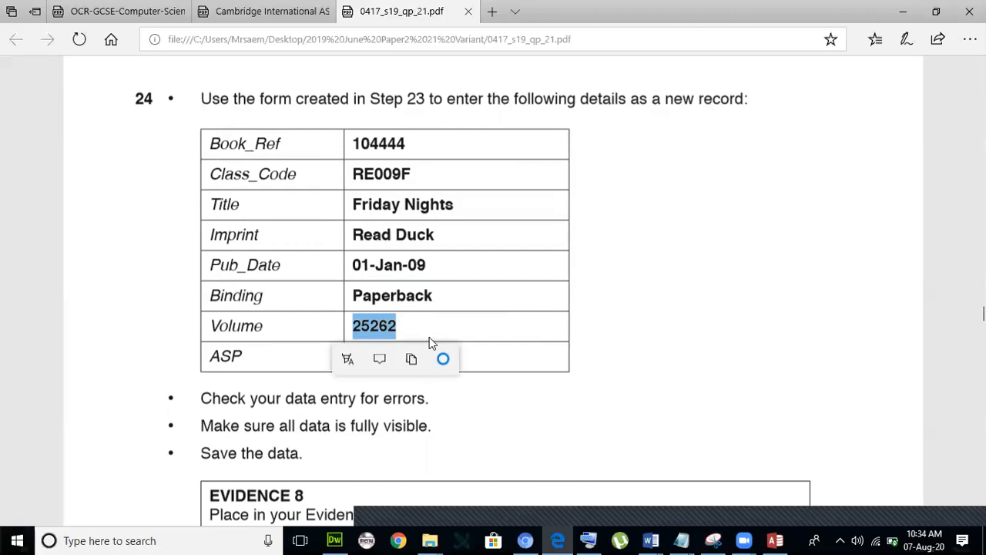
{"action": "key", "text": "alt+Tab"}
{"action": "left_click", "coordinate": [357, 384]}
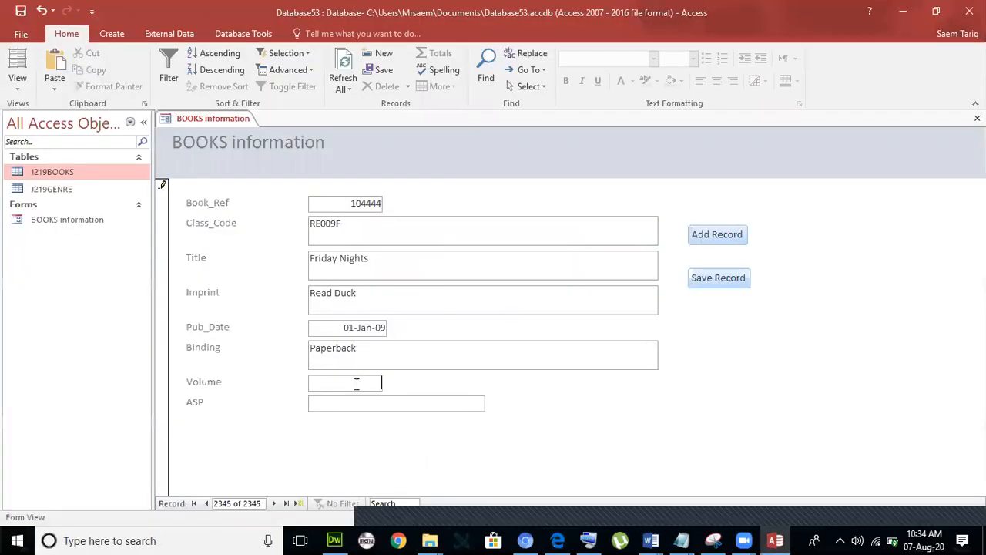
{"action": "key", "text": "ctrl+v"}
Step: Look up the ASP in the exam paper, enter 5.29 in the form's ASP field and save the new record
{"action": "key", "text": "alt+Tab"}
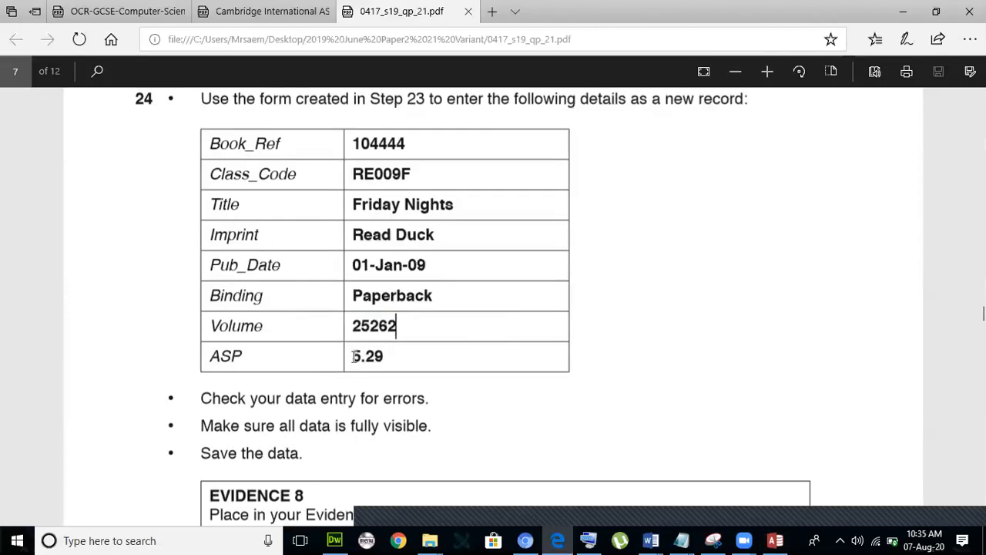
{"action": "double_click", "coordinate": [354, 357]}
{"action": "left_click", "coordinate": [389, 365]}
{"action": "left_click_drag", "start_coordinate": [353, 354], "coordinate": [382, 358]}
{"action": "left_click", "coordinate": [412, 361]}
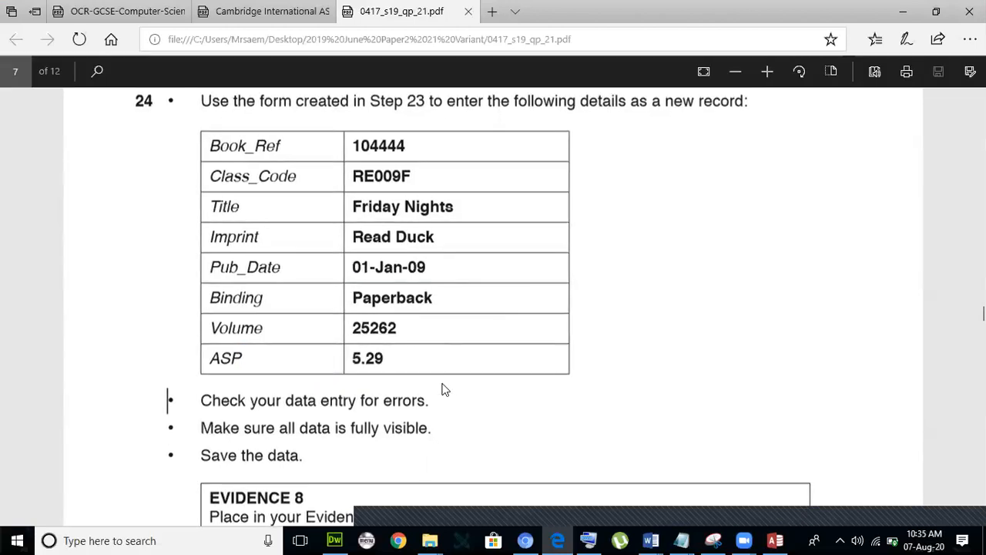
{"action": "key", "text": "alt+Tab"}
{"action": "left_click", "coordinate": [392, 401]}
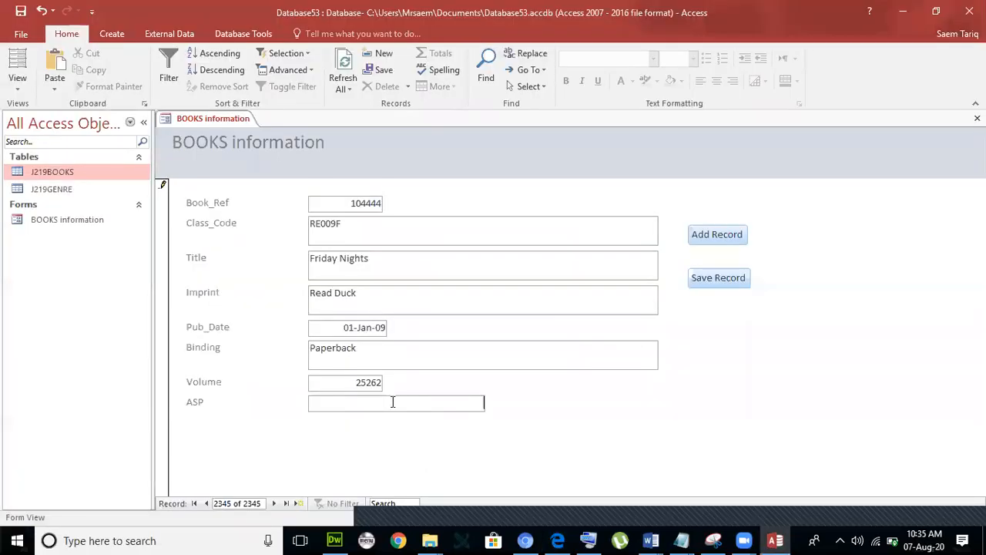
{"action": "type", "text": "5.29"}
{"action": "left_click", "coordinate": [718, 278]}
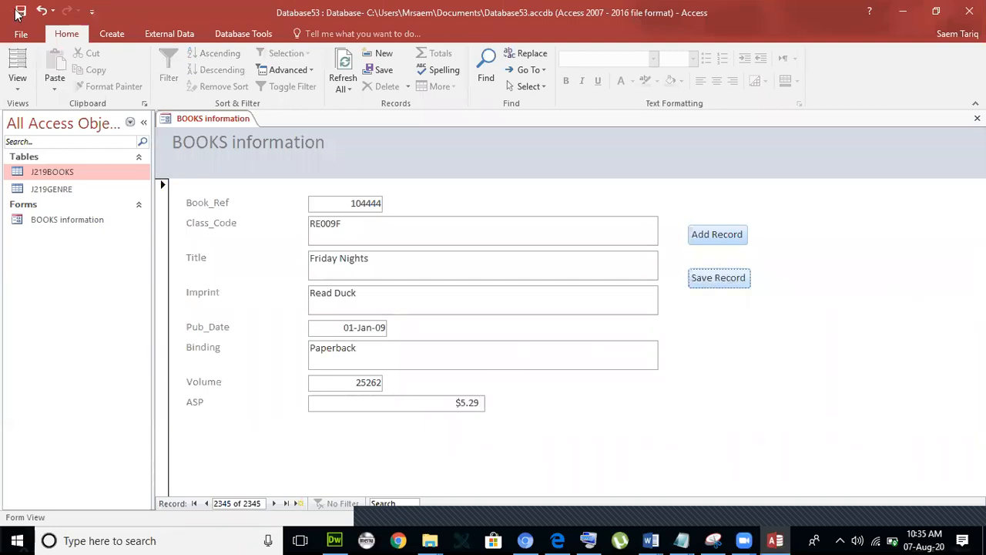
Step: Read the rest of question 24 in the exam paper, down to the Evidence 8 requirement
{"action": "key", "text": "alt+Tab"}
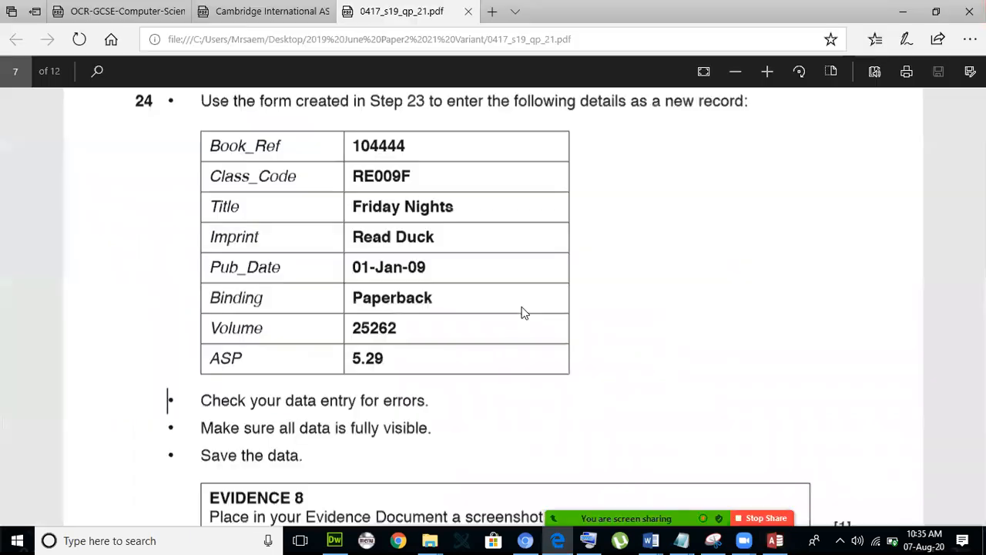
{"action": "scroll", "coordinate": [550, 339], "scroll_direction": "down", "scroll_amount": 1}
{"action": "scroll", "coordinate": [416, 282], "scroll_direction": "down", "scroll_amount": 2}
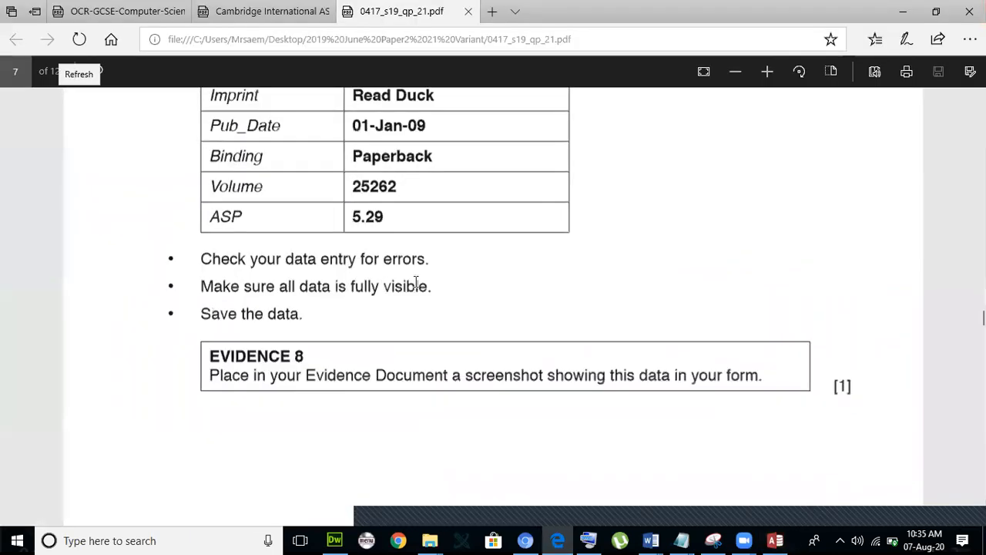
Step: Open the J219BOOKS table in Access, fit the Title column to its contents and close the table
{"action": "key", "text": "alt+Tab"}
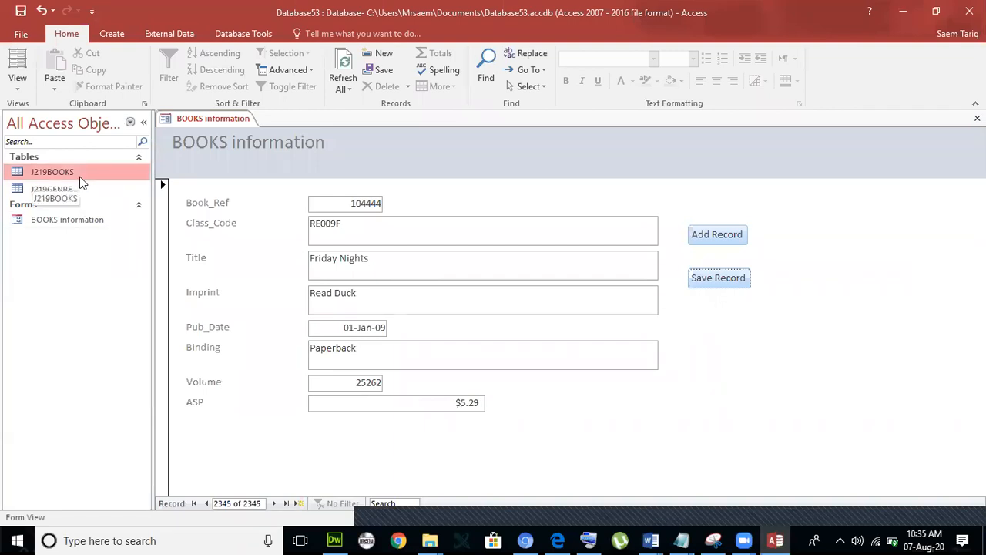
{"action": "double_click", "coordinate": [110, 177]}
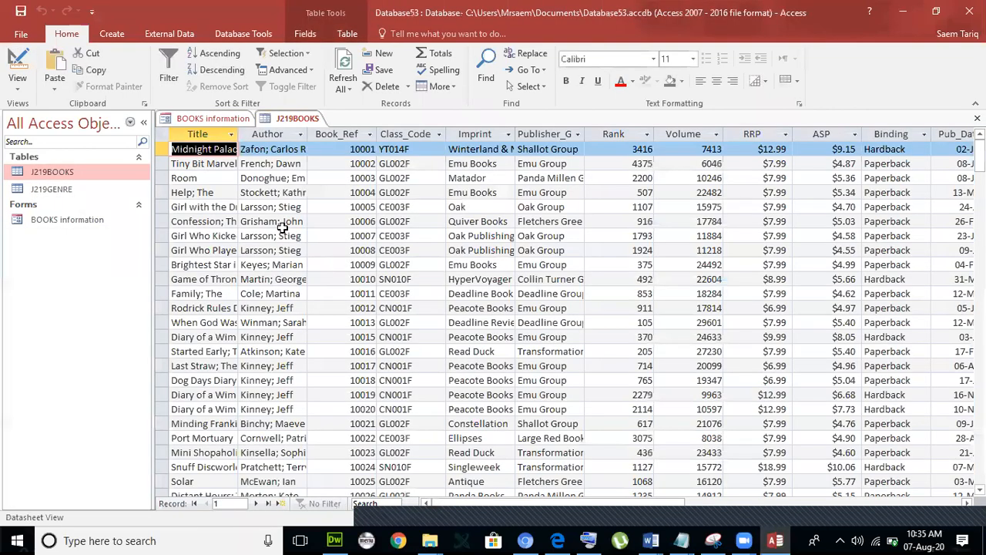
{"action": "double_click", "coordinate": [238, 136]}
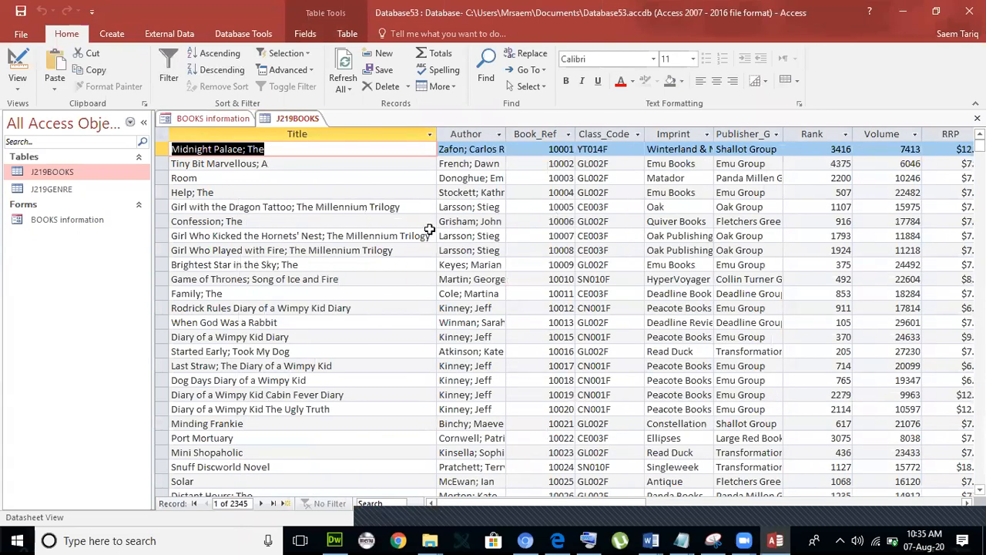
{"action": "scroll", "coordinate": [430, 229], "scroll_direction": "down", "scroll_amount": 5}
{"action": "scroll", "coordinate": [430, 229], "scroll_direction": "up", "scroll_amount": 5}
{"action": "left_click", "coordinate": [977, 117]}
{"action": "left_click", "coordinate": [438, 309]}
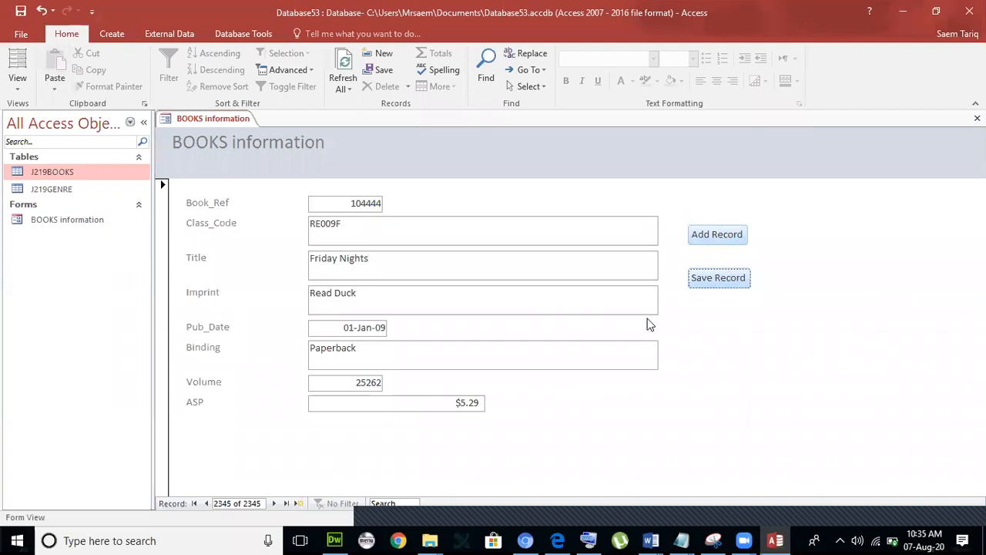
Step: Save the form's record again and bring up question 25 in the exam paper
{"action": "left_click", "coordinate": [712, 281]}
{"action": "key", "text": "alt+Tab"}
{"action": "scroll", "coordinate": [322, 359], "scroll_direction": "down", "scroll_amount": 5}
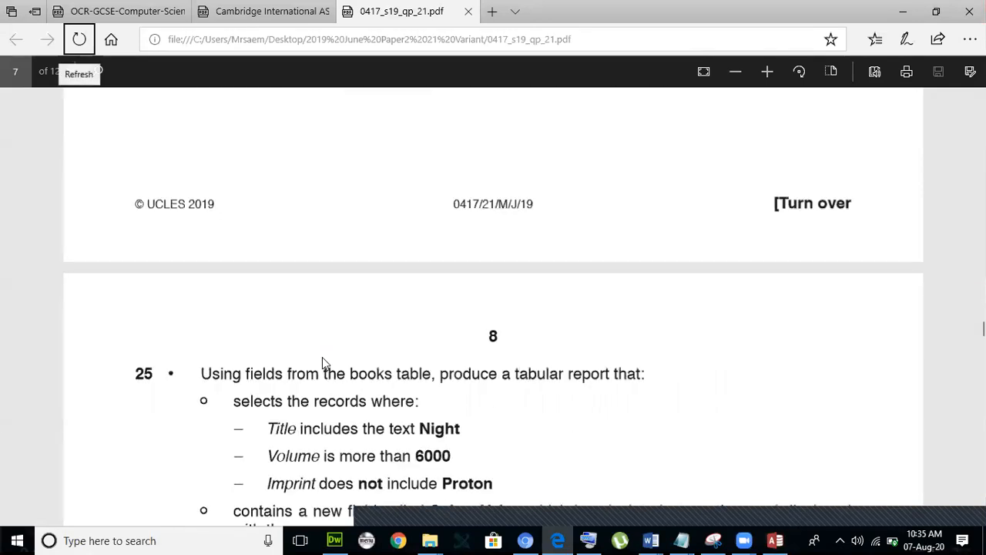
Step: Read question 25's report requirements in the exam paper and close the BOOKS information form in Access
{"action": "scroll", "coordinate": [323, 359], "scroll_direction": "down", "scroll_amount": 3}
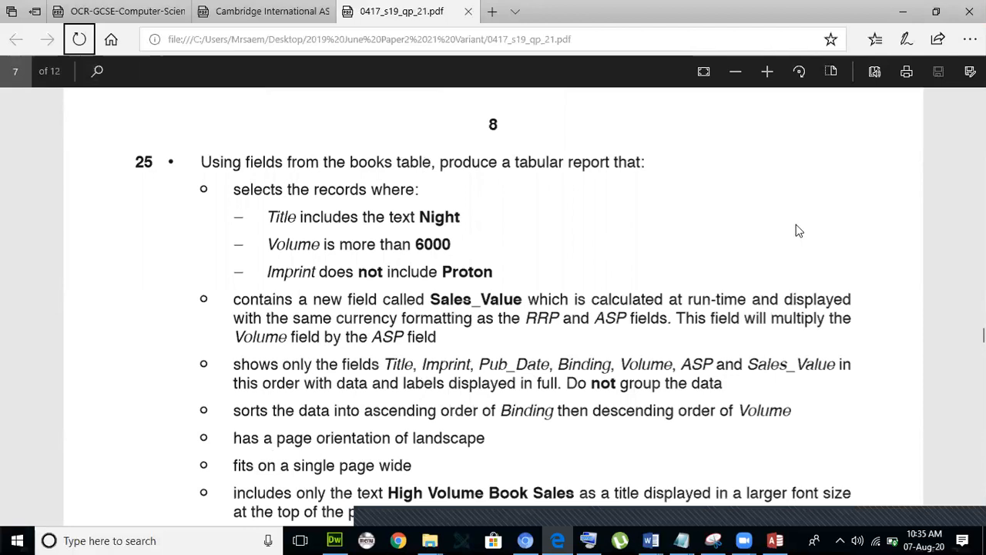
{"action": "key", "text": "alt+Tab"}
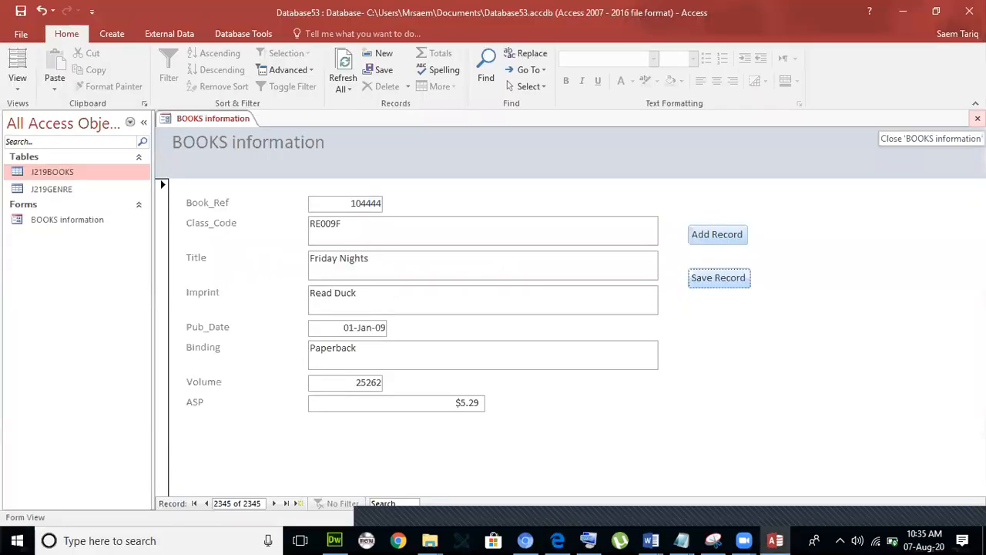
{"action": "left_click", "coordinate": [977, 118]}
{"action": "key", "text": "alt+Tab"}
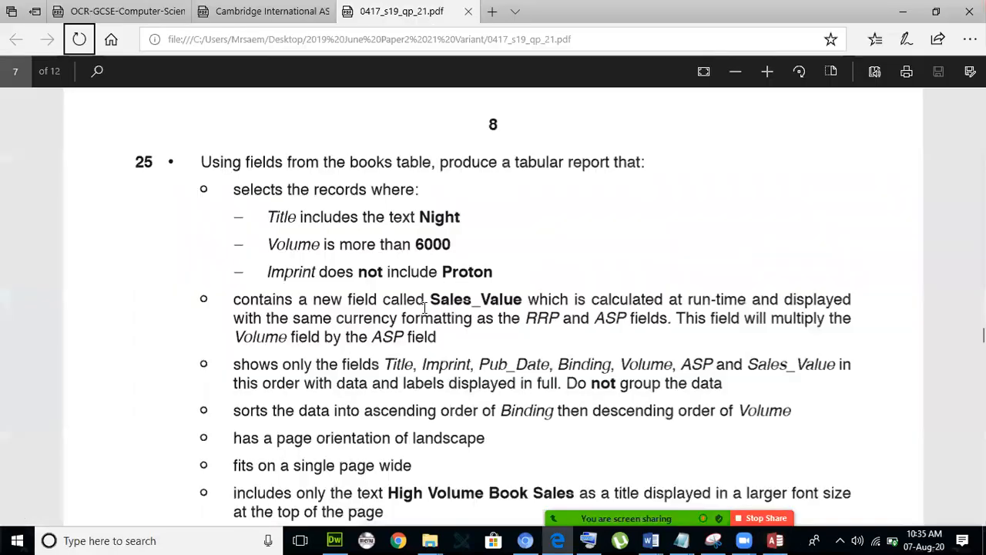
Step: Create a new query in Access containing the J219BOOKS and J219GENRE tables, and enlarge the J219BOOKS box to show all its fields
{"action": "key", "text": "alt+Tab"}
{"action": "left_click", "coordinate": [116, 35]}
{"action": "left_click", "coordinate": [221, 93]}
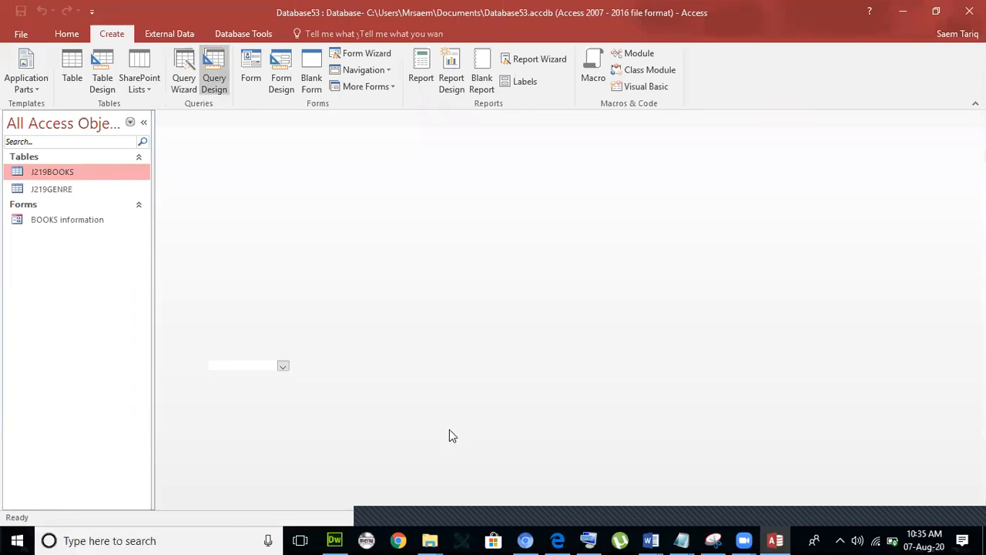
{"action": "key", "text": "Down"}
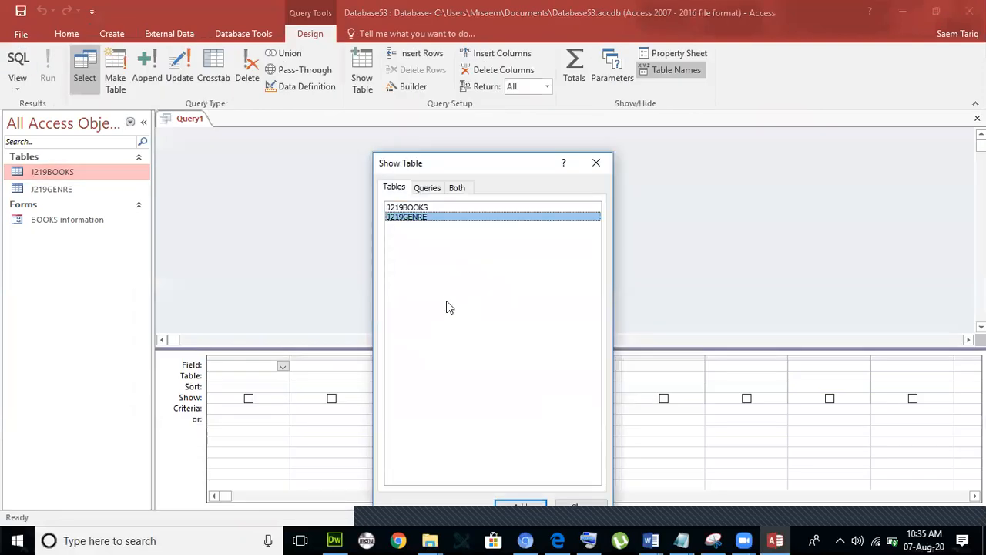
{"action": "left_click", "coordinate": [397, 208], "text": "shift"}
{"action": "left_click", "coordinate": [508, 504]}
{"action": "left_click", "coordinate": [596, 163]}
{"action": "left_click", "coordinate": [286, 233]}
{"action": "left_click_drag", "start_coordinate": [292, 238], "coordinate": [293, 331]}
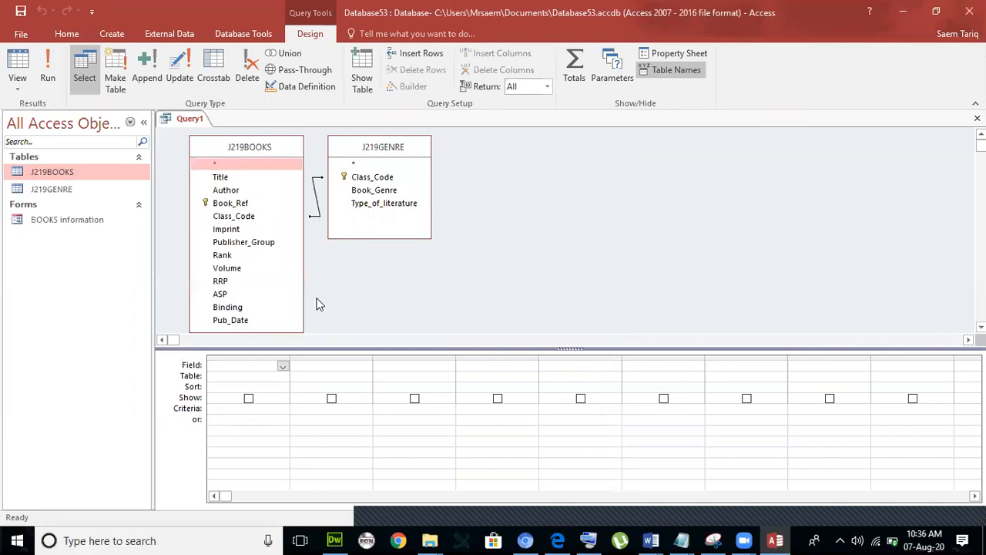
Step: Check question 25's record selection in the exam paper and add all J219BOOKS fields to the query grid
{"action": "key", "text": "alt+Tab"}
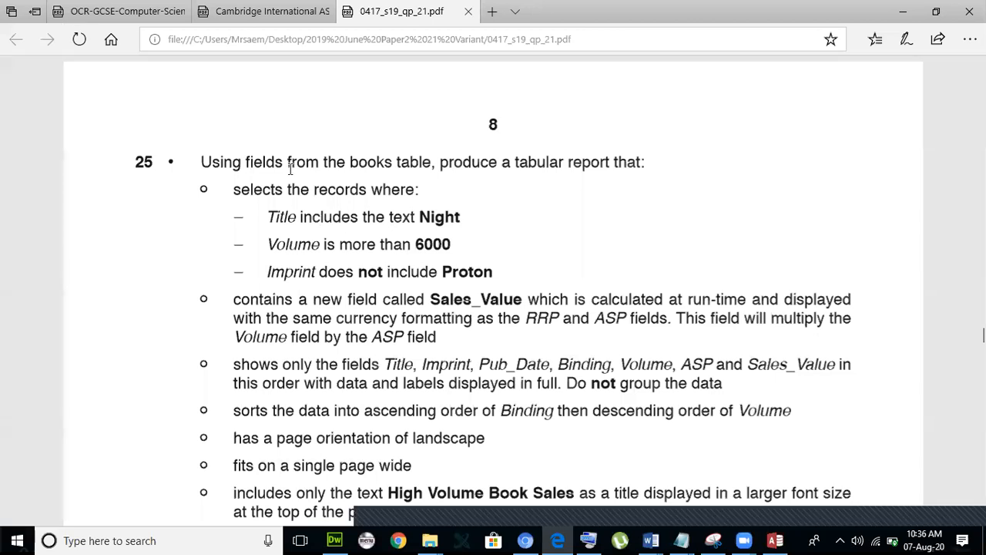
{"action": "scroll", "coordinate": [290, 168], "scroll_direction": "down", "scroll_amount": 1}
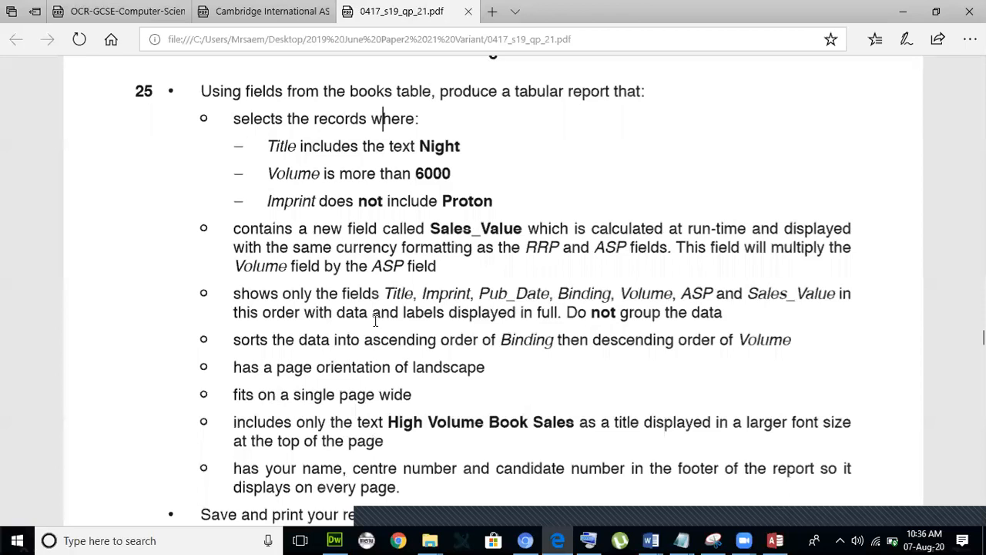
{"action": "key", "text": "alt+Tab"}
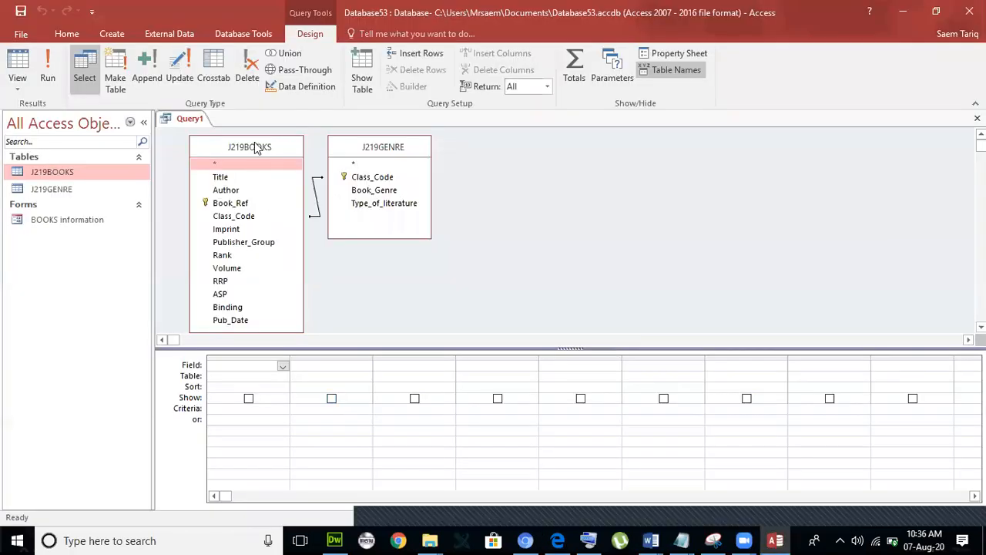
{"action": "key", "text": "alt+Tab"}
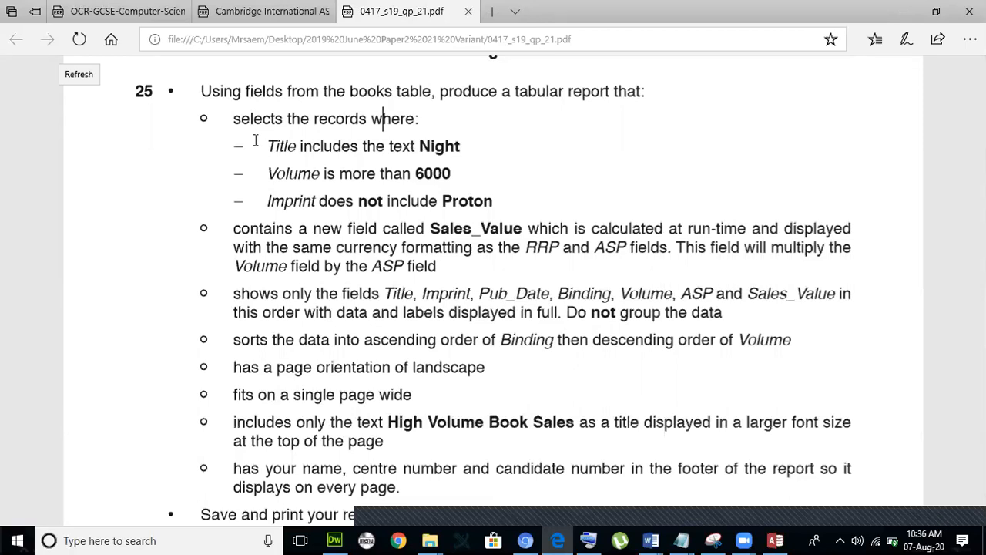
{"action": "key", "text": "alt+Tab"}
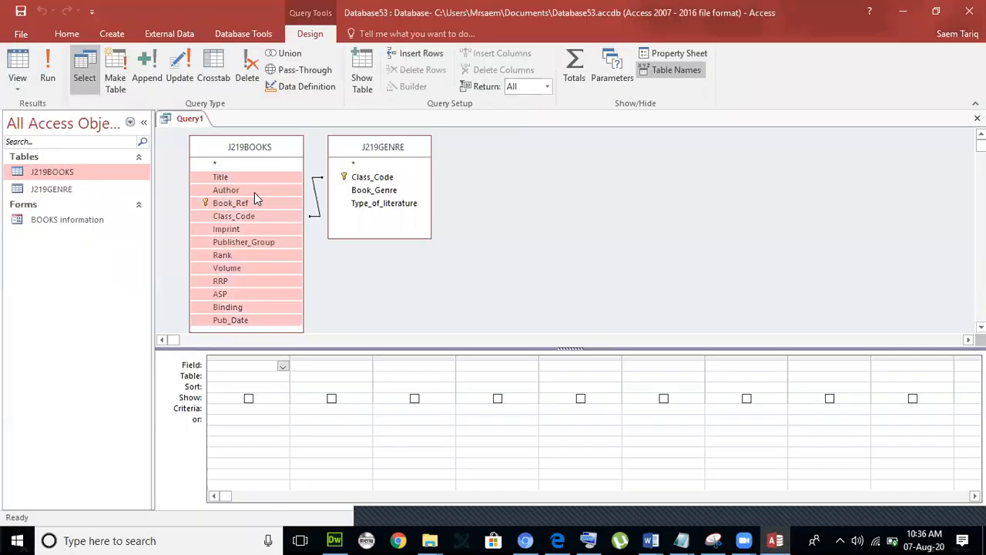
{"action": "left_click_drag", "start_coordinate": [254, 192], "coordinate": [235, 366]}
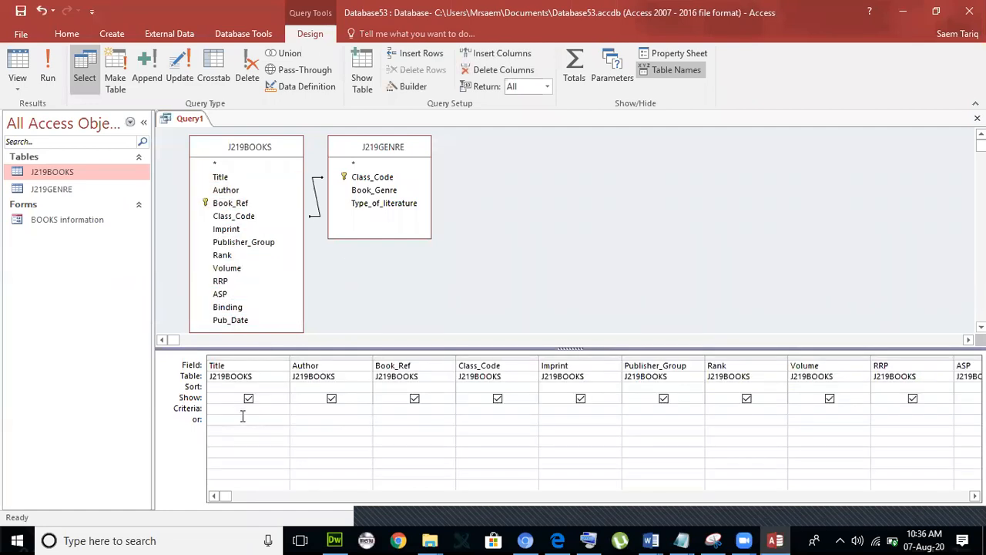
Step: Run the query in Access and copy the word Night from question 25's Title condition in the exam paper
{"action": "left_click", "coordinate": [51, 71]}
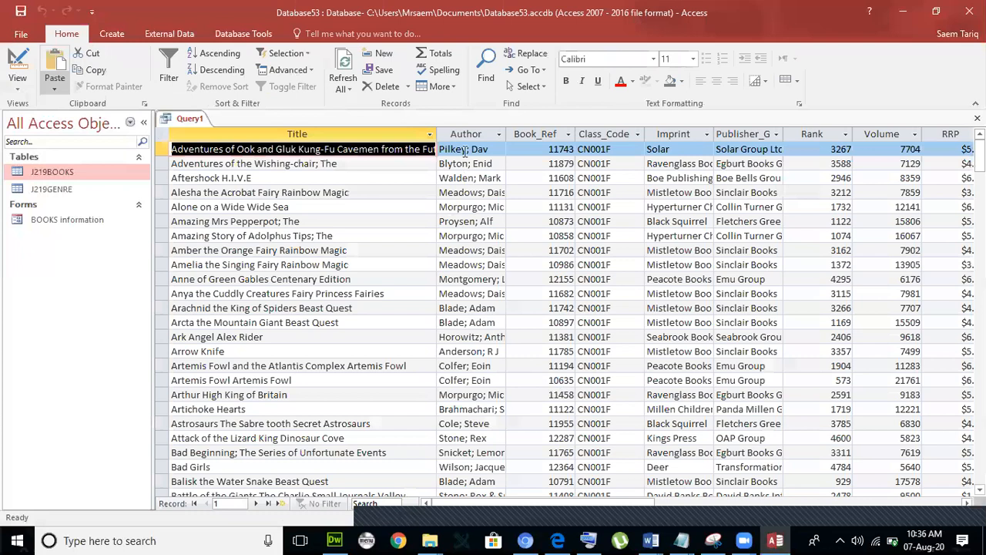
{"action": "key", "text": "alt+Tab"}
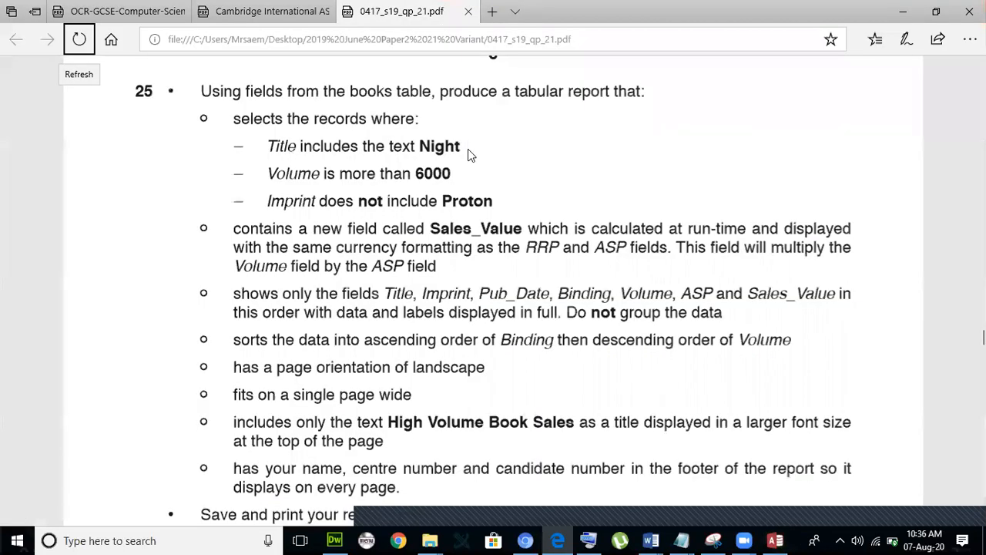
{"action": "double_click", "coordinate": [425, 151]}
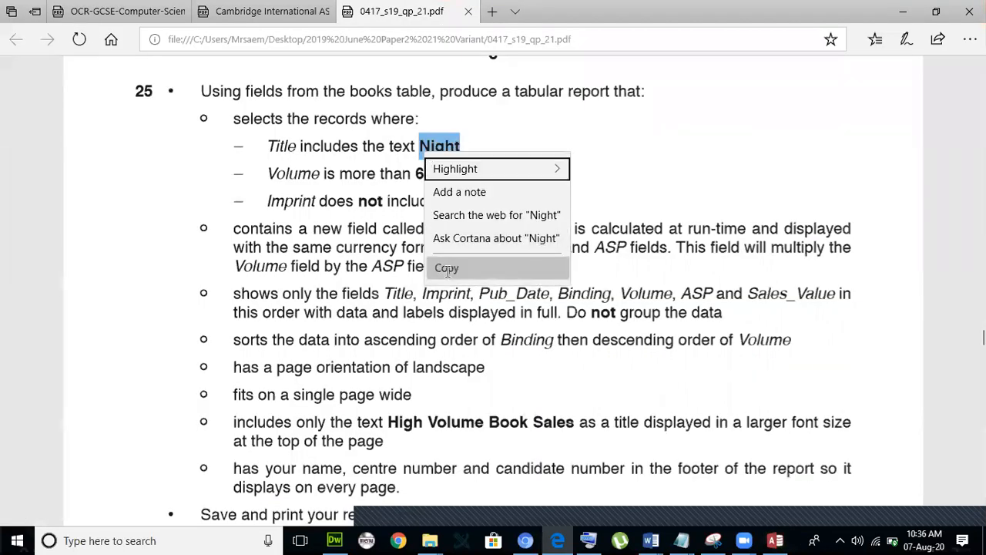
{"action": "key", "text": "alt+Tab"}
{"action": "left_click", "coordinate": [47, 77]}
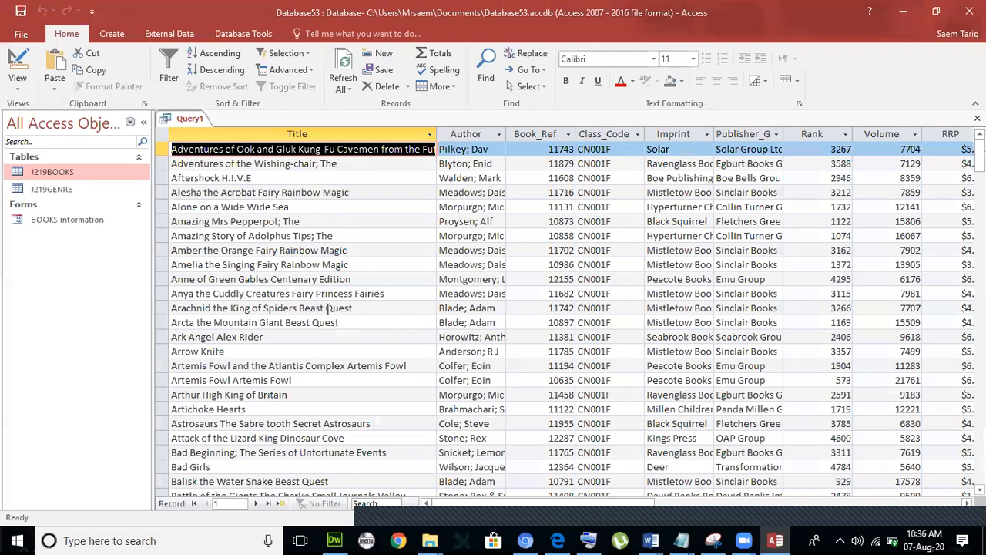
{"action": "left_click", "coordinate": [176, 249]}
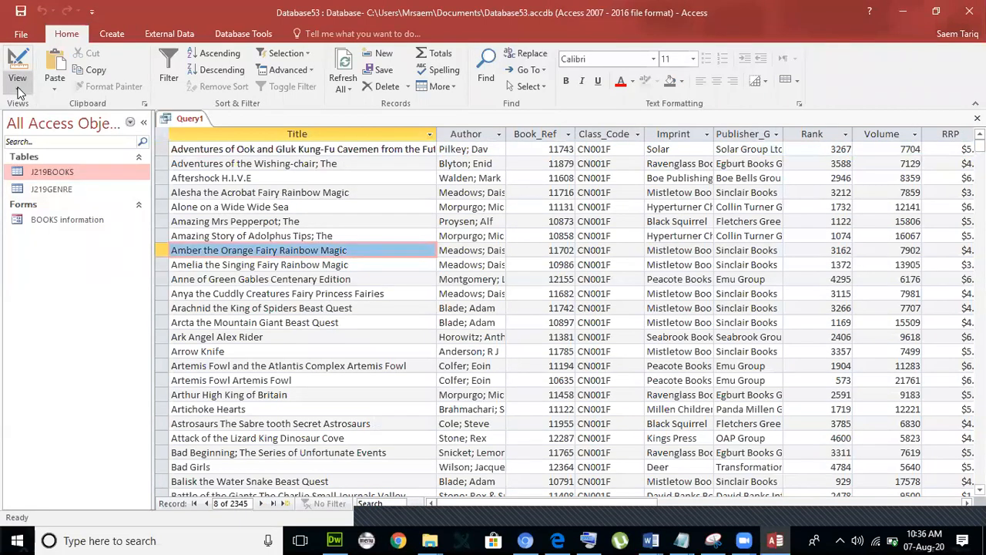
Step: Set the query's Title criterion to *Night* in Design View and run the query
{"action": "left_click", "coordinate": [19, 89]}
{"action": "left_click", "coordinate": [61, 175]}
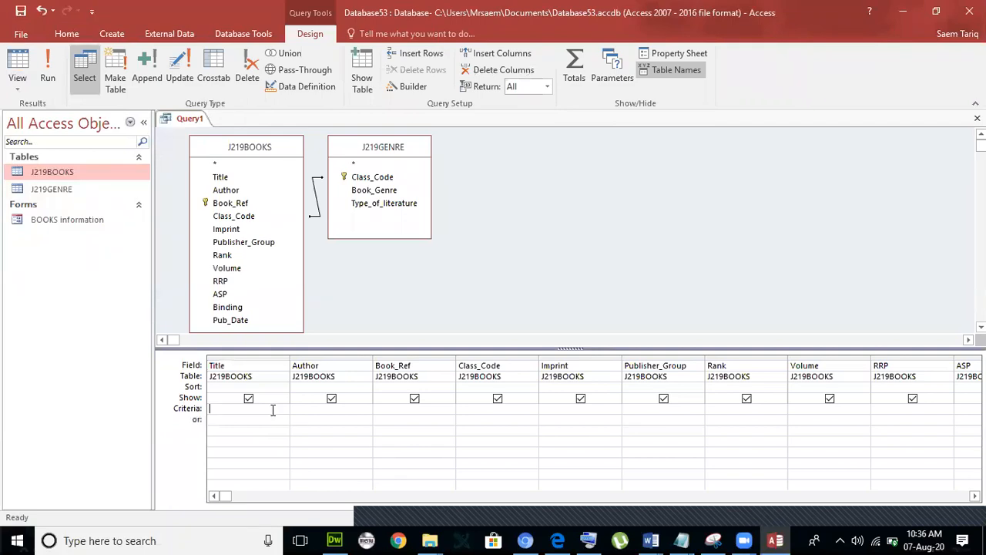
{"action": "type", "text": "*Night*"}
{"action": "left_click", "coordinate": [220, 429]}
{"action": "left_click", "coordinate": [48, 68]}
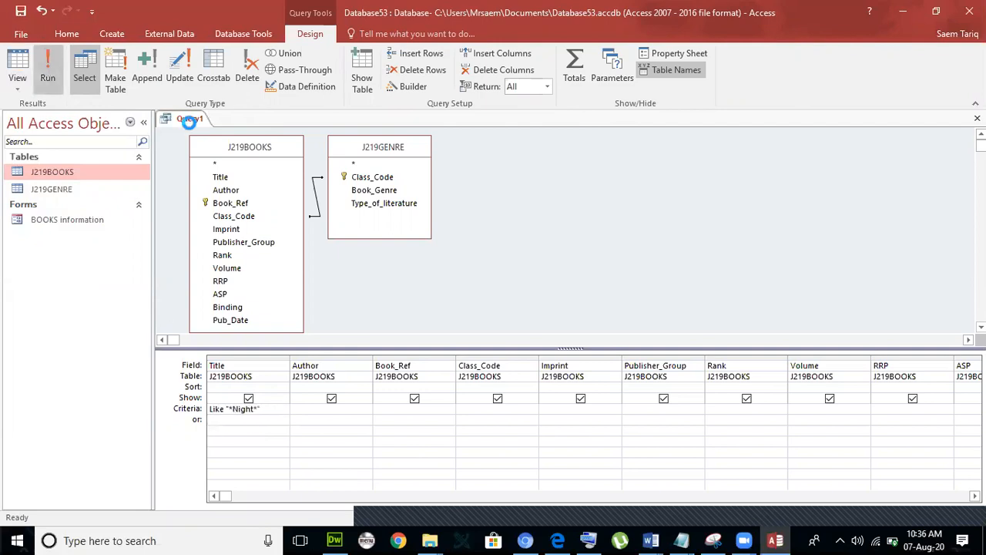
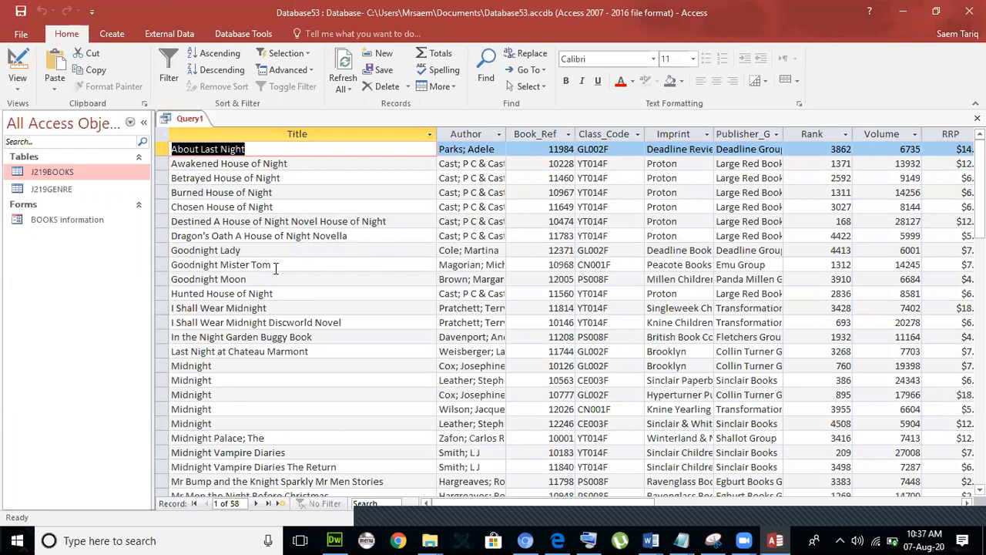
Step: Return the query to Design View and narrow the Title column of the grid slightly
{"action": "left_click", "coordinate": [17, 81]}
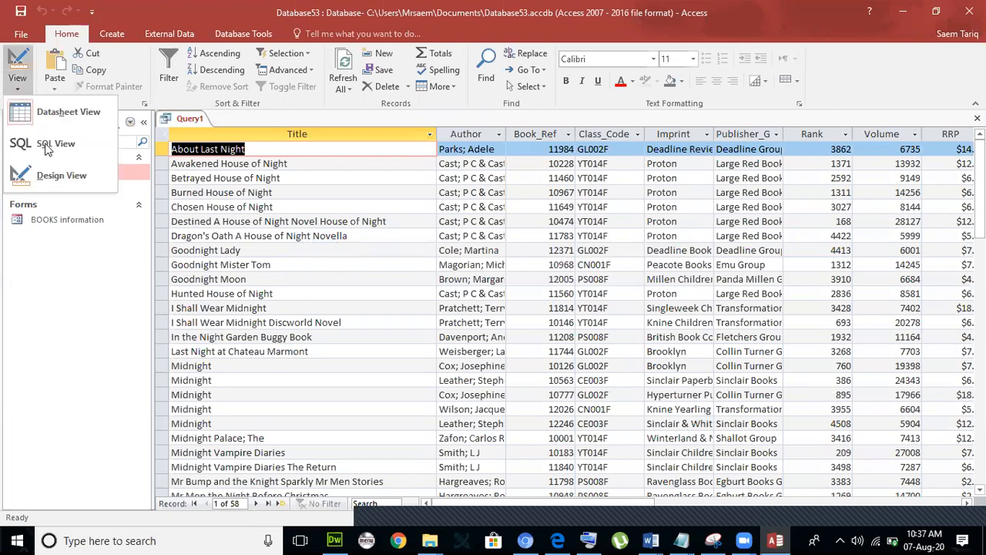
{"action": "left_click", "coordinate": [48, 171]}
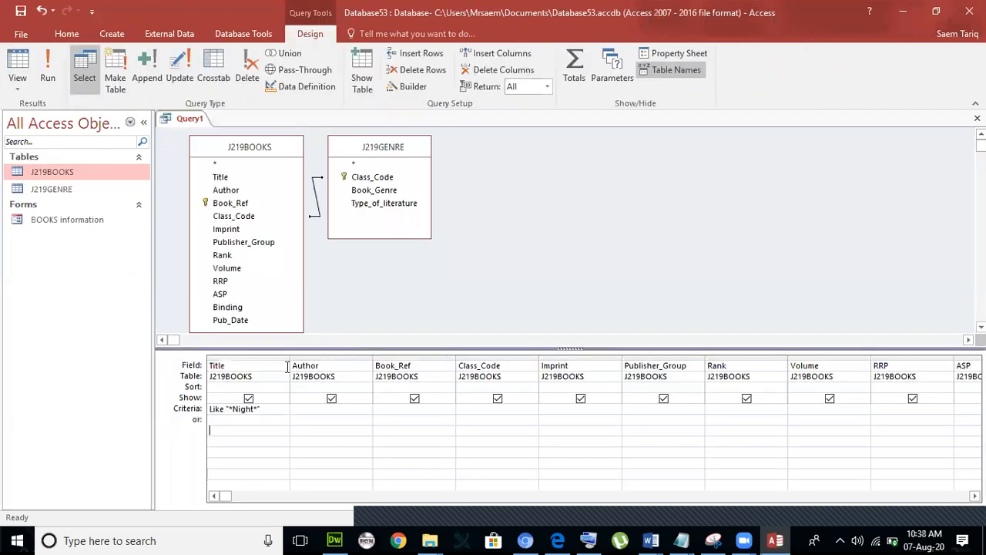
{"action": "left_click_drag", "start_coordinate": [290, 359], "coordinate": [270, 359]}
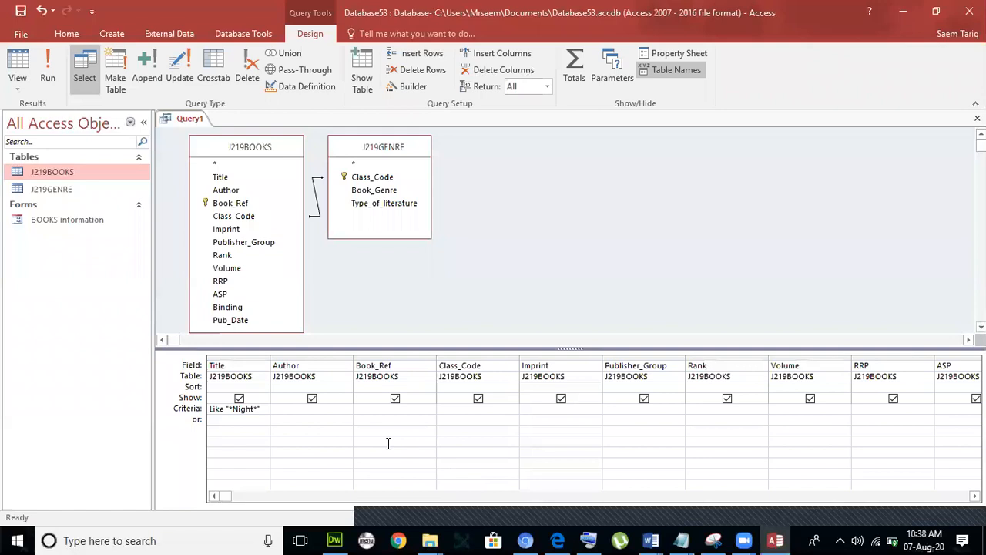
Step: Look up the Volume condition in the exam paper, set the Volume criterion to >6000 and run the query to check that column
{"action": "key", "text": "alt+Tab"}
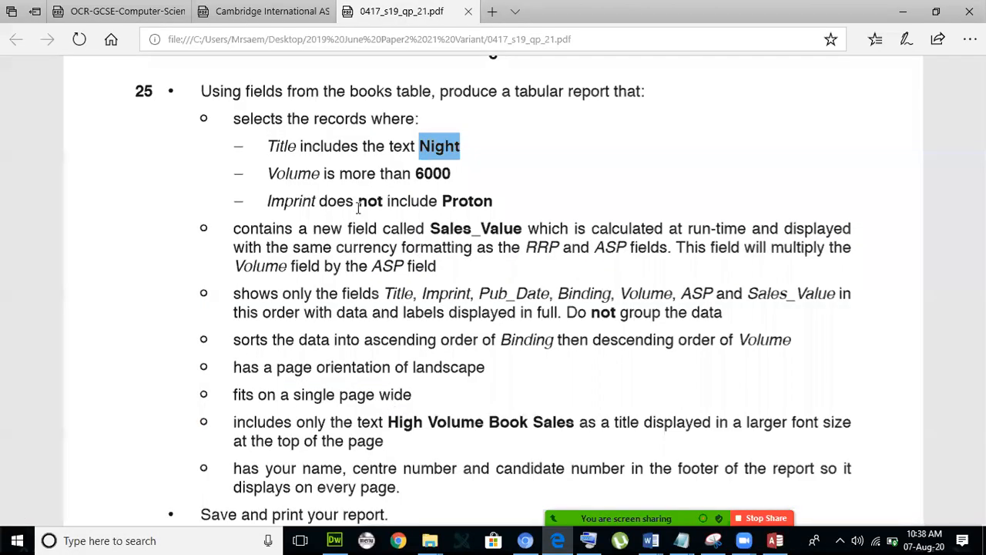
{"action": "double_click", "coordinate": [461, 178]}
{"action": "key", "text": "alt+Tab"}
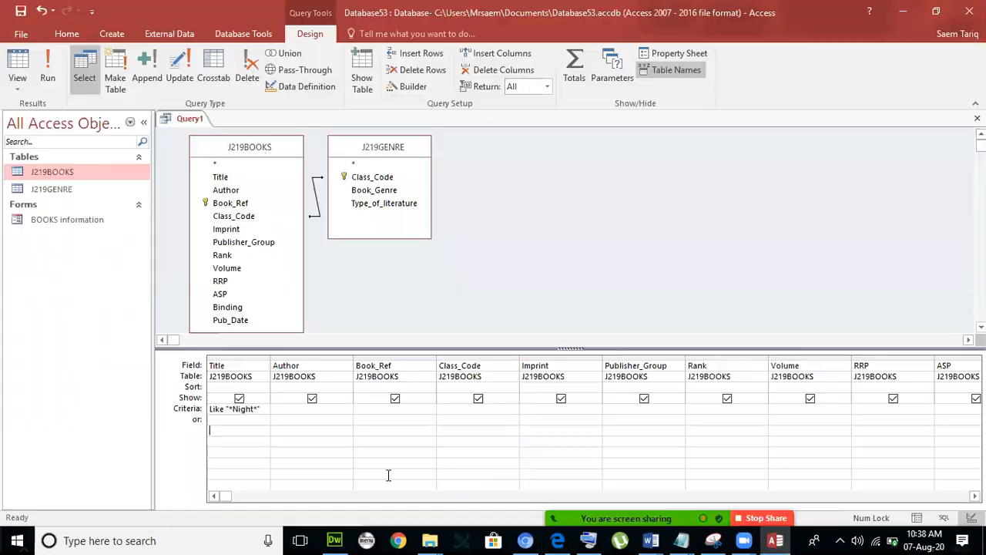
{"action": "left_click", "coordinate": [784, 408]}
{"action": "type", "text": ">"}
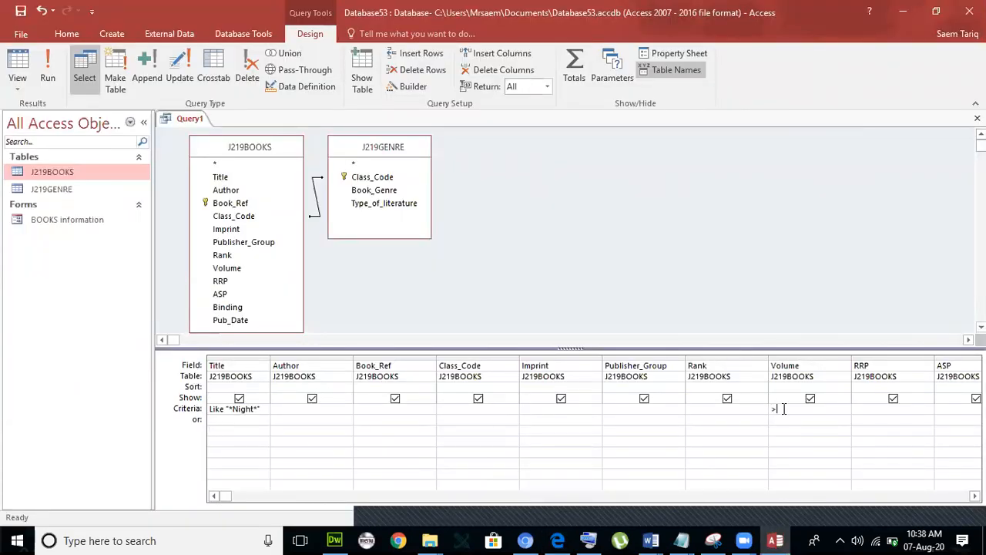
{"action": "type", "text": "6000"}
{"action": "left_click", "coordinate": [48, 71]}
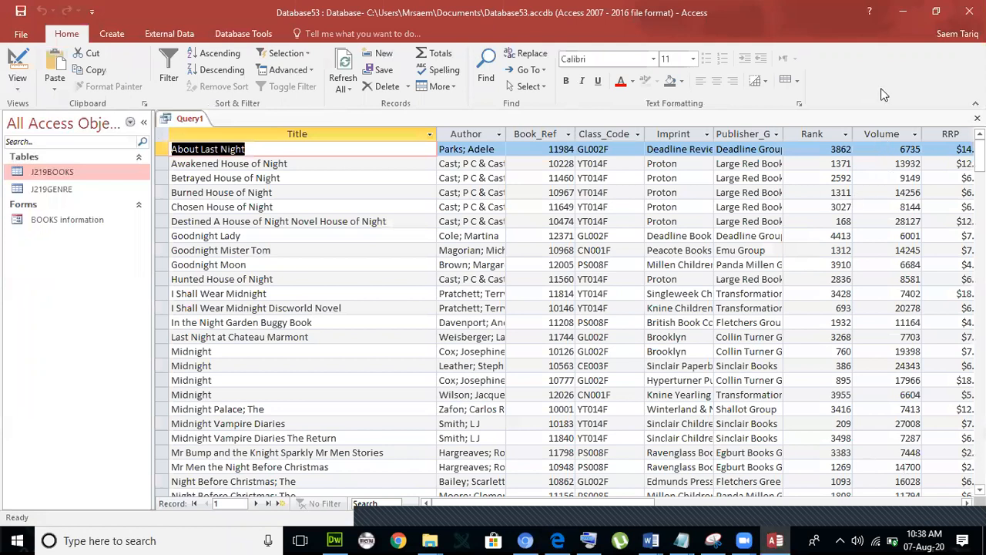
{"action": "left_click", "coordinate": [880, 133]}
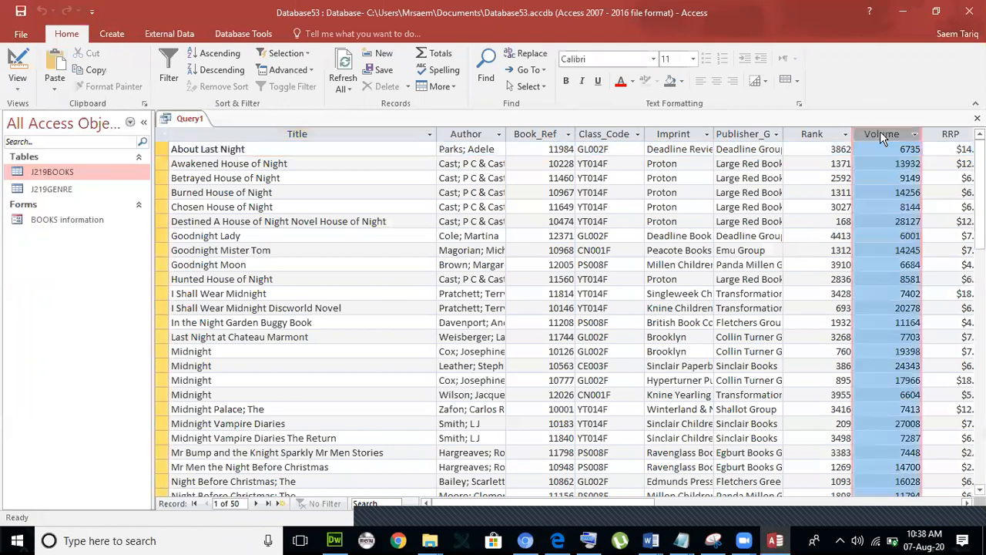
Step: Return the query to Design View and read question 25's Imprint condition in the exam paper
{"action": "left_click", "coordinate": [17, 80]}
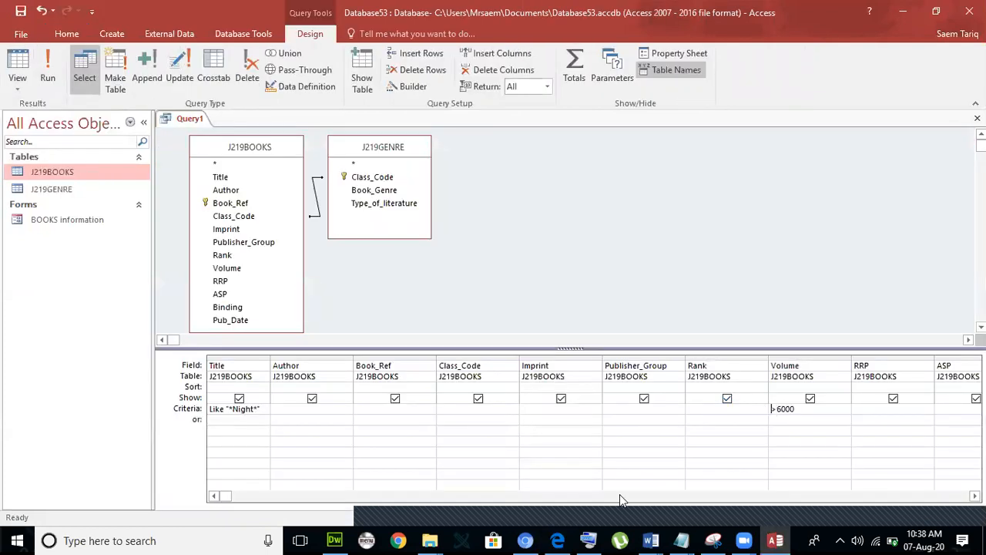
{"action": "left_click", "coordinate": [557, 540]}
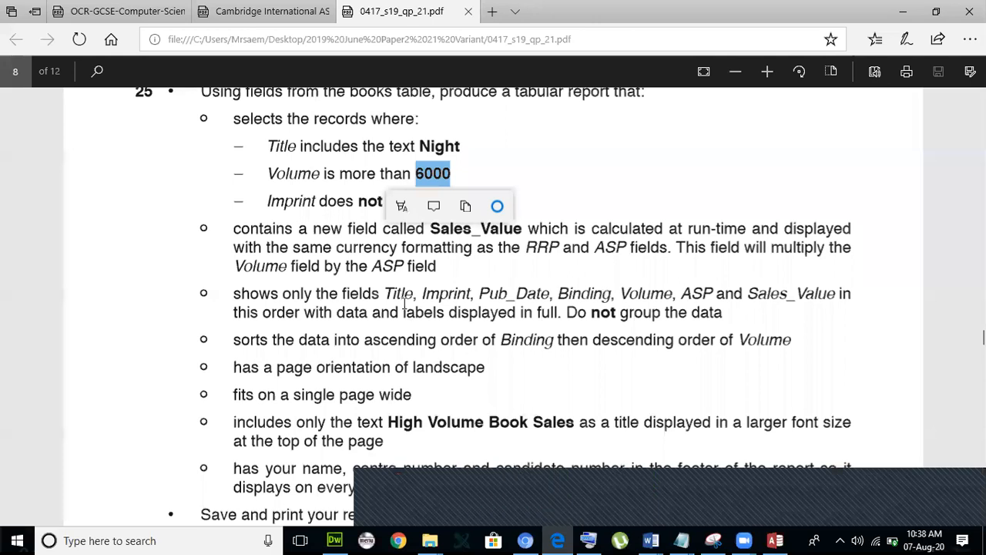
{"action": "left_click", "coordinate": [403, 304]}
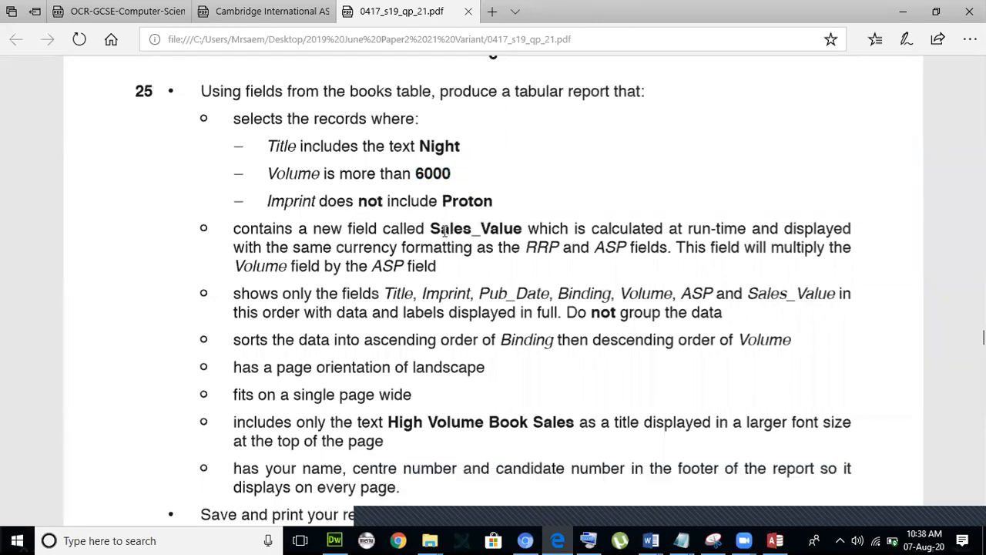
{"action": "key", "text": "alt+Tab"}
Step: Run the query again, fit the Imprint column to its contents and examine the imprints for Proton
{"action": "left_click", "coordinate": [54, 77]}
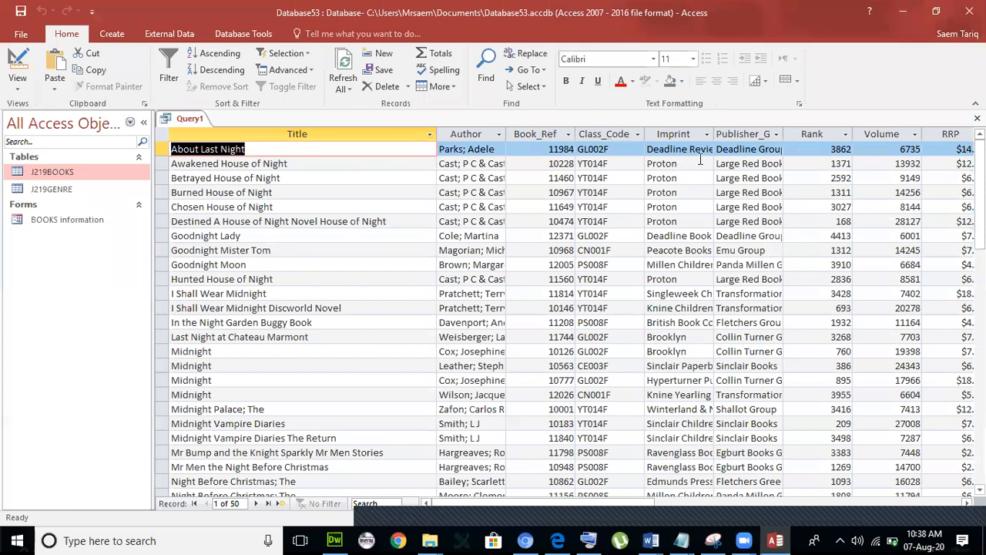
{"action": "double_click", "coordinate": [714, 134]}
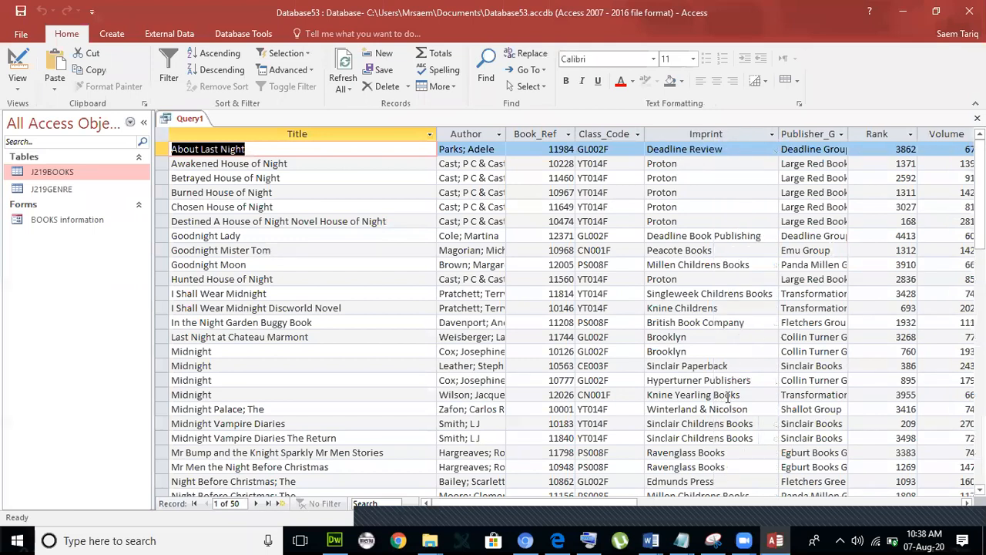
{"action": "left_click", "coordinate": [693, 220]}
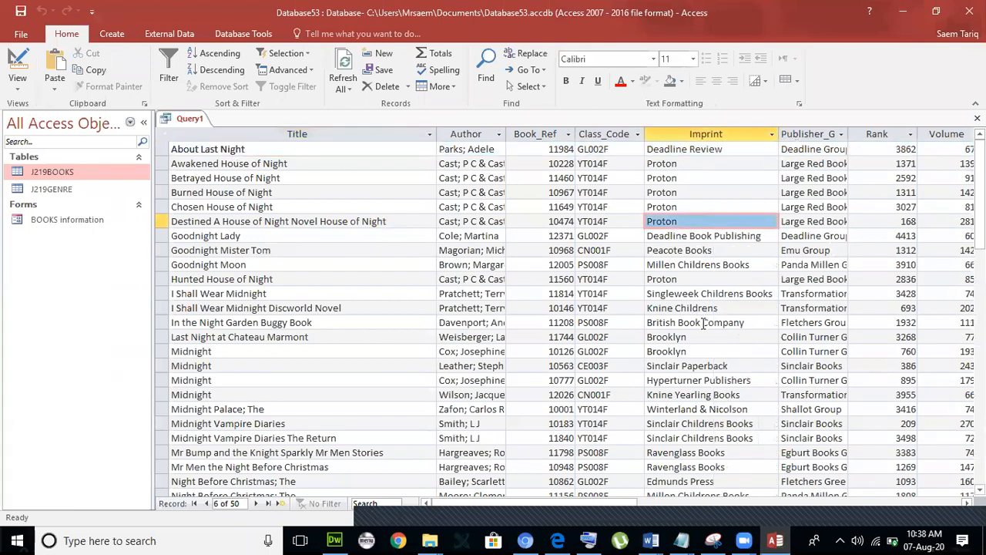
{"action": "scroll", "coordinate": [703, 323], "scroll_direction": "down", "scroll_amount": 7}
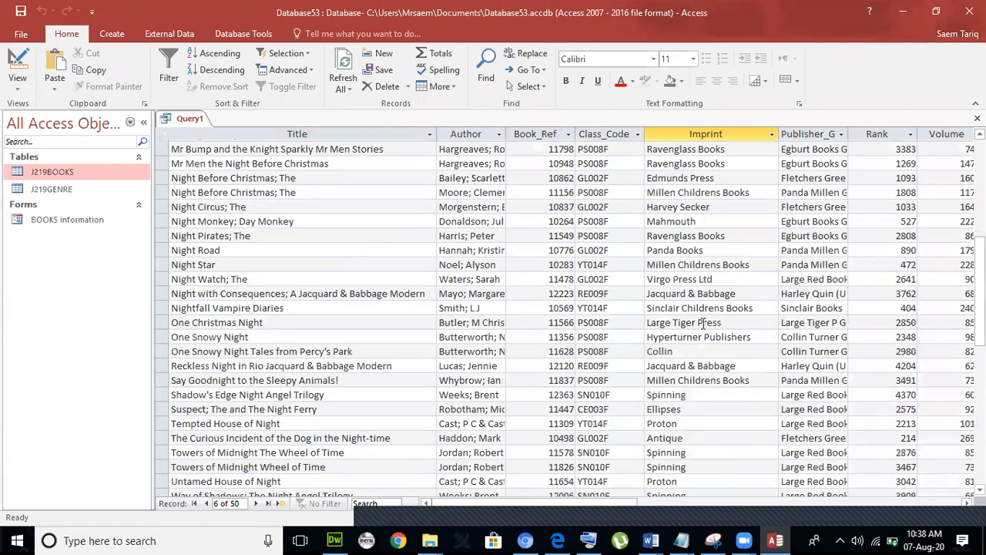
Step: Return the query to Design View and try Null Proton as the Imprint criterion
{"action": "left_click", "coordinate": [17, 84]}
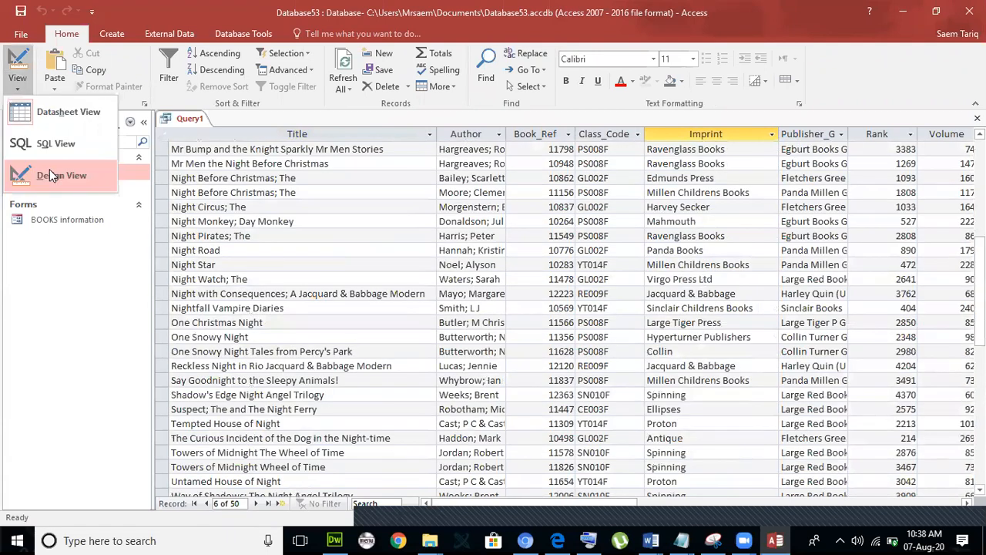
{"action": "left_click", "coordinate": [52, 178]}
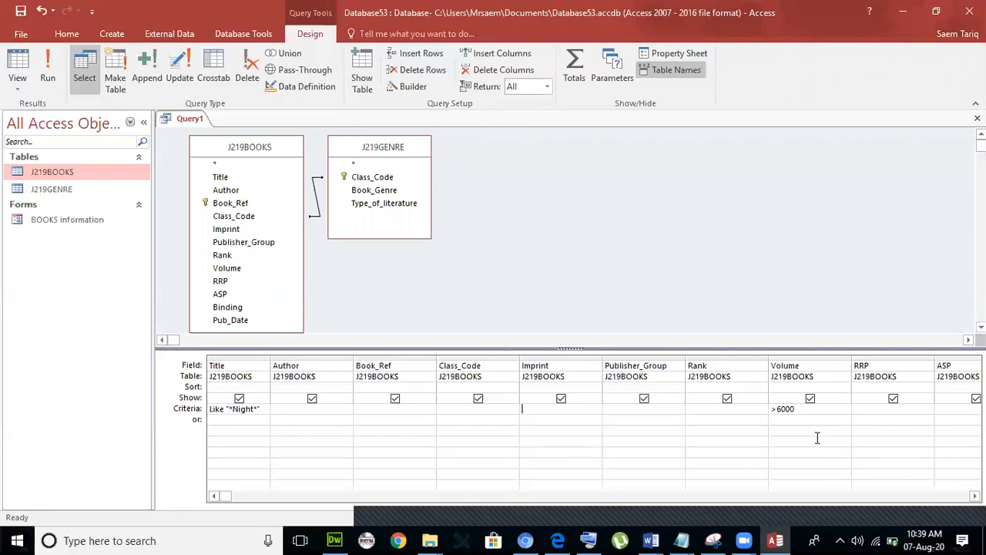
{"action": "type", "text": "Null Proton"}
{"action": "left_click", "coordinate": [540, 428]}
{"action": "left_click", "coordinate": [498, 313]}
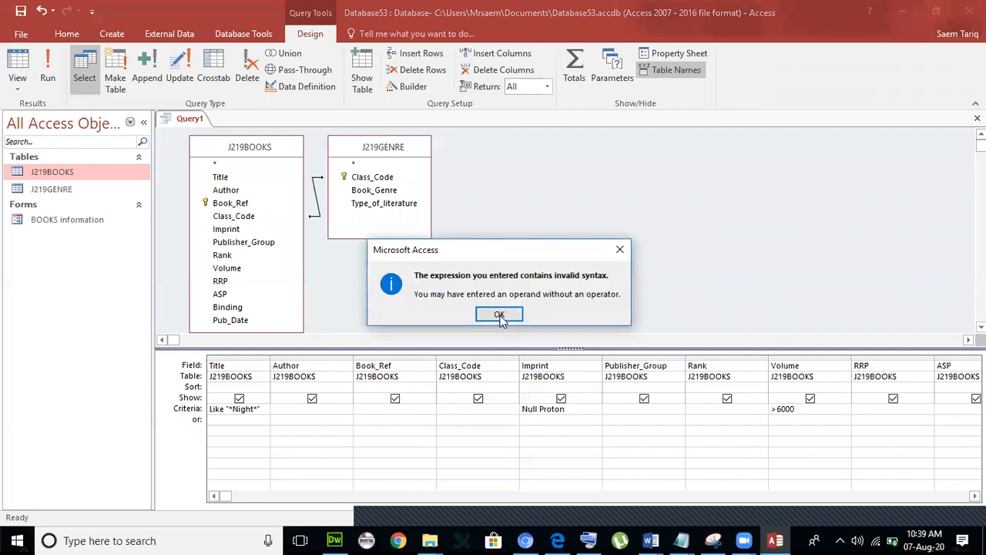
Step: Correct the Imprint criterion to Not Proton and run the query
{"action": "left_click", "coordinate": [573, 414]}
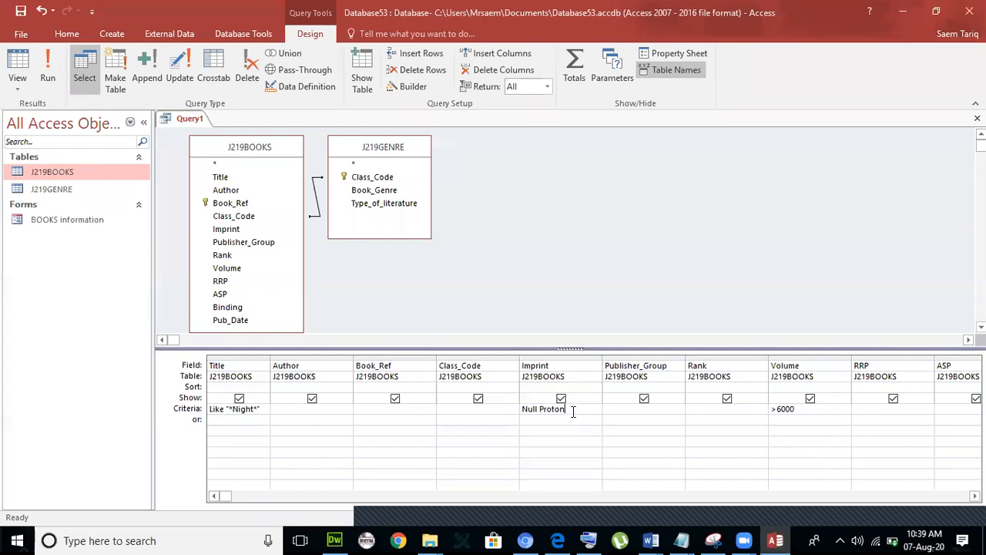
{"action": "key", "text": "Left"}
{"action": "key", "text": "Left"}
{"action": "key", "text": "Left"}
{"action": "key", "text": "Left"}
{"action": "key", "text": "Left"}
{"action": "key", "text": "Left"}
{"action": "key", "text": "Left"}
{"action": "key", "text": "BackSpace"}
{"action": "key", "text": "BackSpace"}
{"action": "key", "text": "BackSpace"}
{"action": "type", "text": "ot"}
{"action": "left_click", "coordinate": [534, 435]}
{"action": "left_click", "coordinate": [51, 77]}
Step: Switch to the exam paper and copy the new field name Sales_Value from question 25
{"action": "key", "text": "alt+Tab"}
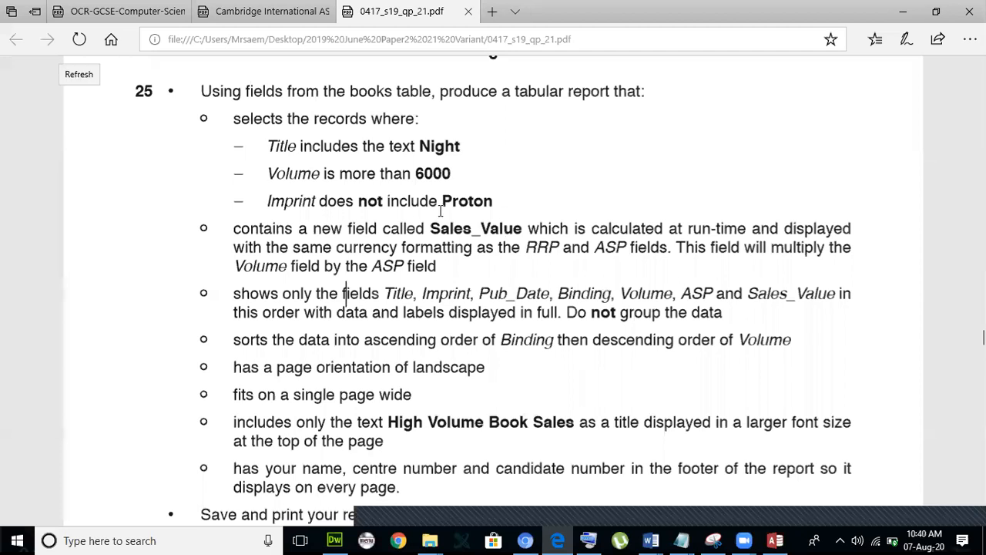
{"action": "scroll", "coordinate": [431, 208], "scroll_direction": "down", "scroll_amount": 1}
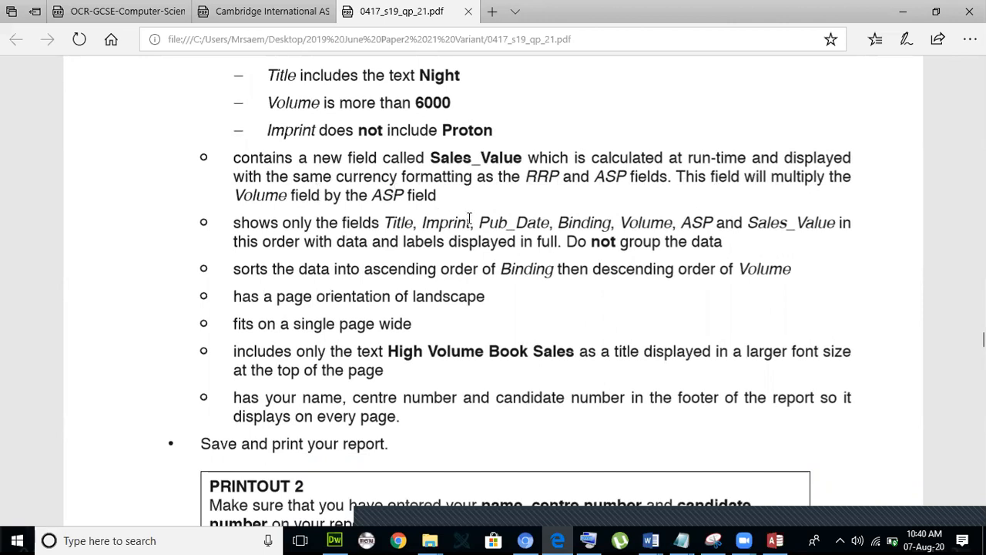
{"action": "double_click", "coordinate": [516, 155]}
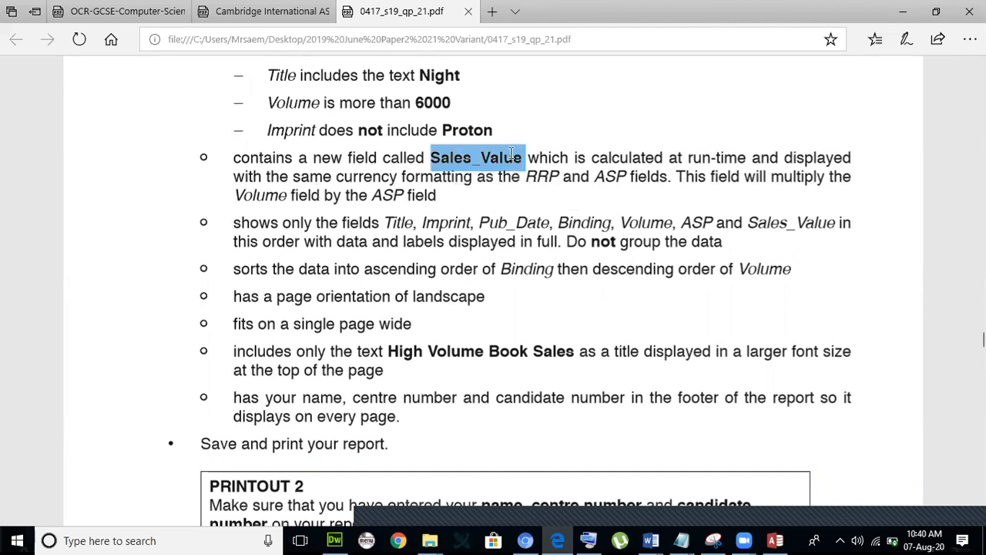
{"action": "right_click", "coordinate": [512, 155]}
{"action": "left_click", "coordinate": [551, 269]}
Step: Back in the Access query, start a calculated field after Pub_Date with the copied name, entering Sales_Value:[Volumn]*
{"action": "key", "text": "alt+Tab"}
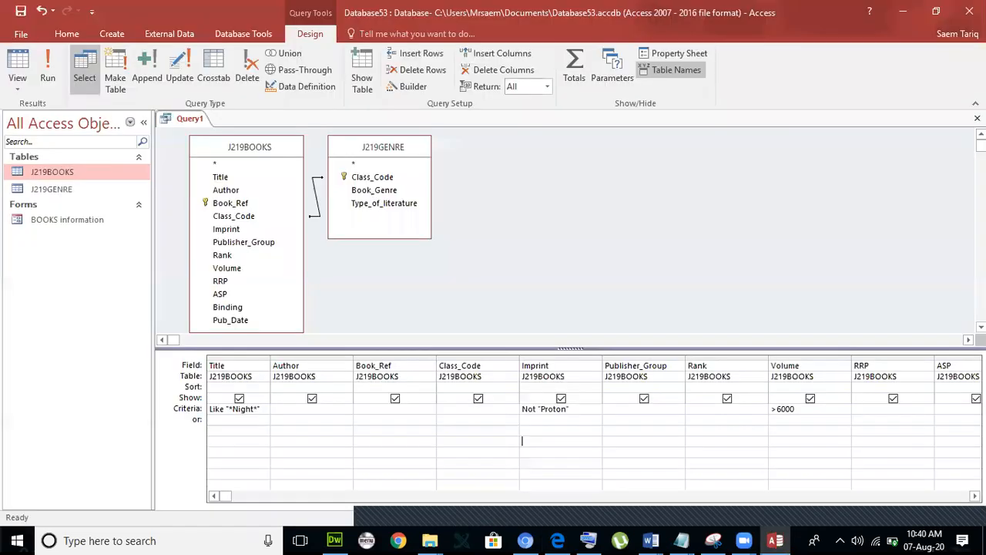
{"action": "scroll", "coordinate": [521, 440], "scroll_direction": "right", "scroll_amount": 5}
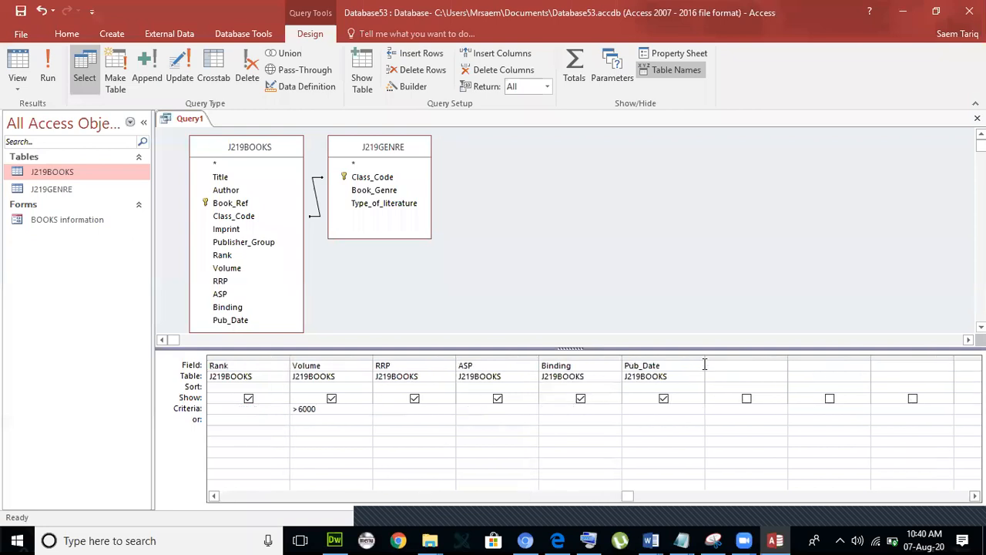
{"action": "right_click", "coordinate": [724, 365]}
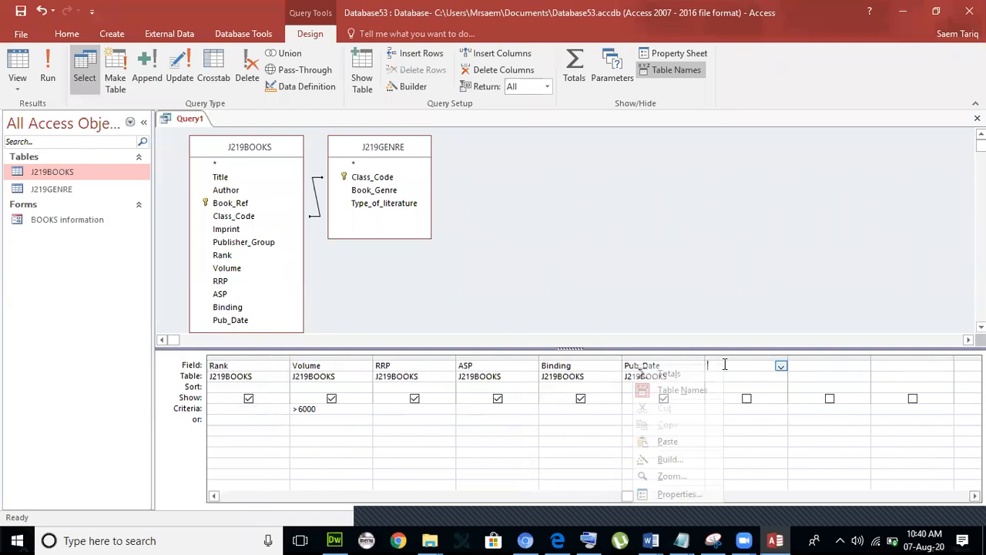
{"action": "left_click", "coordinate": [672, 441]}
{"action": "type", "text": ":"}
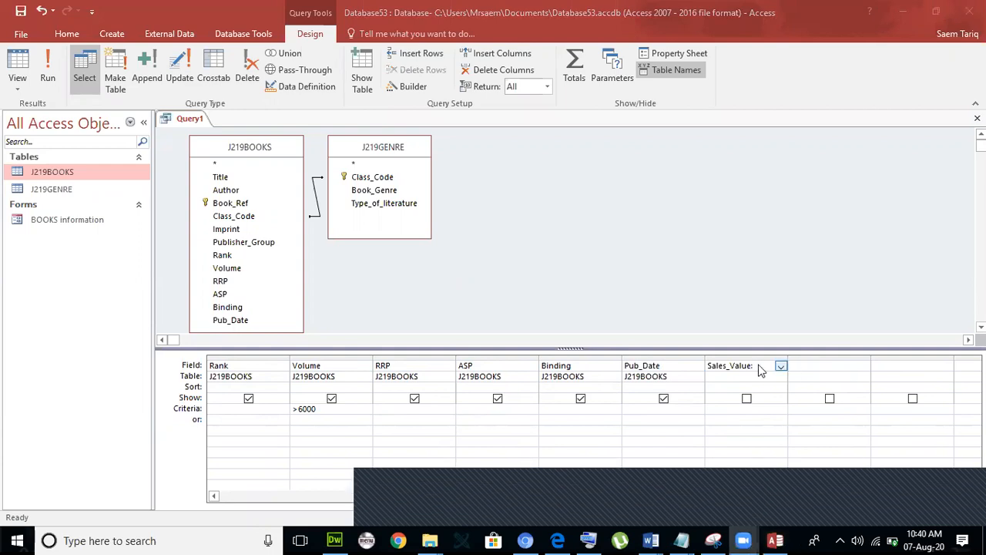
{"action": "type", "text": "["}
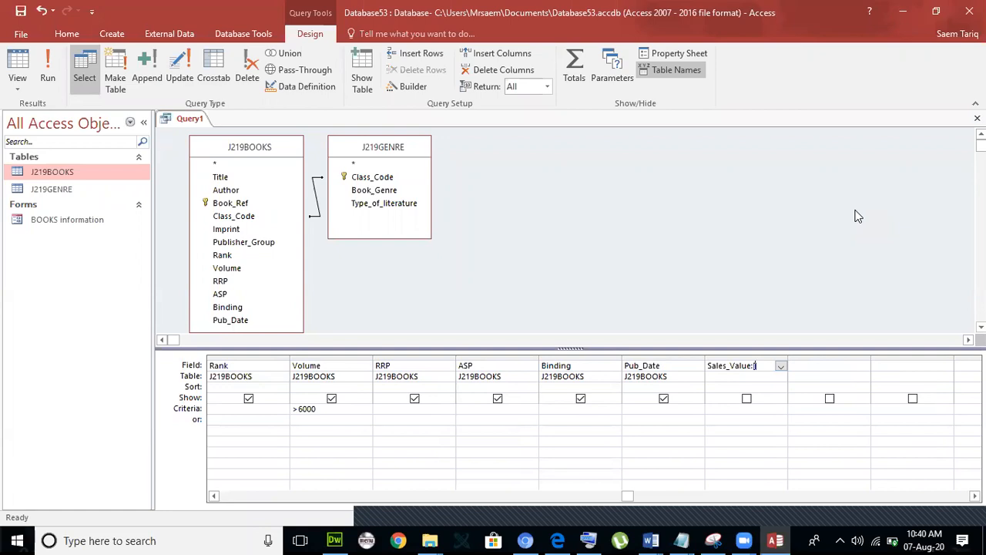
{"action": "type", "text": "Volumn]*"}
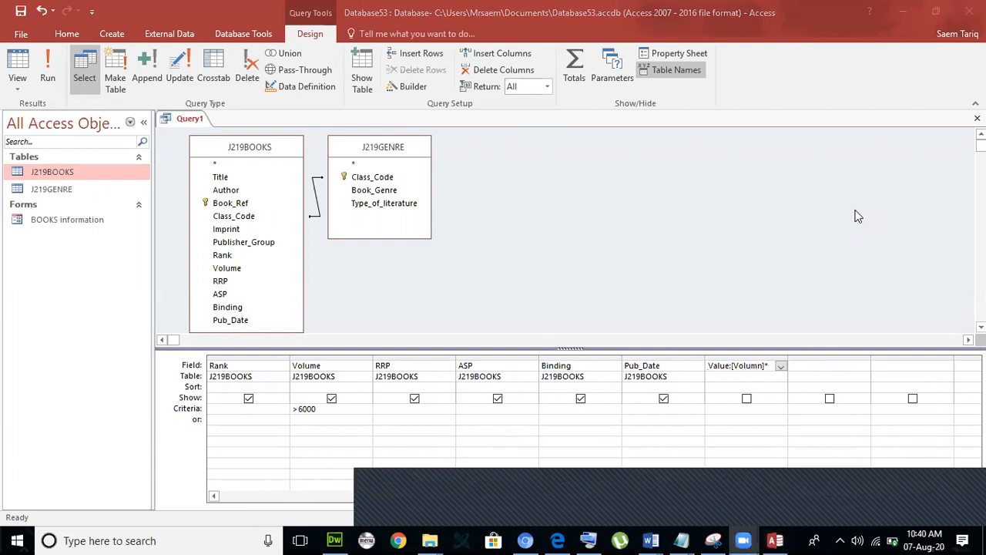
Step: Widen the Sales_Value column in the design grid and complete its expression with [ASP] as the multiplier
{"action": "left_click", "coordinate": [786, 360]}
{"action": "left_click_drag", "start_coordinate": [786, 358], "coordinate": [877, 360]}
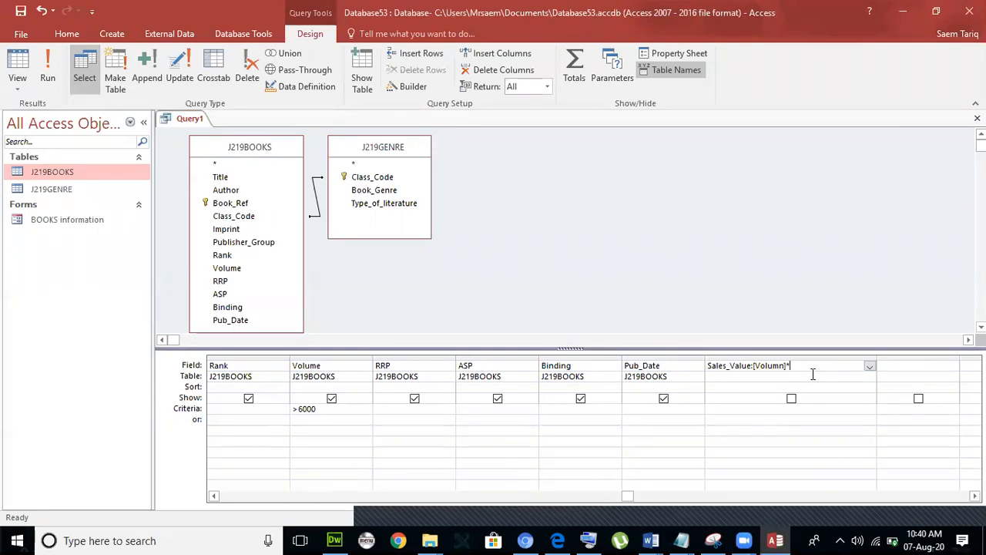
{"action": "type", "text": "[]"}
{"action": "left_click", "coordinate": [813, 375]}
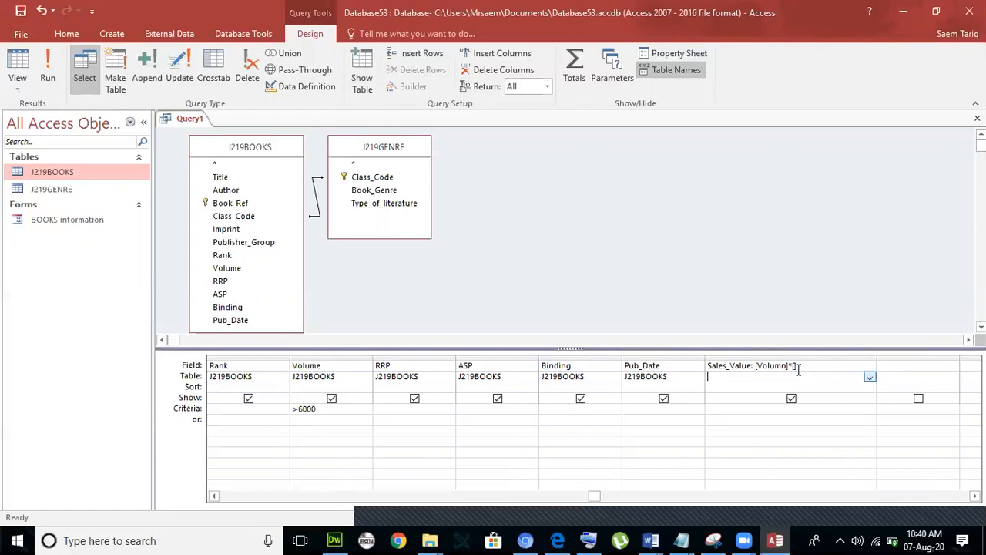
{"action": "left_click", "coordinate": [807, 367]}
{"action": "type", "text": "ASP"}
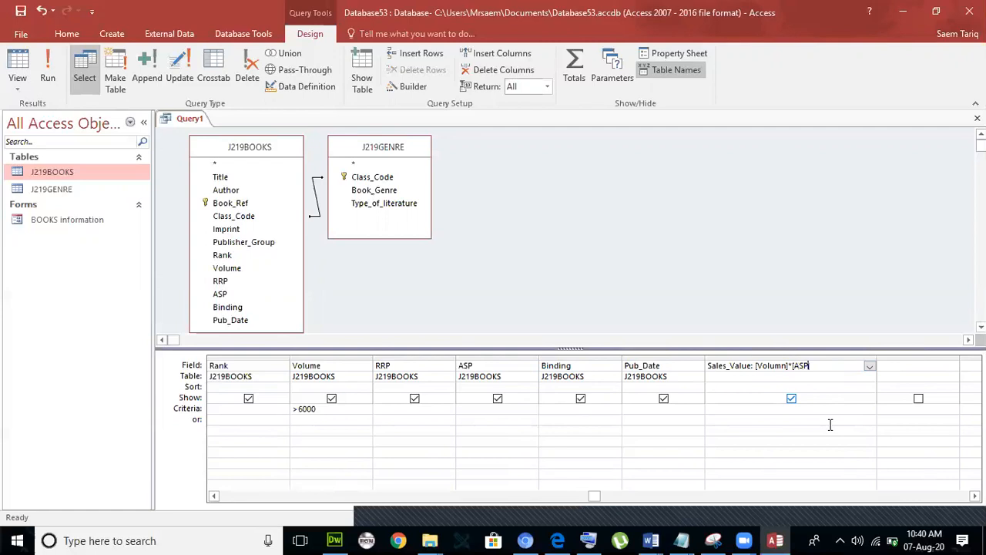
Step: Try twice to run the query with the Sales_Value field, cancelling the parameter entry each time
{"action": "left_click", "coordinate": [47, 73]}
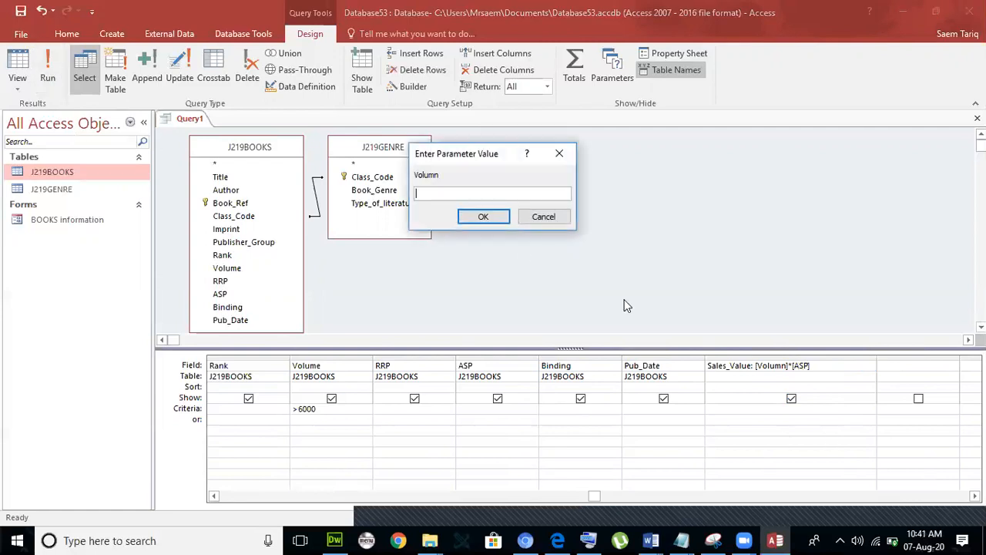
{"action": "left_click", "coordinate": [543, 216]}
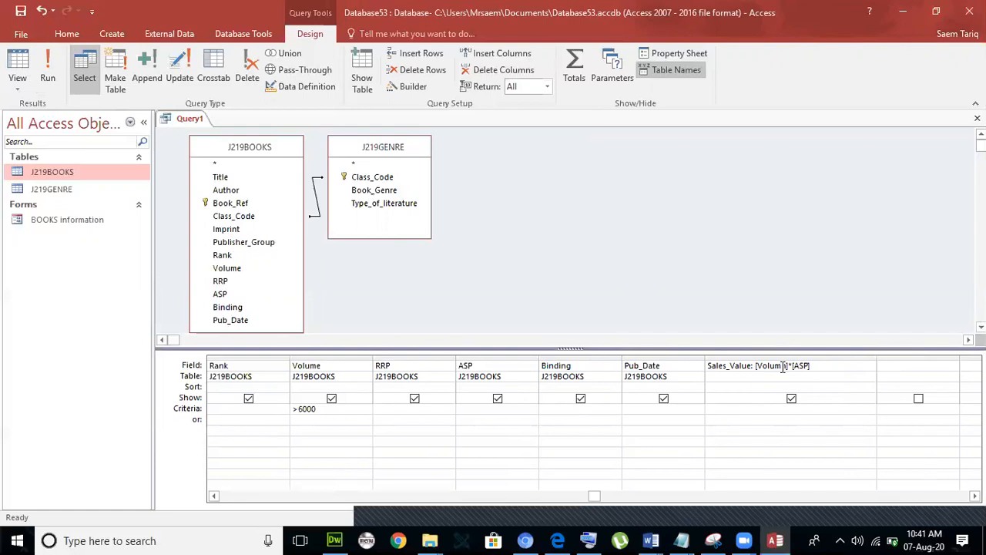
{"action": "left_click", "coordinate": [783, 366]}
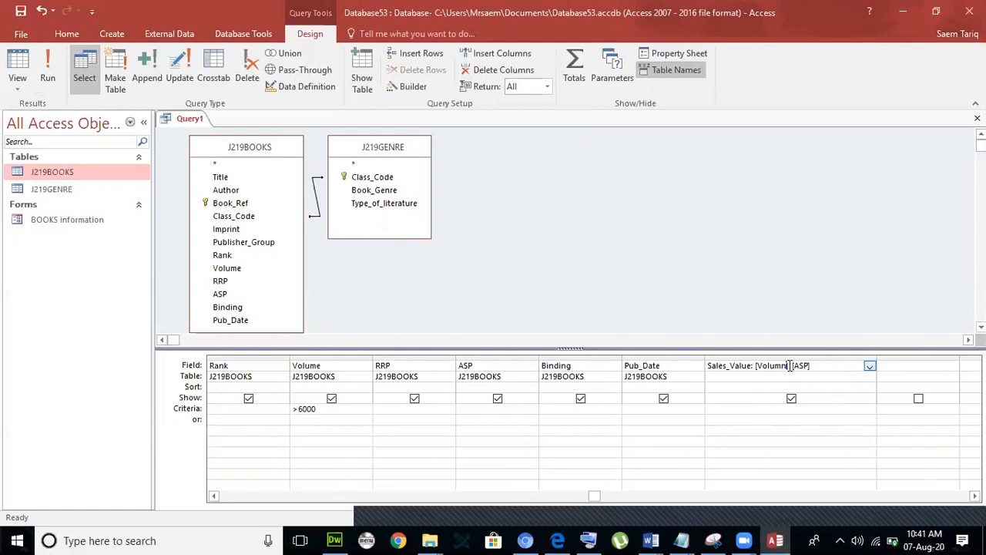
{"action": "left_click", "coordinate": [53, 78]}
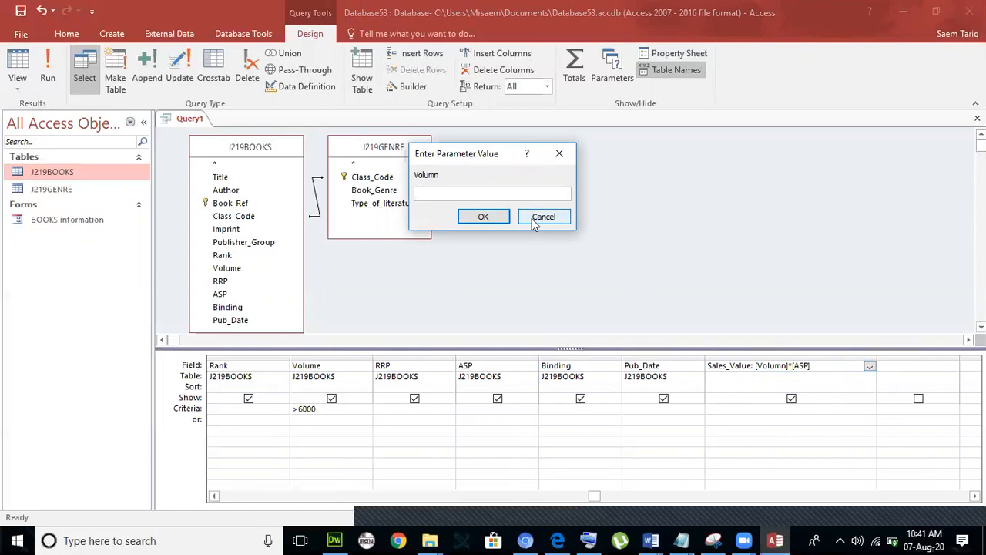
{"action": "left_click", "coordinate": [538, 218]}
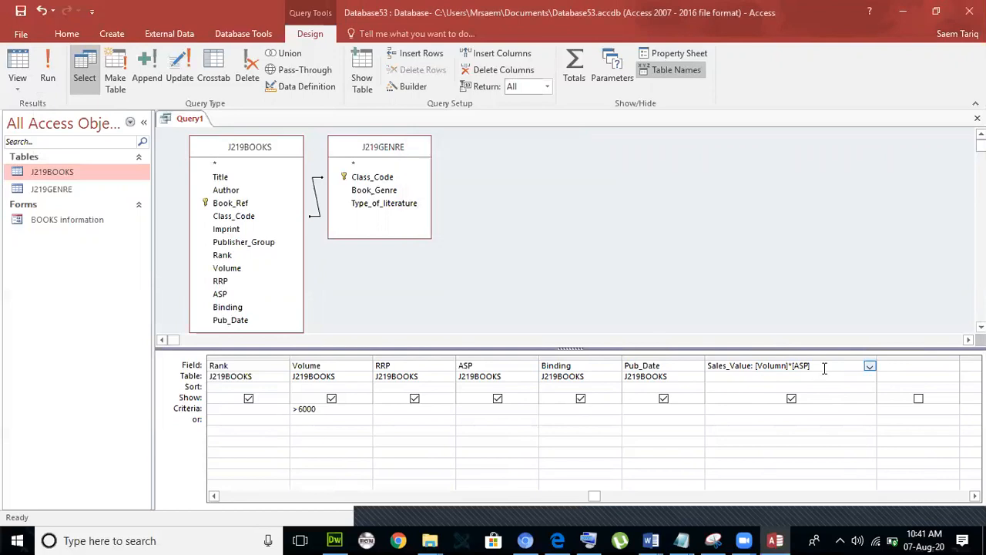
Step: Correct the misspelled field name so the calculated field reads Sales_Value: [Volume]*[ASP]
{"action": "key", "text": "BackSpace"}
{"action": "key", "text": "BackSpace"}
{"action": "key", "text": "BackSpace"}
{"action": "key", "text": "BackSpace"}
{"action": "key", "text": "BackSpace"}
{"action": "key", "text": "BackSpace"}
{"action": "type", "text": "E"}
{"action": "key", "text": "BackSpace"}
{"action": "type", "text": "Volume"}
{"action": "key", "text": "BackSpace"}
{"action": "type", "text": "e"}
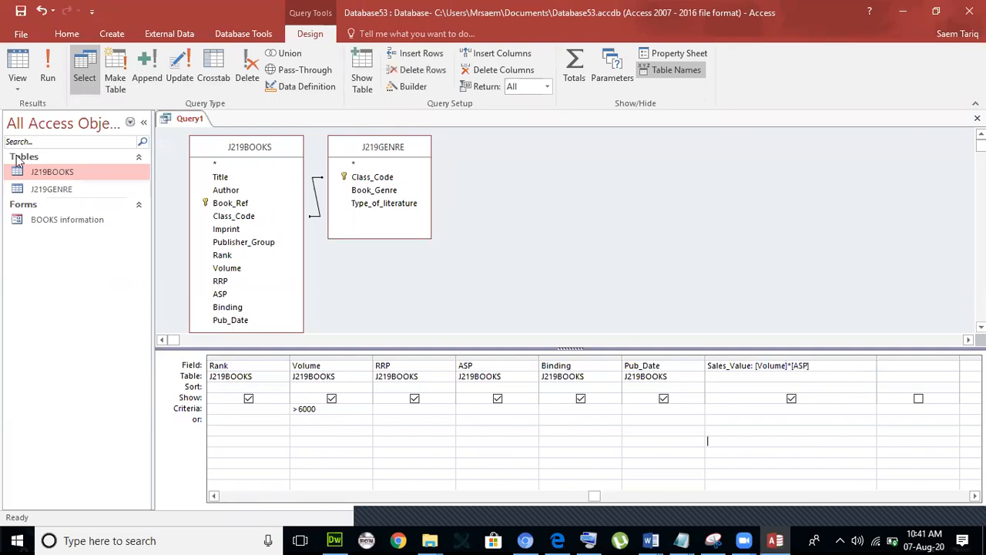
Step: Run the query, check the values and currency format of the Sales_Value column, and return to Design View
{"action": "left_click", "coordinate": [47, 77]}
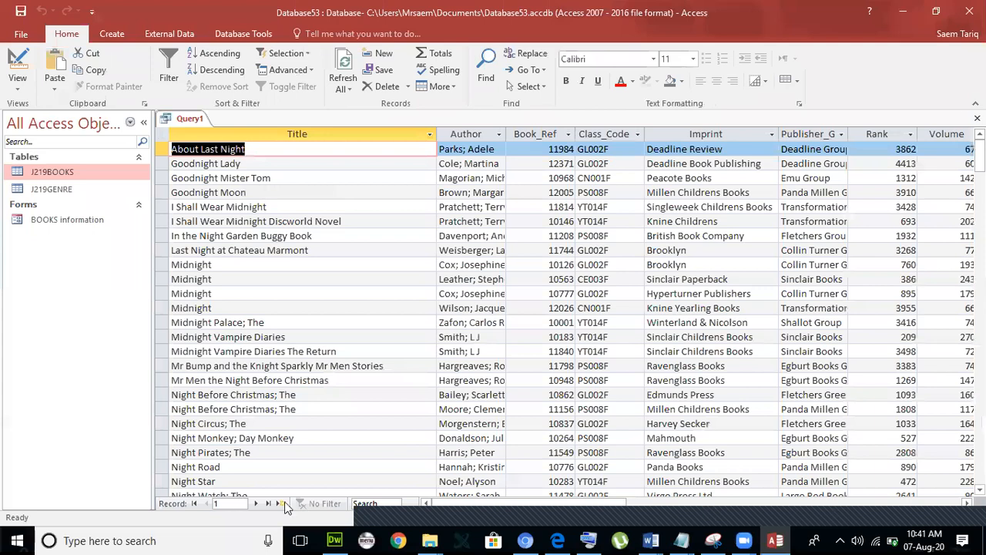
{"action": "left_click_drag", "start_coordinate": [474, 505], "coordinate": [647, 520]}
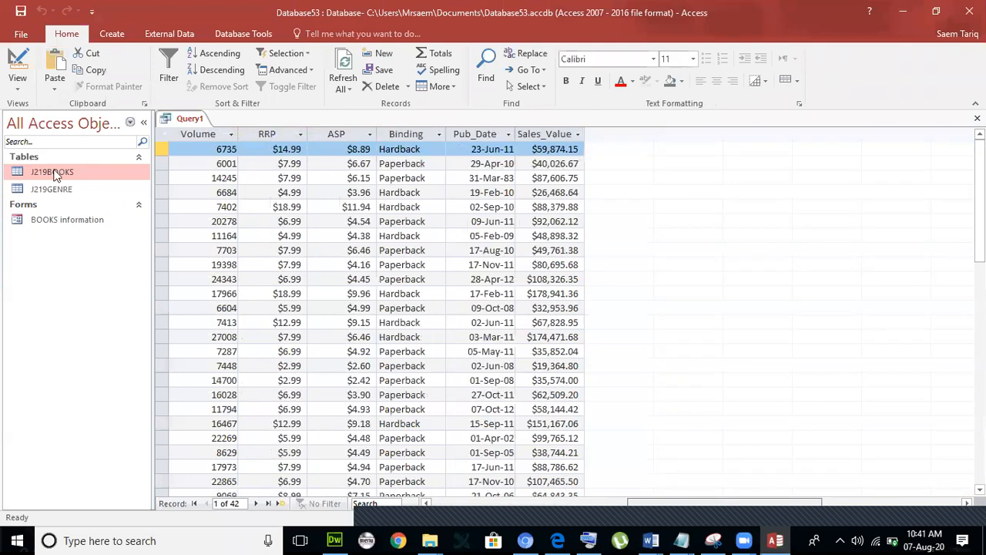
{"action": "left_click", "coordinate": [18, 87]}
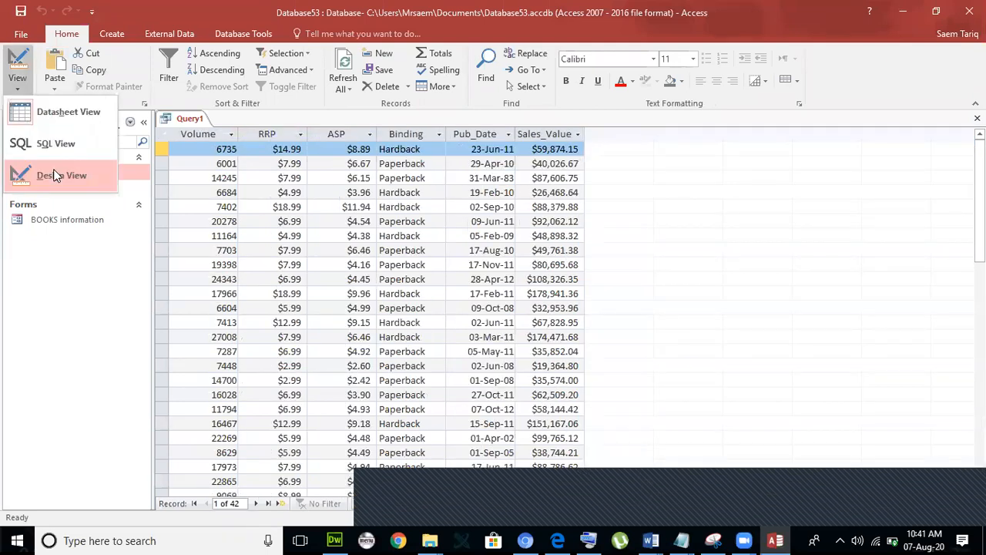
{"action": "left_click", "coordinate": [54, 173]}
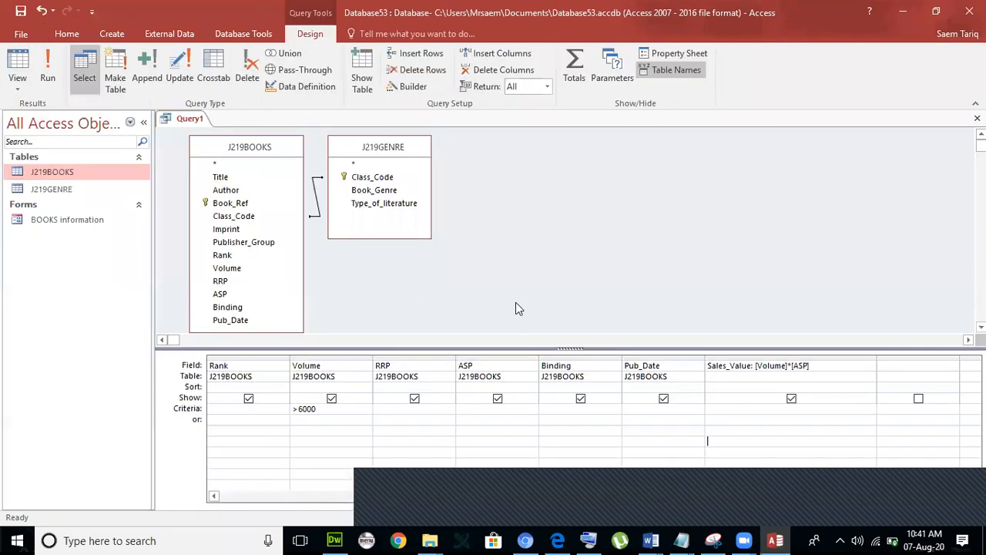
Step: Compare question 25's list of fields to show in the exam paper with the field columns of the query grid
{"action": "left_click", "coordinate": [563, 539]}
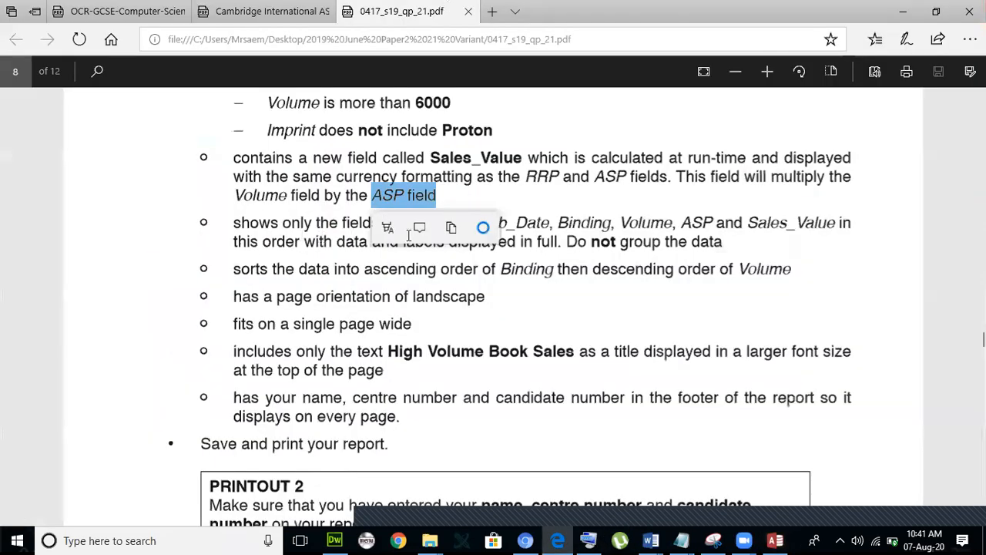
{"action": "left_click", "coordinate": [408, 235]}
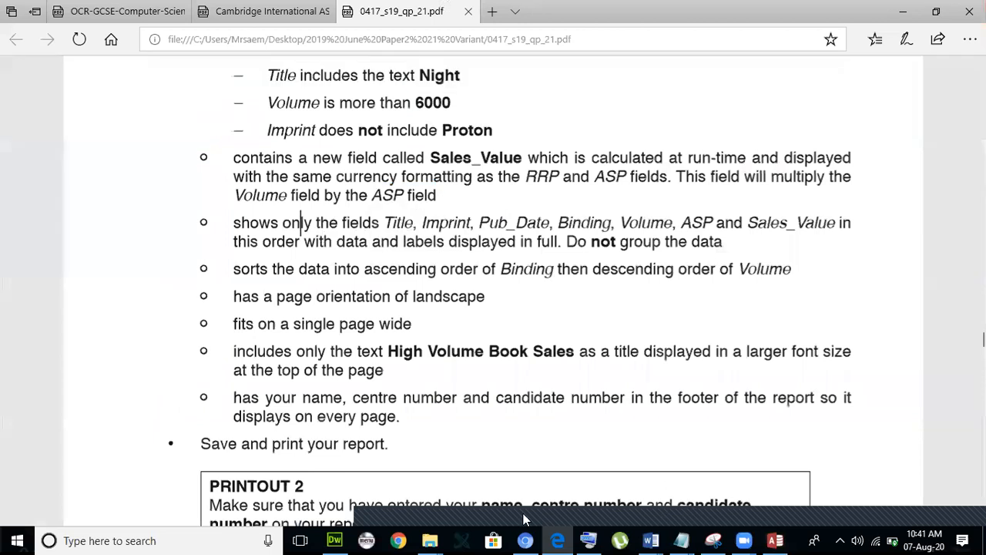
{"action": "key", "text": "alt+Tab"}
{"action": "left_click_drag", "start_coordinate": [590, 498], "coordinate": [255, 496]}
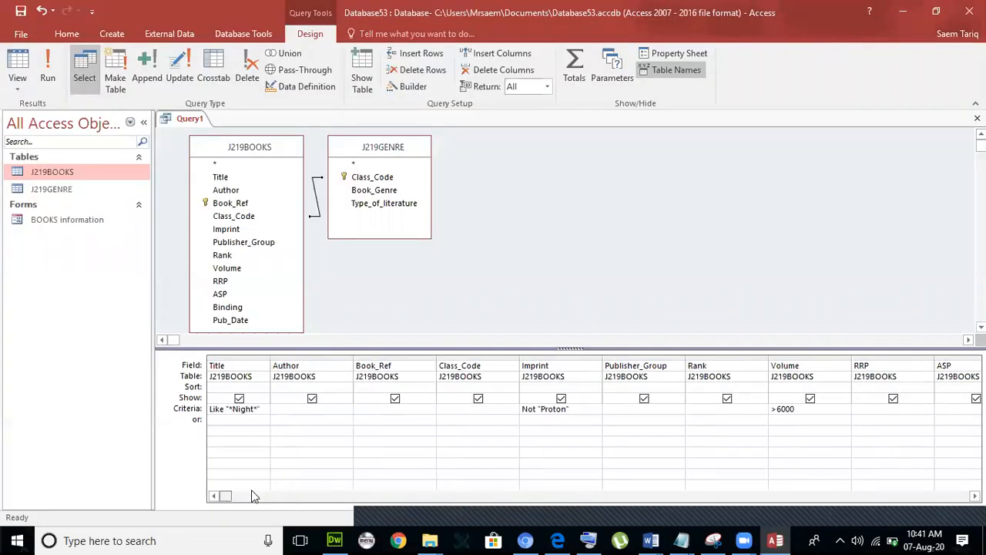
{"action": "key", "text": "alt+Tab"}
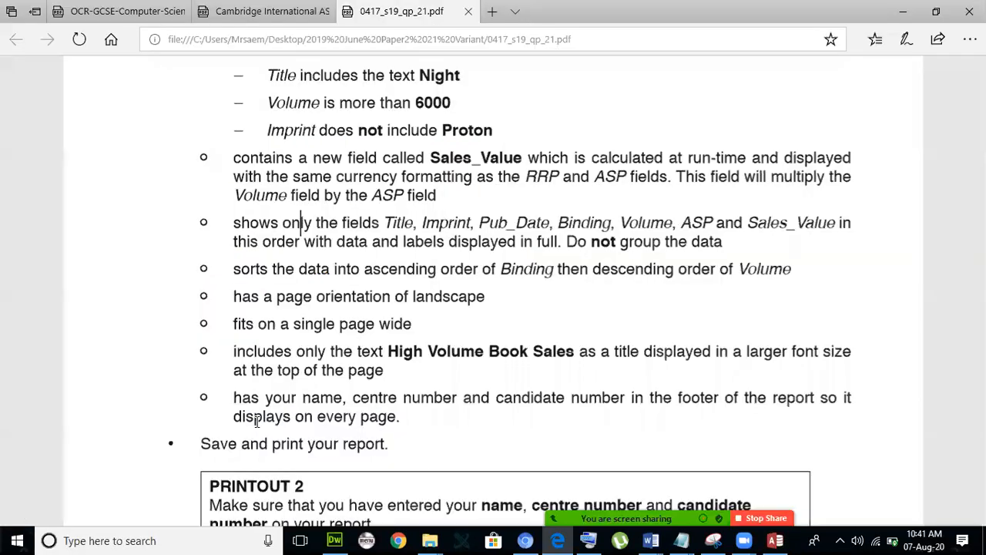
{"action": "key", "text": "alt+Tab"}
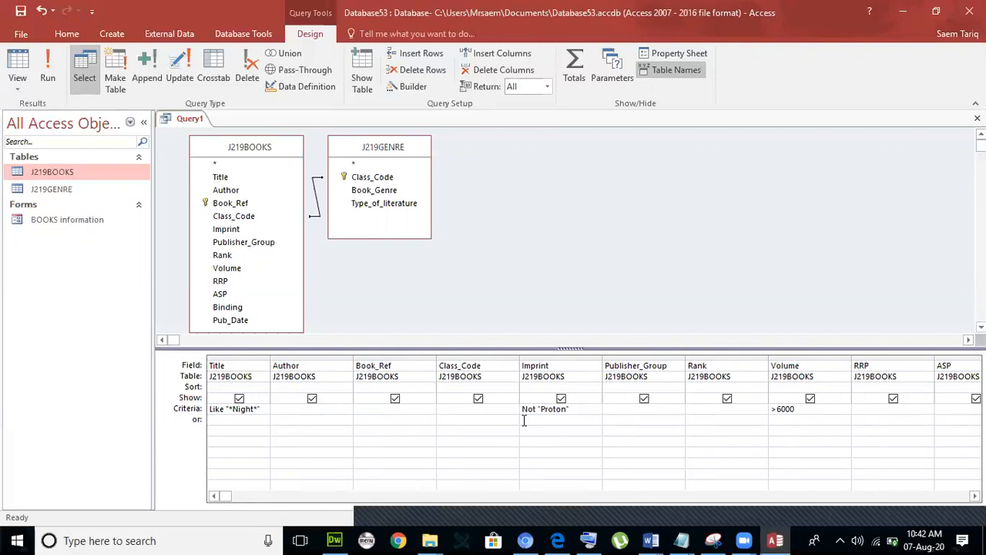
{"action": "key", "text": "alt+Tab"}
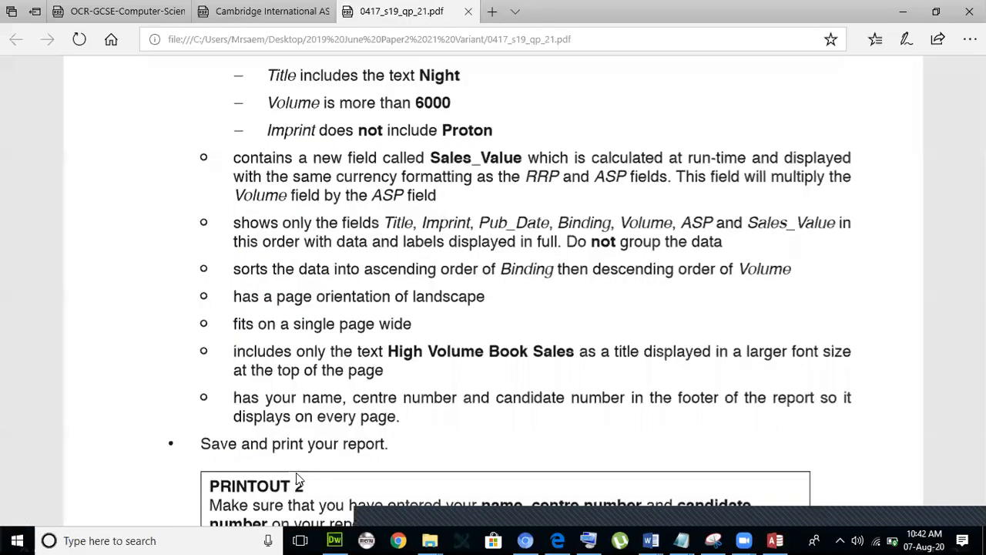
{"action": "key", "text": "alt+Tab"}
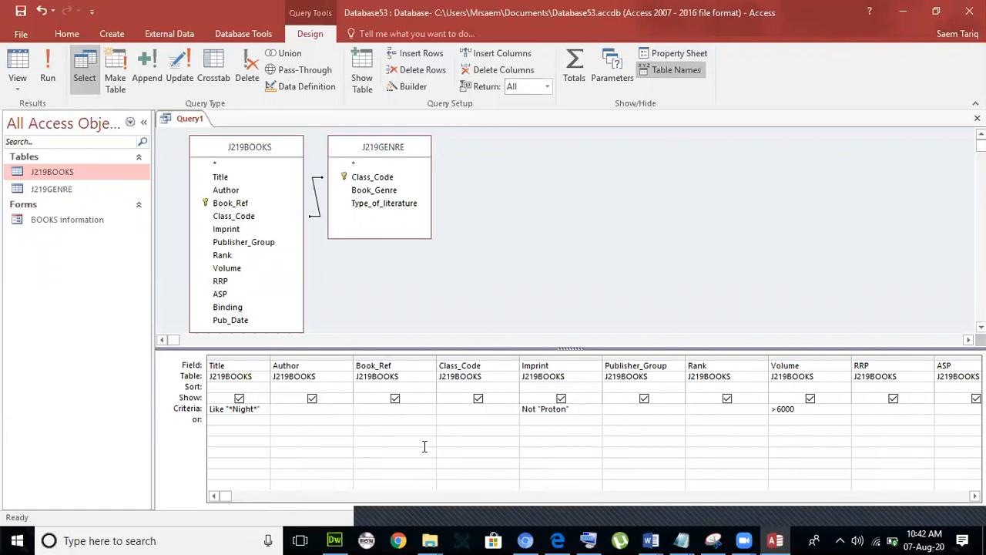
{"action": "key", "text": "alt+Tab"}
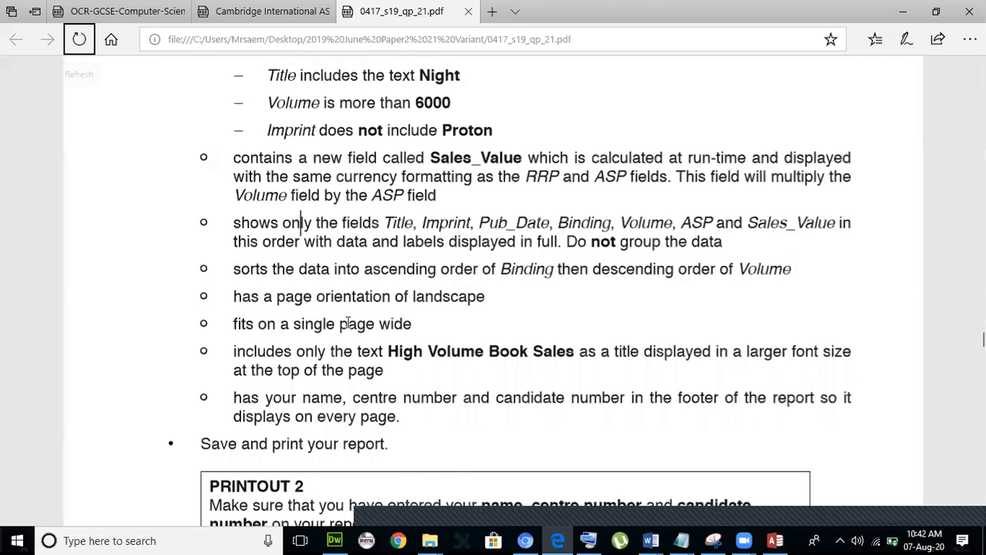
{"action": "key", "text": "alt+Tab"}
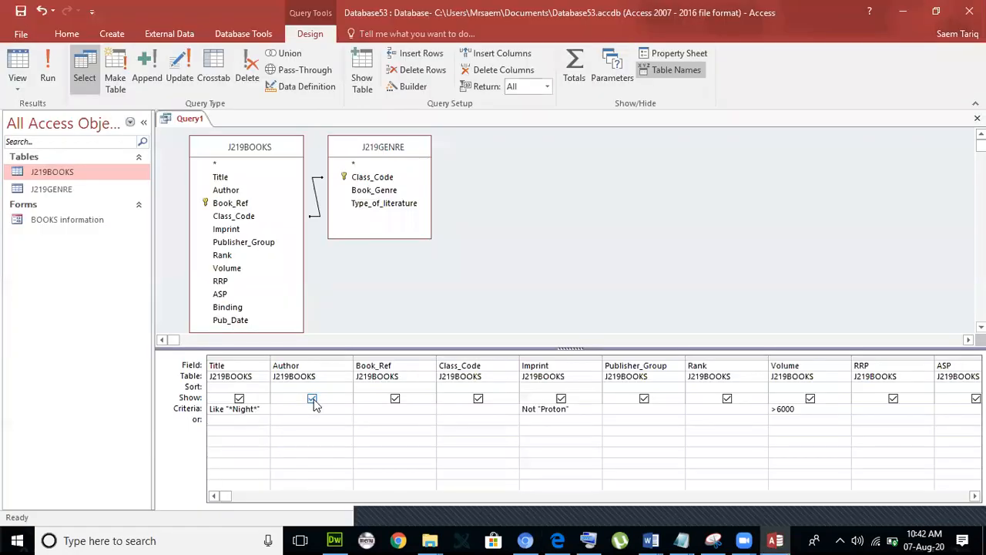
Step: Hide the Author, Book_Ref, Class_Code and Publisher_Group fields from the query results, checking against the exam paper's field list
{"action": "left_click", "coordinate": [395, 398]}
{"action": "left_click", "coordinate": [478, 399]}
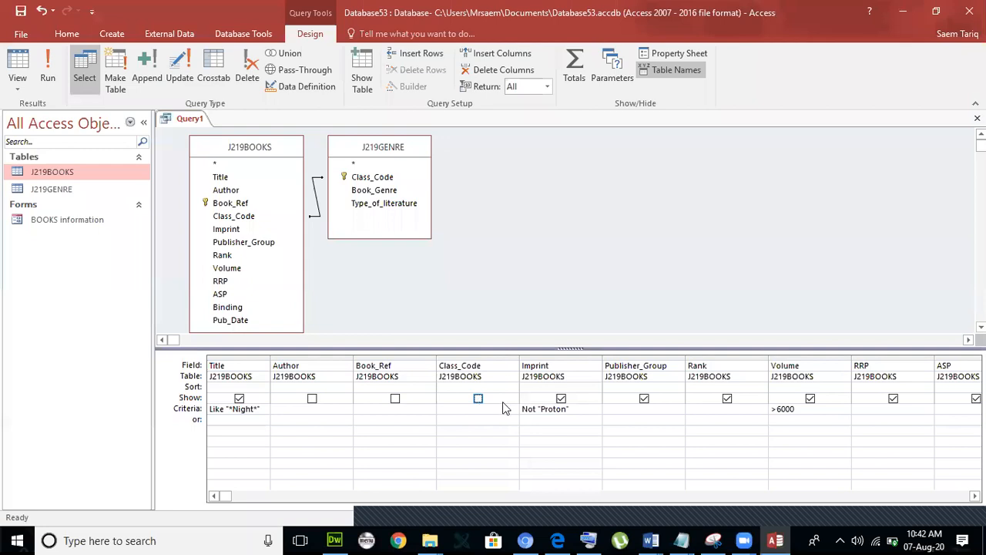
{"action": "key", "text": "alt+Tab"}
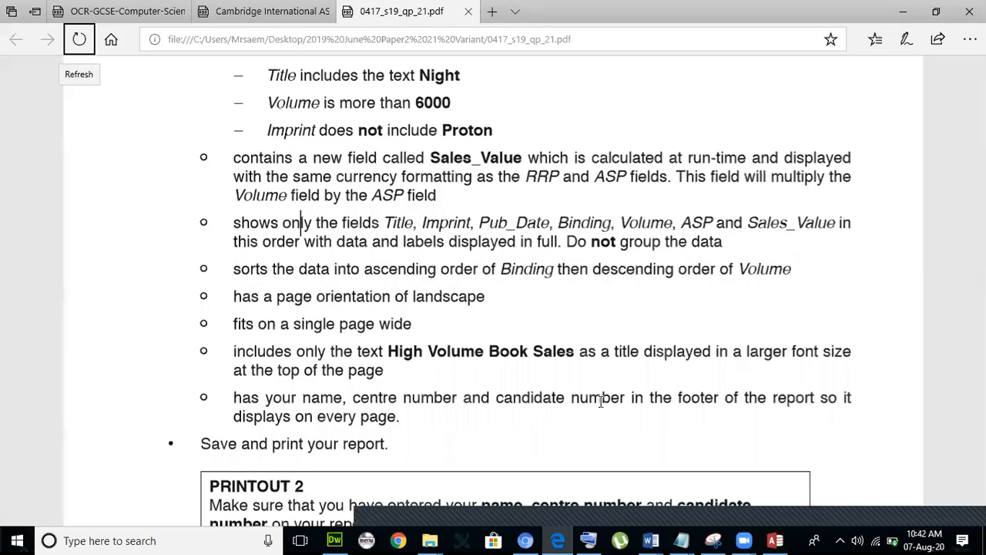
{"action": "key", "text": "alt+Tab"}
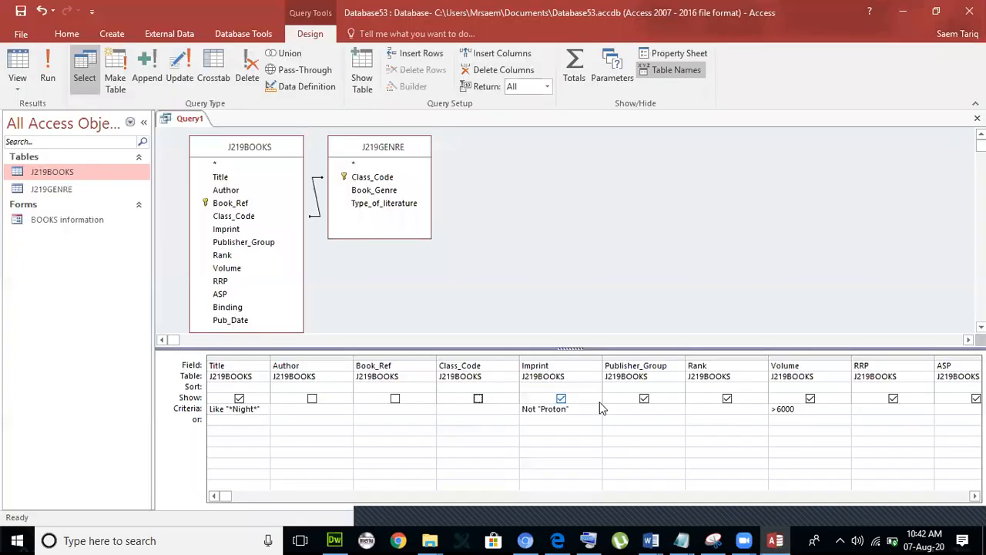
{"action": "left_click", "coordinate": [645, 399]}
Step: Compare the remaining columns of the query grid with question 25's required fields and sort order in the exam paper
{"action": "scroll", "coordinate": [593, 416], "scroll_direction": "right", "scroll_amount": 1}
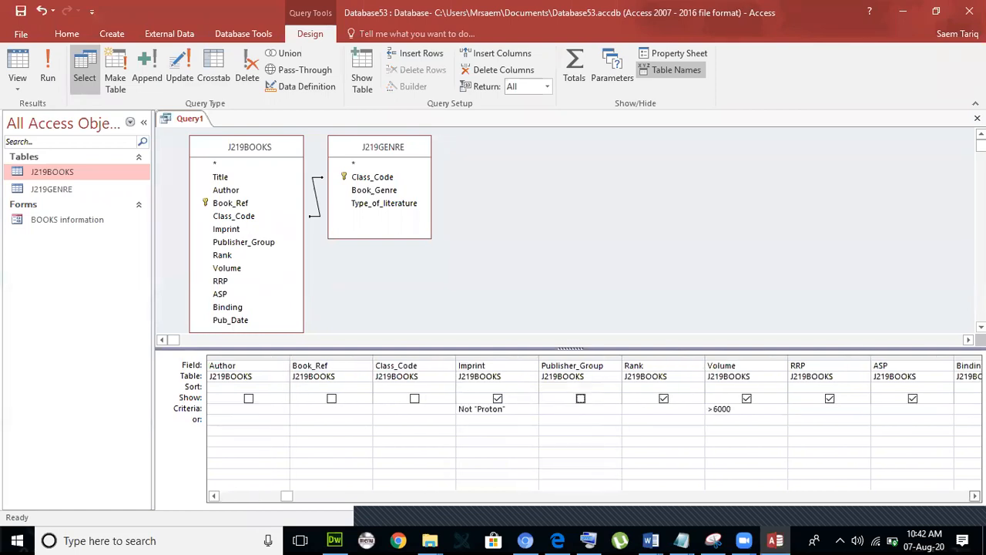
{"action": "key", "text": "alt+Tab"}
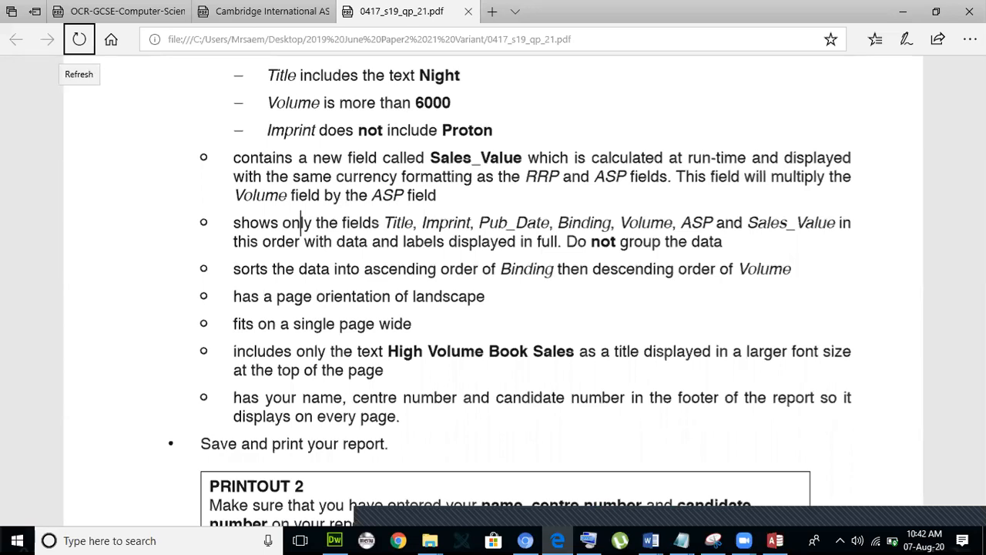
{"action": "key", "text": "alt+Tab"}
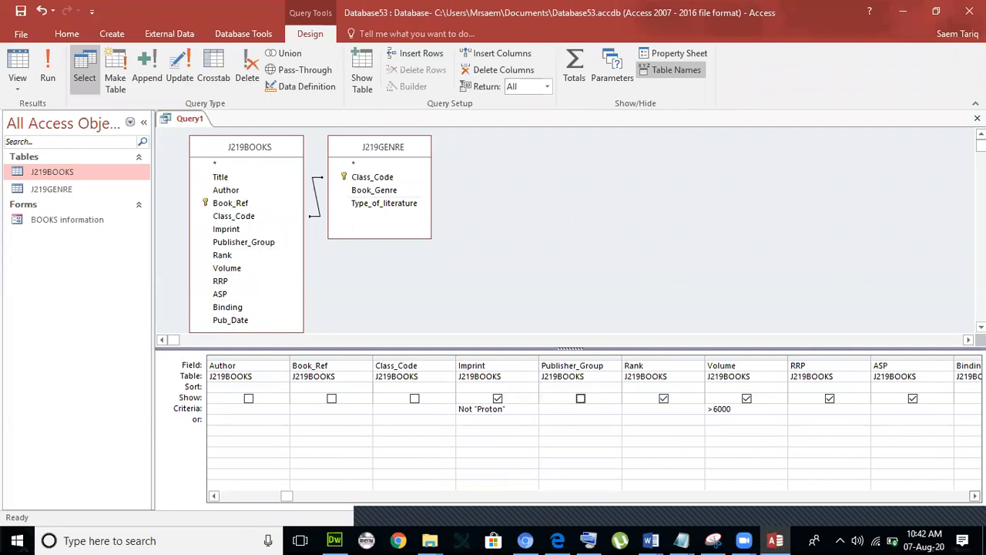
{"action": "key", "text": "alt+Tab"}
{"action": "scroll", "coordinate": [593, 424], "scroll_direction": "right", "scroll_amount": 3}
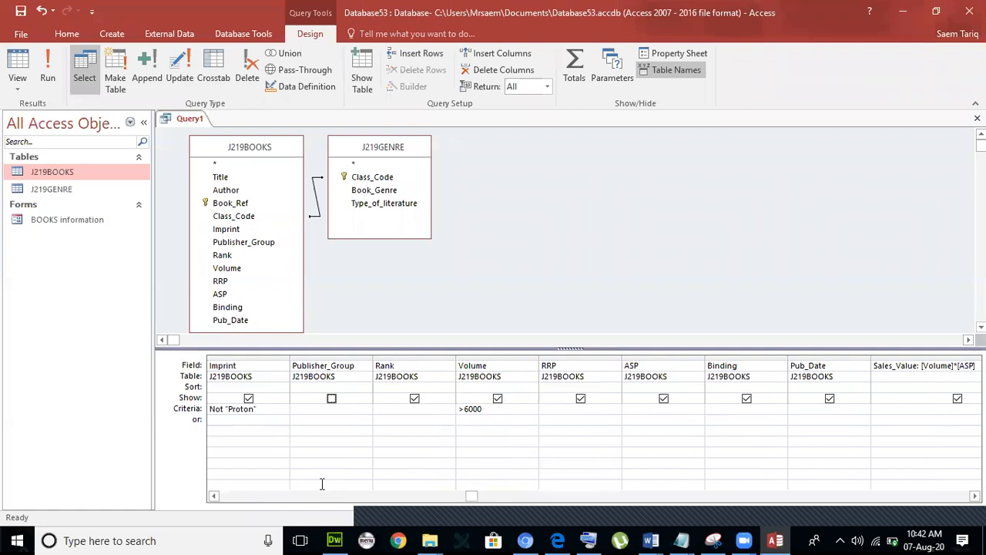
{"action": "key", "text": "alt+Tab"}
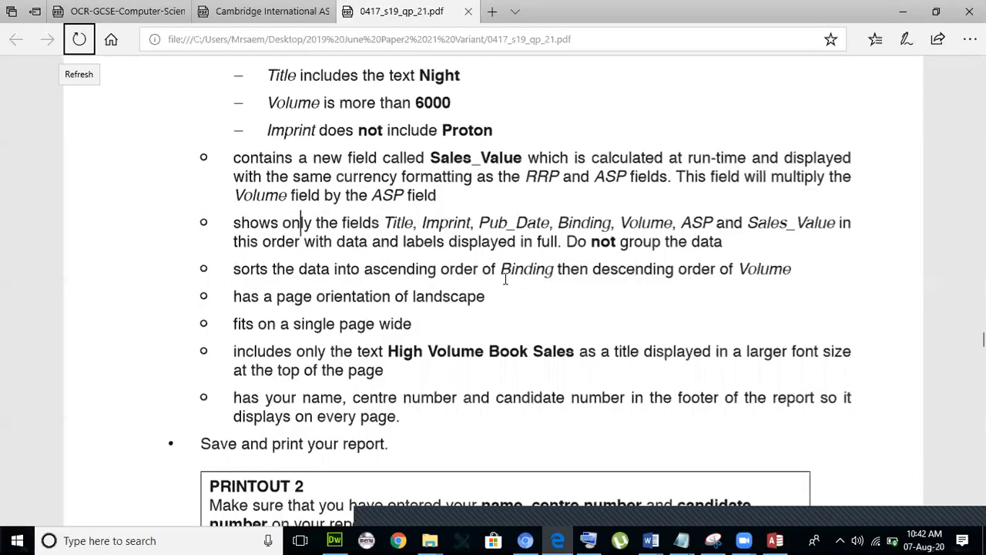
{"action": "key", "text": "alt+Tab"}
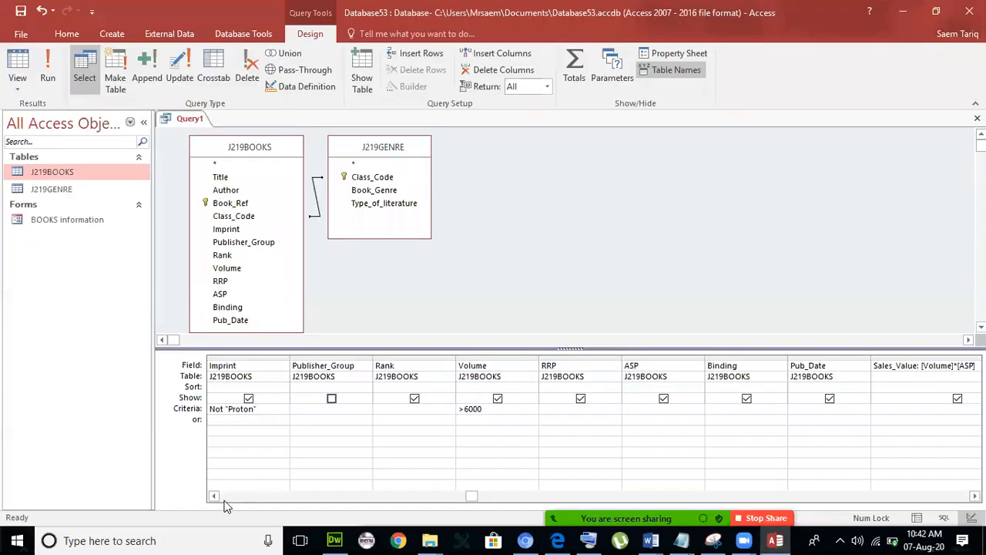
{"action": "left_click", "coordinate": [214, 496]}
{"action": "left_click", "coordinate": [214, 496]}
{"action": "left_click", "coordinate": [214, 496]}
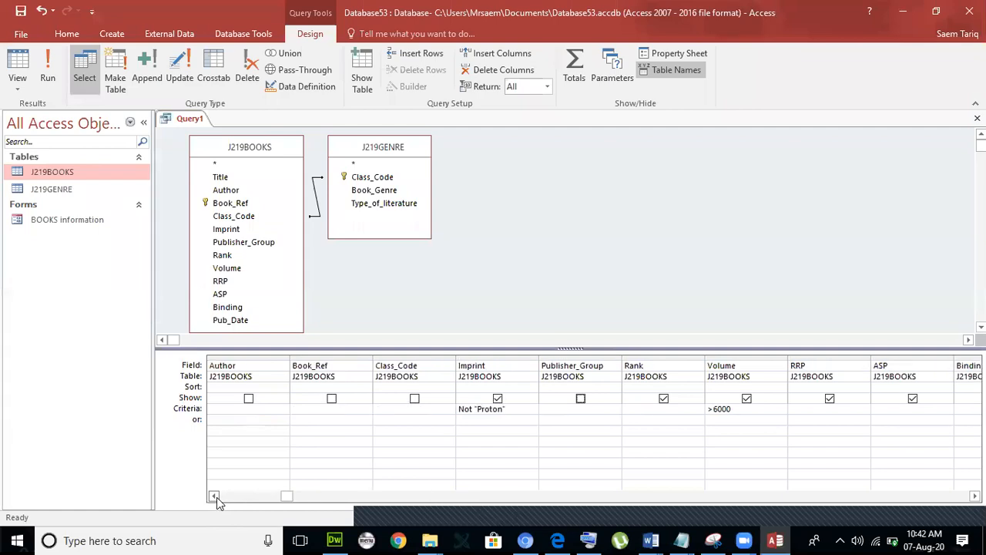
{"action": "key", "text": "alt+Tab"}
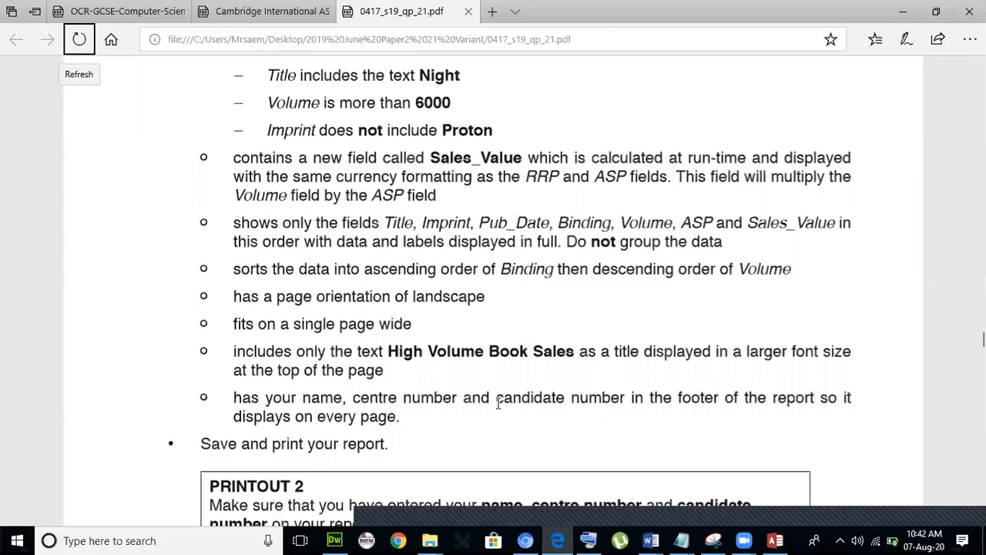
{"action": "key", "text": "alt+Tab"}
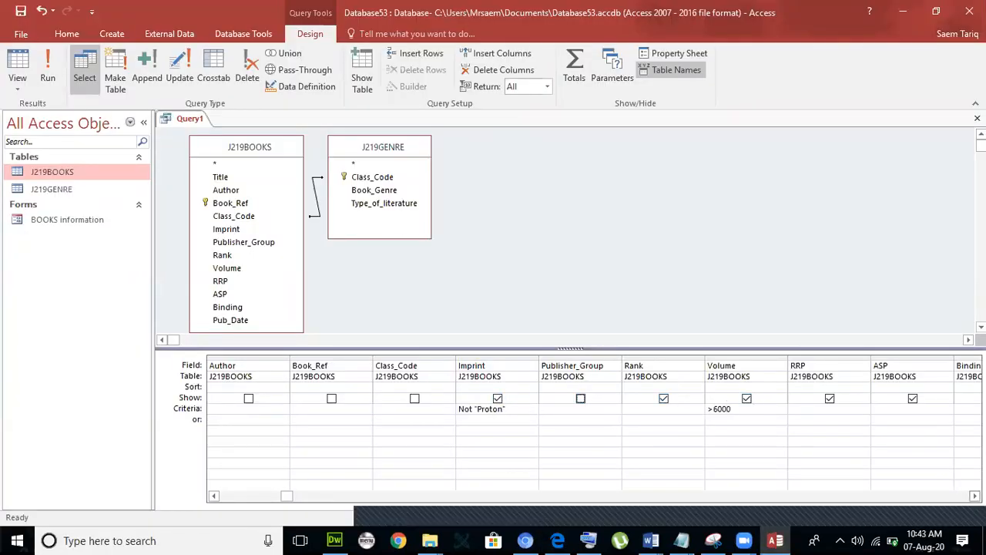
{"action": "left_click", "coordinate": [975, 495]}
{"action": "left_click", "coordinate": [975, 496]}
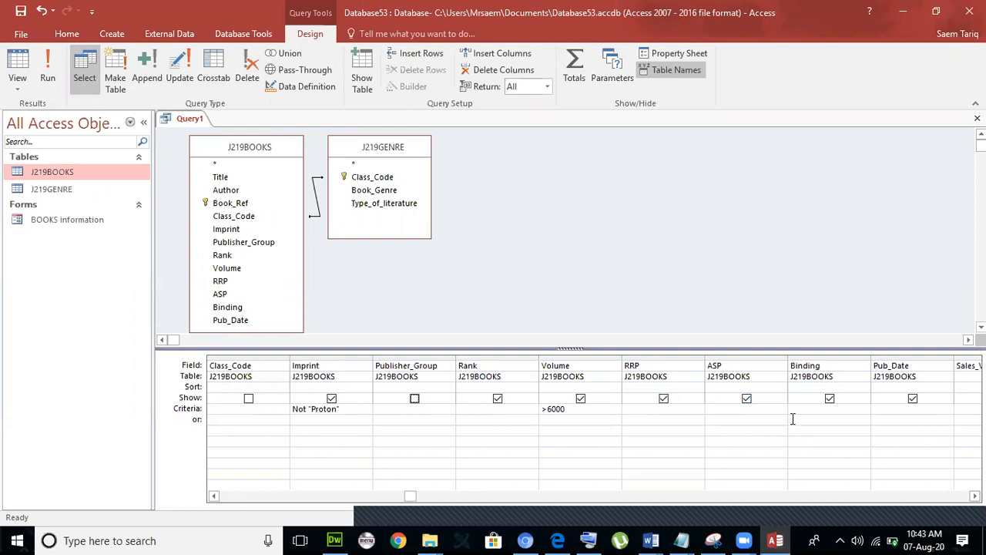
{"action": "key", "text": "alt+Tab"}
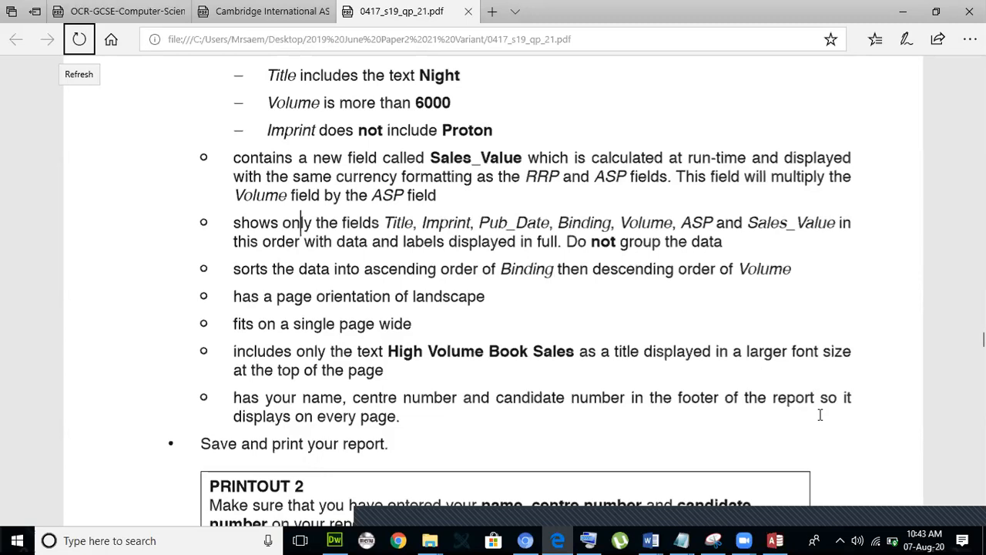
{"action": "key", "text": "alt+Tab"}
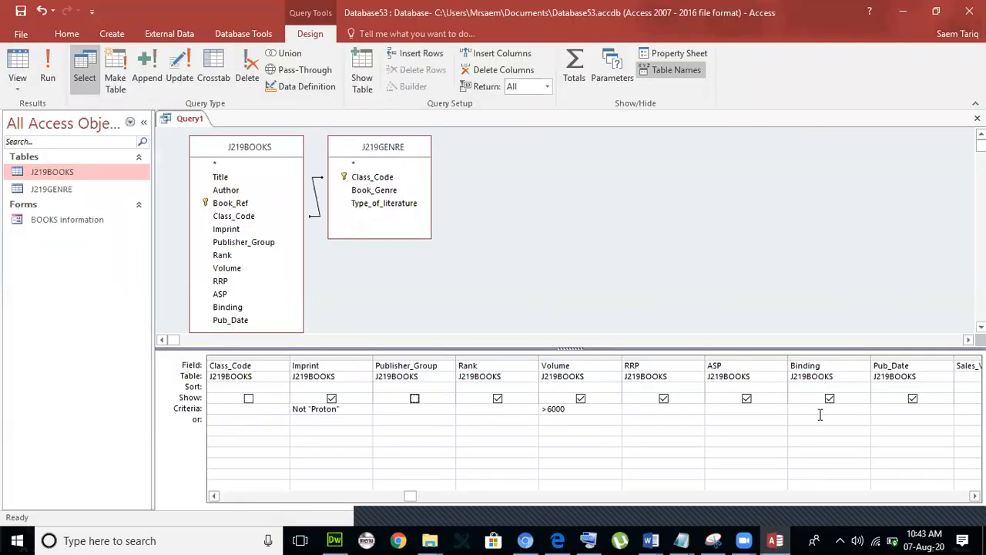
{"action": "key", "text": "alt+Tab"}
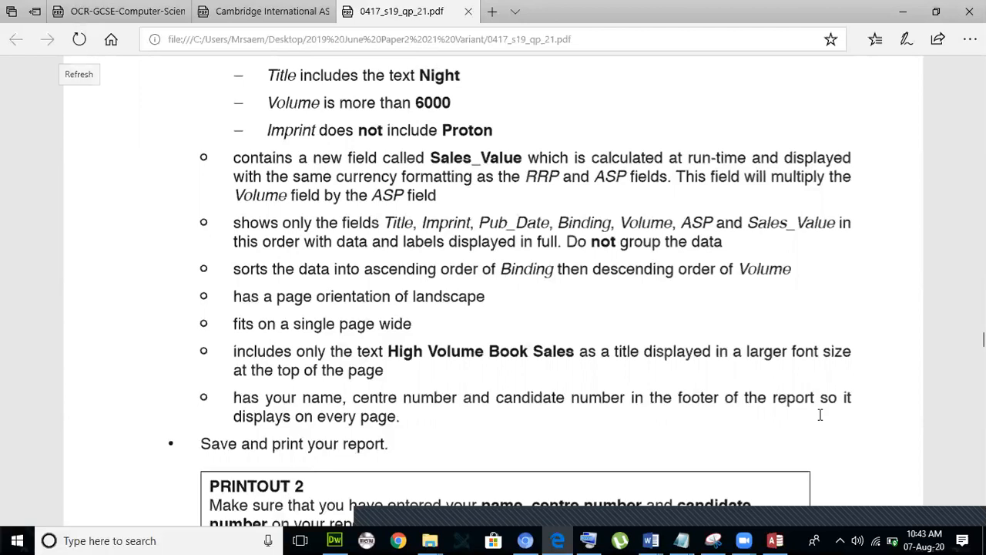
{"action": "key", "text": "alt+Tab"}
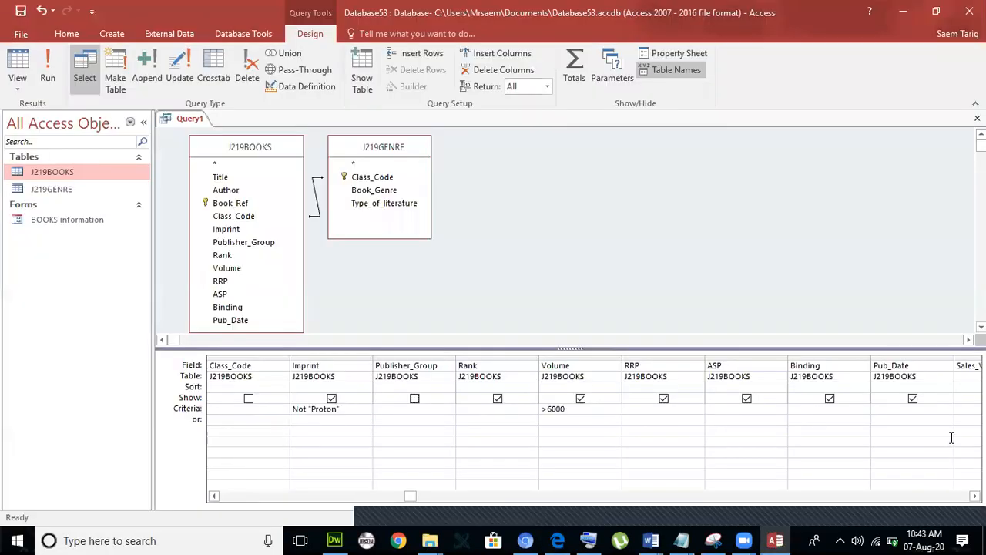
{"action": "key", "text": "alt+Tab"}
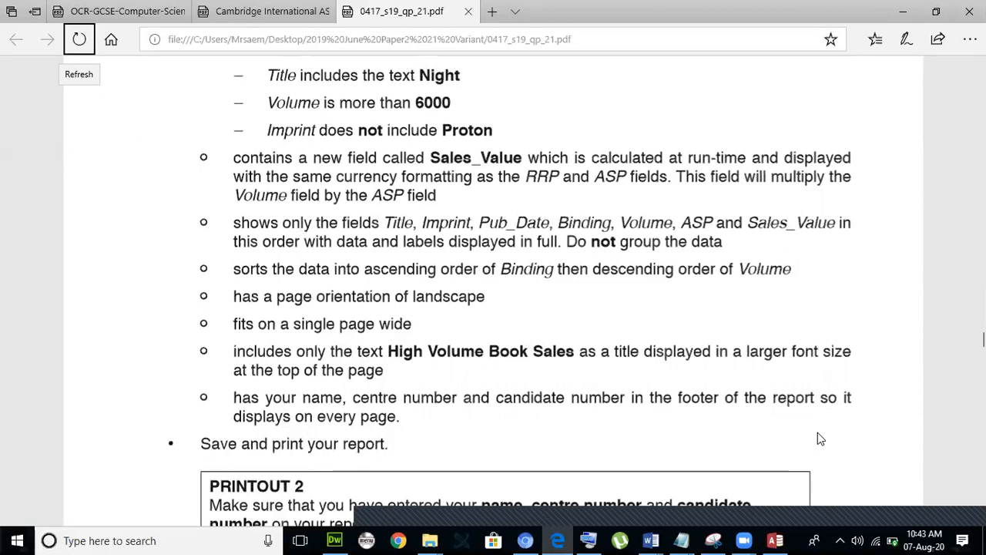
{"action": "key", "text": "alt+Tab"}
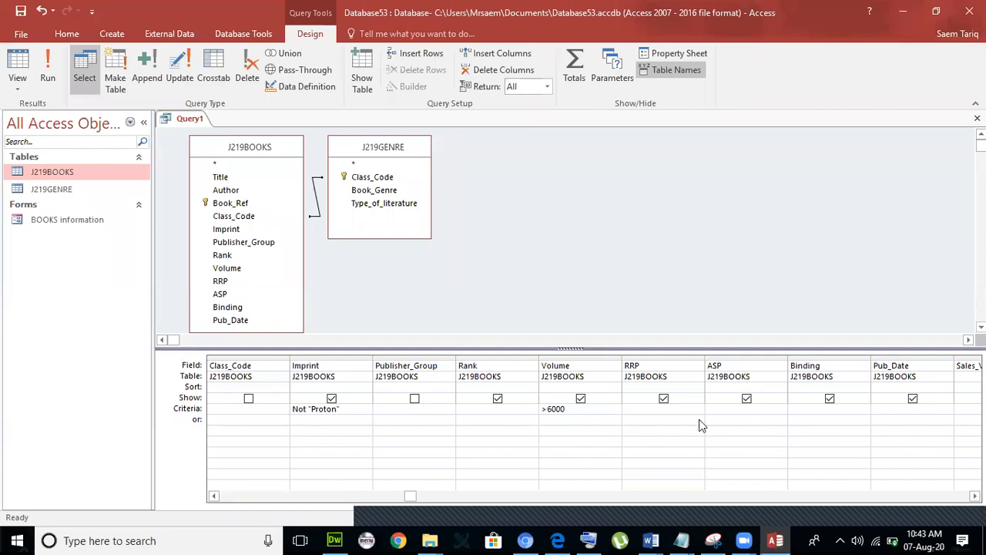
Step: Hide the RRP field from the query results after checking the exam paper's list of fields to show
{"action": "key", "text": "alt+Tab"}
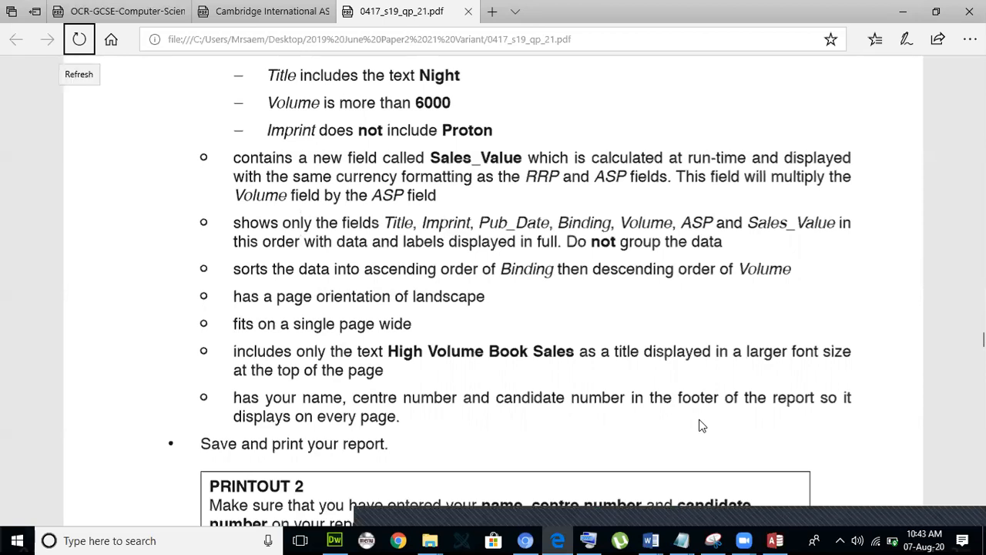
{"action": "key", "text": "alt+Tab"}
{"action": "left_click", "coordinate": [664, 399]}
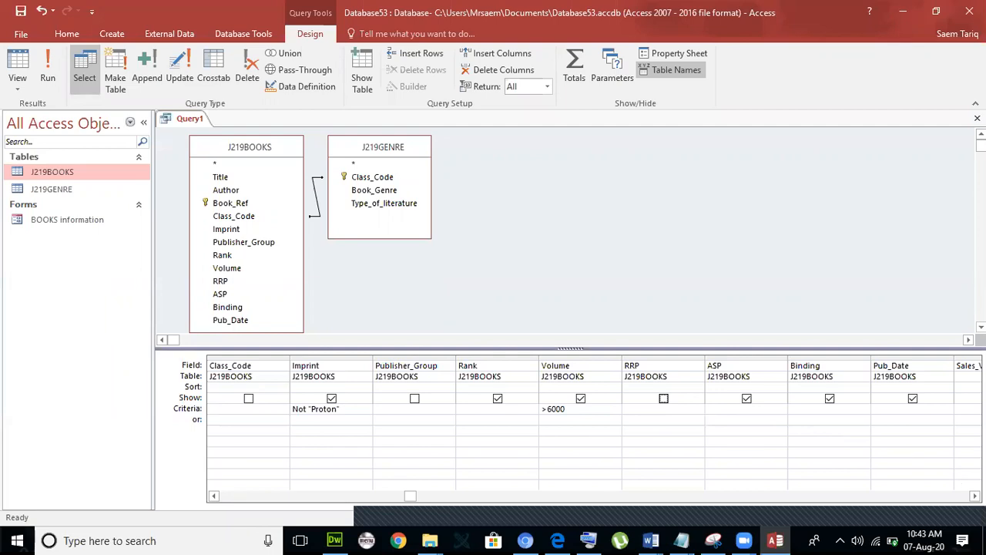
{"action": "left_click", "coordinate": [975, 496]}
{"action": "left_click", "coordinate": [974, 496]}
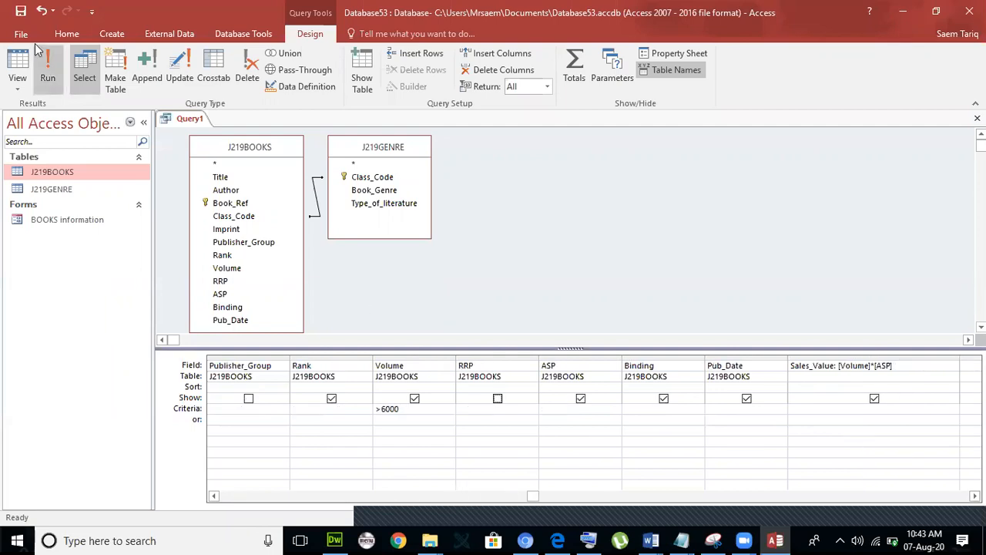
Step: Save the query as High Volume Book Sales, copying the name from the report title in the exam paper
{"action": "left_click", "coordinate": [21, 13]}
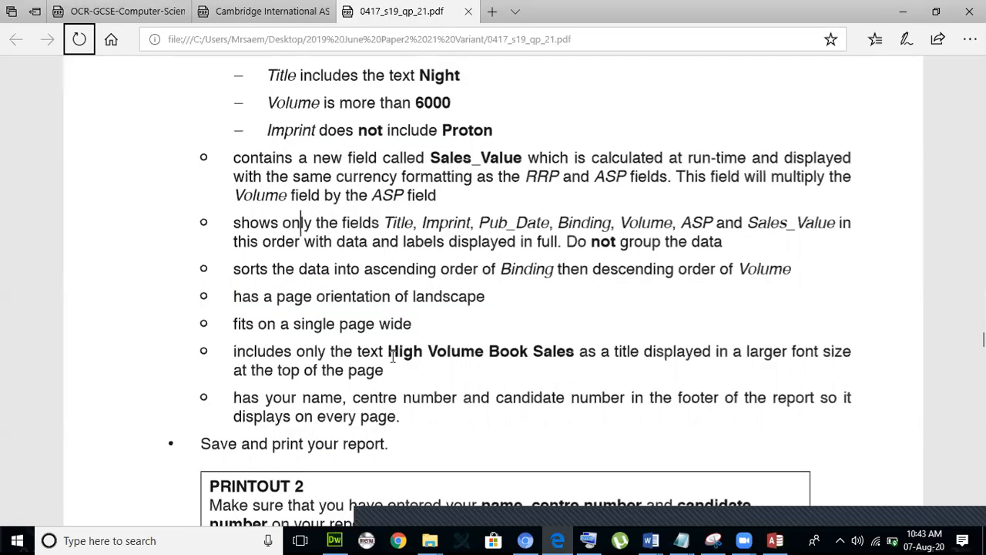
{"action": "left_click_drag", "start_coordinate": [387, 354], "coordinate": [570, 355]}
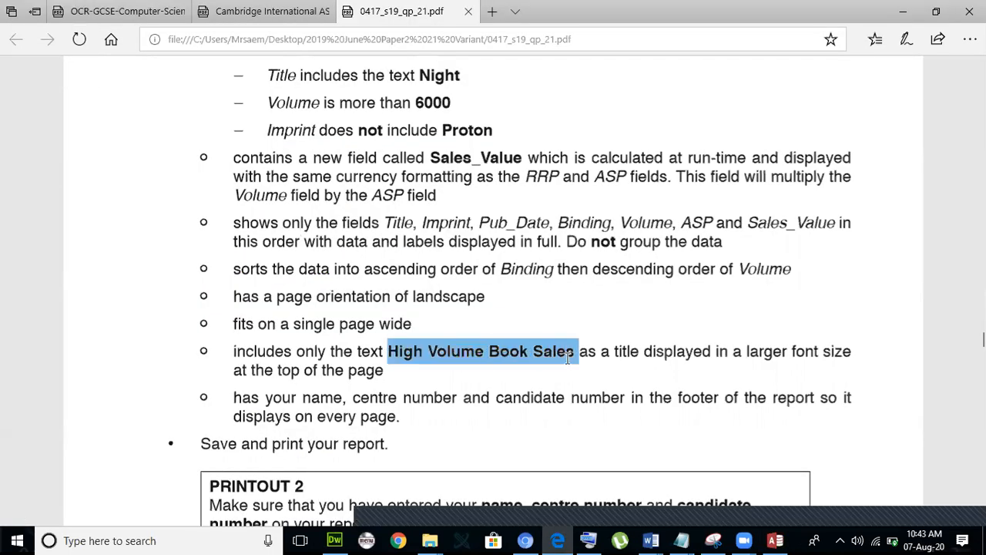
{"action": "right_click", "coordinate": [544, 342]}
{"action": "left_click", "coordinate": [566, 465]}
{"action": "key", "text": "alt+Tab"}
{"action": "key", "text": "ctrl+v"}
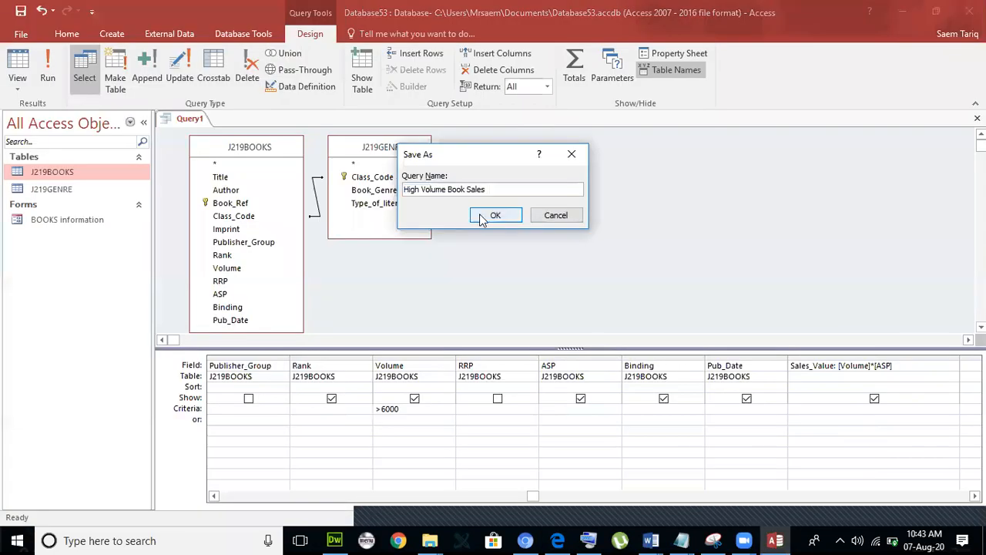
{"action": "left_click", "coordinate": [497, 216]}
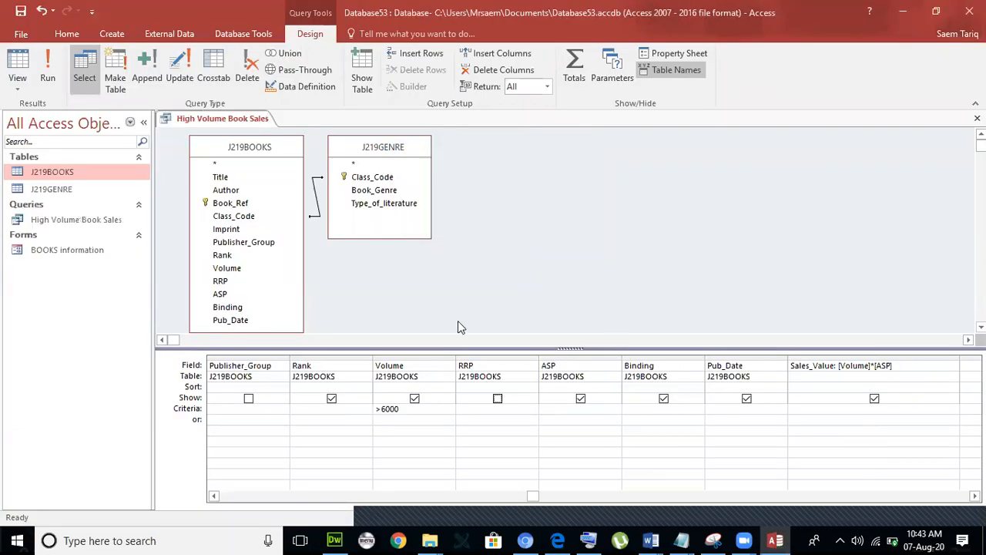
Step: Run the query, check its columns against the exam paper's requirements, and return to Design View
{"action": "key", "text": "alt+Tab"}
{"action": "key", "text": "alt+Tab"}
{"action": "left_click", "coordinate": [44, 88]}
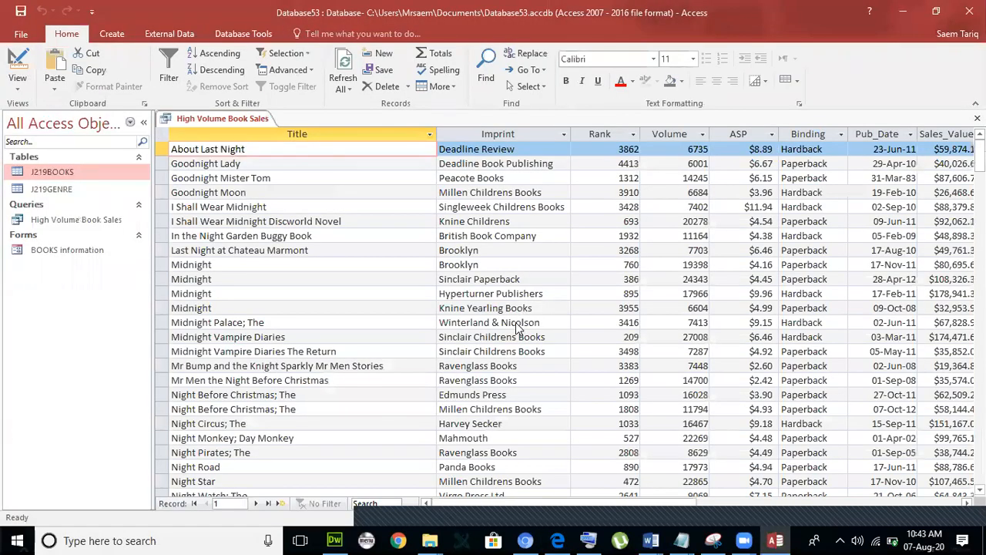
{"action": "key", "text": "alt+Tab"}
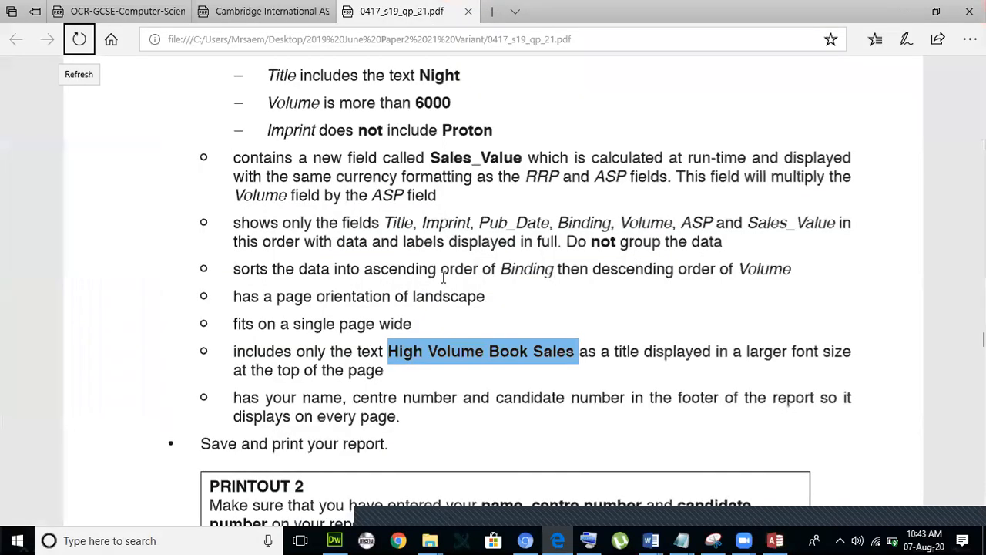
{"action": "key", "text": "alt+Tab"}
{"action": "left_click", "coordinate": [17, 78]}
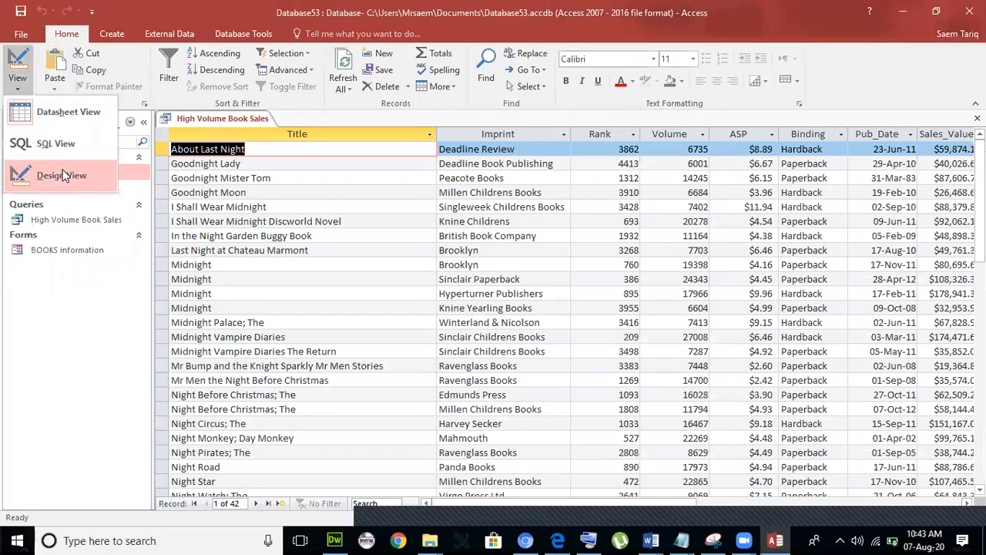
{"action": "left_click", "coordinate": [64, 176]}
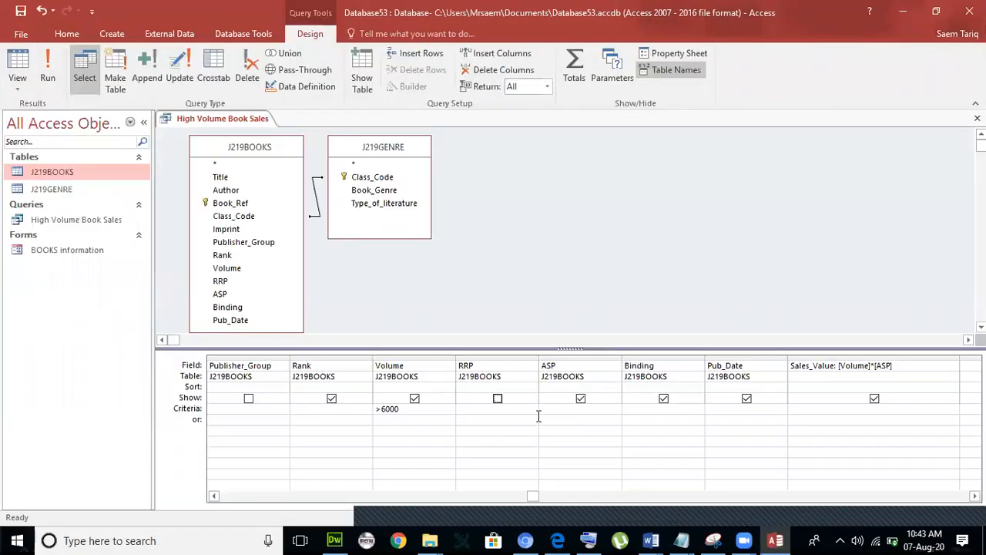
Step: Set the sort order of the Binding field to Ascending, as the exam paper requires
{"action": "key", "text": "alt+Tab"}
{"action": "key", "text": "alt+Tab"}
{"action": "left_click", "coordinate": [695, 388]}
{"action": "left_click", "coordinate": [674, 408]}
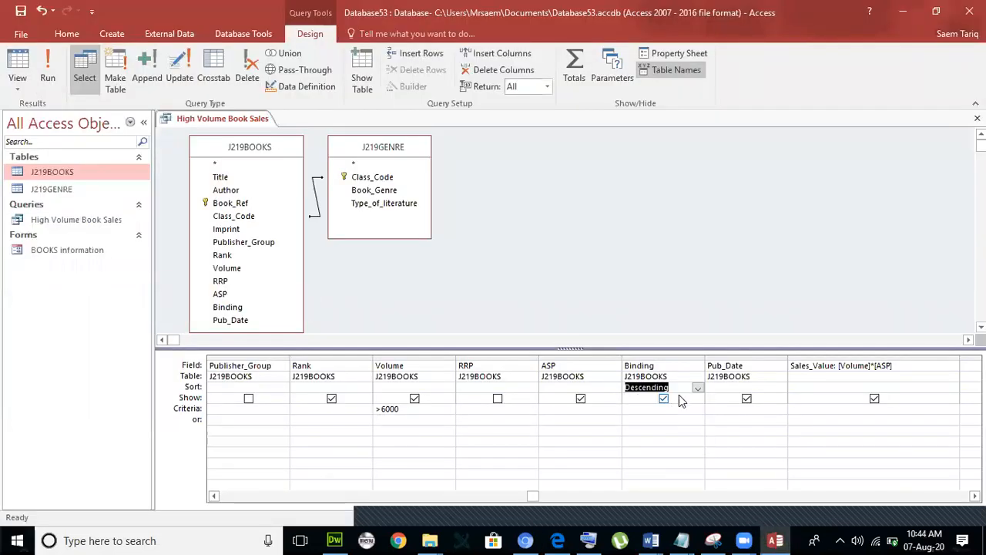
{"action": "left_click", "coordinate": [699, 388]}
{"action": "left_click", "coordinate": [683, 397]}
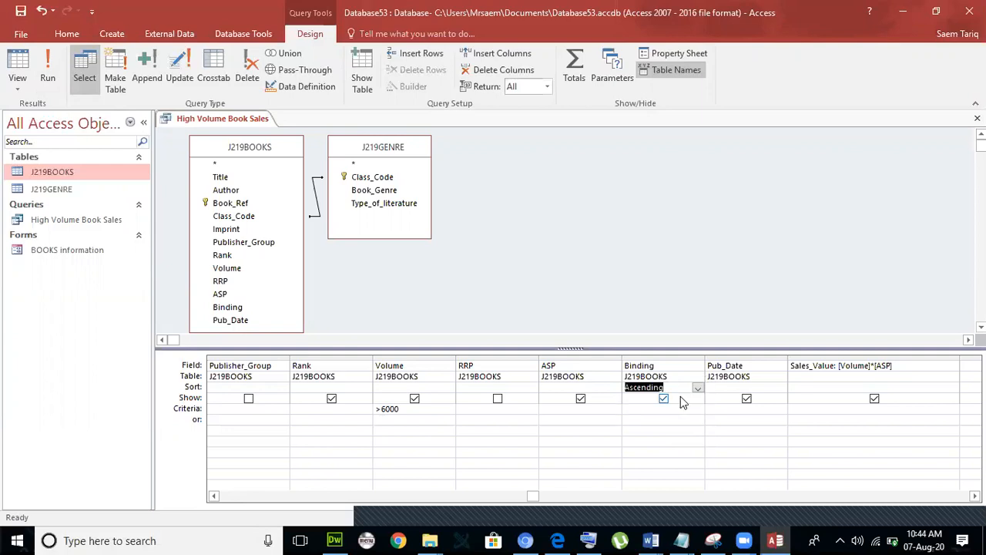
Step: Set the sort order of the Volume field to Descending and run the query
{"action": "key", "text": "alt+Tab"}
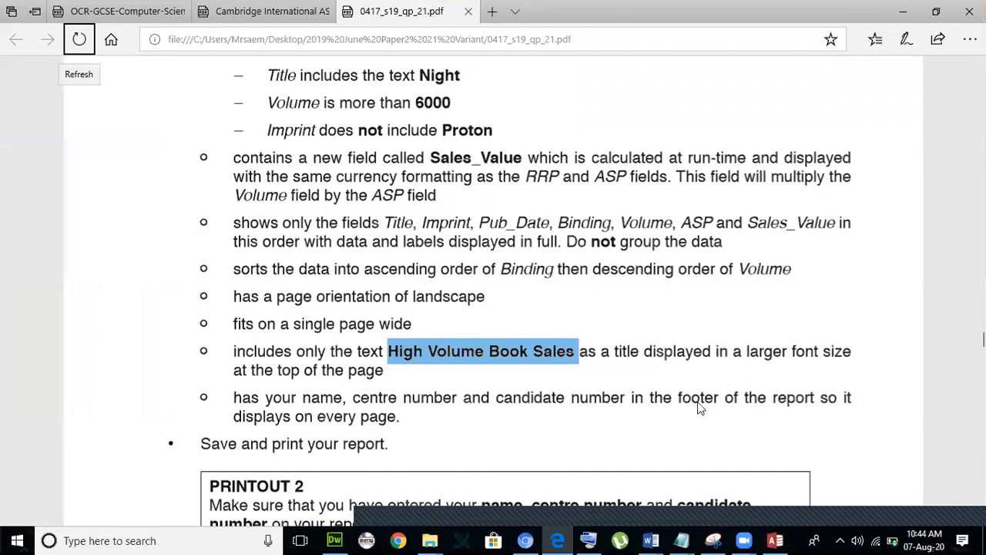
{"action": "key", "text": "alt+Tab"}
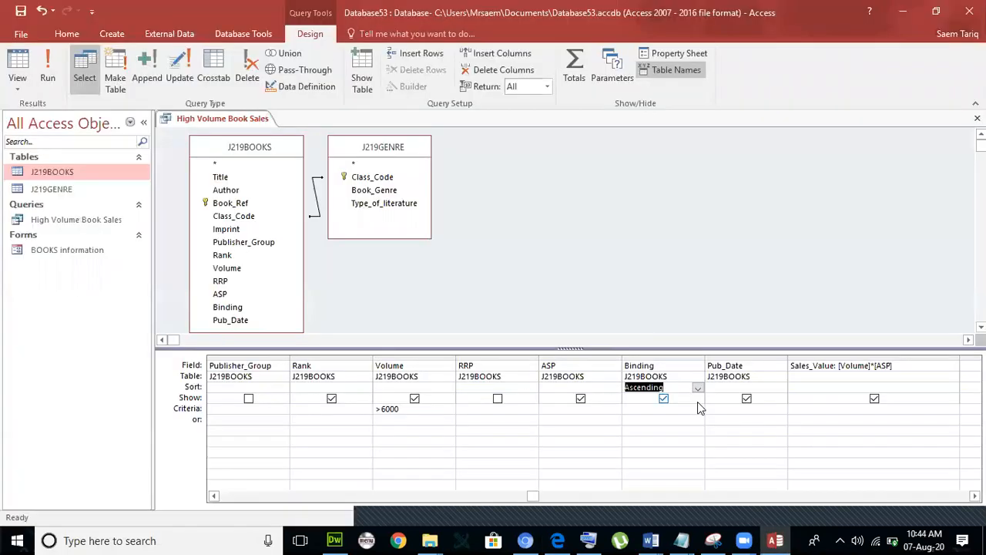
{"action": "left_click", "coordinate": [447, 387]}
{"action": "left_click", "coordinate": [434, 409]}
{"action": "left_click", "coordinate": [47, 69]}
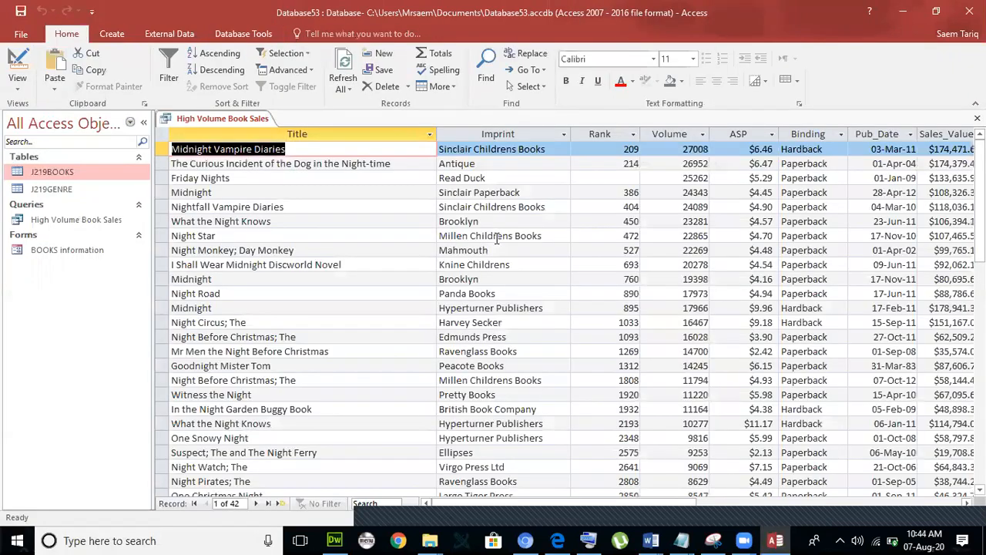
Step: Check the exam paper's tabular report requirement and start the Report Wizard based on the High Volume Book Sales query
{"action": "key", "text": "alt+Tab"}
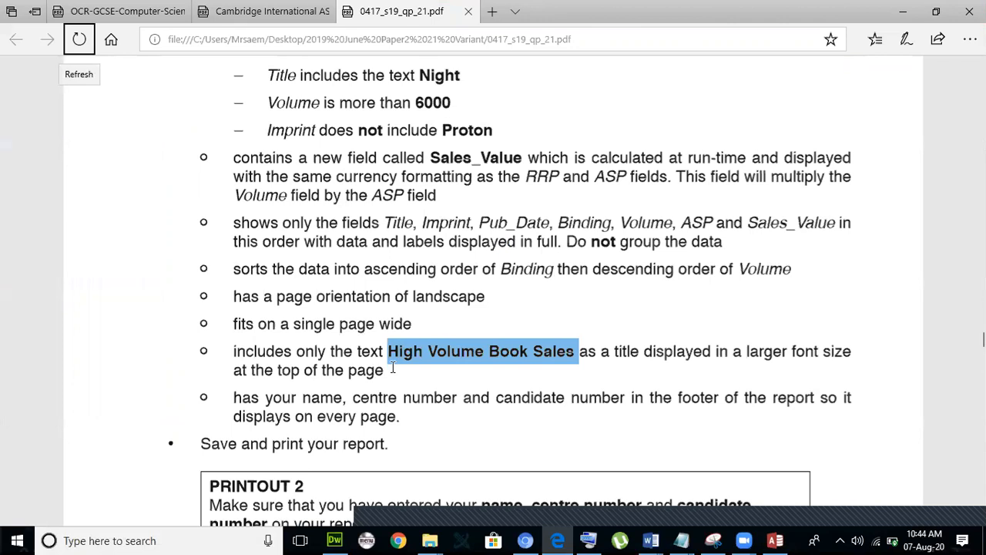
{"action": "scroll", "coordinate": [392, 368], "scroll_direction": "up", "scroll_amount": 2}
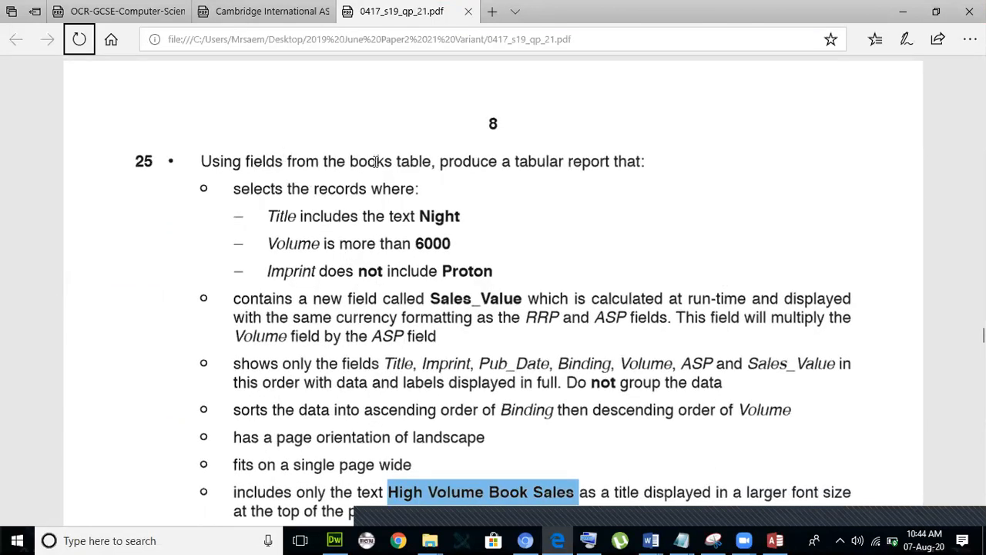
{"action": "left_click_drag", "start_coordinate": [443, 162], "coordinate": [641, 162]}
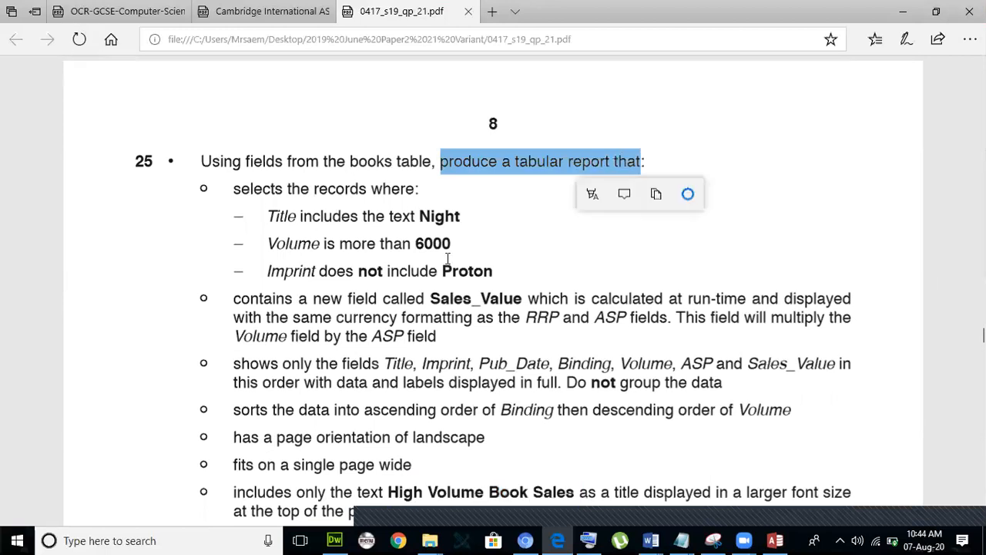
{"action": "key", "text": "alt+Tab"}
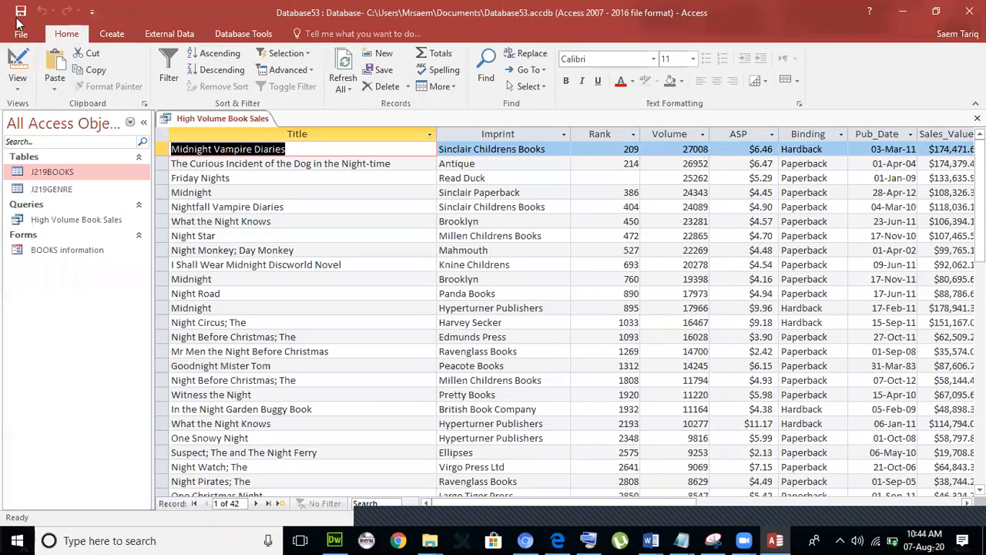
{"action": "left_click", "coordinate": [112, 34]}
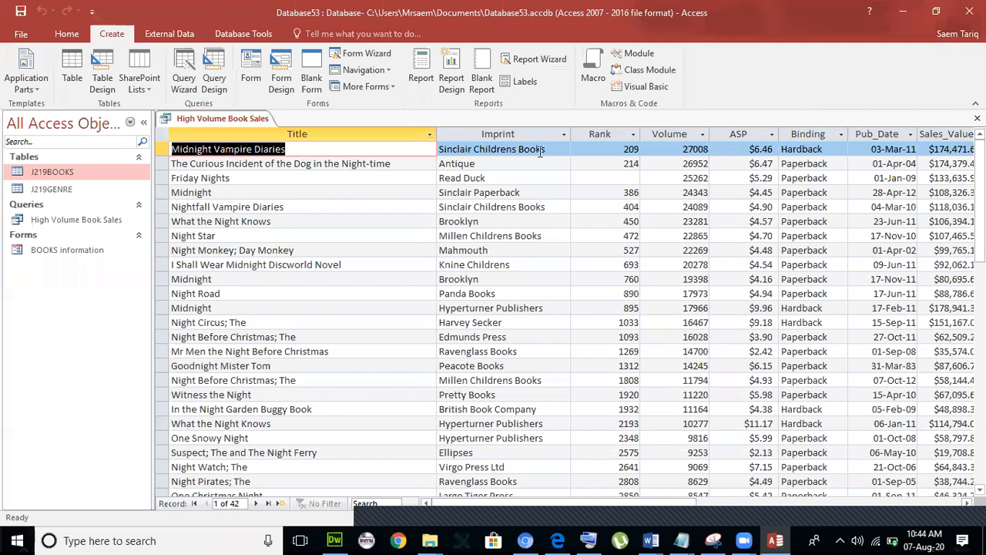
{"action": "left_click", "coordinate": [540, 59]}
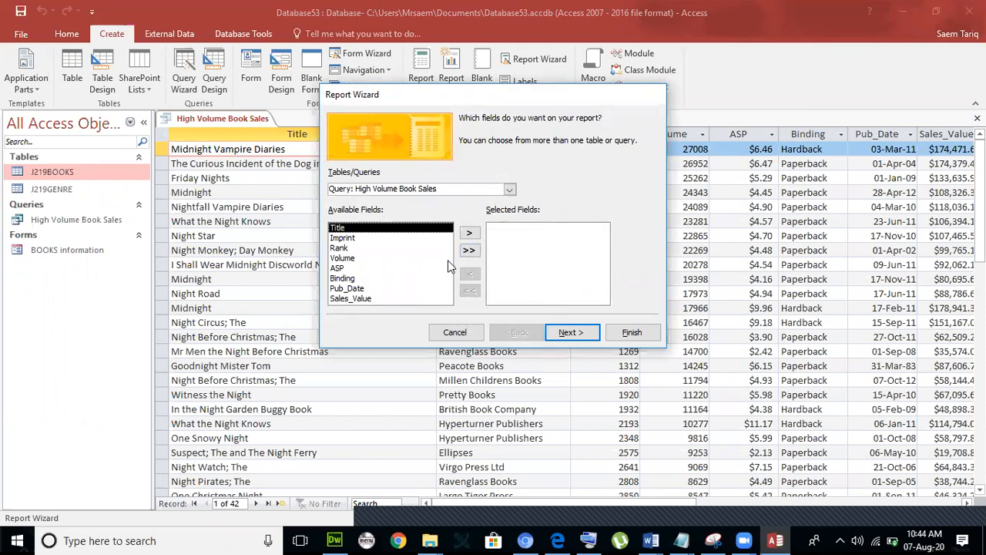
Step: Add the Title and Imprint fields to the report, following the field order in the exam paper
{"action": "key", "text": "alt+Tab"}
{"action": "scroll", "coordinate": [398, 319], "scroll_direction": "up", "scroll_amount": 1}
{"action": "scroll", "coordinate": [399, 319], "scroll_direction": "down", "scroll_amount": 1}
{"action": "key", "text": "alt+Tab"}
{"action": "left_click", "coordinate": [470, 232]}
{"action": "key", "text": "alt+Tab"}
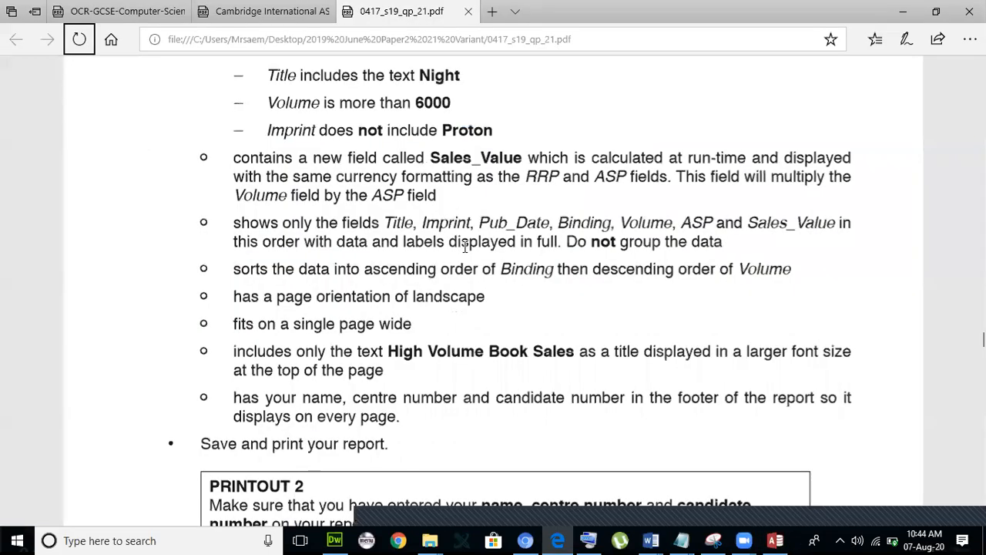
{"action": "key", "text": "alt+Tab"}
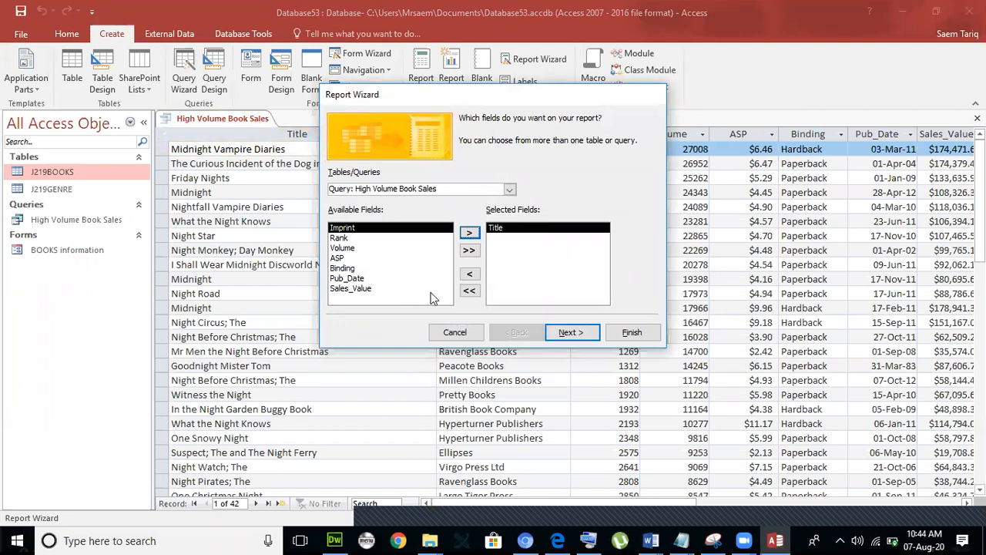
{"action": "left_click", "coordinate": [470, 234]}
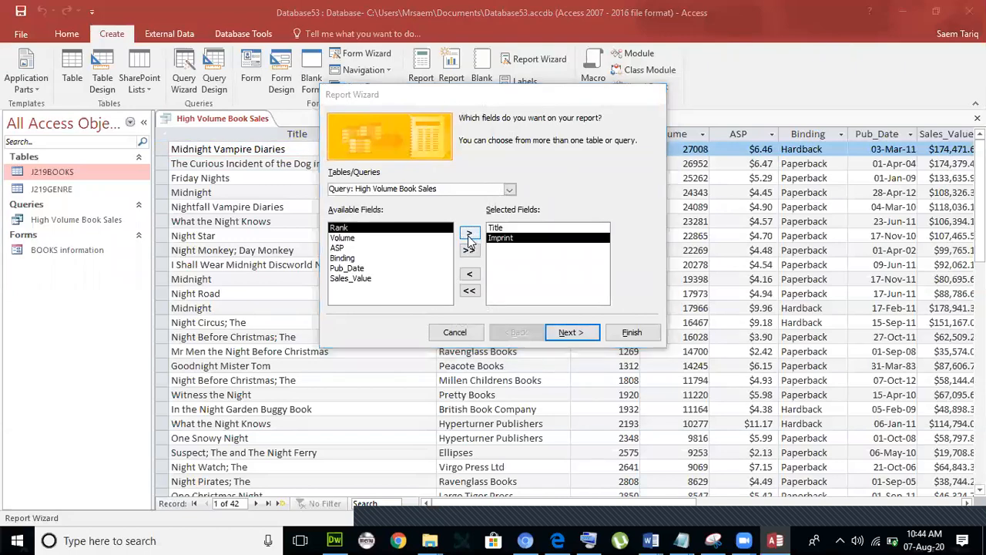
Step: Add Pub_Date and Binding to the report's selected fields, checking the order against the exam paper
{"action": "key", "text": "alt+Tab"}
{"action": "key", "text": "alt+Tab"}
{"action": "left_click", "coordinate": [383, 267]}
{"action": "left_click", "coordinate": [471, 234]}
{"action": "key", "text": "alt+Tab"}
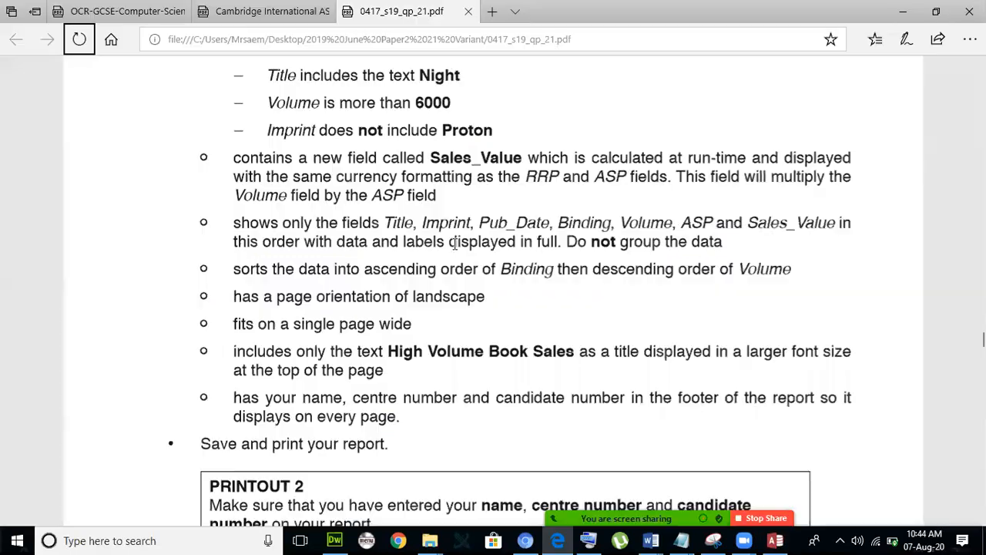
{"action": "key", "text": "alt+Tab"}
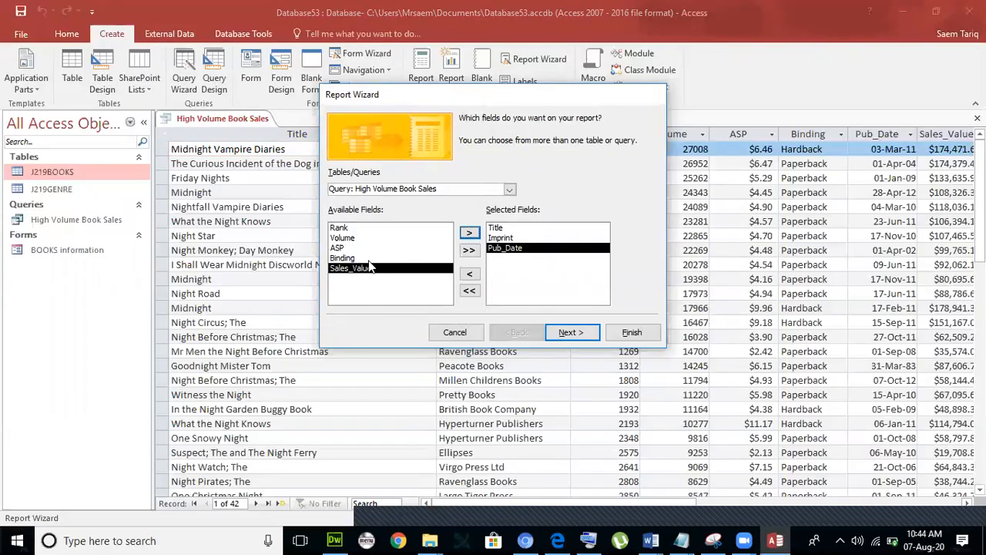
{"action": "left_click", "coordinate": [356, 257]}
{"action": "left_click", "coordinate": [470, 232]}
Step: Add Volume and ASP after Binding in the report's selected fields, as the exam paper lists them
{"action": "key", "text": "alt+Tab"}
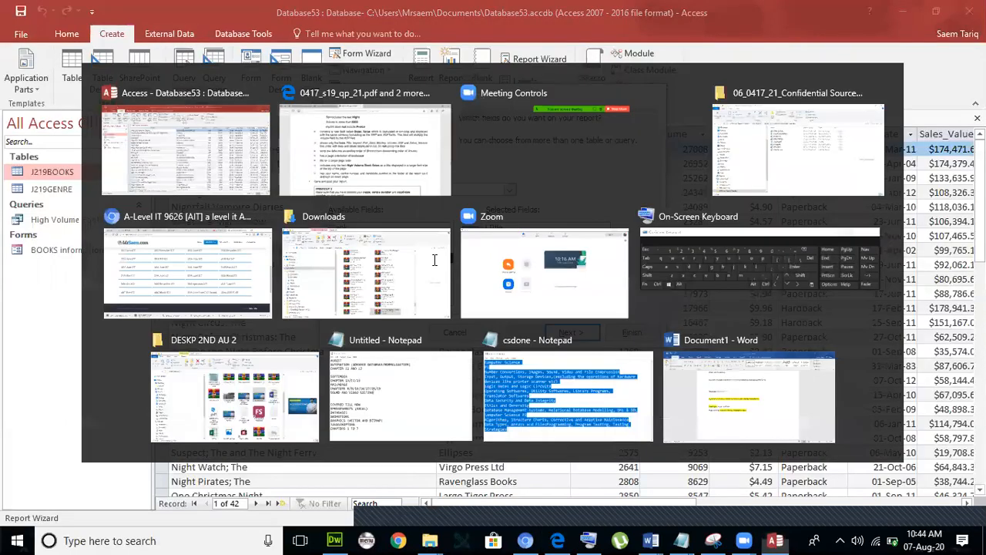
{"action": "key", "text": "alt+Tab"}
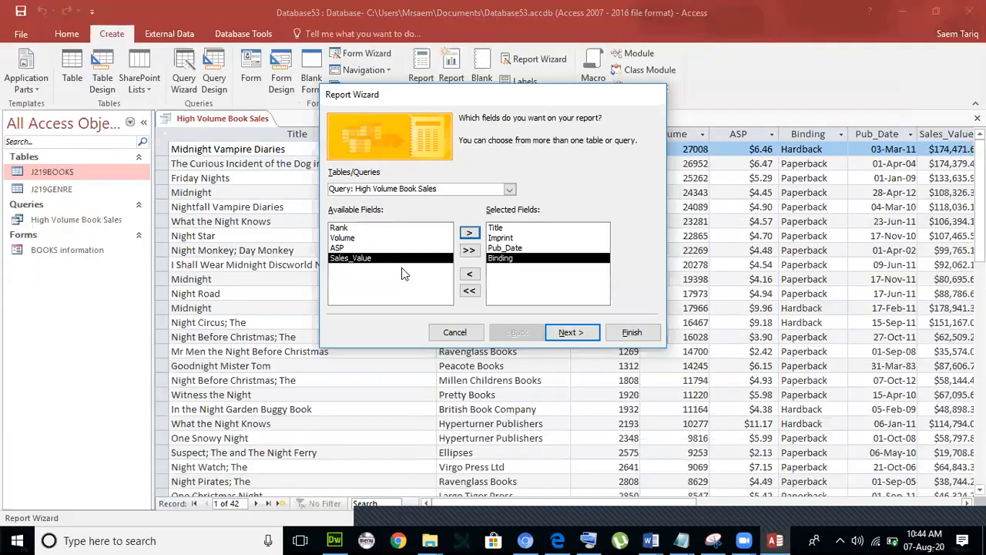
{"action": "left_click", "coordinate": [342, 237]}
{"action": "left_click", "coordinate": [469, 232]}
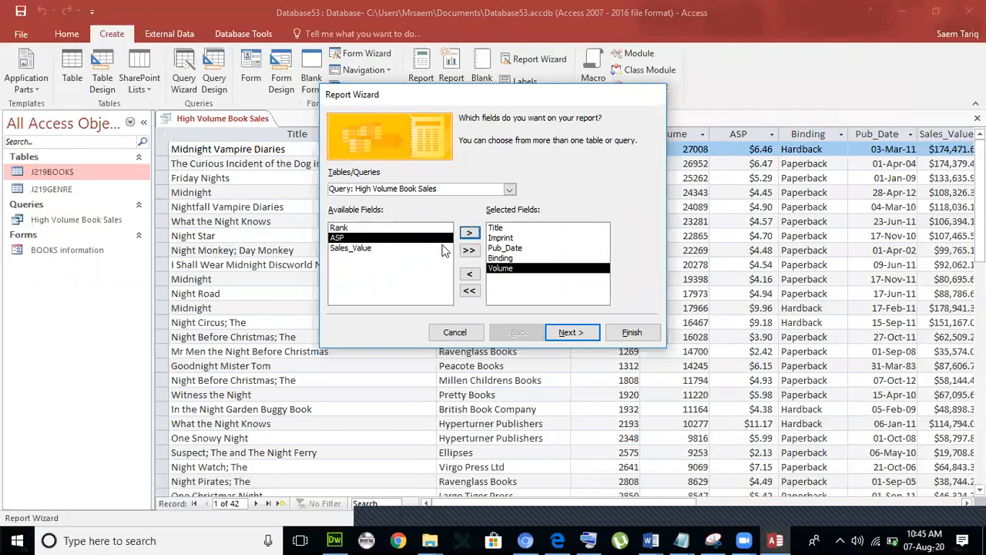
{"action": "key", "text": "alt+Tab"}
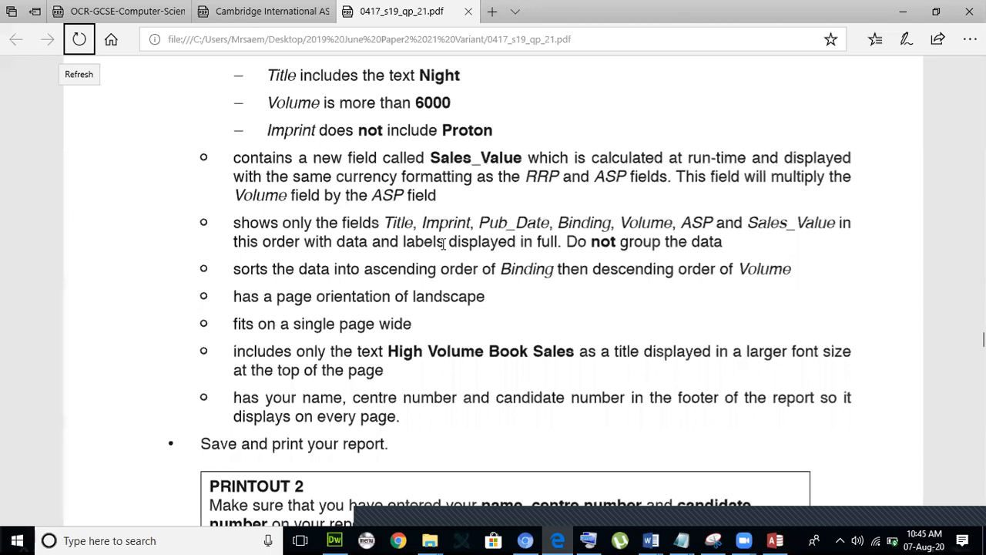
{"action": "key", "text": "alt+Tab"}
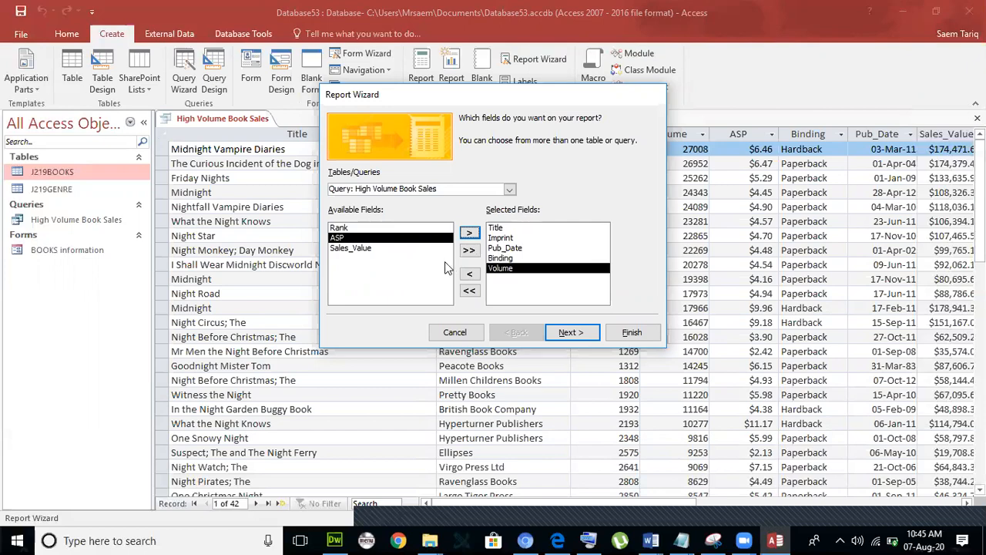
{"action": "key", "text": "alt+Tab"}
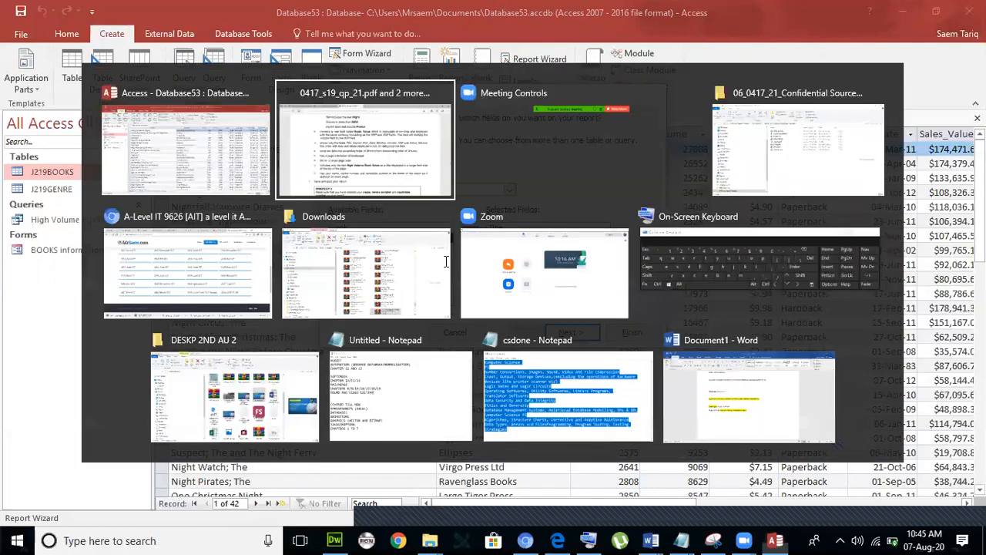
{"action": "key", "text": "alt+Tab"}
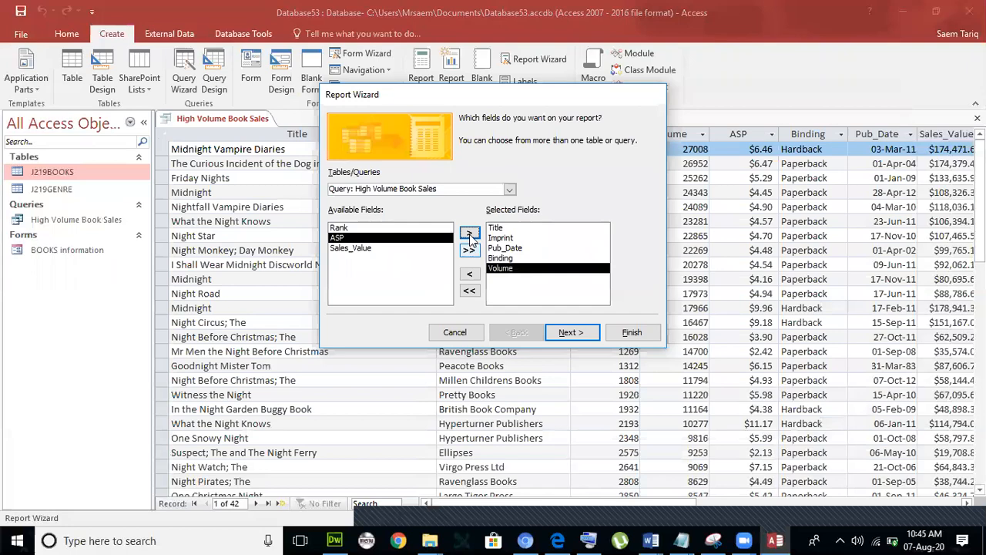
{"action": "key", "text": "alt+Tab"}
{"action": "key", "text": "alt+Tab"}
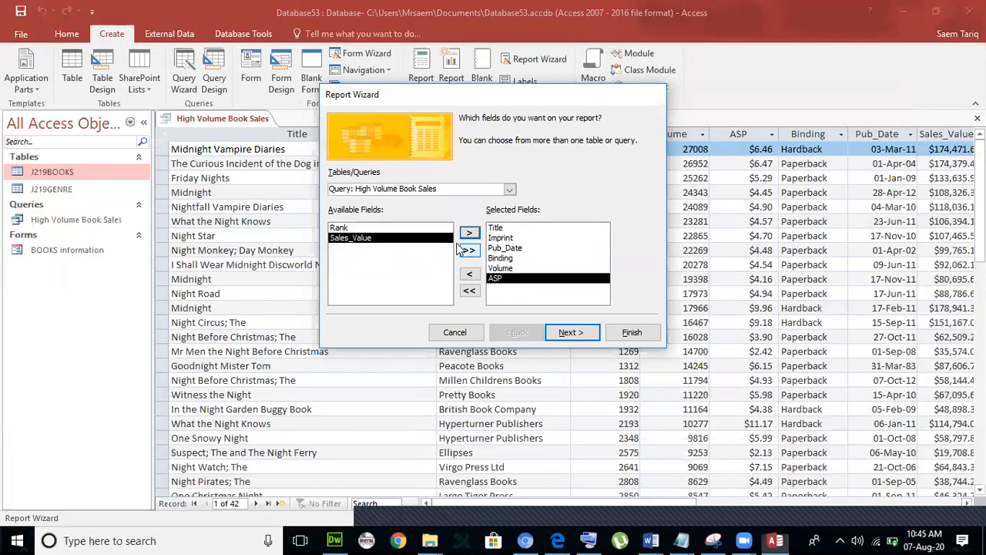
Step: Add Sales_Value as the report's last field and check the selection against the exam paper
{"action": "key", "text": "alt+Tab"}
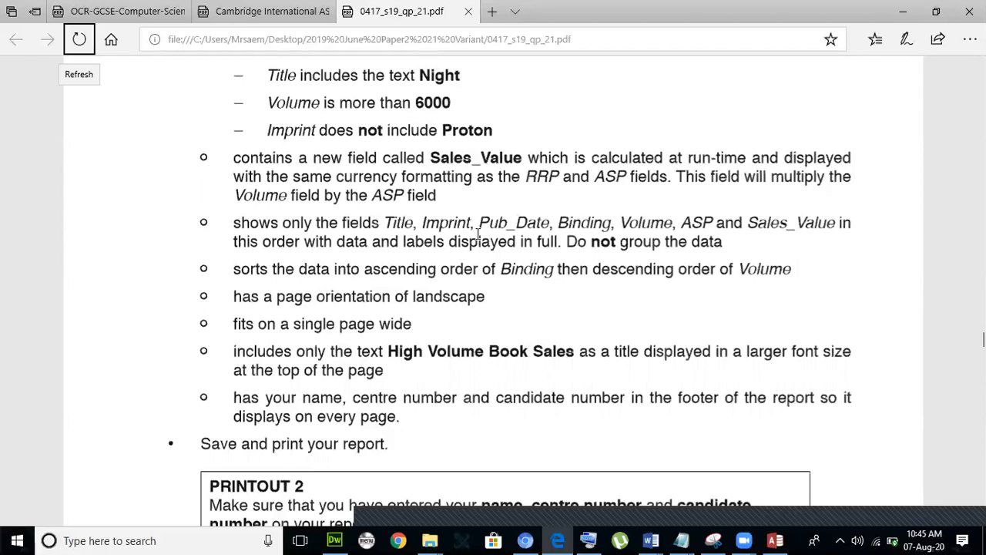
{"action": "key", "text": "alt+Tab"}
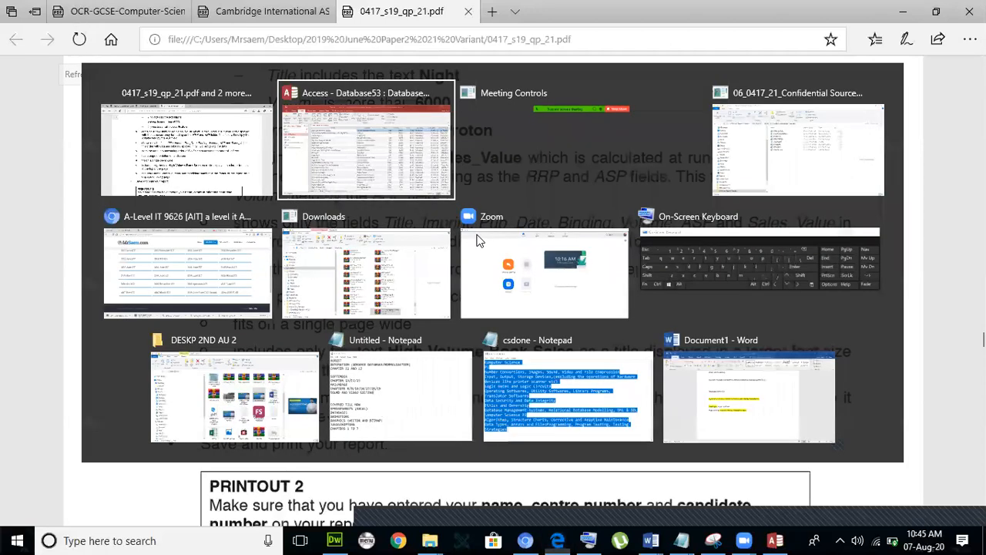
{"action": "left_click", "coordinate": [475, 238]}
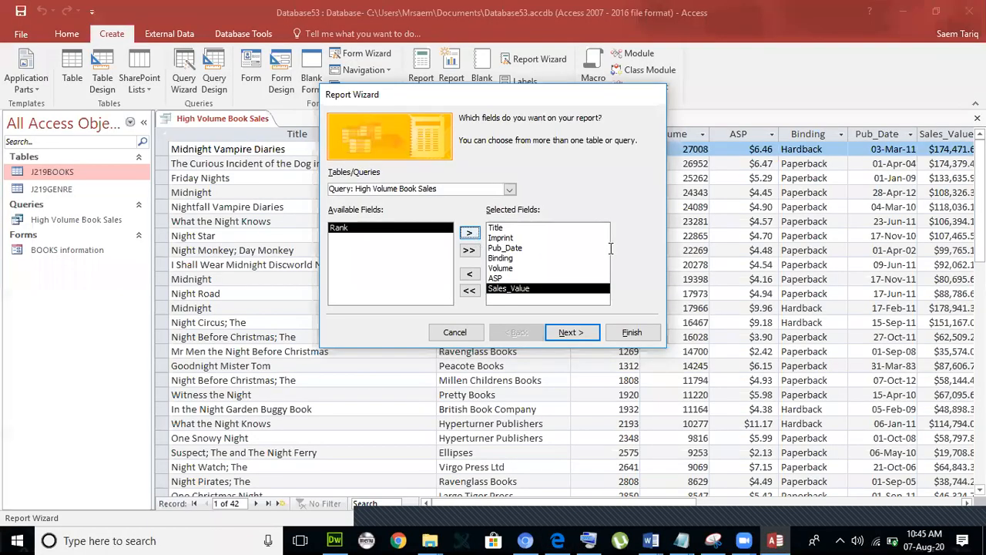
{"action": "key", "text": "alt+Tab"}
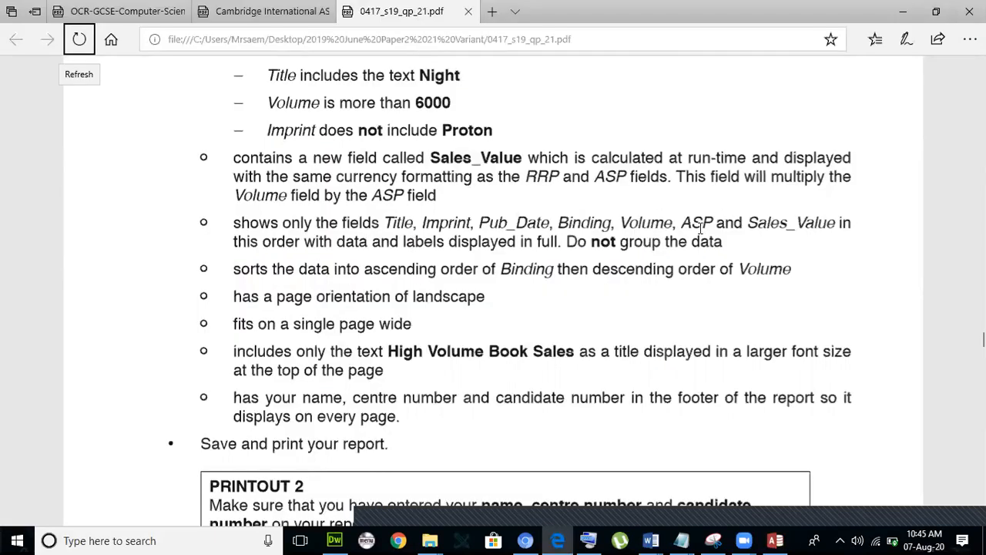
{"action": "key", "text": "alt+Tab"}
Step: Accept the selected report fields and continue to the layout options without adding any grouping levels or sort fields
{"action": "left_click", "coordinate": [580, 333]}
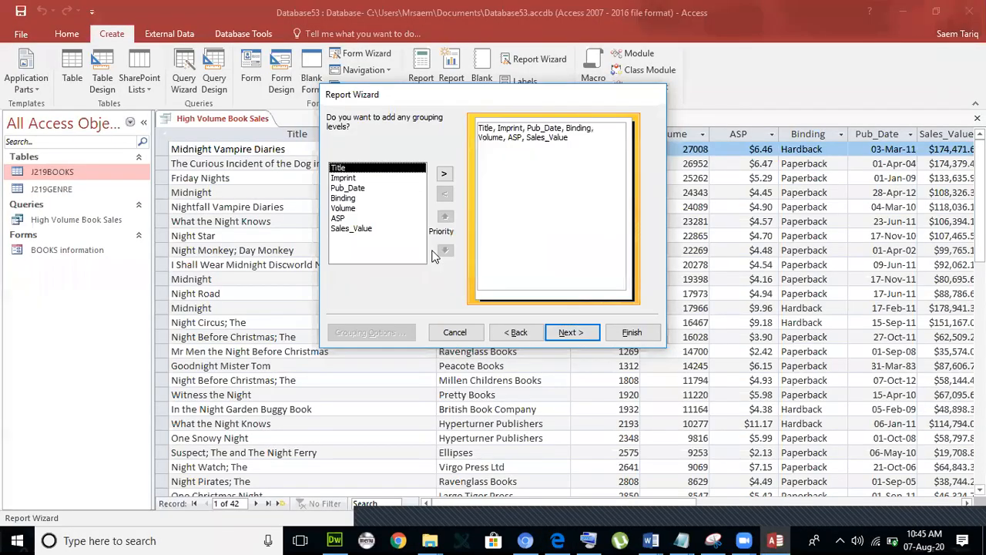
{"action": "left_click", "coordinate": [571, 332]}
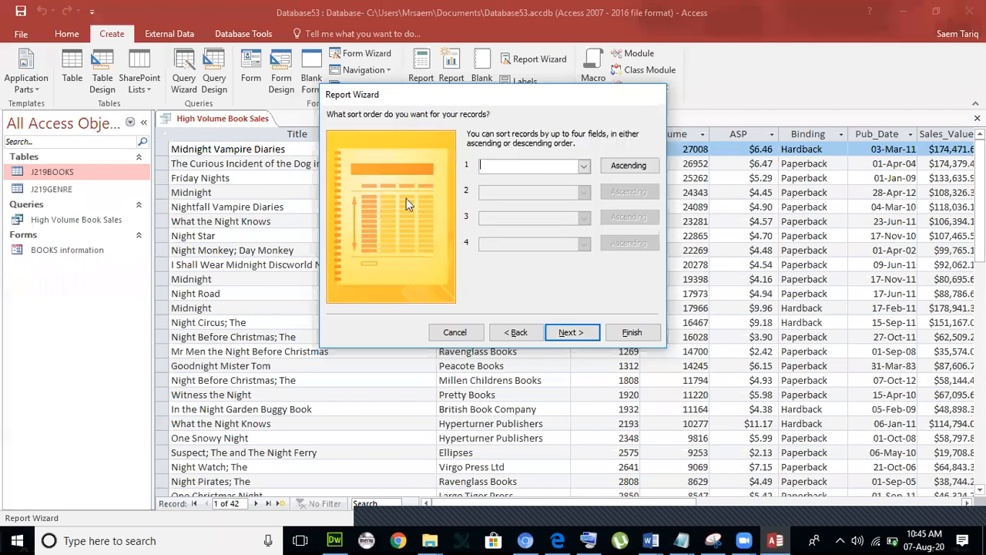
{"action": "left_click", "coordinate": [570, 332]}
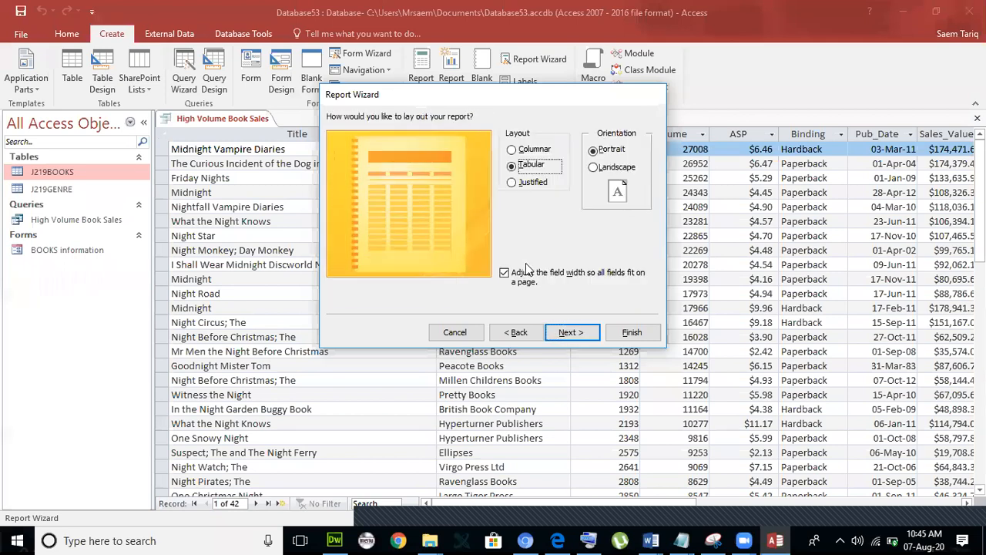
Step: Check the layout required by the exam paper, keep Tabular and Portrait, and finish the report titled High Volume Book Sales in preview
{"action": "key", "text": "alt+Tab"}
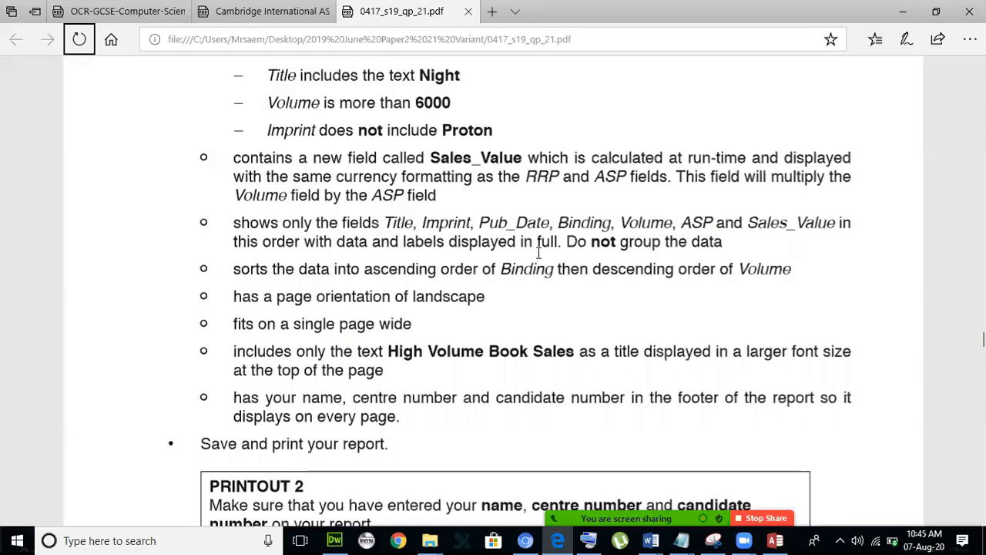
{"action": "scroll", "coordinate": [539, 252], "scroll_direction": "up", "scroll_amount": 1}
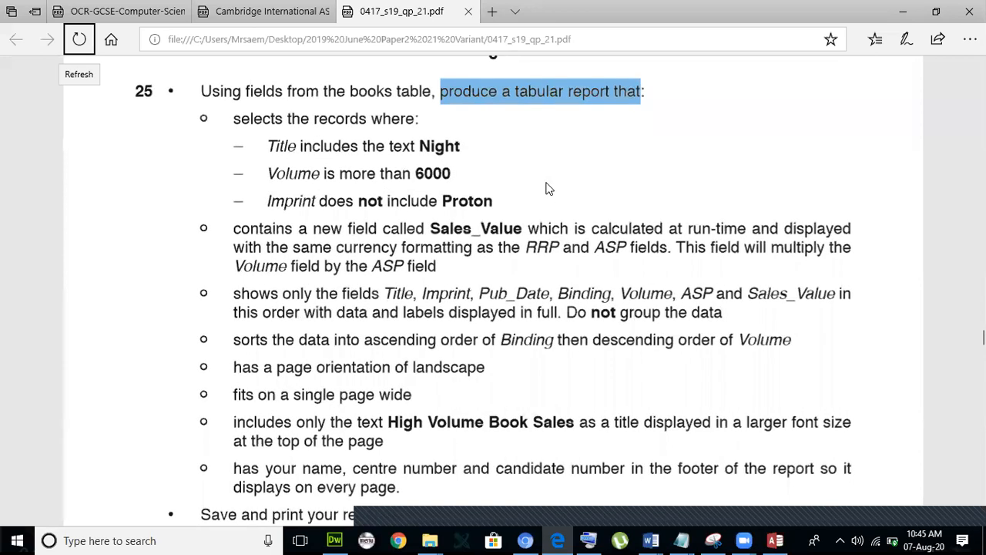
{"action": "key", "text": "alt+Tab"}
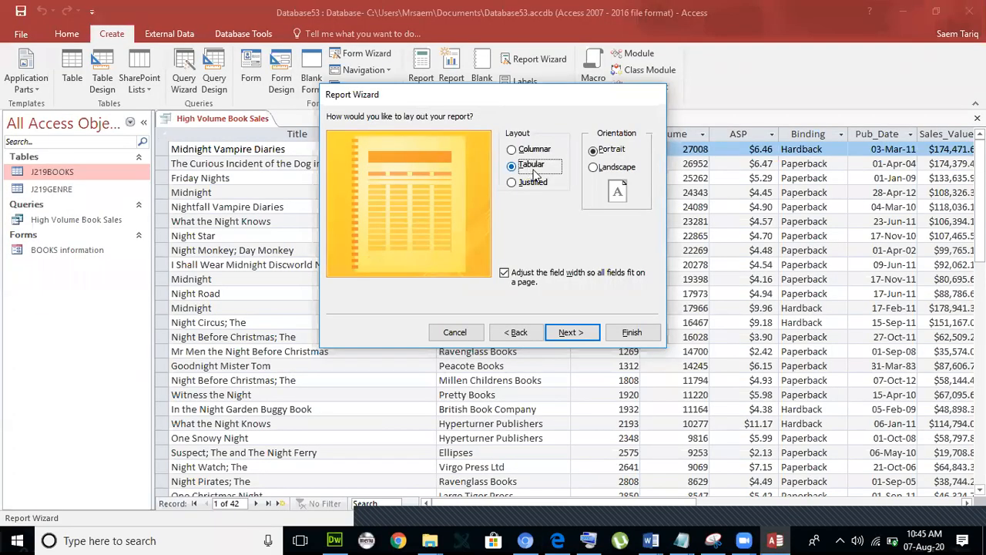
{"action": "left_click", "coordinate": [570, 332]}
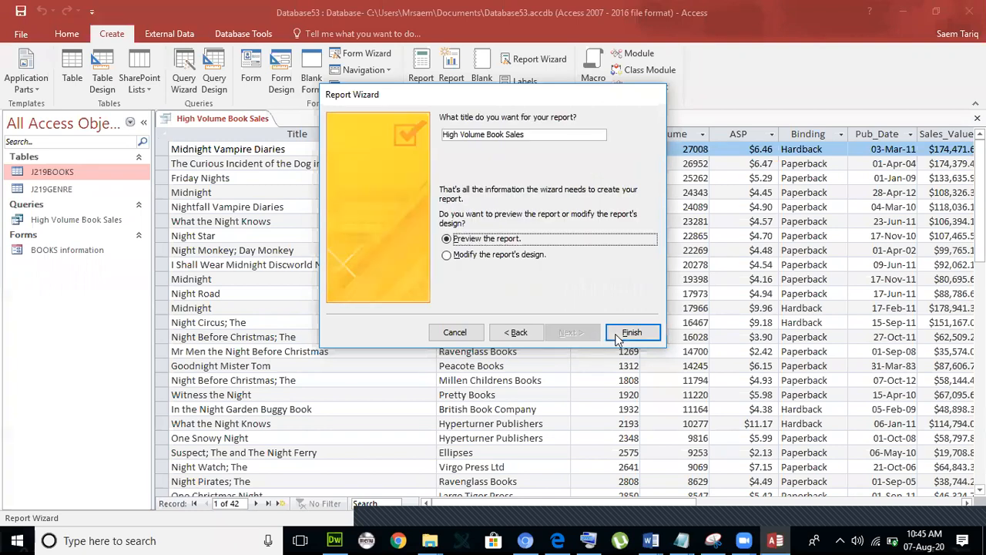
{"action": "left_click", "coordinate": [632, 333]}
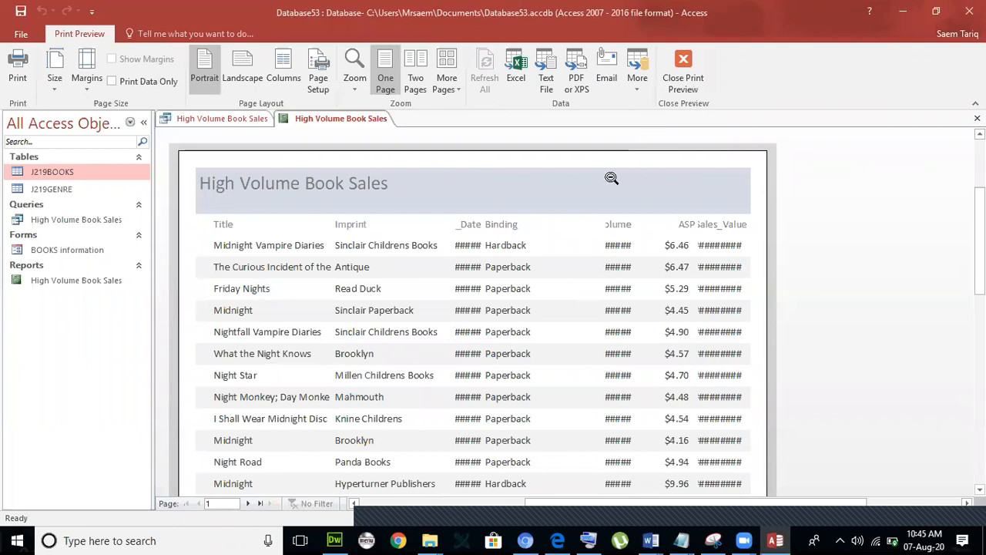
Step: Close the print preview and show the High Volume Book Sales report in Layout View
{"action": "left_click", "coordinate": [684, 77]}
{"action": "left_click", "coordinate": [18, 85]}
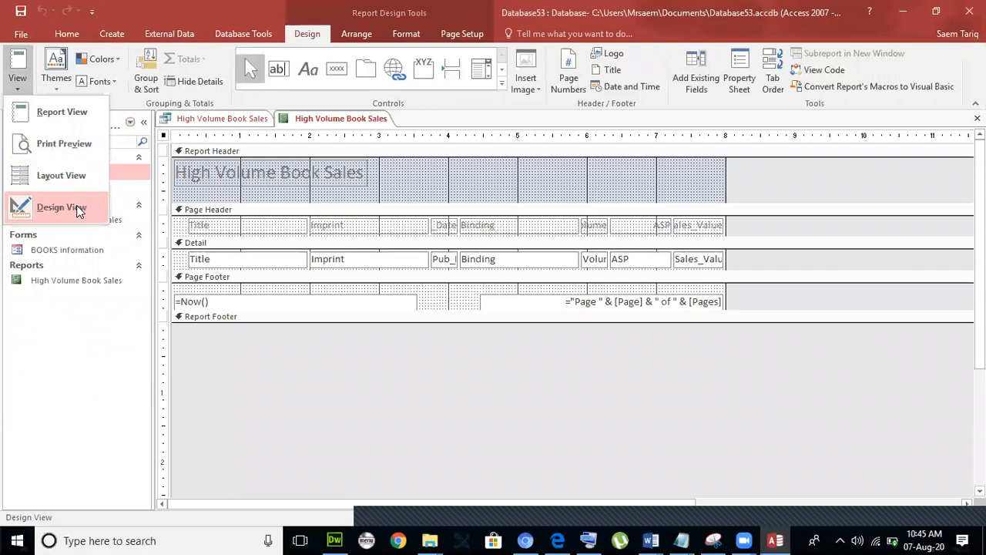
{"action": "left_click", "coordinate": [77, 179]}
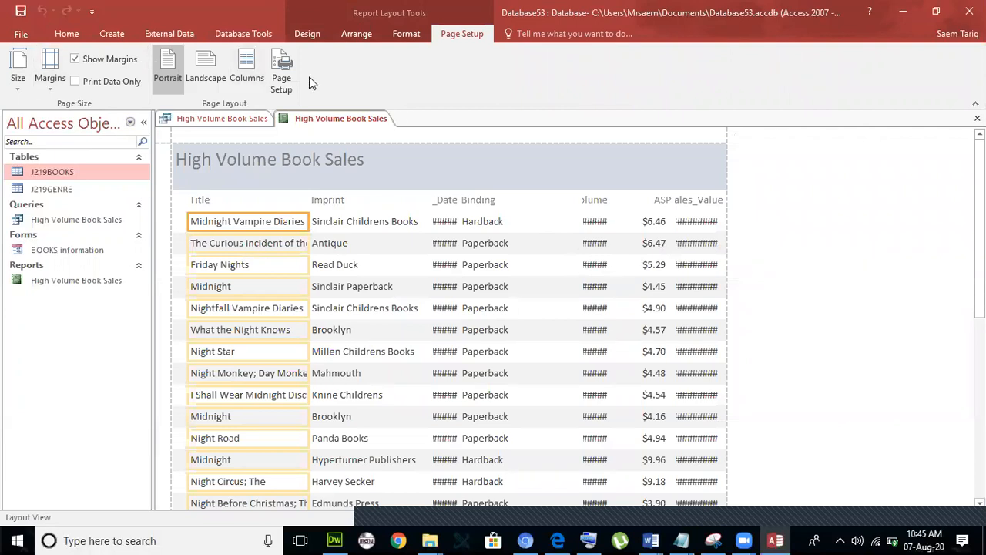
Step: Look at the report's section layout in Design View, and return to Layout View
{"action": "left_click", "coordinate": [47, 31]}
{"action": "left_click", "coordinate": [513, 224]}
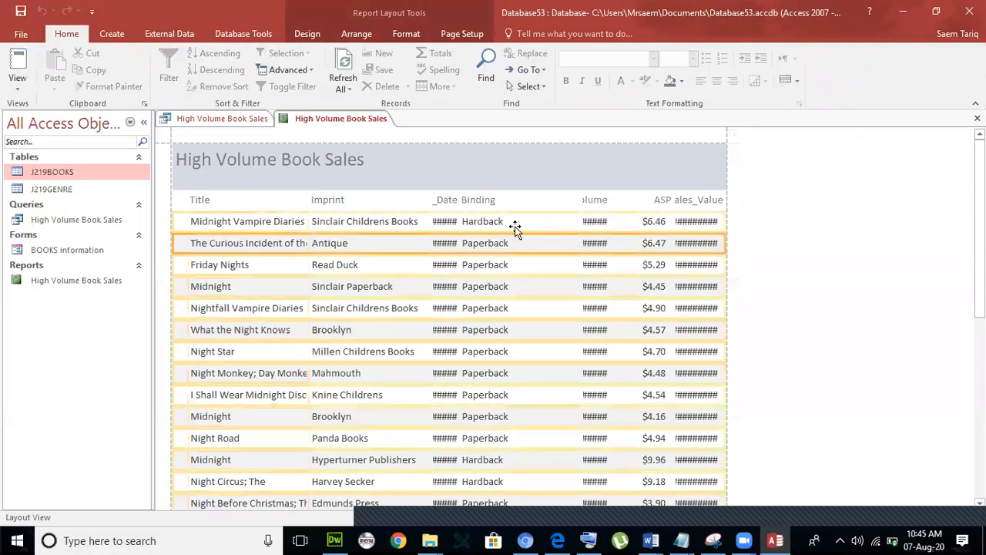
{"action": "left_click", "coordinate": [17, 80]}
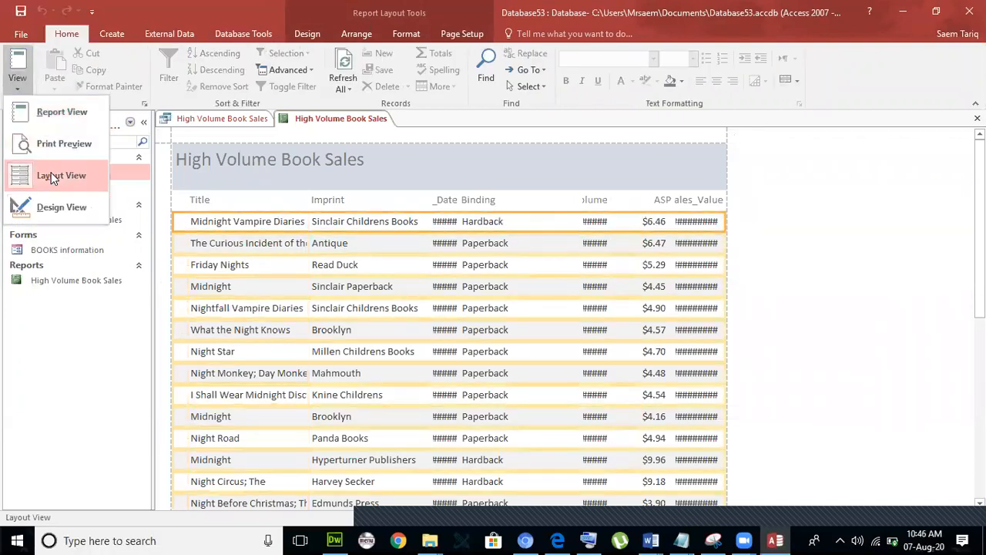
{"action": "left_click", "coordinate": [56, 205]}
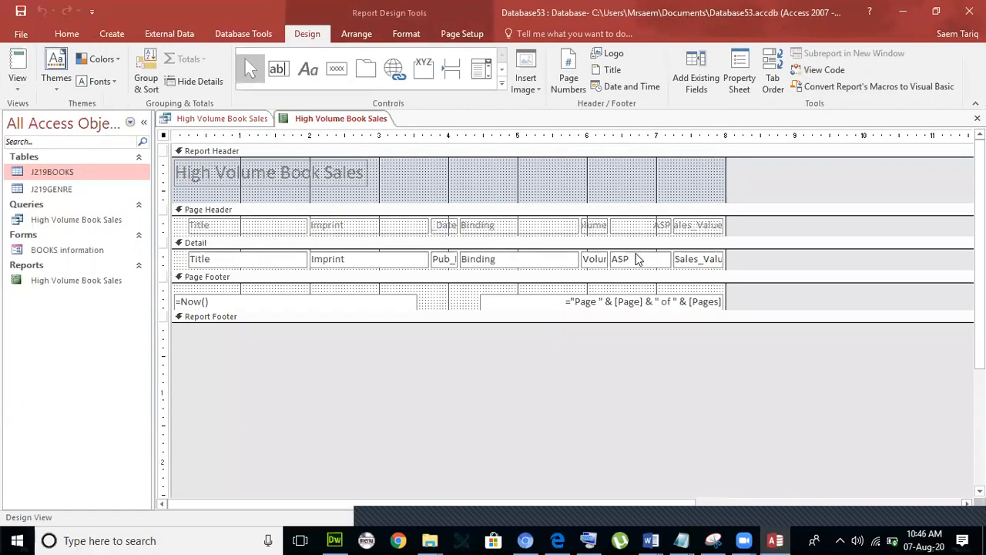
{"action": "left_click", "coordinate": [17, 80]}
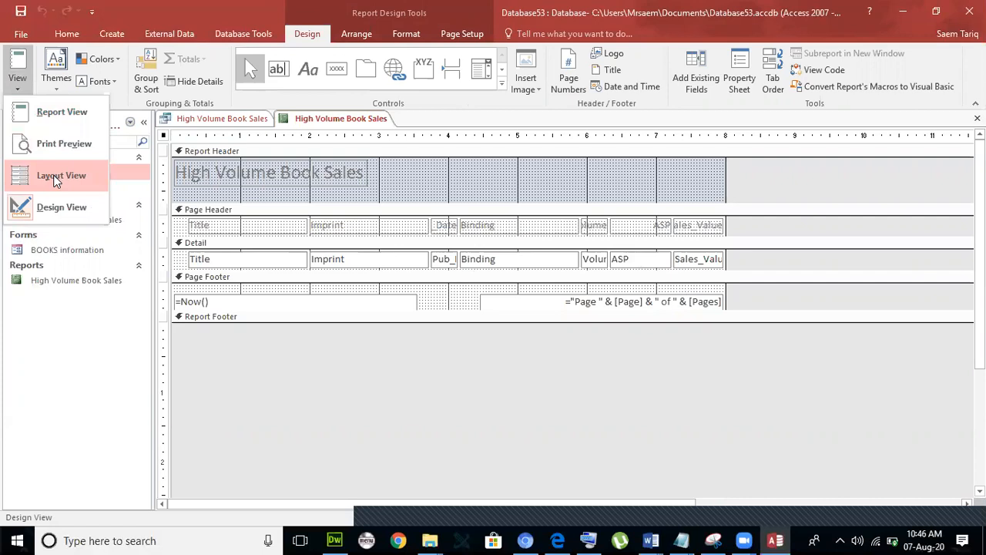
{"action": "left_click", "coordinate": [55, 178]}
Step: Narrow the Binding data column from its right edge to free space beside the Volume column
{"action": "left_click", "coordinate": [541, 225]}
{"action": "left_click_drag", "start_coordinate": [580, 223], "coordinate": [538, 224]}
{"action": "left_click", "coordinate": [449, 205]}
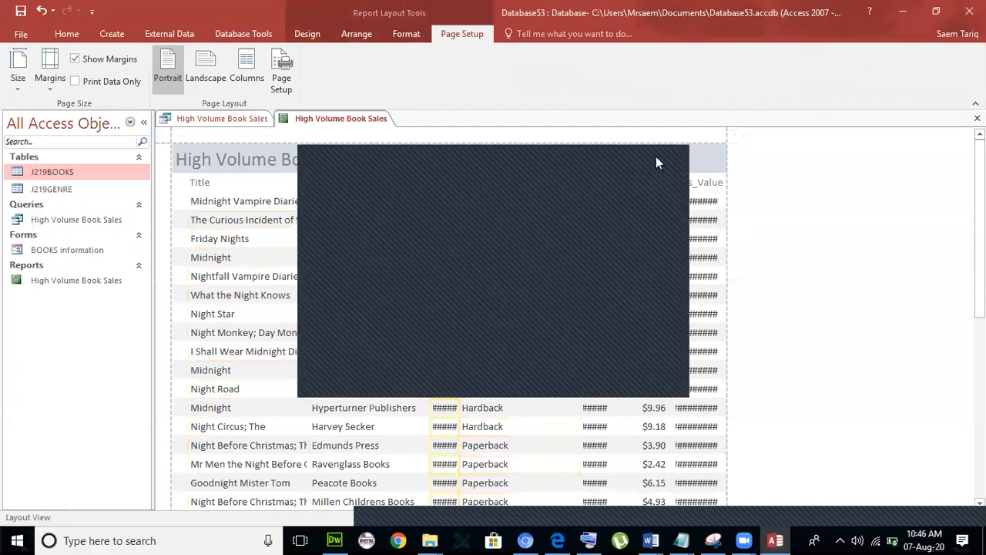
Step: Move the Binding data column's left edge inward and widen the Pub_Date data column into the gap to fit full dates
{"action": "left_click", "coordinate": [503, 203]}
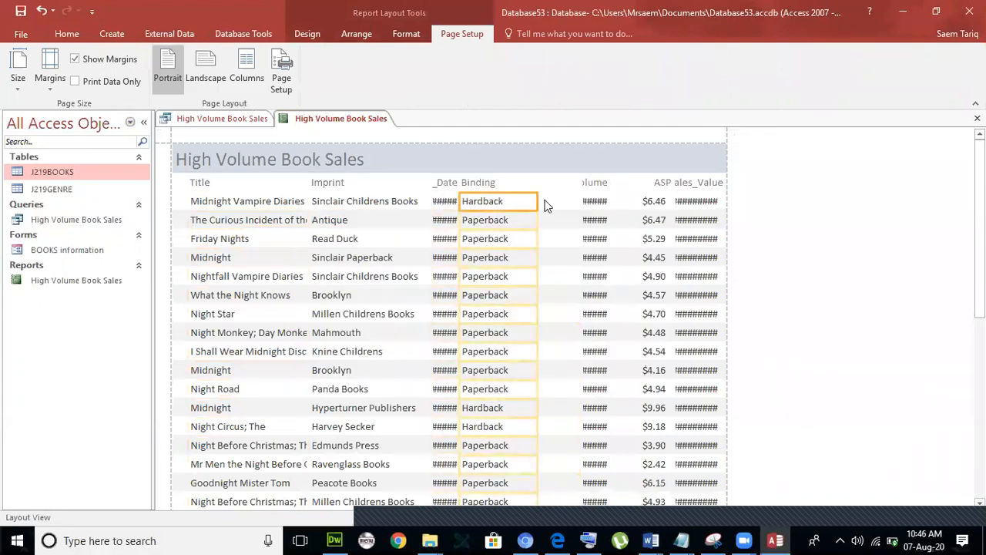
{"action": "left_click", "coordinate": [447, 202]}
{"action": "left_click", "coordinate": [467, 203]}
{"action": "left_click_drag", "start_coordinate": [461, 201], "coordinate": [489, 202]}
{"action": "left_click", "coordinate": [452, 203]}
{"action": "left_click", "coordinate": [506, 202]}
{"action": "left_click", "coordinate": [462, 202]}
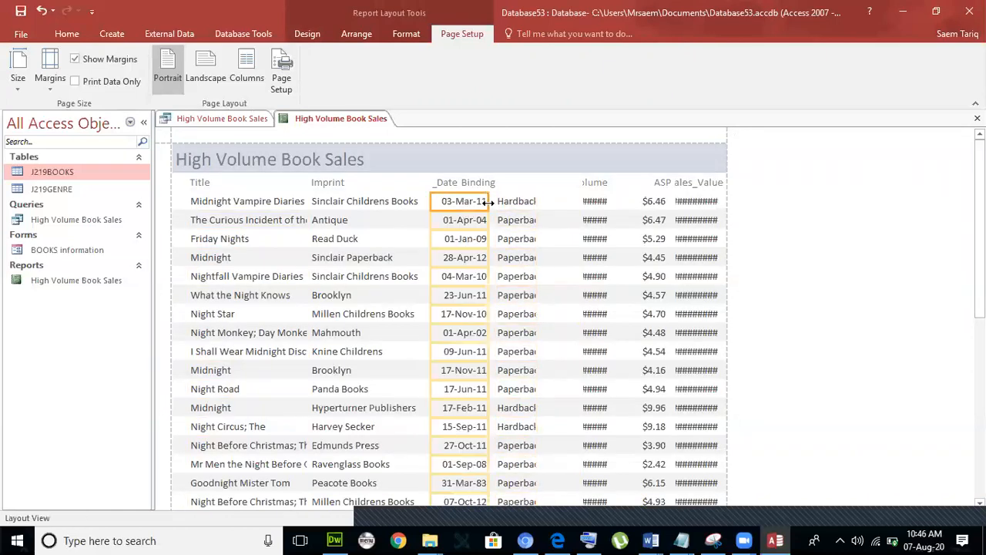
Step: Widen the Volume data column and its heading leftward to fit the full values and label
{"action": "left_click", "coordinate": [576, 201]}
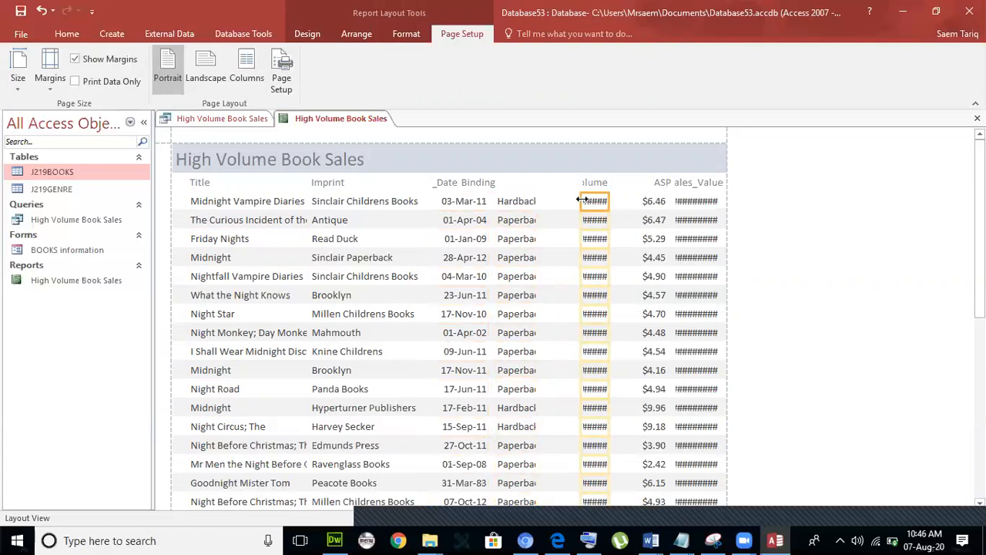
{"action": "mouse_move", "coordinate": [563, 201]}
{"action": "left_mouse_down"}
{"action": "mouse_move", "coordinate": [576, 201]}
{"action": "mouse_move", "coordinate": [569, 184]}
{"action": "left_mouse_up"}
{"action": "left_click", "coordinate": [579, 184]}
{"action": "left_click", "coordinate": [436, 184]}
{"action": "left_click", "coordinate": [338, 186]}
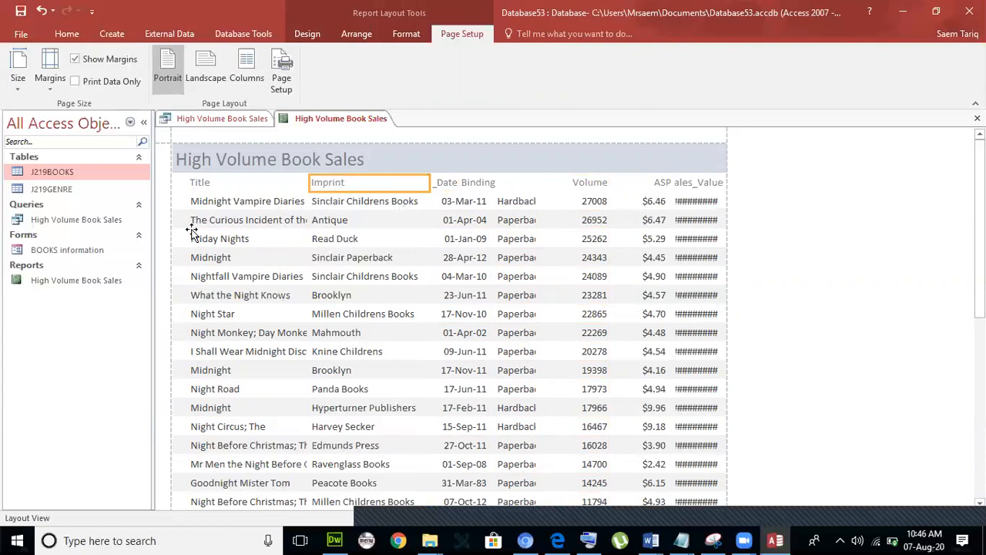
Step: Narrow the ASP data column and widen the Sales_Value column leftward to fit the full currency amounts
{"action": "left_click", "coordinate": [643, 202]}
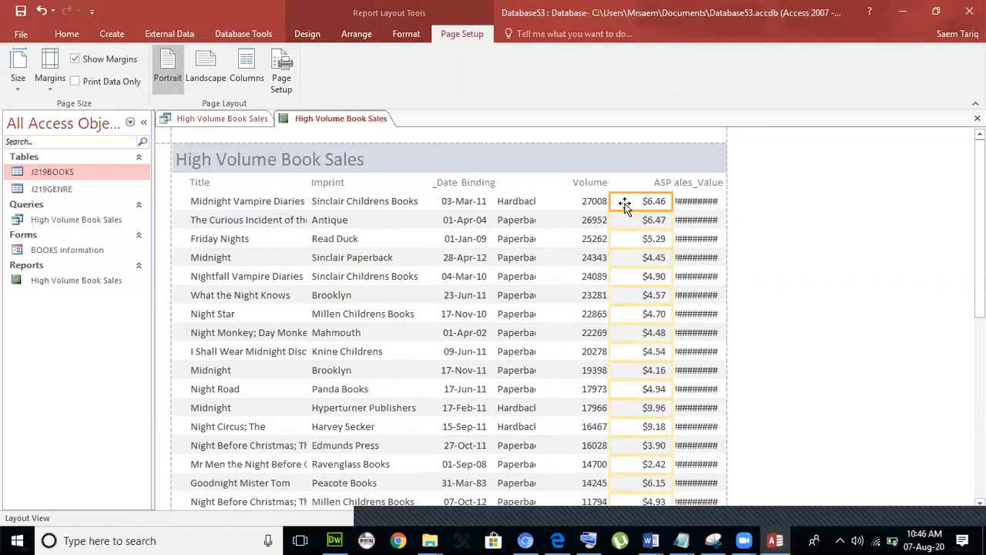
{"action": "left_click_drag", "start_coordinate": [672, 201], "coordinate": [660, 201]}
{"action": "left_click", "coordinate": [688, 201]}
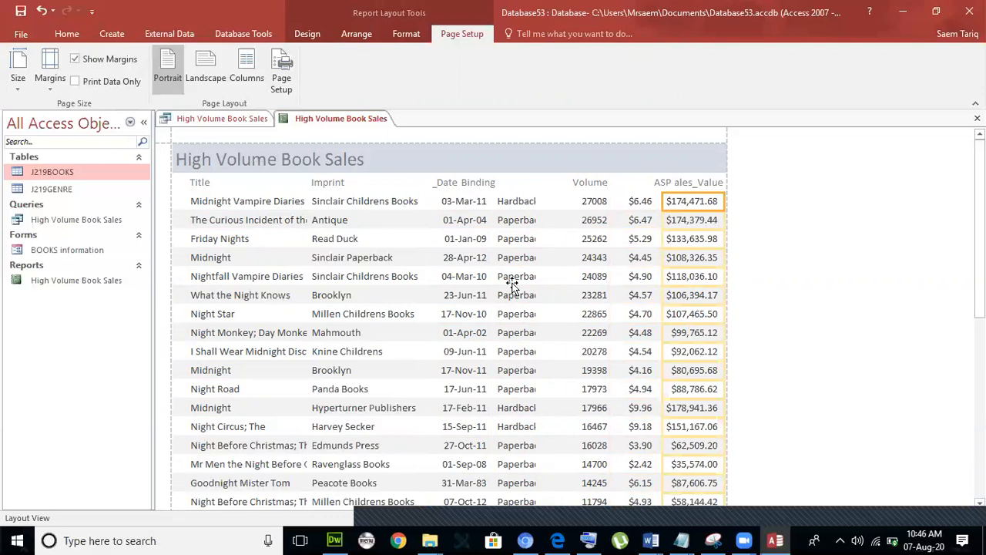
{"action": "left_click", "coordinate": [67, 34]}
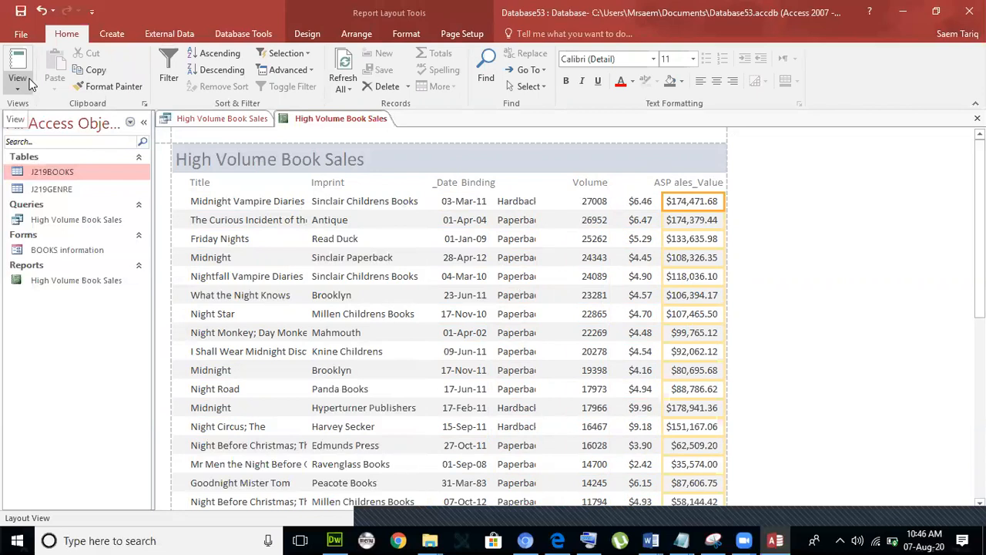
Step: Move the Binding heading's left edge inward to align it with the Binding data column
{"action": "left_click", "coordinate": [462, 187]}
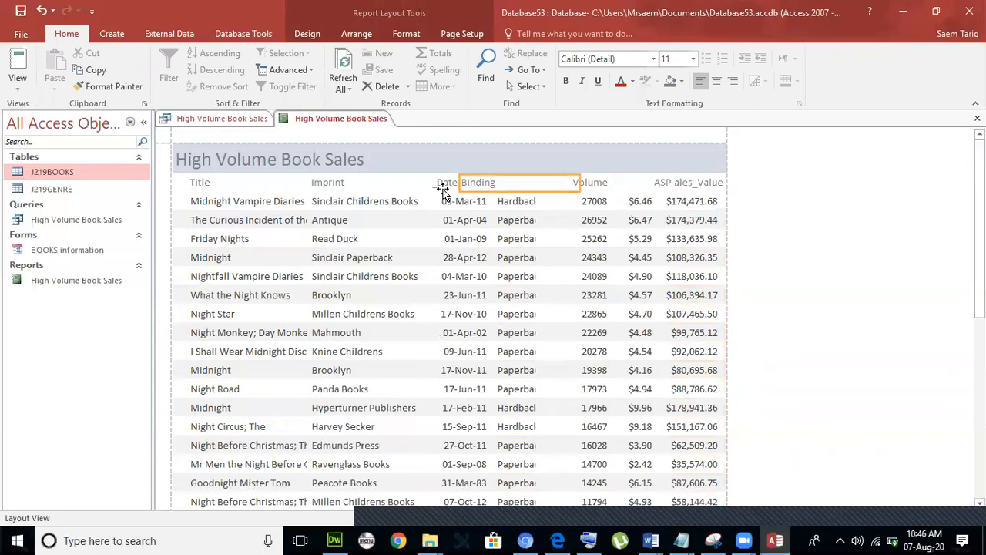
{"action": "left_click", "coordinate": [497, 185]}
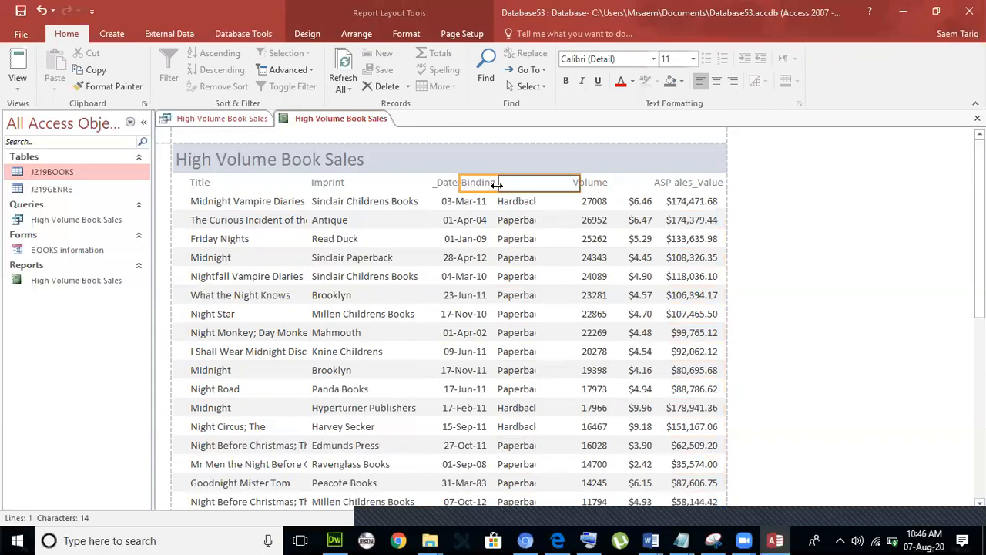
{"action": "left_click_drag", "start_coordinate": [497, 186], "coordinate": [494, 185]}
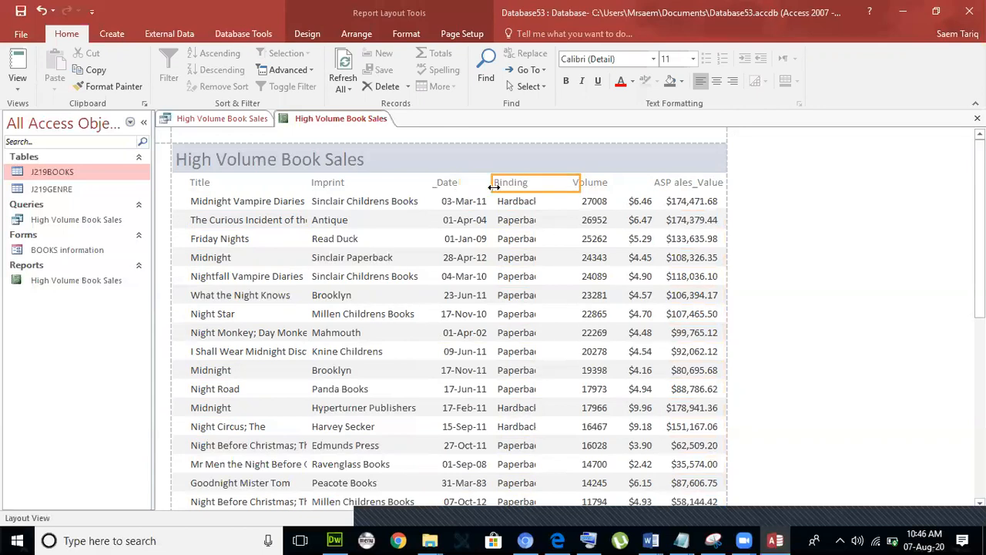
Step: Widen the Binding data column rightward to fit the full Hardback and Paperback entries
{"action": "left_click", "coordinate": [522, 220]}
{"action": "left_click", "coordinate": [537, 199]}
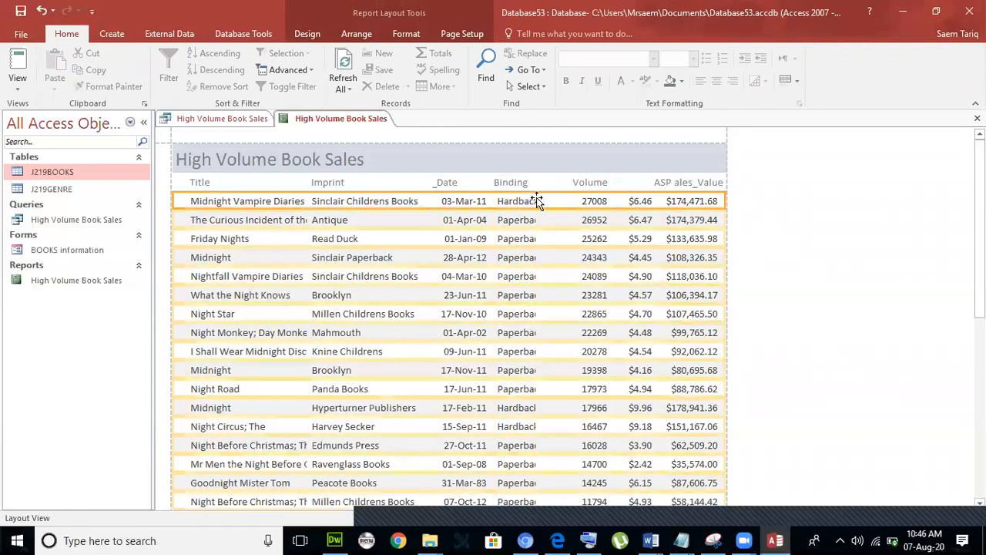
{"action": "left_click", "coordinate": [528, 201]}
{"action": "left_click_drag", "start_coordinate": [540, 201], "coordinate": [554, 202]}
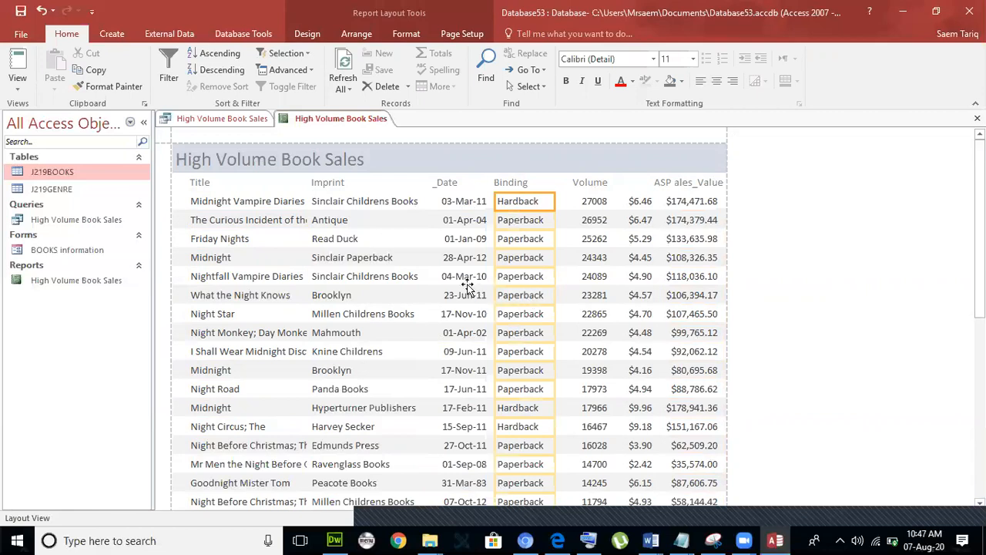
{"action": "left_click", "coordinate": [530, 294]}
{"action": "left_click", "coordinate": [537, 239]}
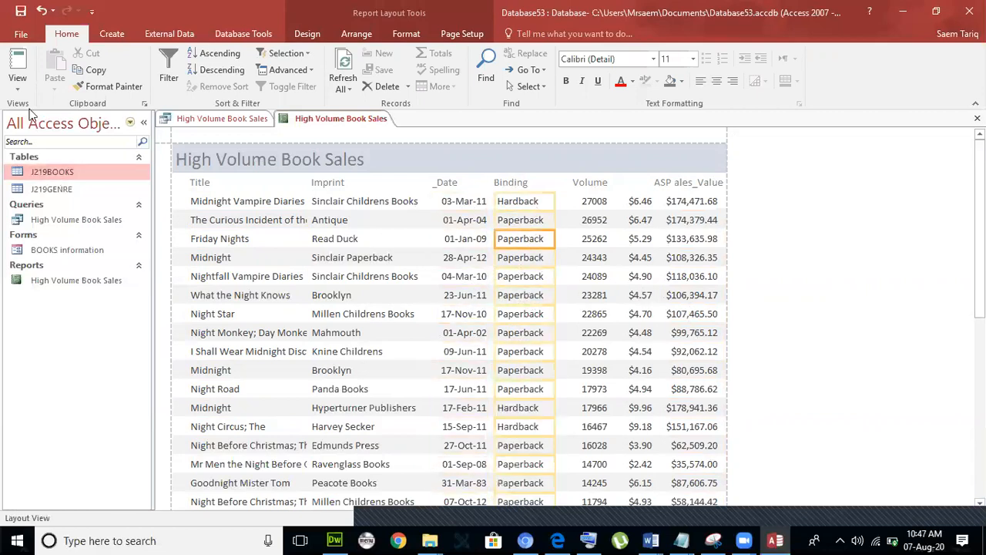
Step: Open the report in Design View and extend the Report Footer section to about 0.4 inch tall
{"action": "left_click", "coordinate": [17, 77]}
{"action": "left_click", "coordinate": [66, 203]}
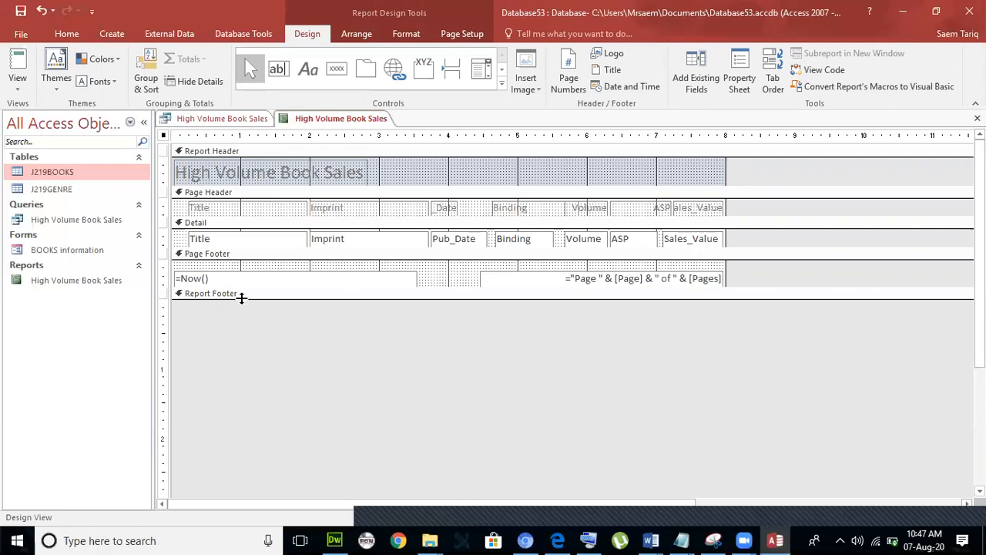
{"action": "left_click_drag", "start_coordinate": [241, 298], "coordinate": [246, 324]}
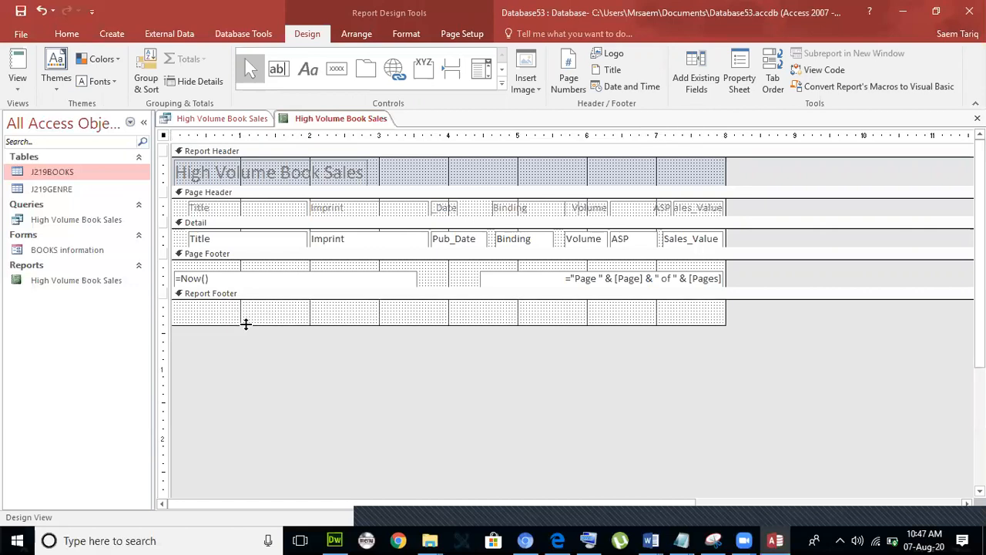
{"action": "left_click", "coordinate": [406, 325]}
Step: Switch to the exam paper in Edge and review the question 25 report requirements and questions 23 and 24
{"action": "left_click", "coordinate": [557, 540]}
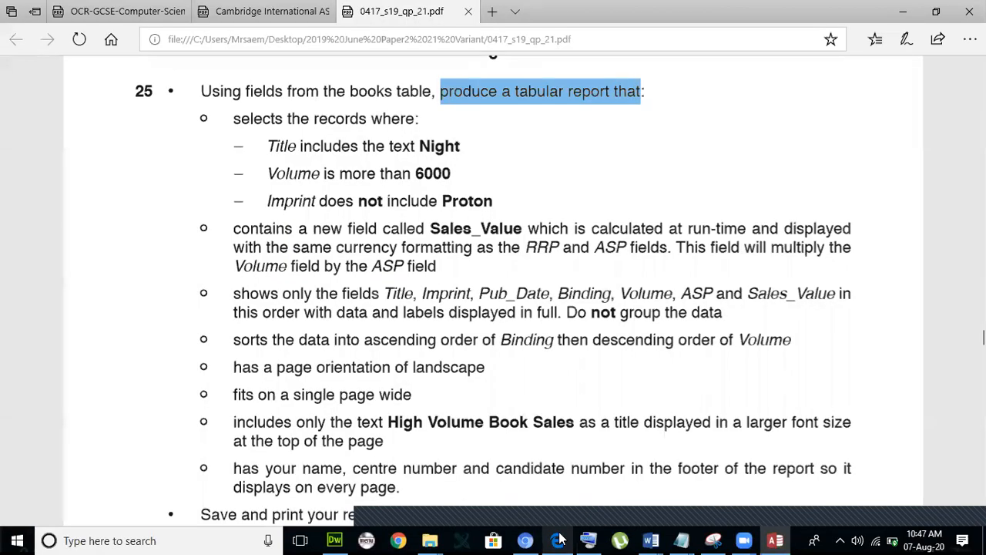
{"action": "scroll", "coordinate": [514, 403], "scroll_direction": "down", "scroll_amount": 3}
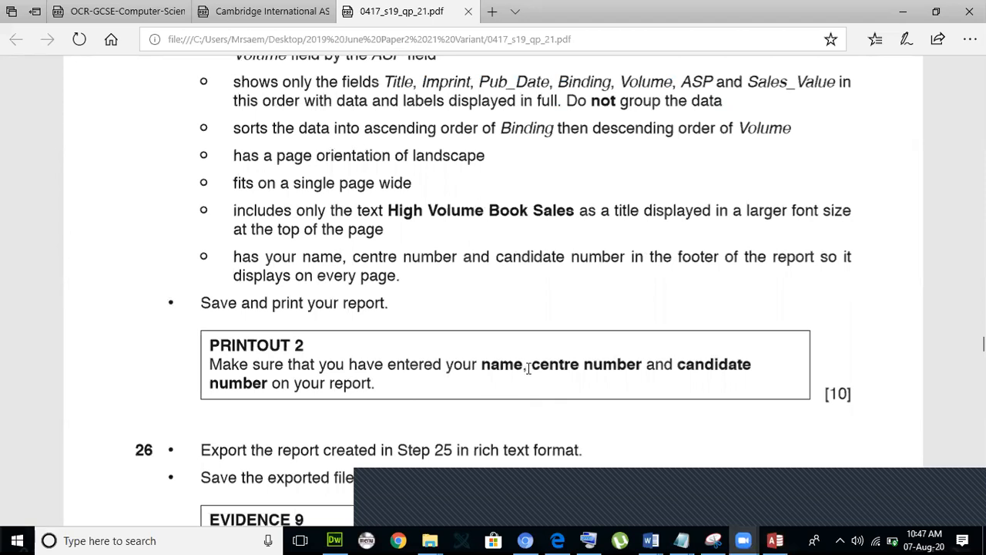
{"action": "scroll", "coordinate": [529, 367], "scroll_direction": "up", "scroll_amount": 10}
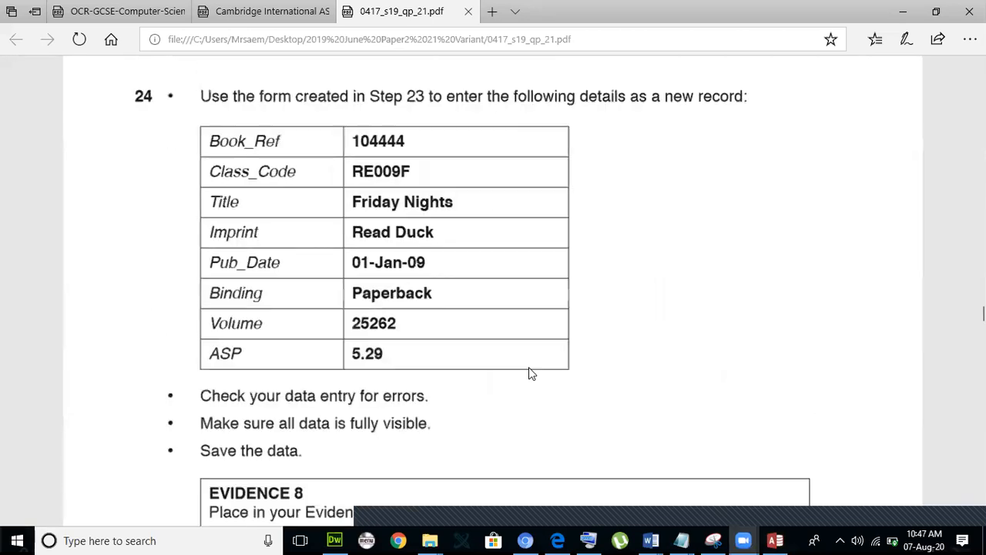
{"action": "scroll", "coordinate": [529, 367], "scroll_direction": "up", "scroll_amount": 4}
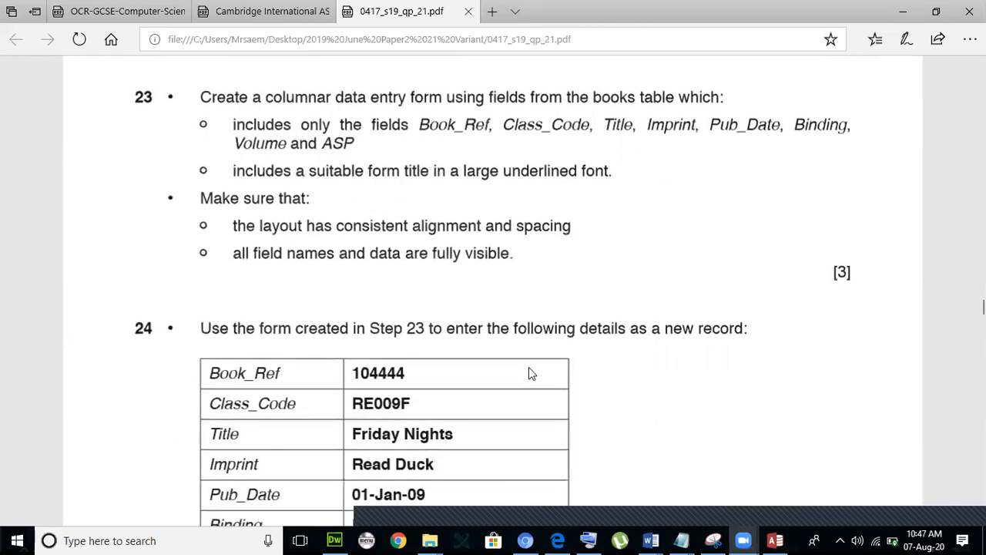
{"action": "scroll", "coordinate": [529, 373], "scroll_direction": "down", "scroll_amount": 2}
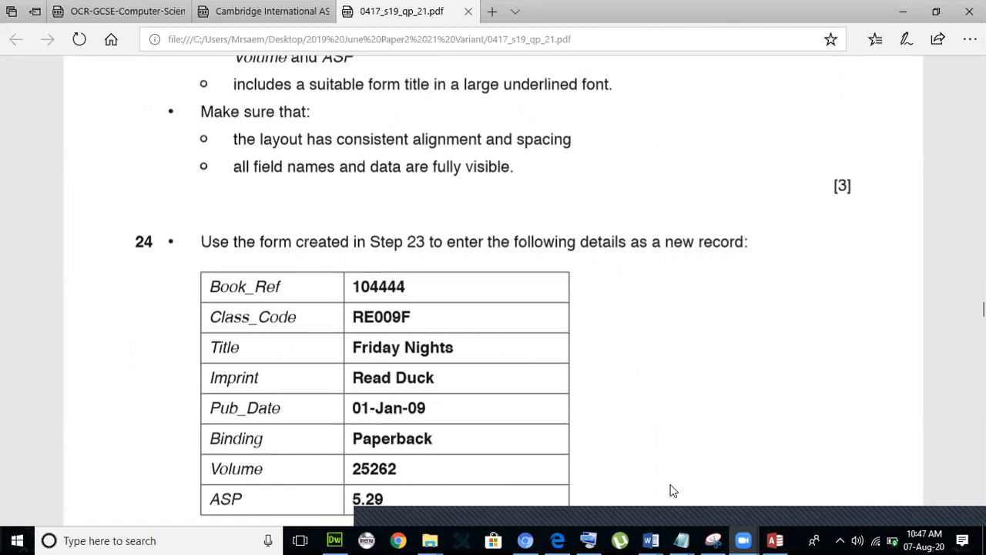
Step: Bring up the Zoom meeting window over the exam paper and capture its panel with Snipping Tool
{"action": "left_click", "coordinate": [742, 540]}
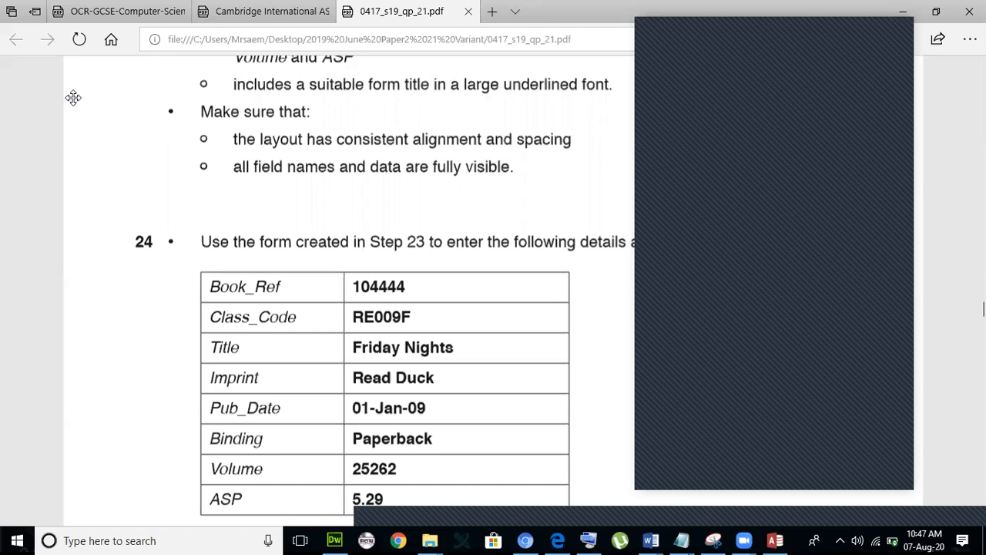
{"action": "left_click", "coordinate": [742, 152]}
{"action": "left_click_drag", "start_coordinate": [648, 65], "coordinate": [905, 453]}
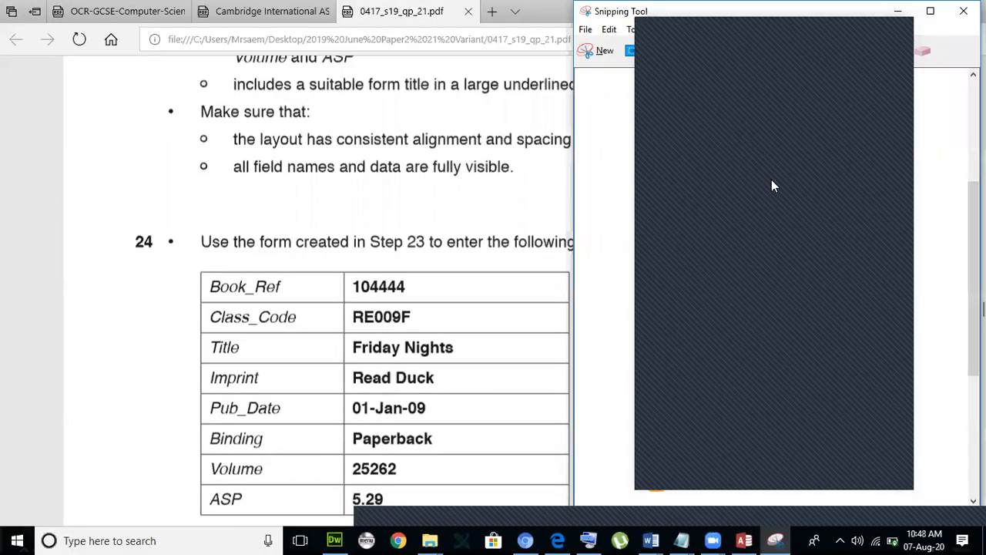
Step: Start saving the snip, create a desktop folder named 11s Paragon and open it as the save location
{"action": "left_click", "coordinate": [586, 29]}
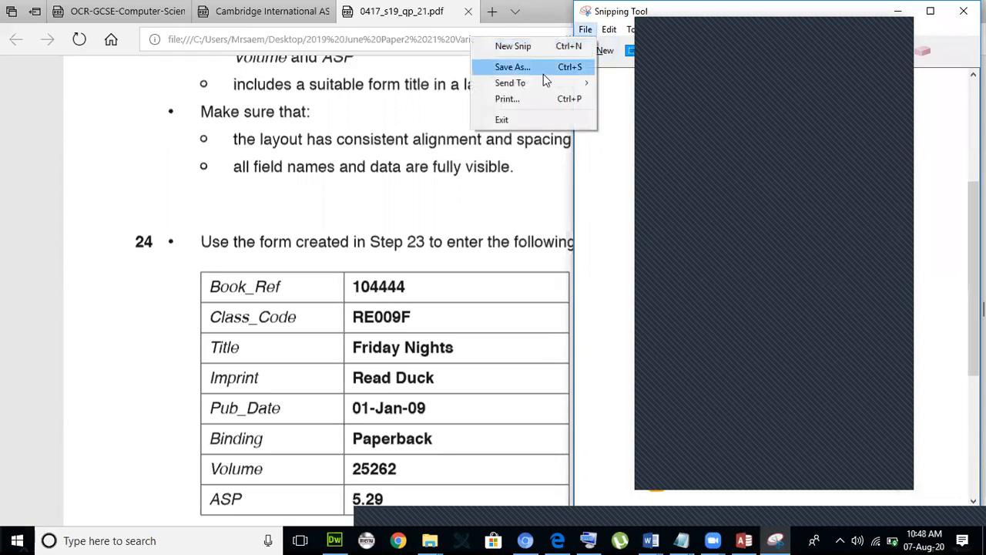
{"action": "left_click", "coordinate": [391, 253]}
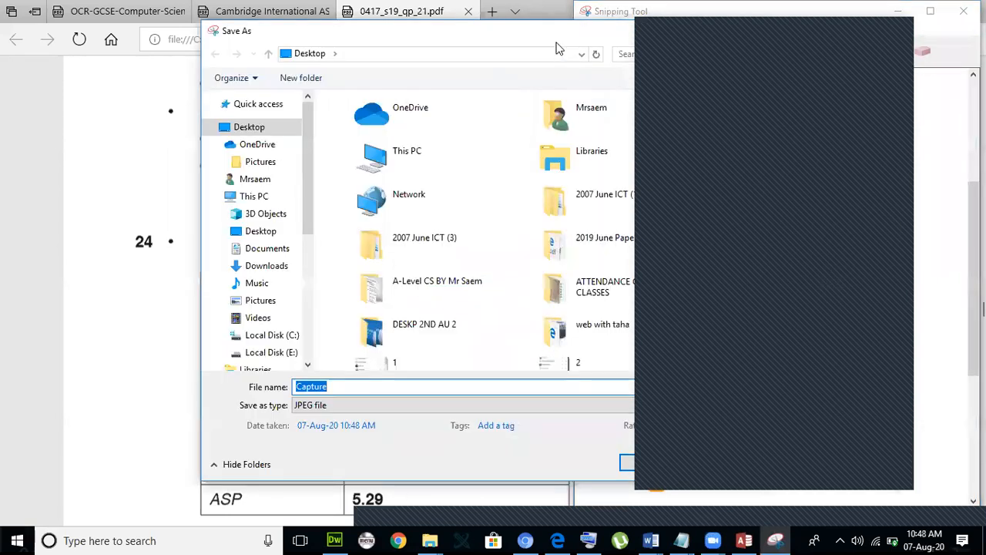
{"action": "left_click", "coordinate": [126, 86]}
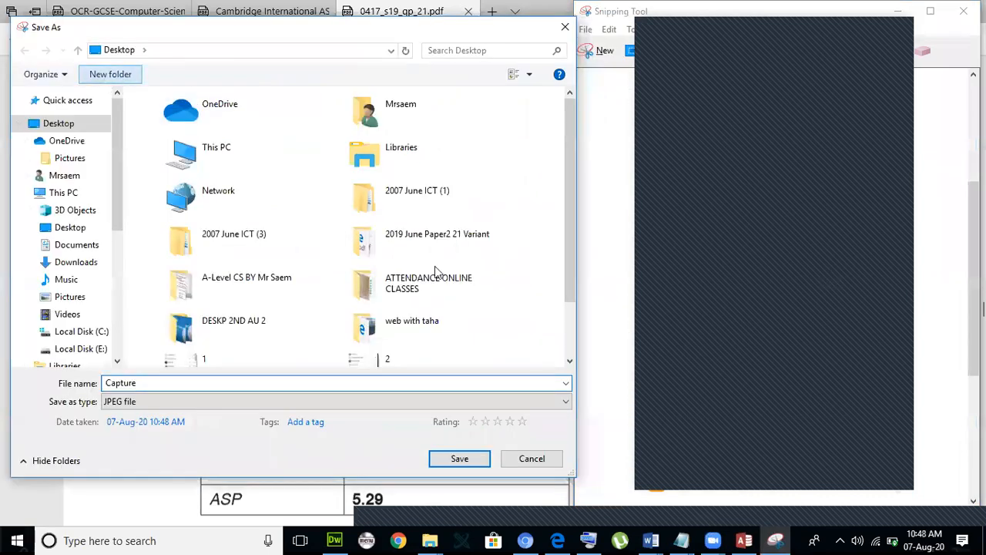
{"action": "type", "text": "11s"}
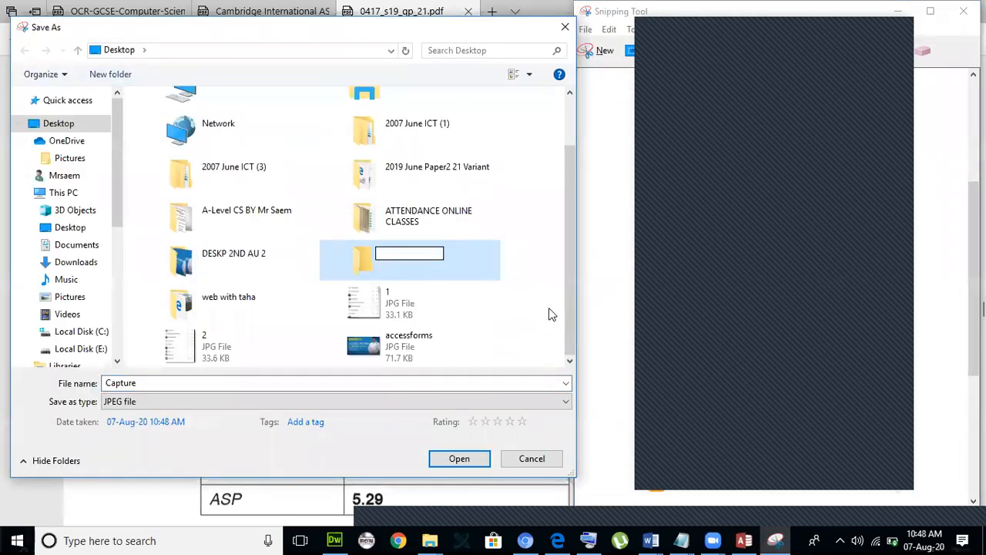
{"action": "type", "text": " Paragon"}
{"action": "key", "text": "Return"}
{"action": "double_click", "coordinate": [409, 273]}
Step: Save the snip as a JPEG file named 1 in the 11s Paragon folder
{"action": "left_click", "coordinate": [254, 383]}
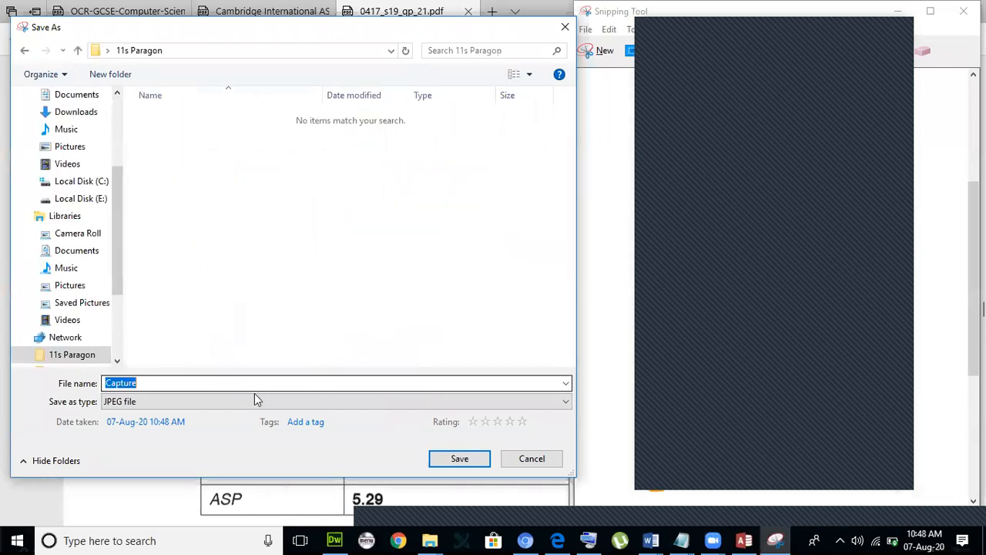
{"action": "type", "text": "1"}
{"action": "left_click", "coordinate": [460, 458]}
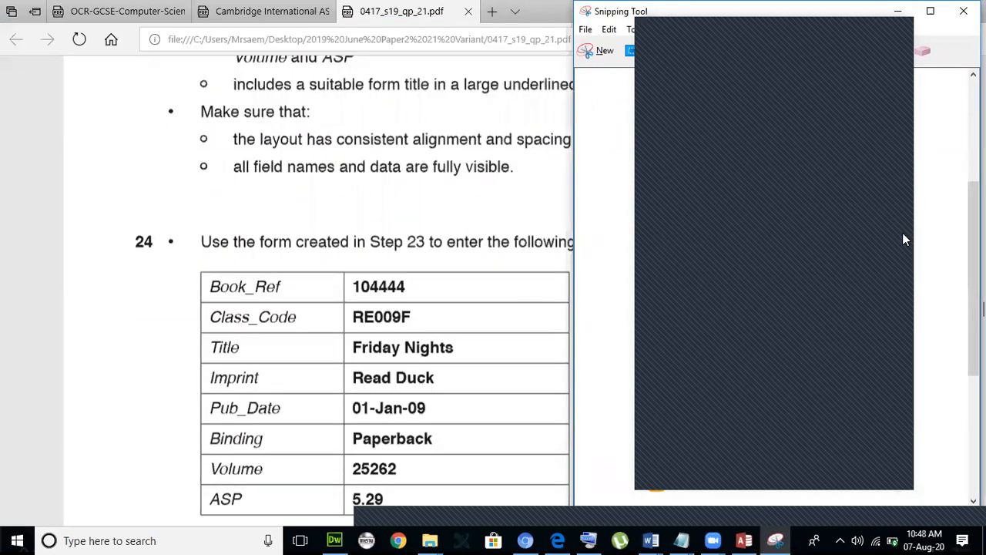
Step: Take a new snip of the lower part of the Zoom meeting panel with Snipping Tool
{"action": "left_click", "coordinate": [902, 322]}
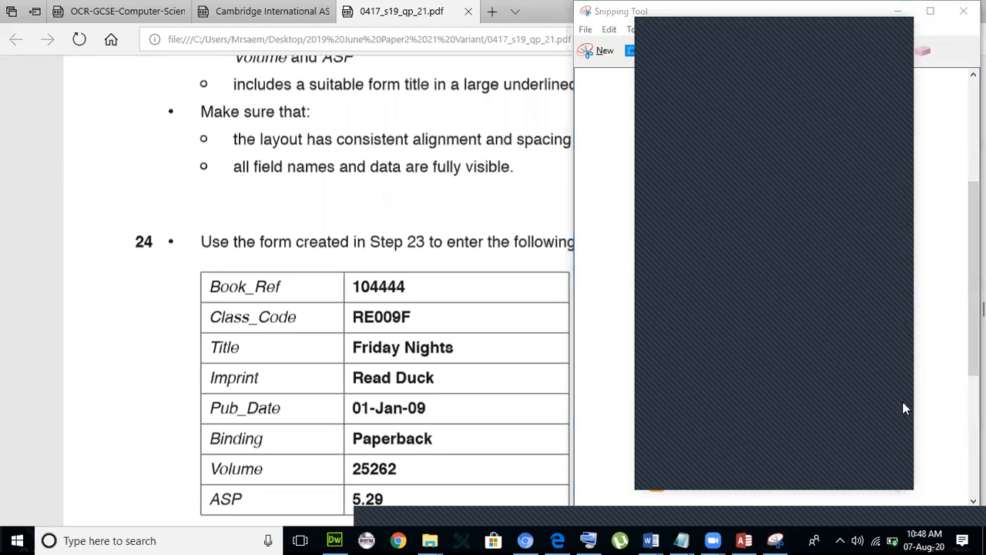
{"action": "left_click", "coordinate": [646, 59]}
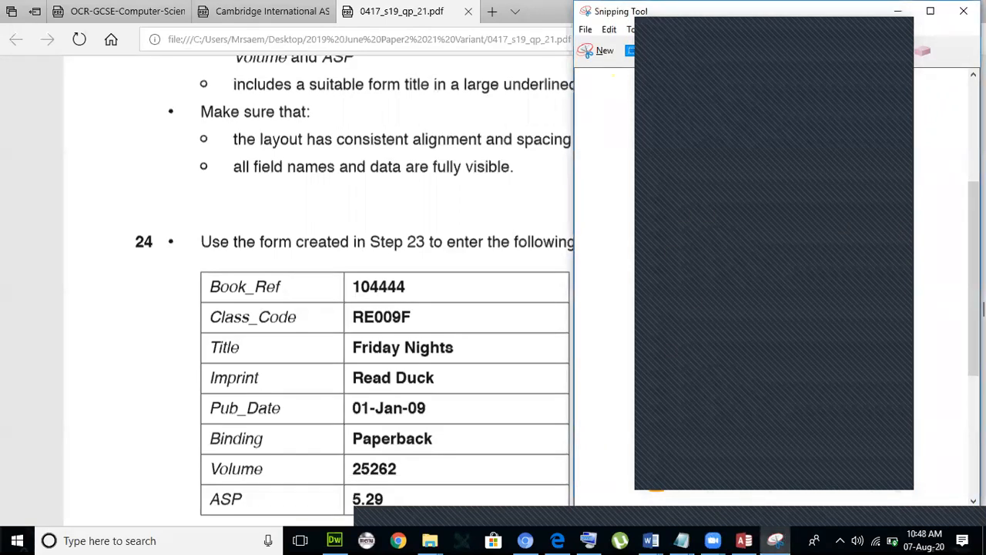
{"action": "left_click", "coordinate": [589, 54]}
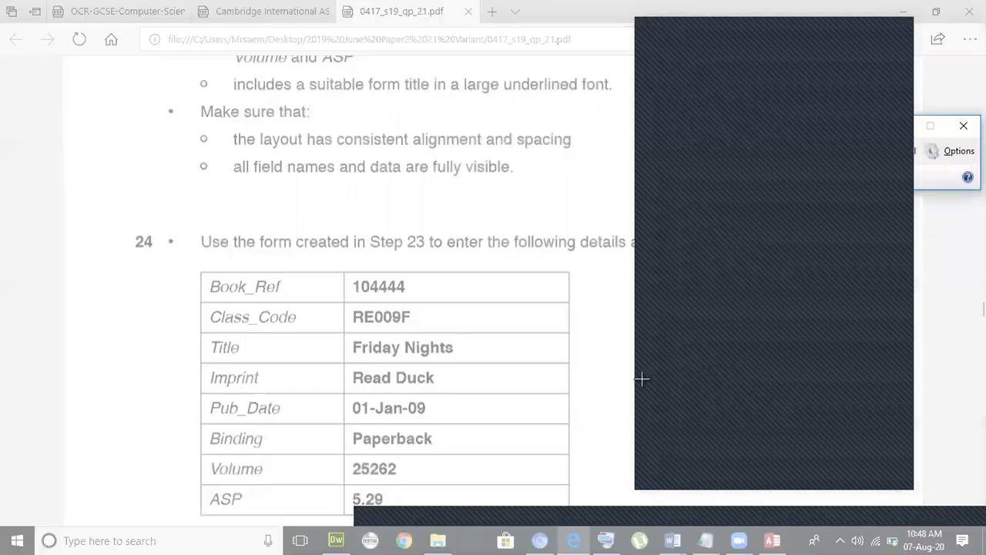
{"action": "left_click_drag", "start_coordinate": [641, 379], "coordinate": [899, 454]}
Step: Save the new snip as a JPEG file named 2 in the 11s Paragon folder
{"action": "left_click", "coordinate": [585, 259]}
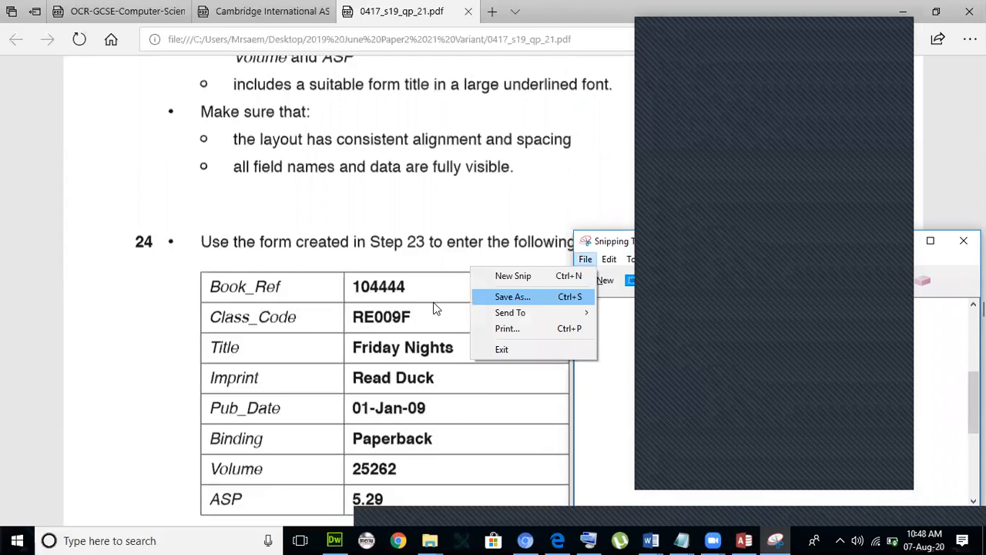
{"action": "left_click", "coordinate": [557, 301]}
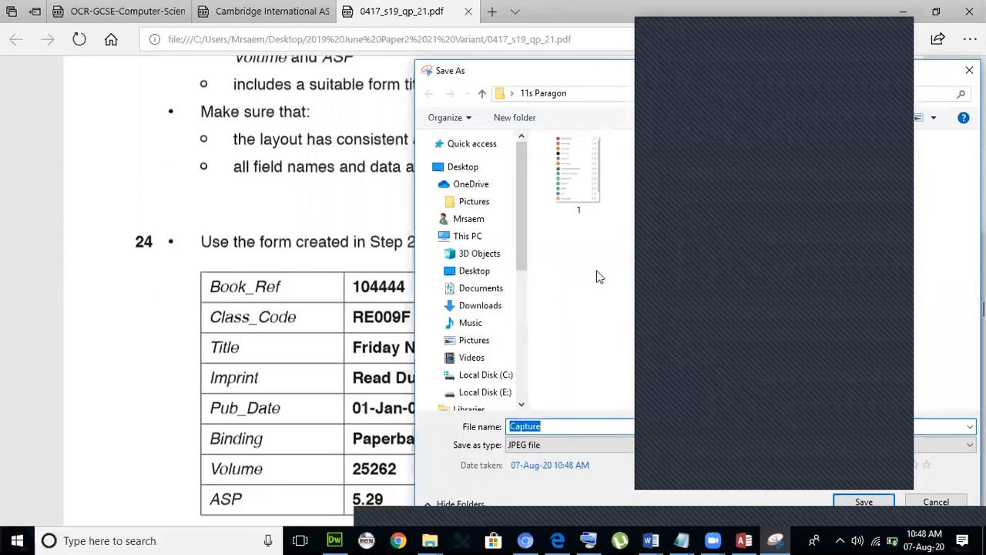
{"action": "type", "text": "2"}
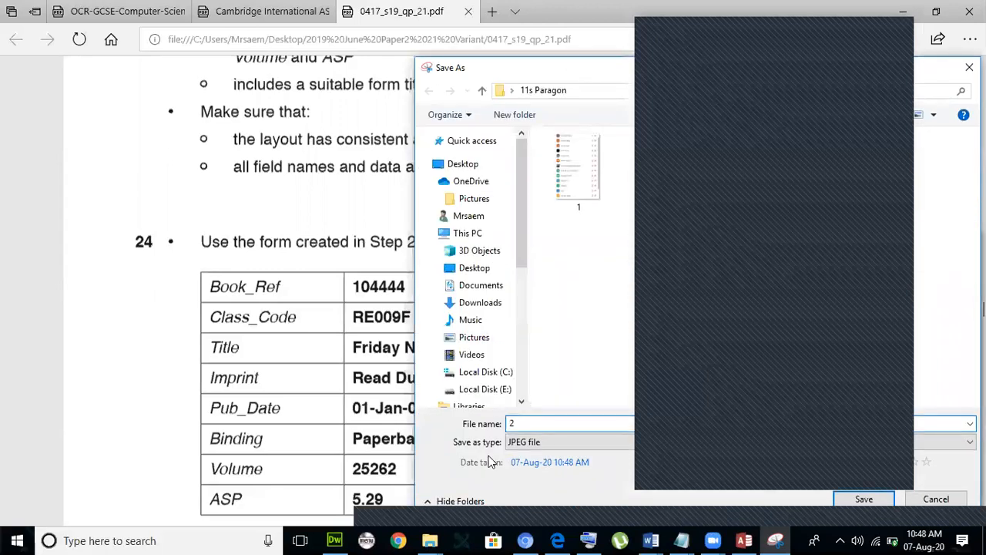
{"action": "key", "text": "Return"}
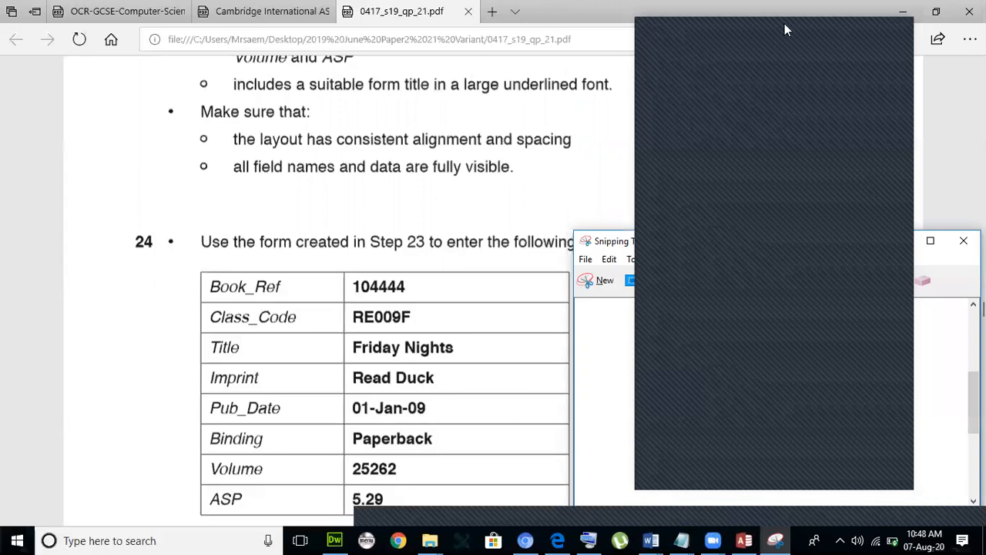